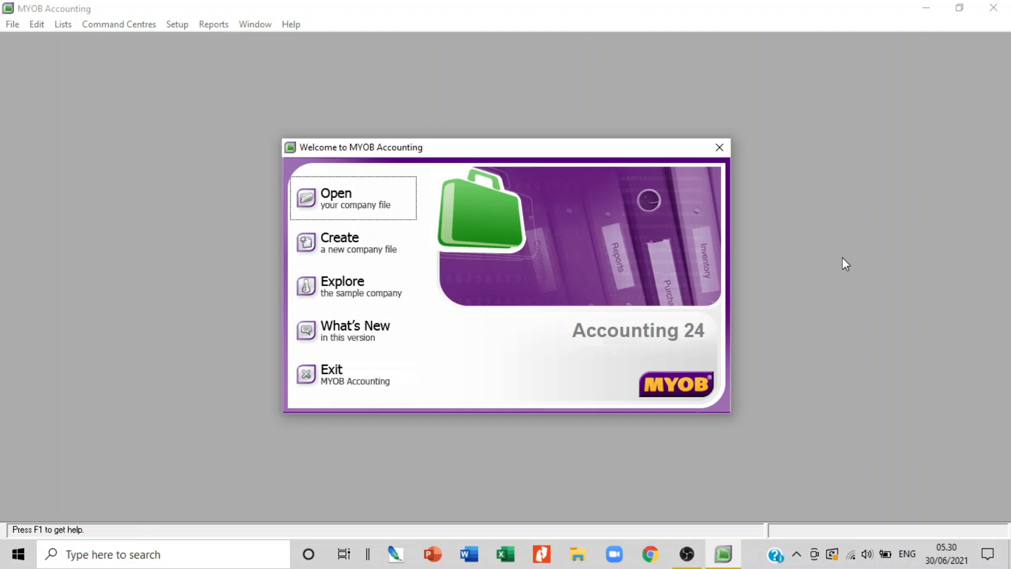
- Open the company file PT_ TIGA CAHAYA PUTRA.myo from the Accounting24 folder and sign on
click(340, 205)
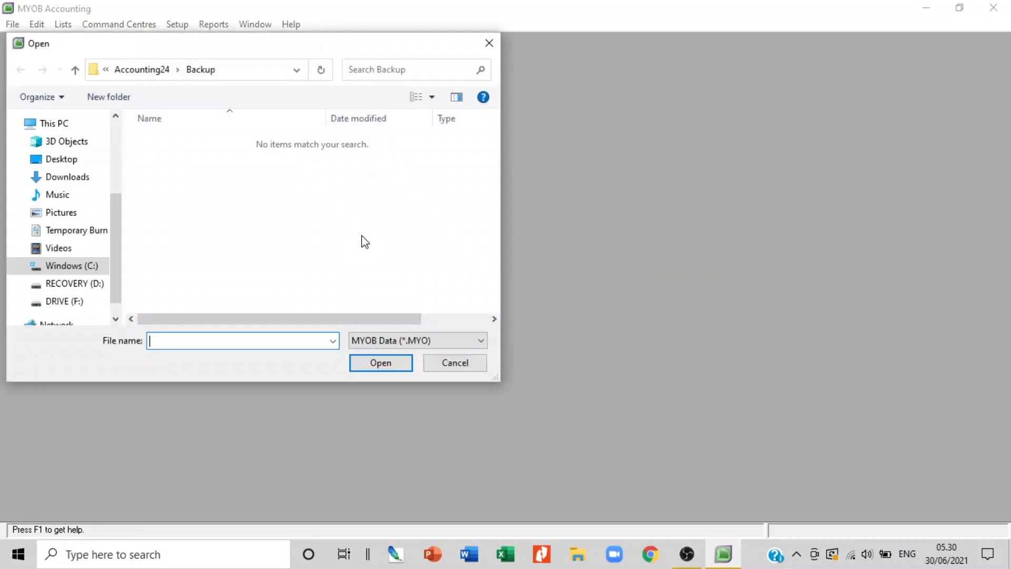
click(138, 73)
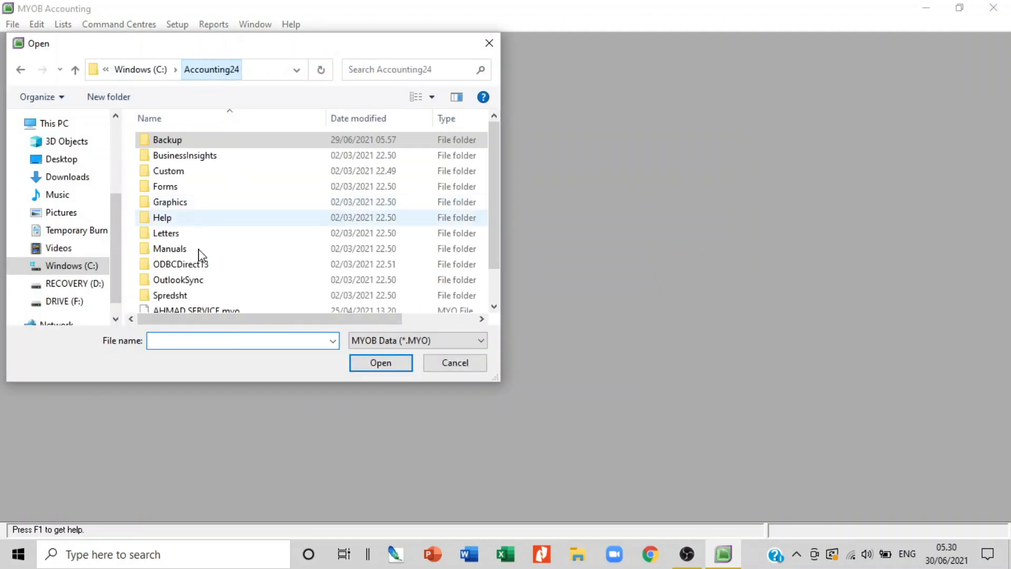
scroll(199, 297, down, 1)
click(199, 302)
click(383, 370)
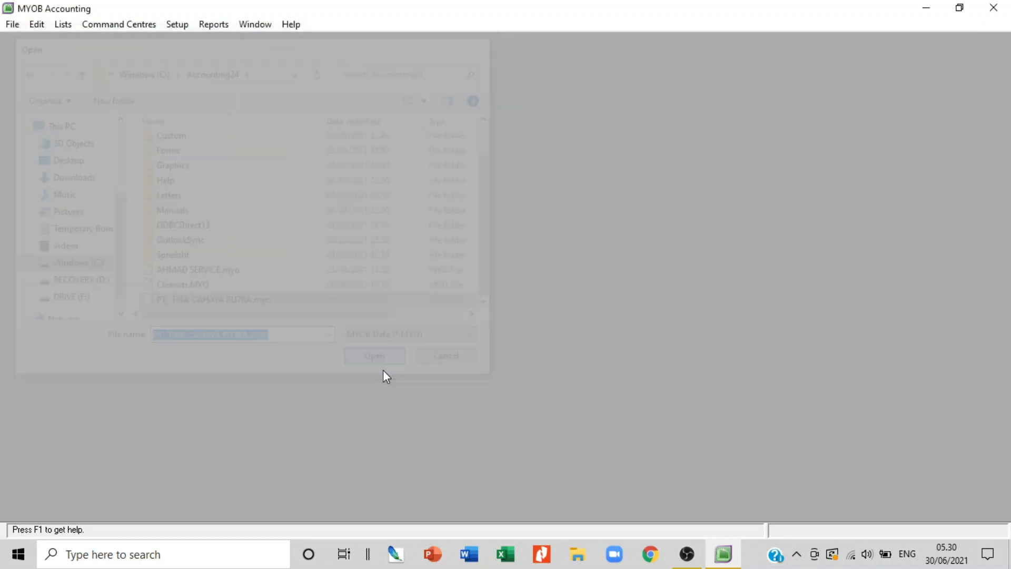
click(635, 347)
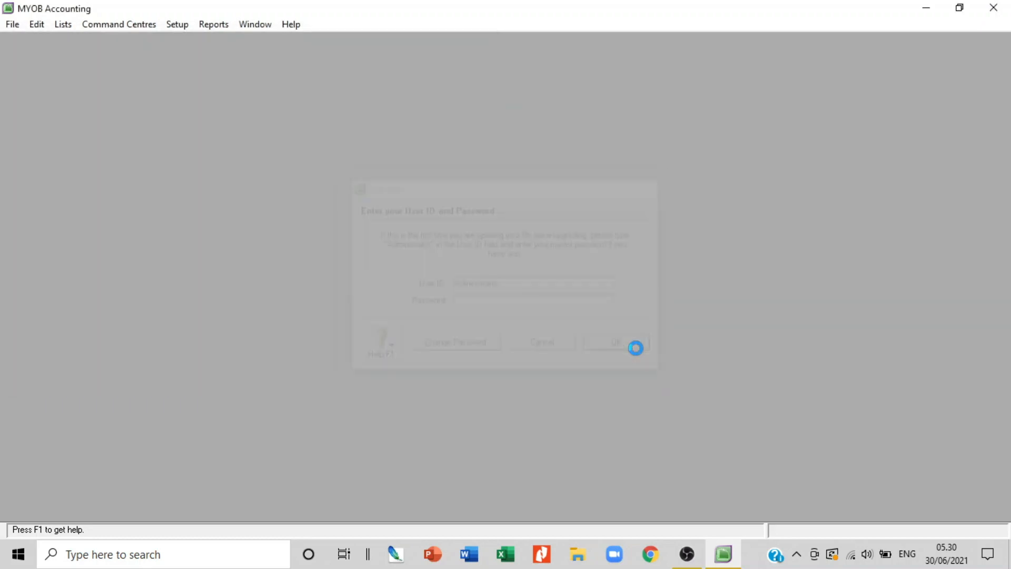
- Choose to activate the company file later and dismiss the activation notice
click(445, 281)
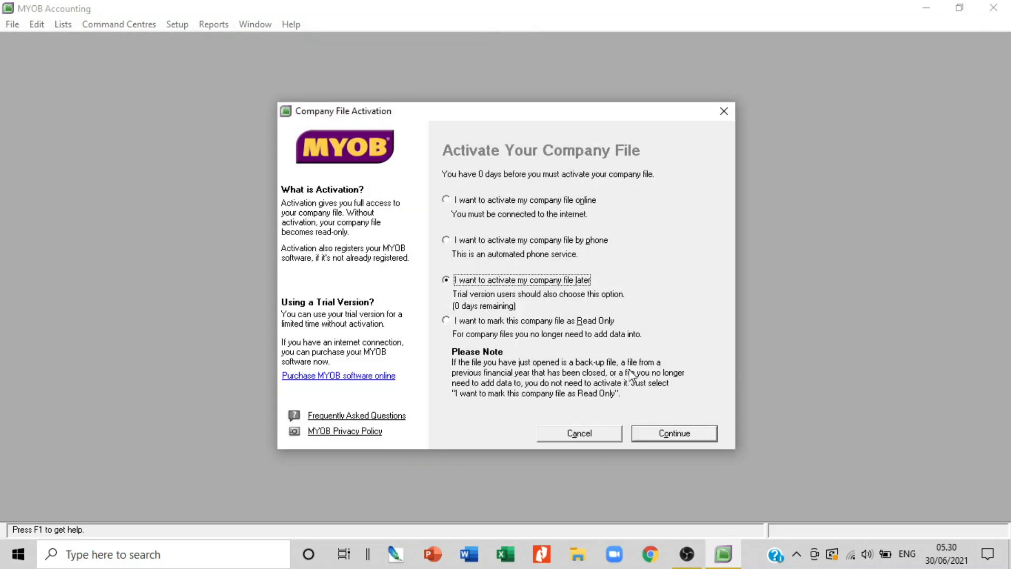
click(688, 433)
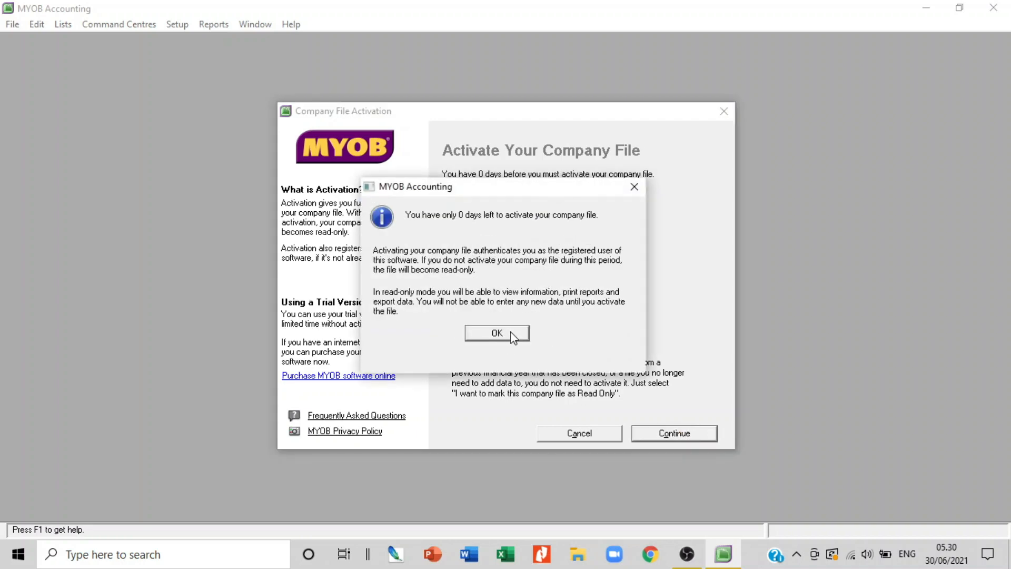
click(497, 333)
- Run the company file's data verification and go to the Accounts command centre
click(602, 363)
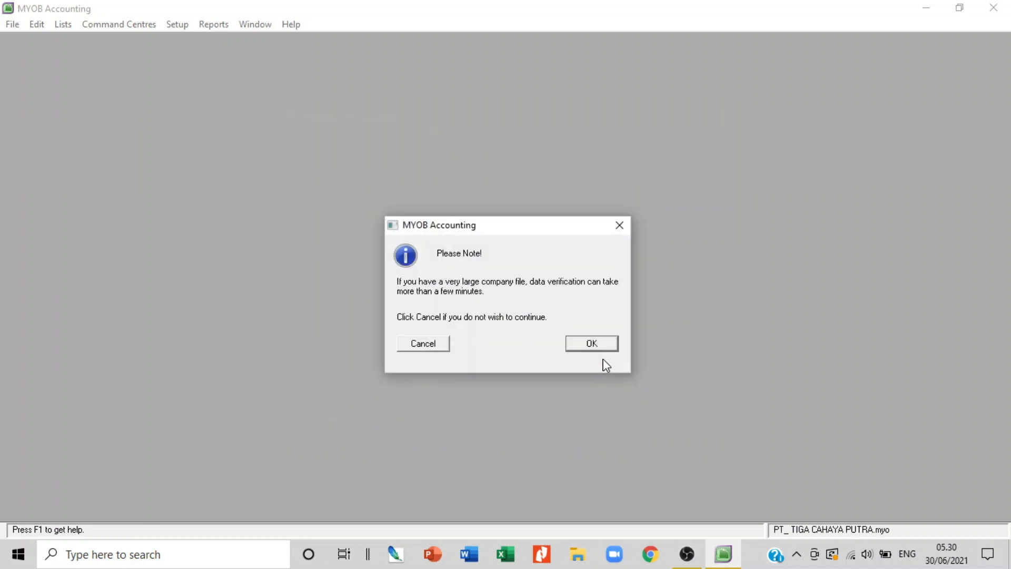
click(596, 343)
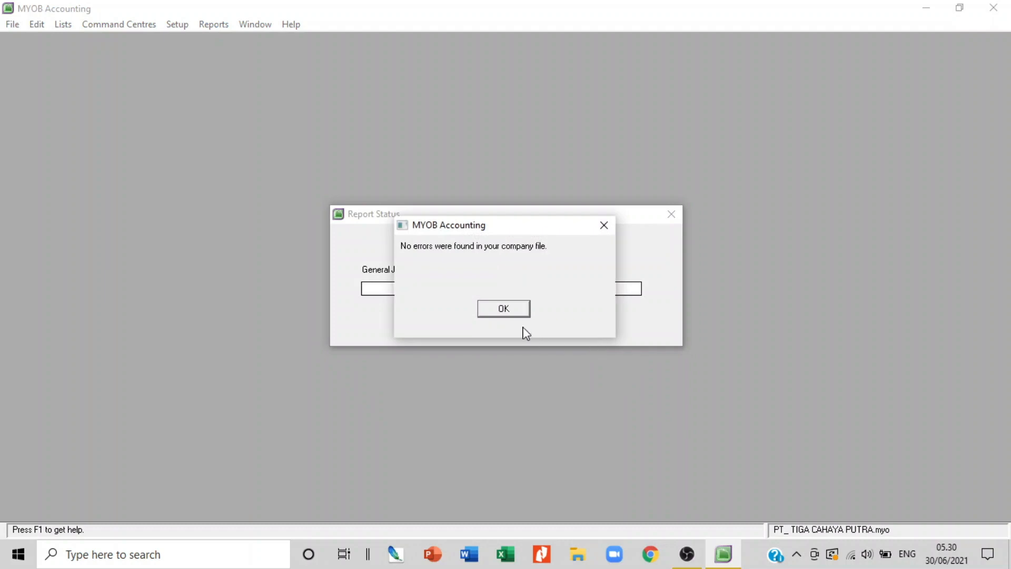
click(512, 309)
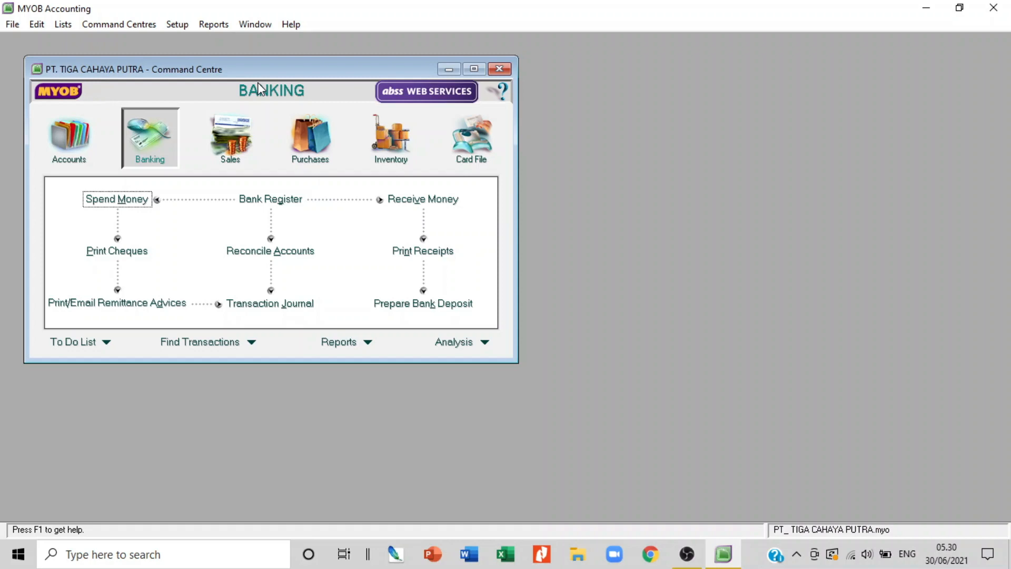
click(72, 152)
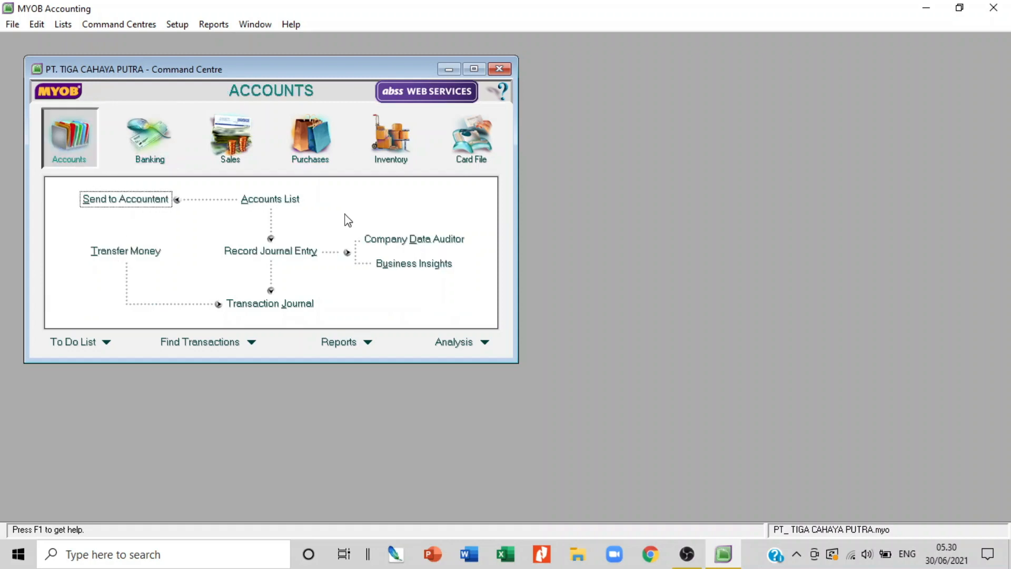
click(282, 257)
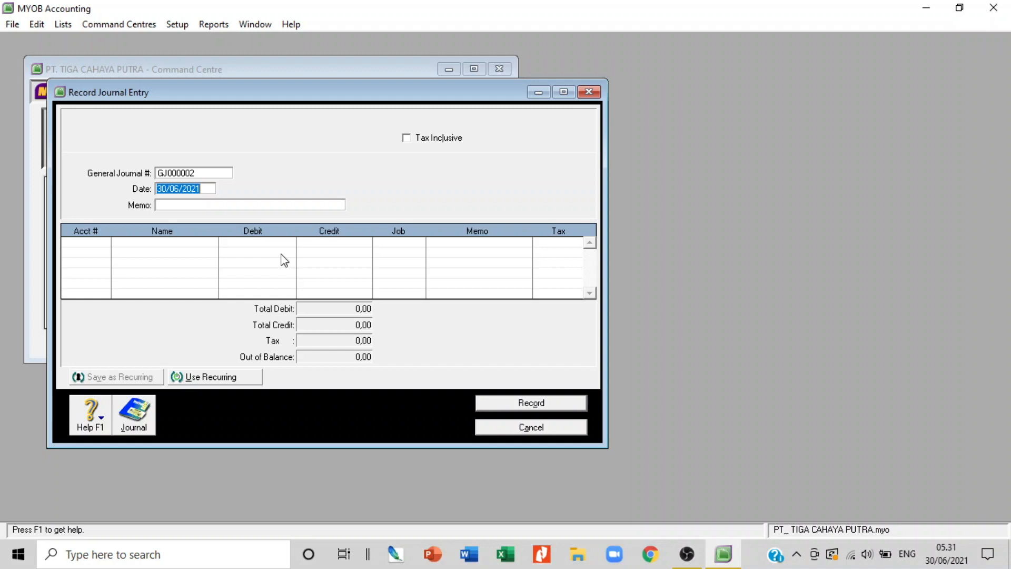
key(Left)
key(Left)
key(Left)
key(Left)
key(Left)
key(Left)
key(Left)
key(Left)
key(Left)
key(Left)
text(*)
click(524, 429)
- Check the balance of the Office Supplies account in the accounts list, then close the list
click(270, 200)
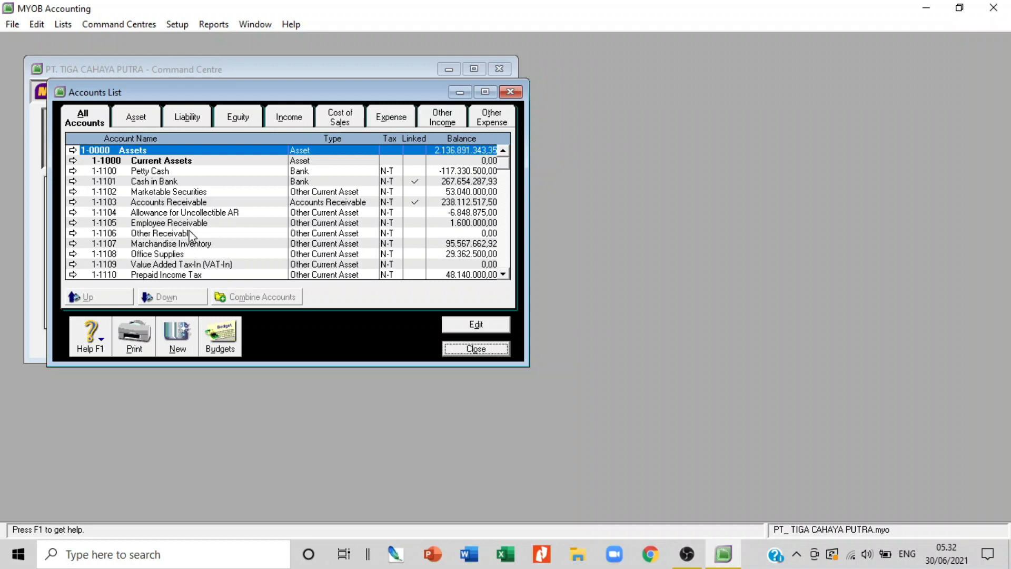
click(161, 254)
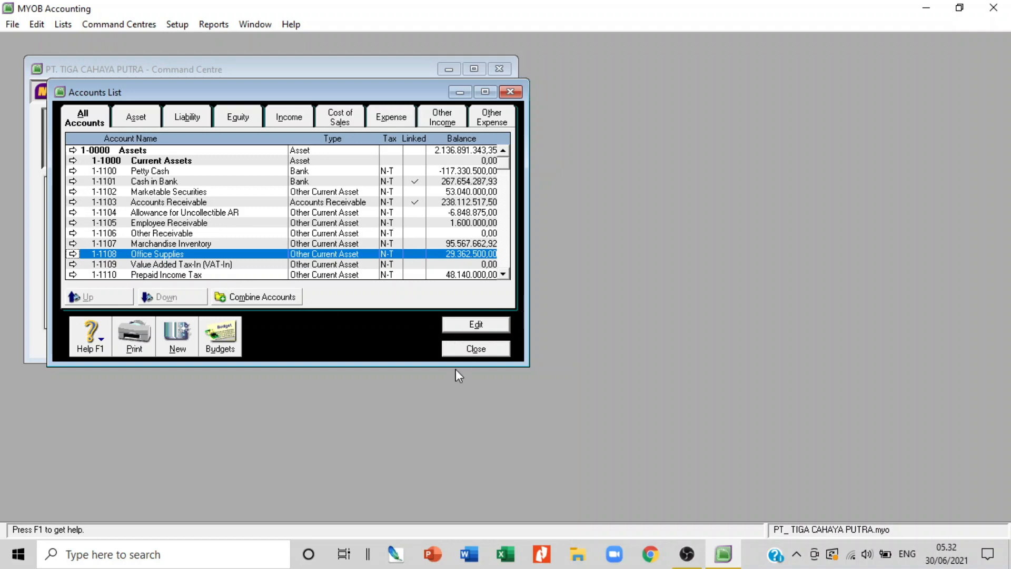
click(467, 352)
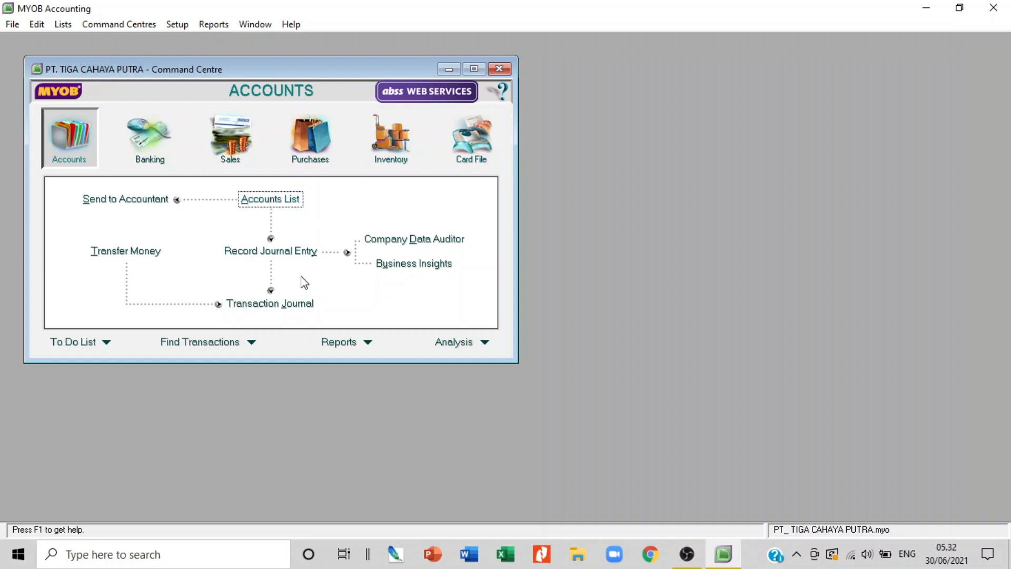
- Start a new journal entry numbered MEMO1201 with the date *31/12/2009
click(279, 251)
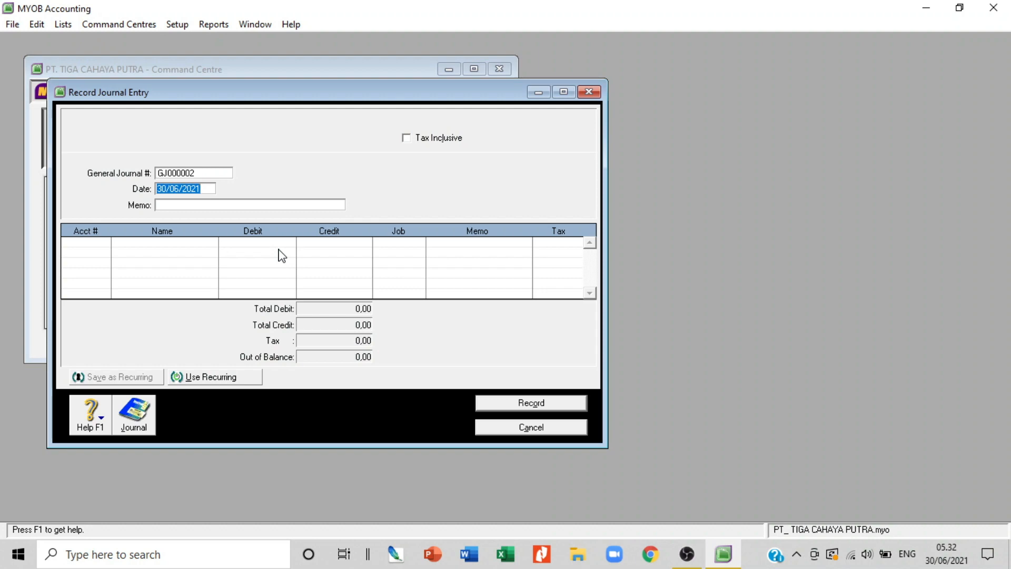
click(208, 172)
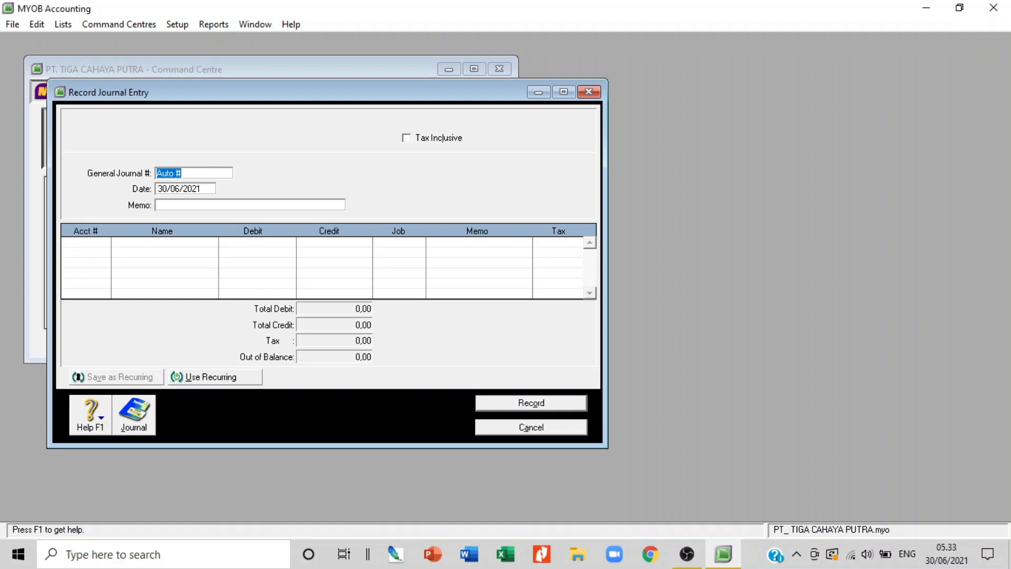
text(MEMO1201)
key(Tab)
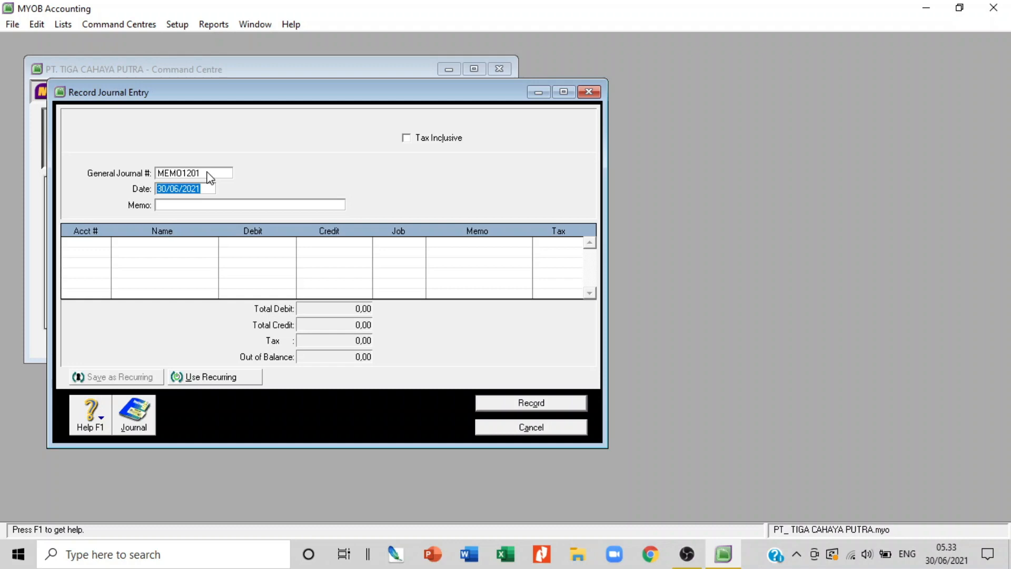
text(*31/12/2009)
key(Tab)
- Enter PEMAKAIAN PERLENGAKAPAN TH 2009 as the journal entry's memo
text(pEMAKAIA)
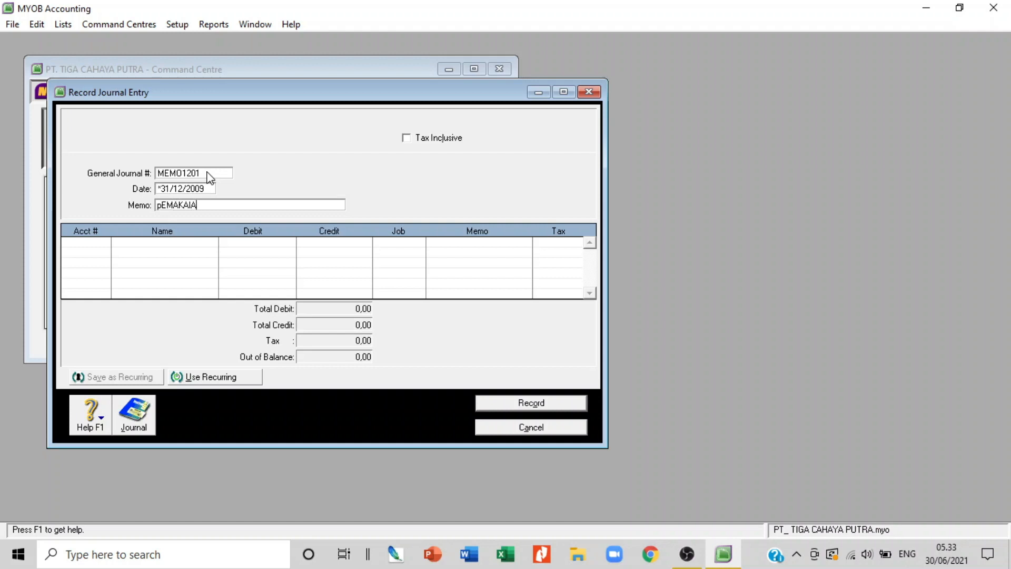
key(BackSpace)
key(BackSpace)
key(BackSpace)
key(BackSpace)
key(BackSpace)
key(BackSpace)
key(BackSpace)
key(BackSpace)
text(PEMAKAIAN PERLENGAKAPAM)
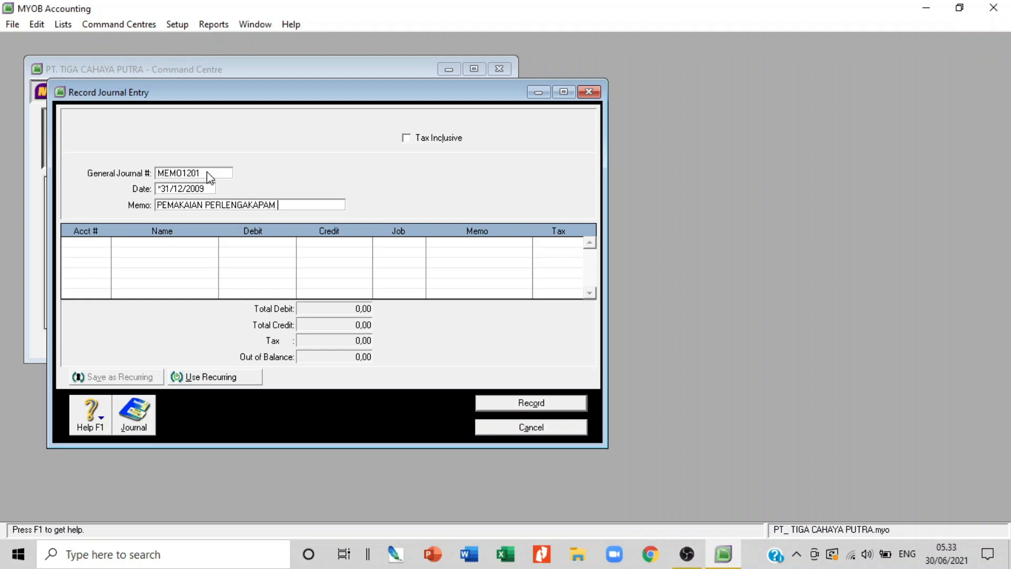
key(BackSpace)
text(N TH )
text(2000)
text(9)
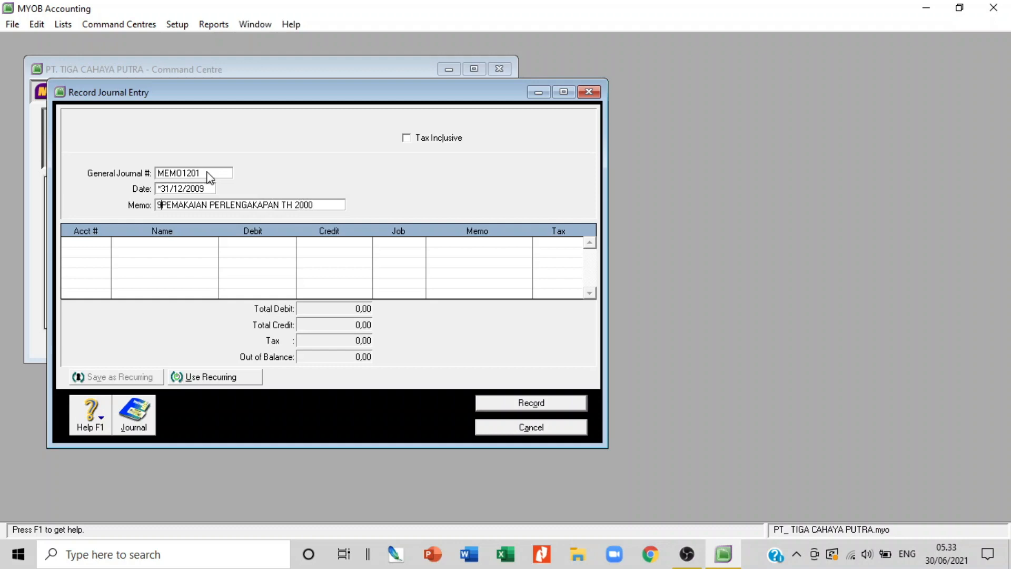
key(BackSpace)
key(End)
key(BackSpace)
text(9)
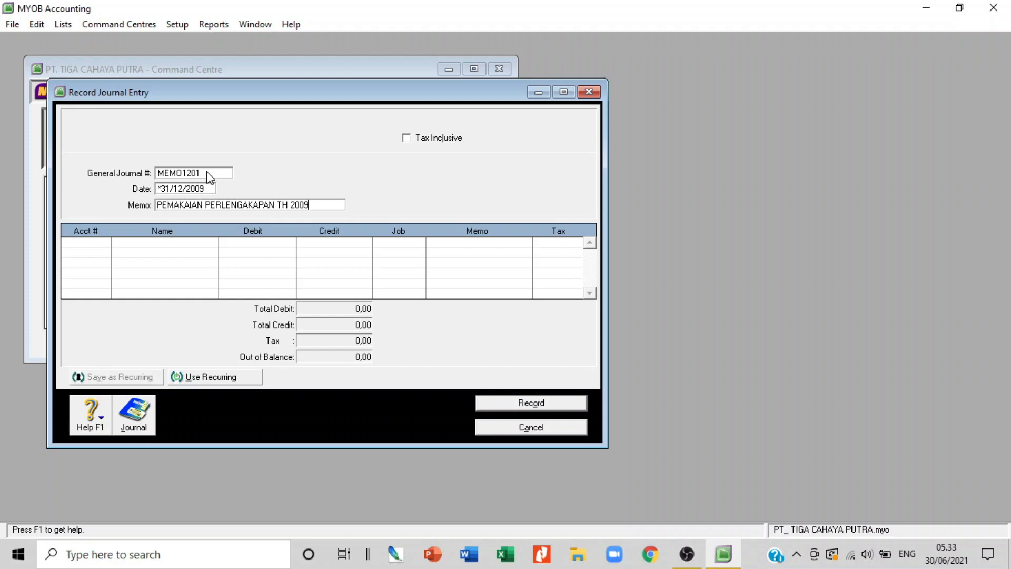
- Reopen the accounts list and arrange the journal entry window beside it so both can be read
drag(343, 97, 829, 104)
click(268, 199)
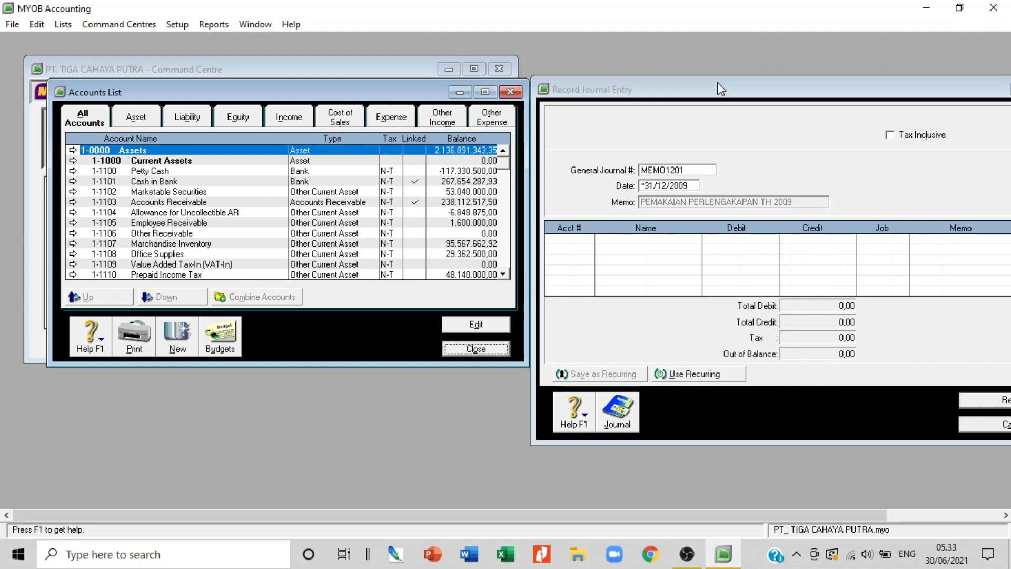
click(714, 99)
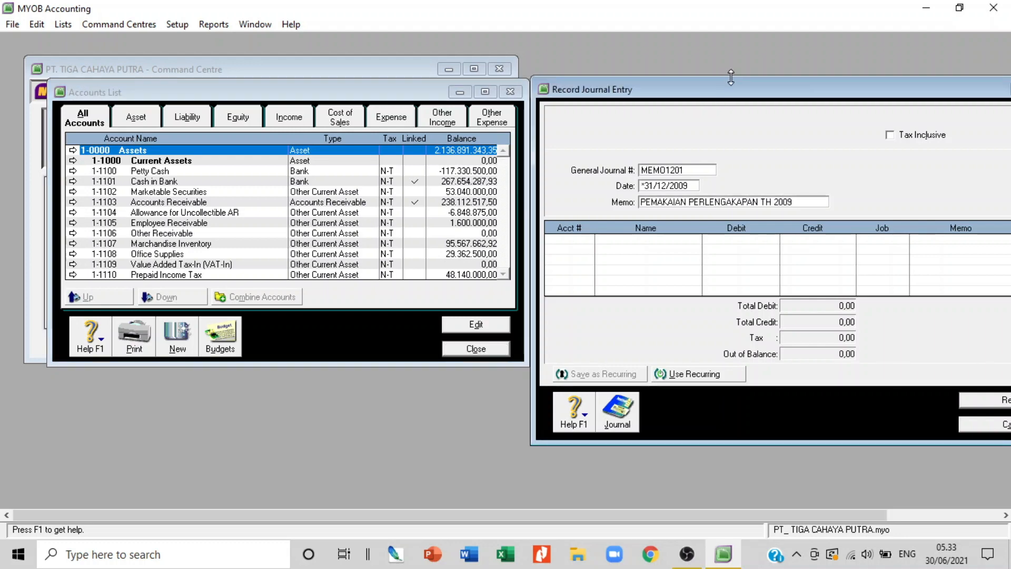
drag(728, 78, 677, 93)
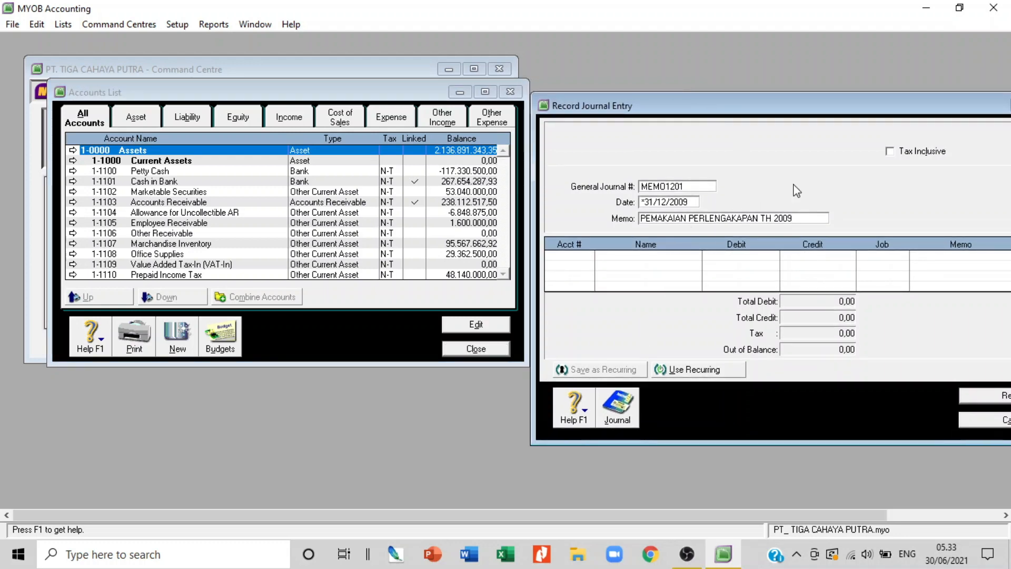
drag(785, 99, 763, 55)
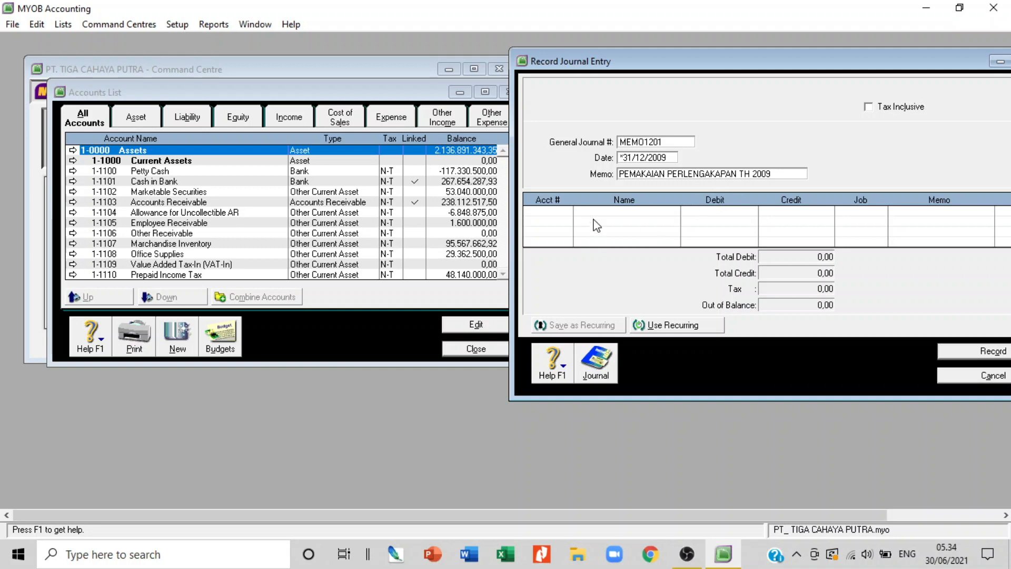
- Assign account 6-2106 Supplies Expense to the first line of the journal entry
click(558, 228)
key(Return)
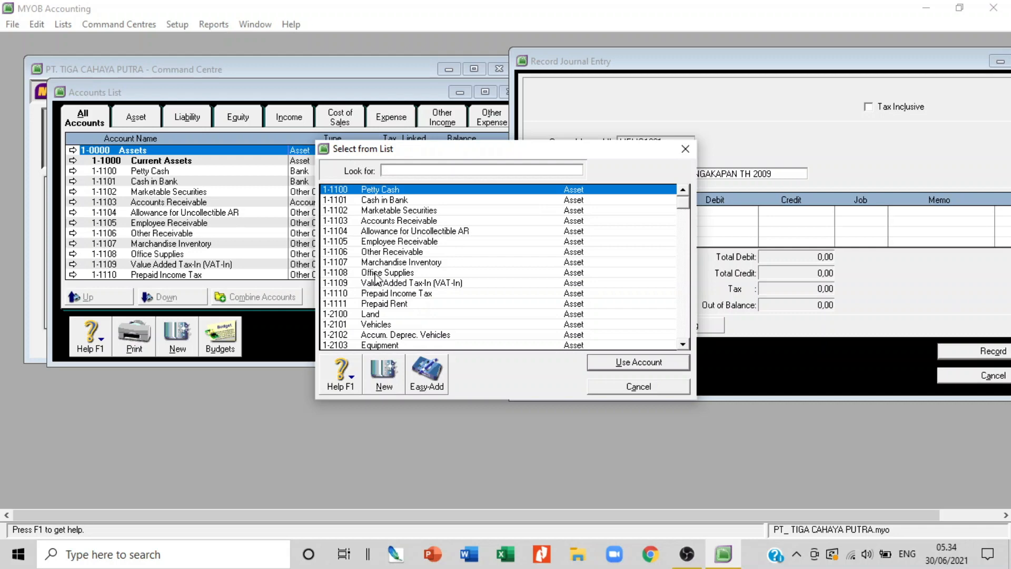
scroll(377, 278, down, 10)
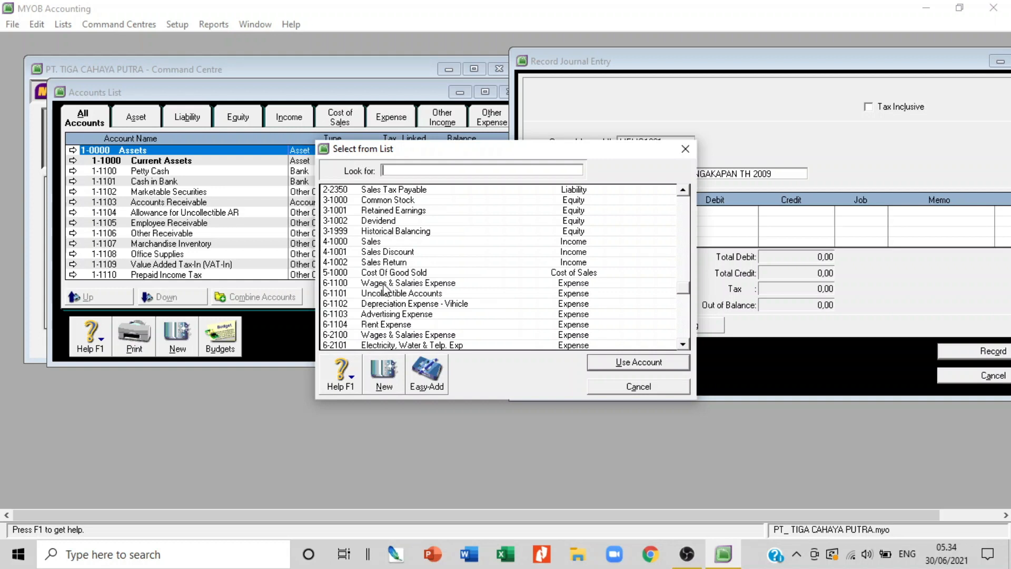
scroll(387, 290, down, 1)
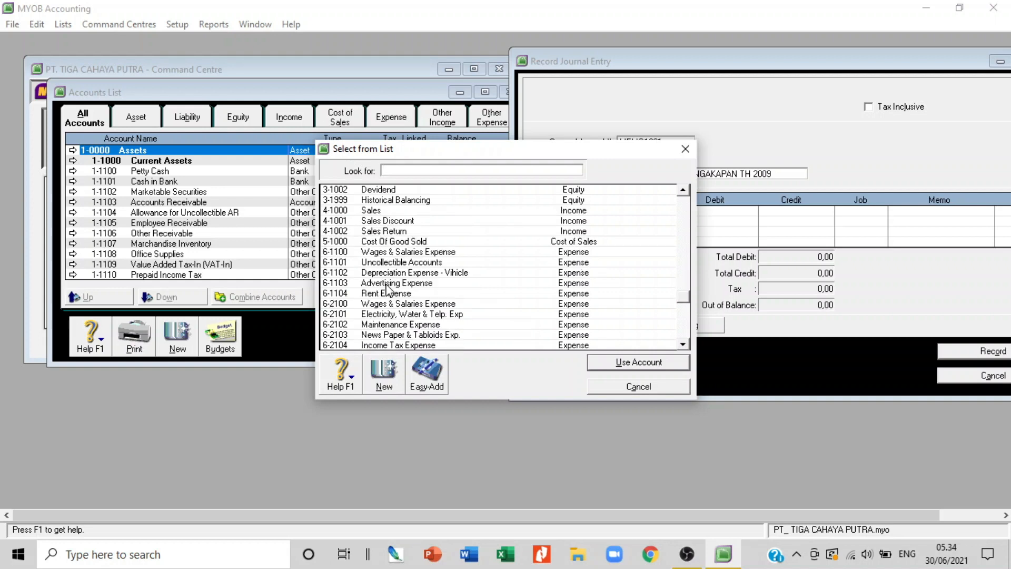
scroll(392, 290, down, 1)
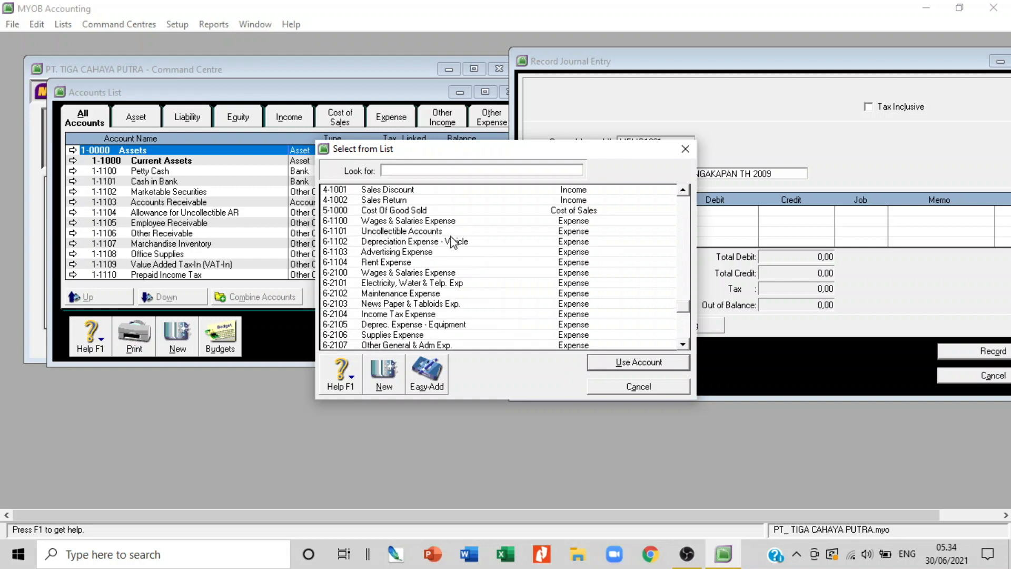
click(415, 336)
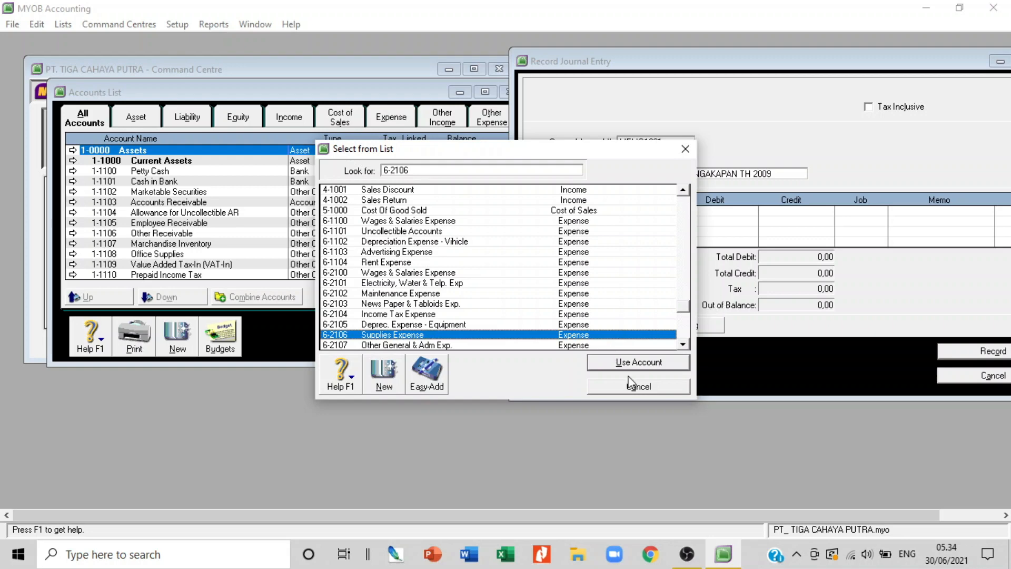
click(637, 360)
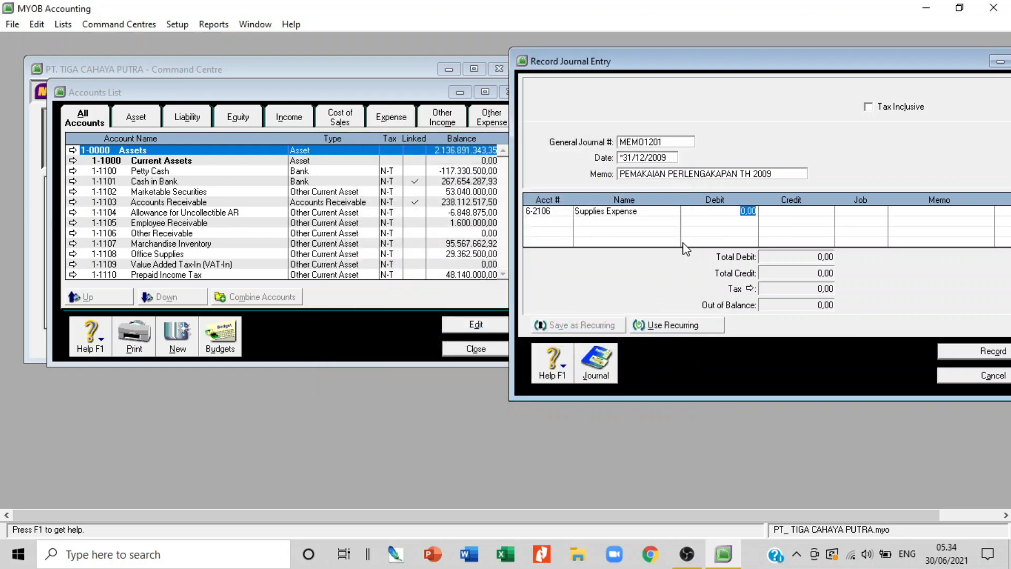
- Enter a debit of 29.362.500 on the Supplies Expense line
key(Tab)
click(729, 213)
text(29.)
text(36)
text(2.500)
key(Tab)
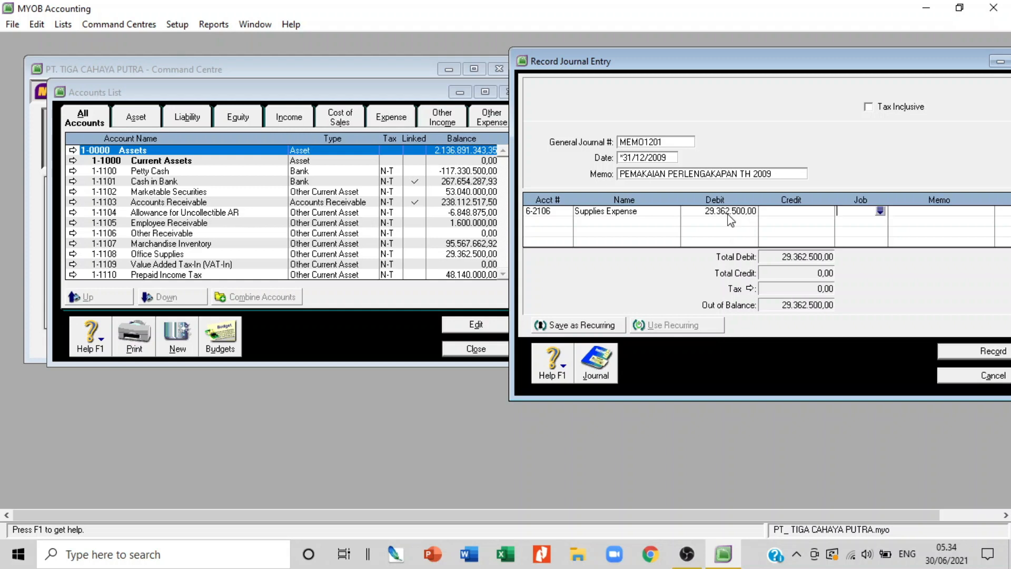
- Add a 29.362.500 credit line for account 1-1108 Office Supplies and record the journal entry
key(Tab)
key(Tab)
key(Tab)
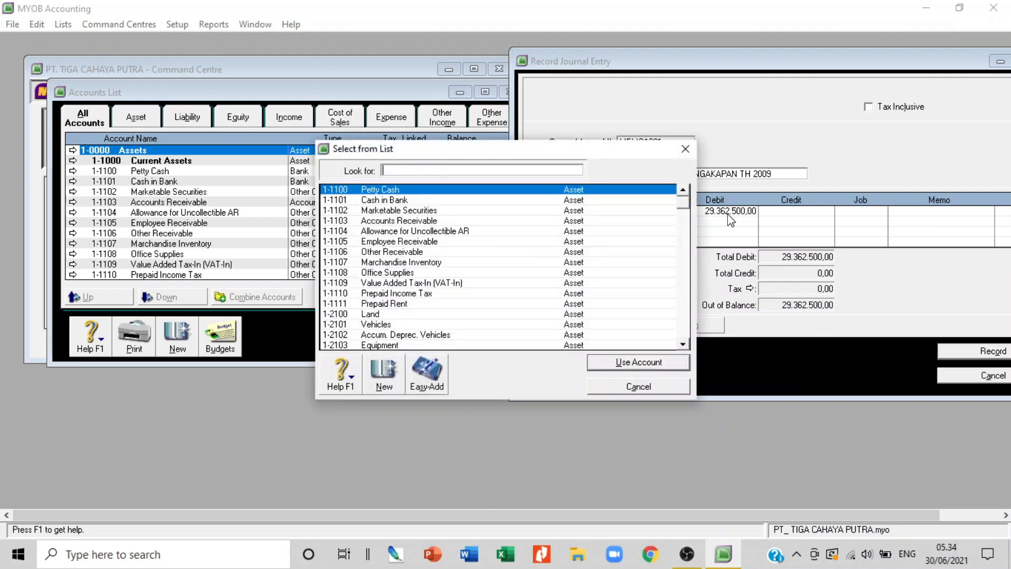
double_click(398, 274)
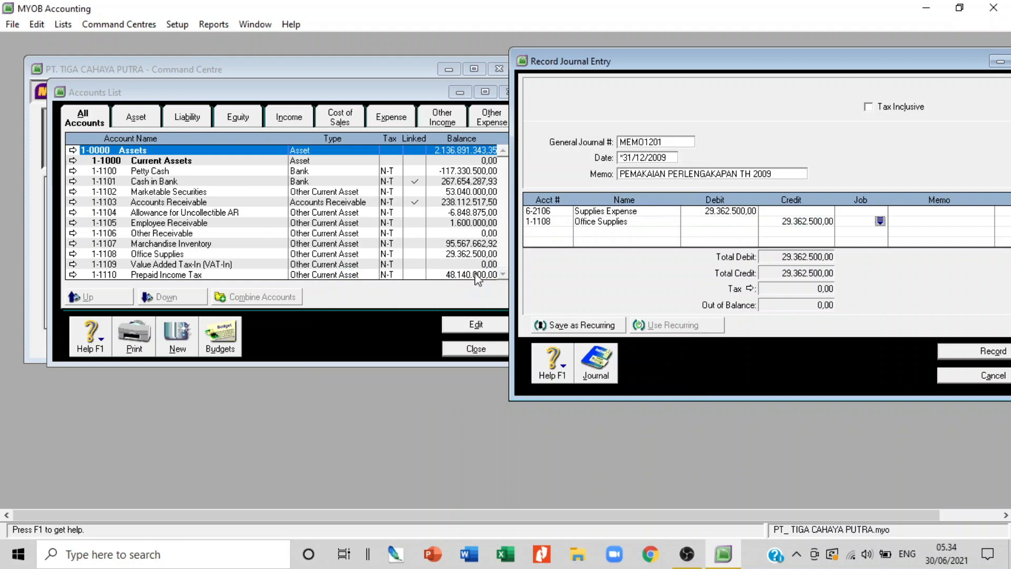
key(Tab)
key(Tab)
click(975, 360)
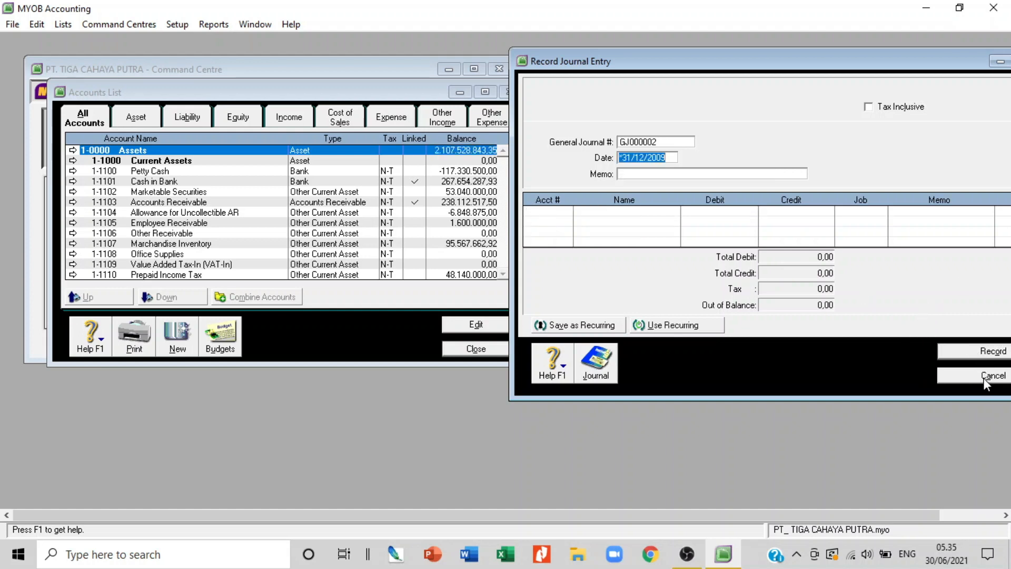
- Close the blank journal entry window and move the accounts list clear of the Command Centre's main icons
click(984, 376)
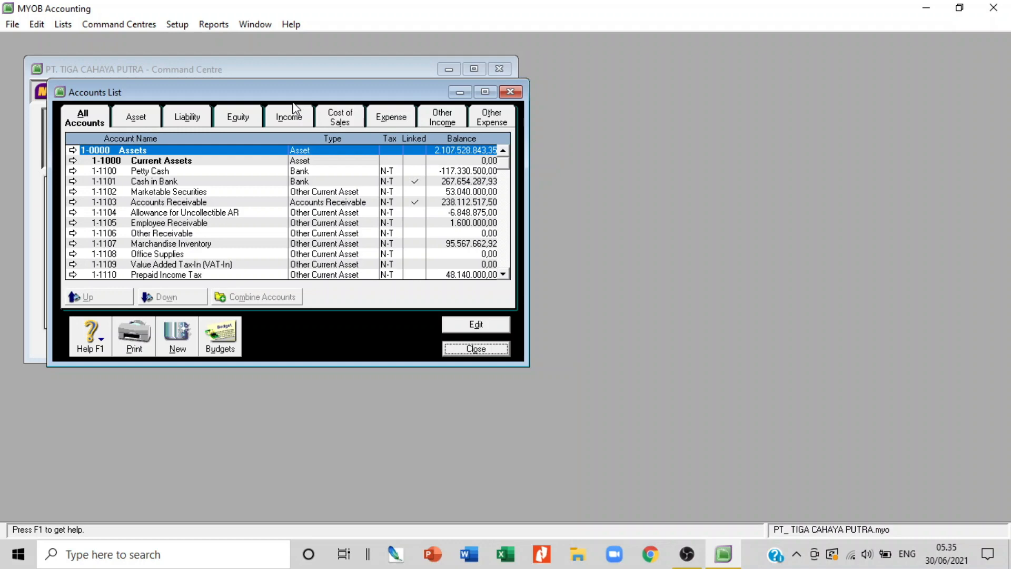
drag(345, 99, 459, 208)
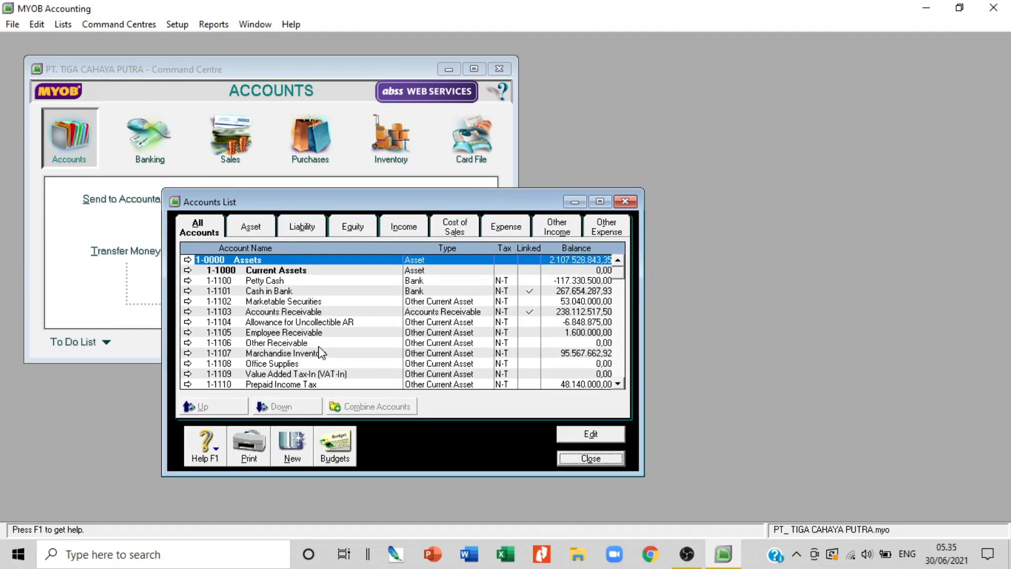
- Look through the full accounts list for the bank interest and bank charge accounts needed for the next adjustment
scroll(321, 353, down, 1)
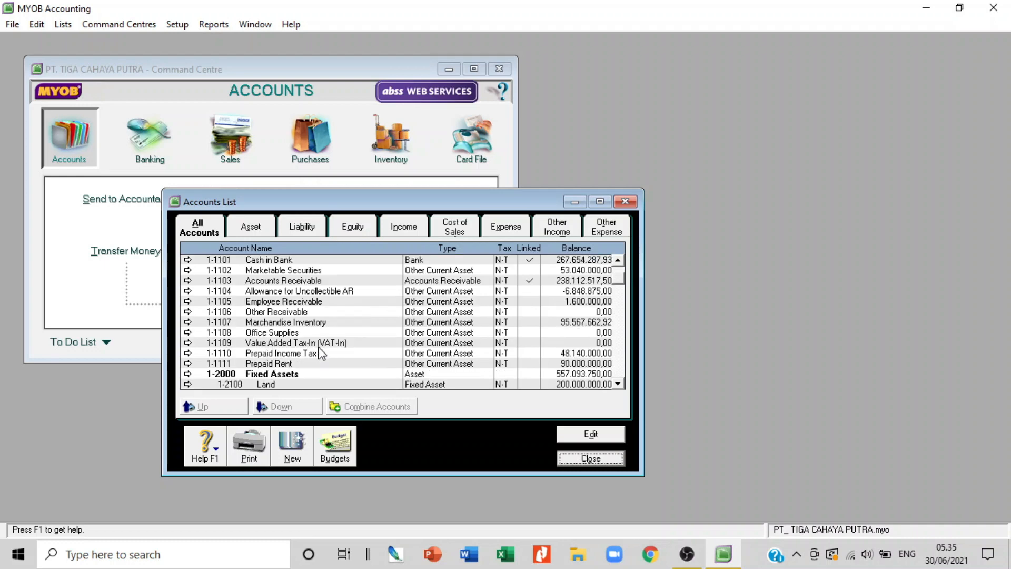
scroll(321, 352, down, 5)
scroll(321, 353, down, 5)
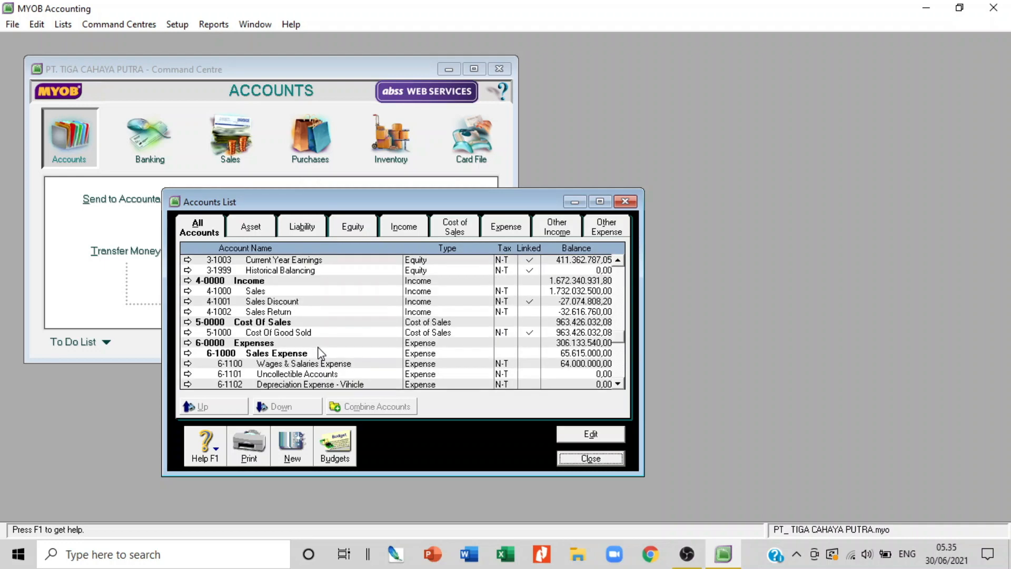
scroll(321, 353, down, 4)
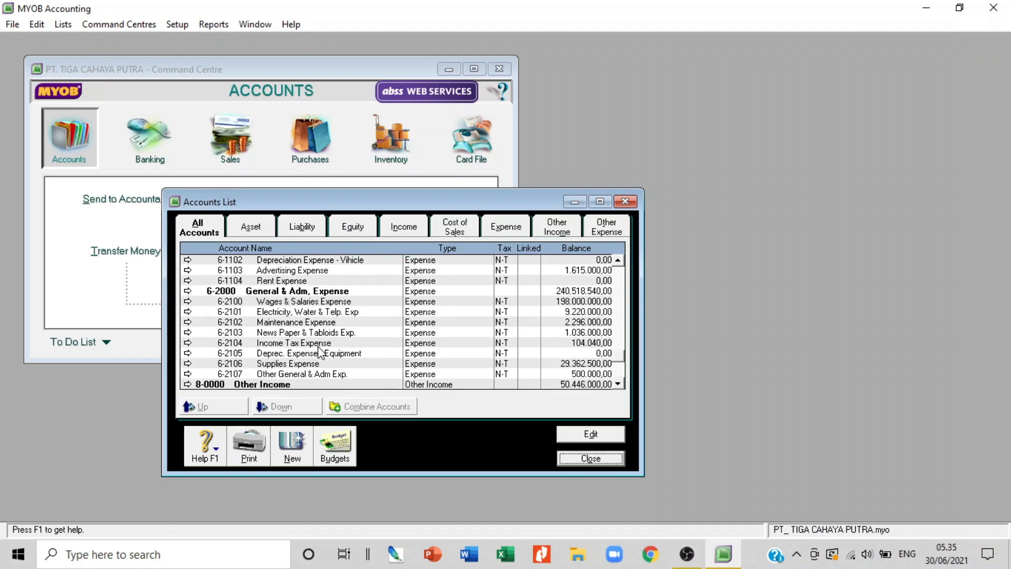
scroll(319, 352, down, 3)
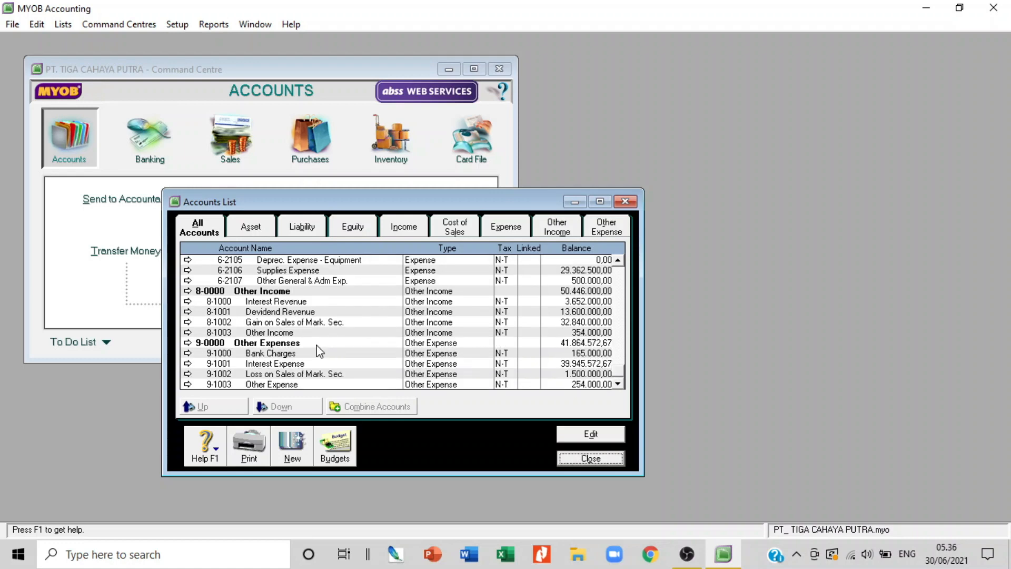
scroll(318, 349, up, 5)
scroll(317, 349, up, 10)
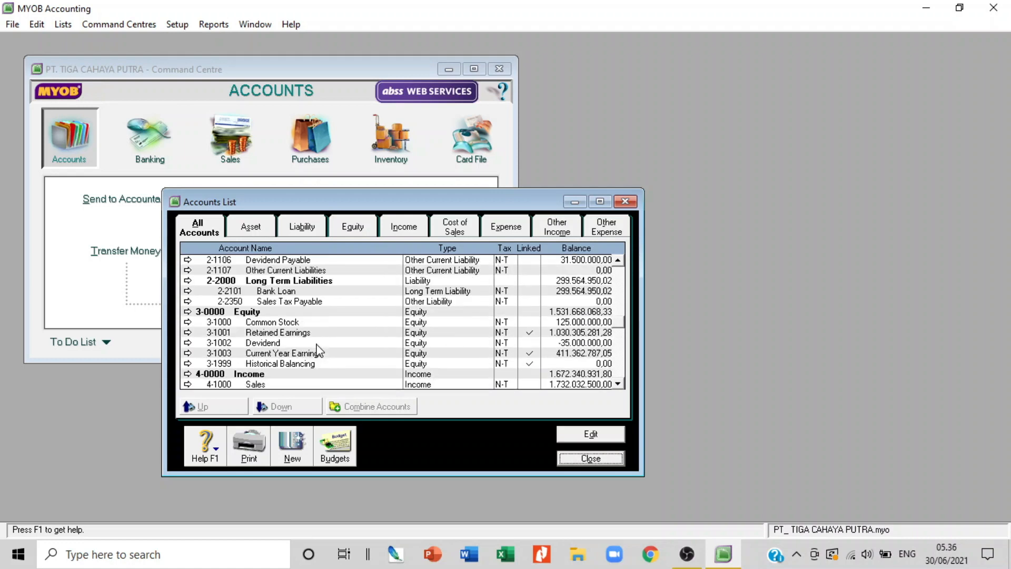
scroll(319, 349, up, 3)
scroll(319, 349, down, 3)
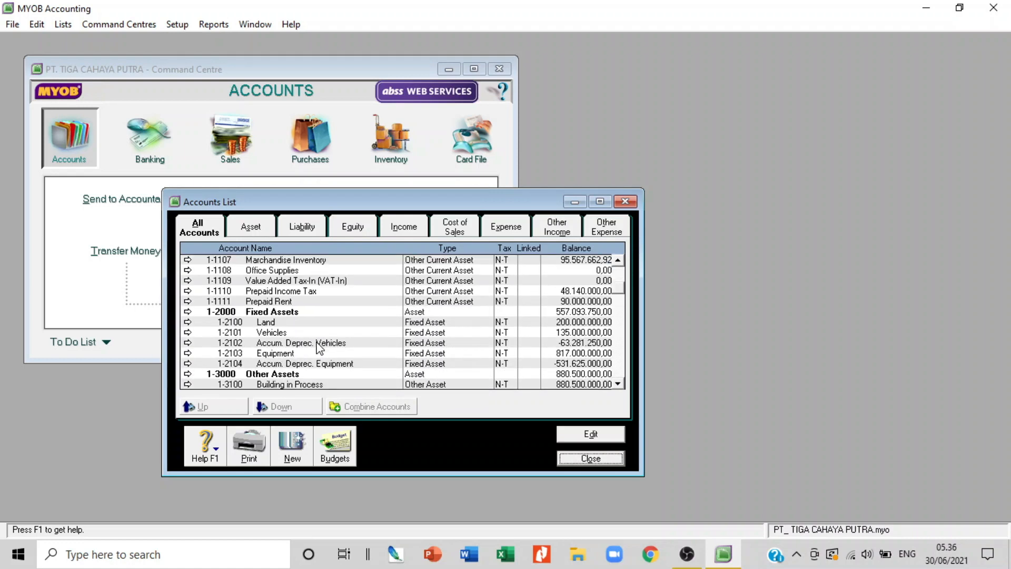
scroll(319, 349, down, 7)
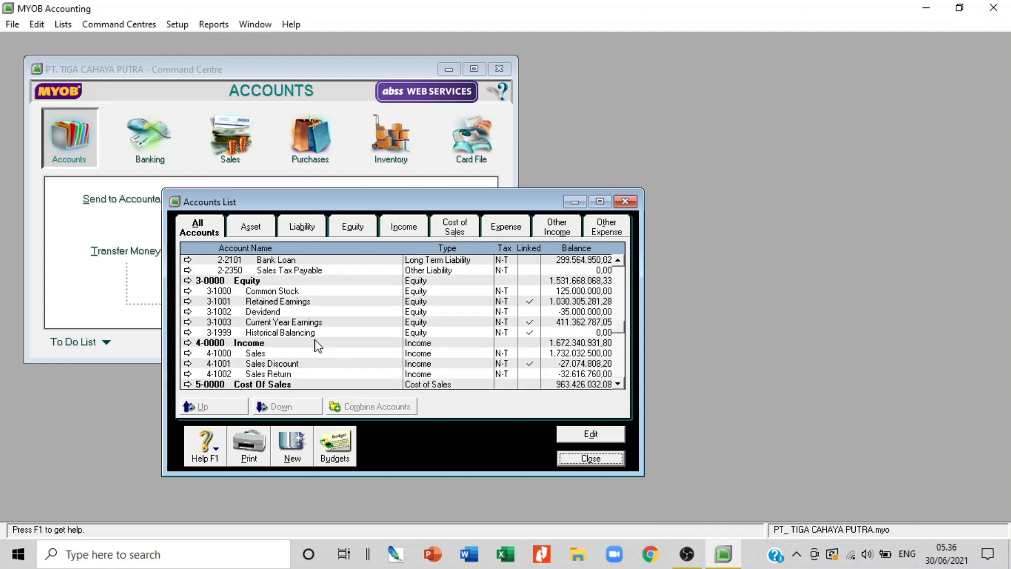
scroll(316, 346, down, 12)
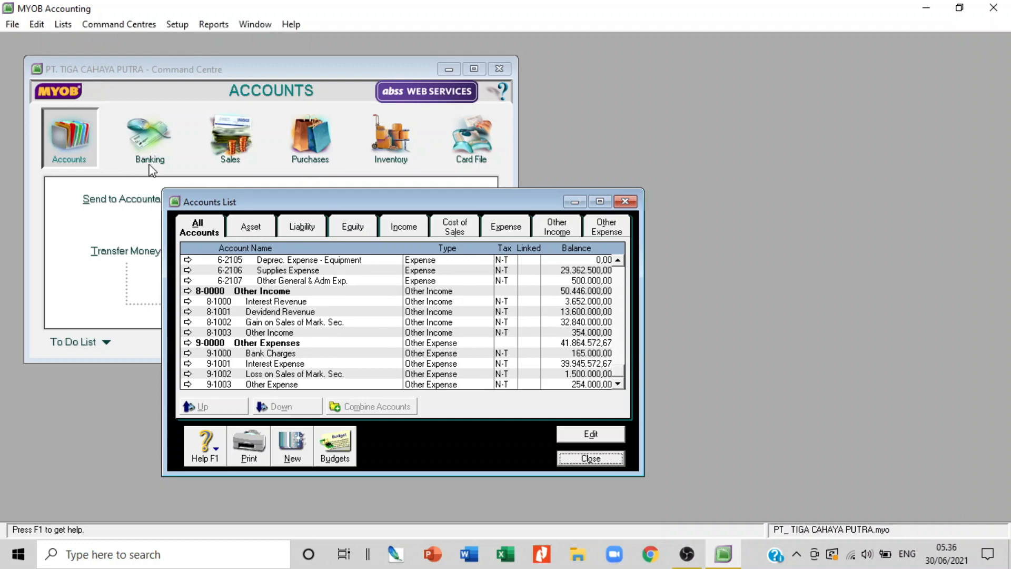
- Open a new journal entry numbered MEMO1202 and keep its date at *31/12/2009
click(188, 104)
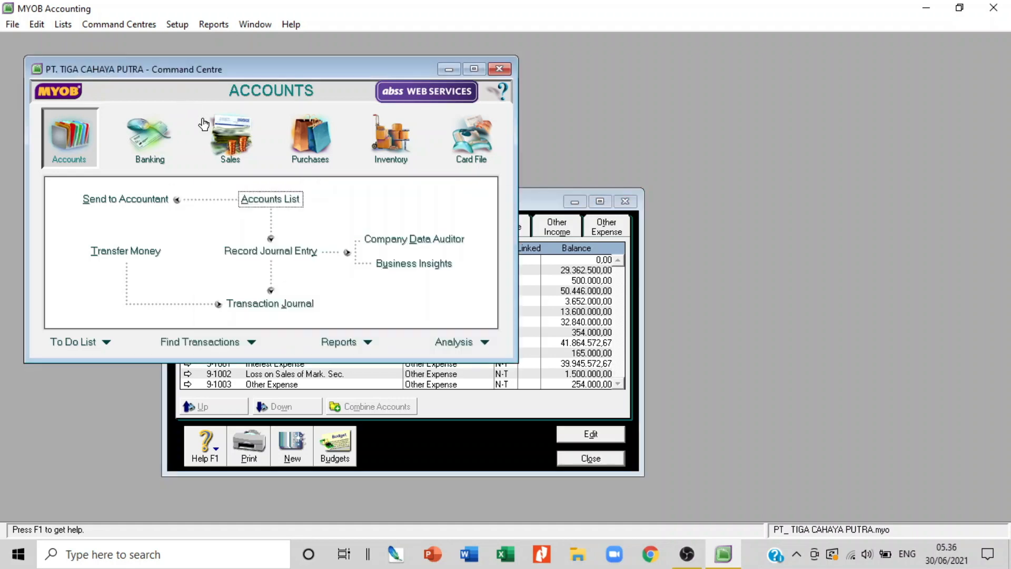
click(260, 253)
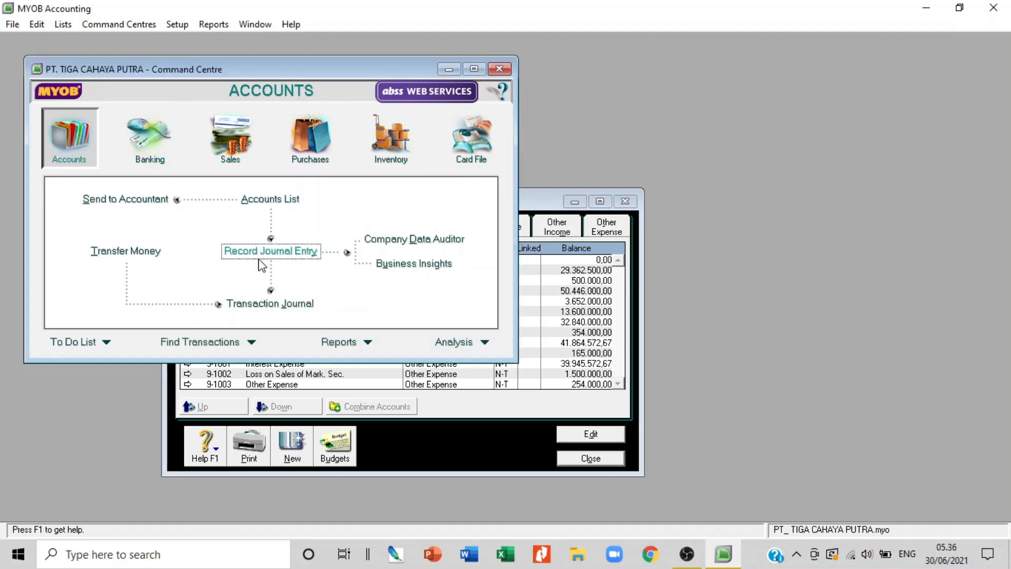
drag(264, 97, 482, 110)
click(414, 176)
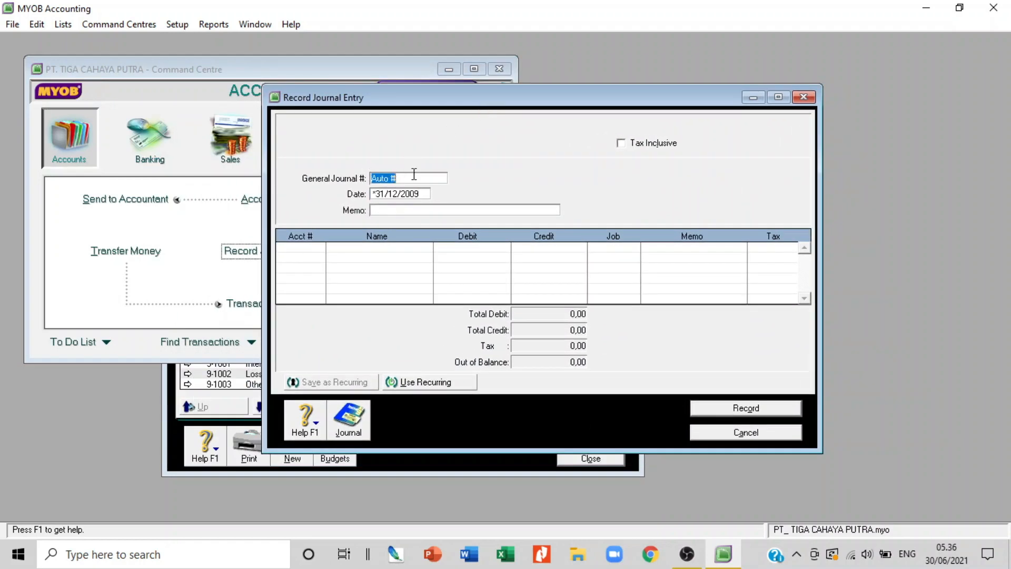
text(MEMO1202)
key(Tab)
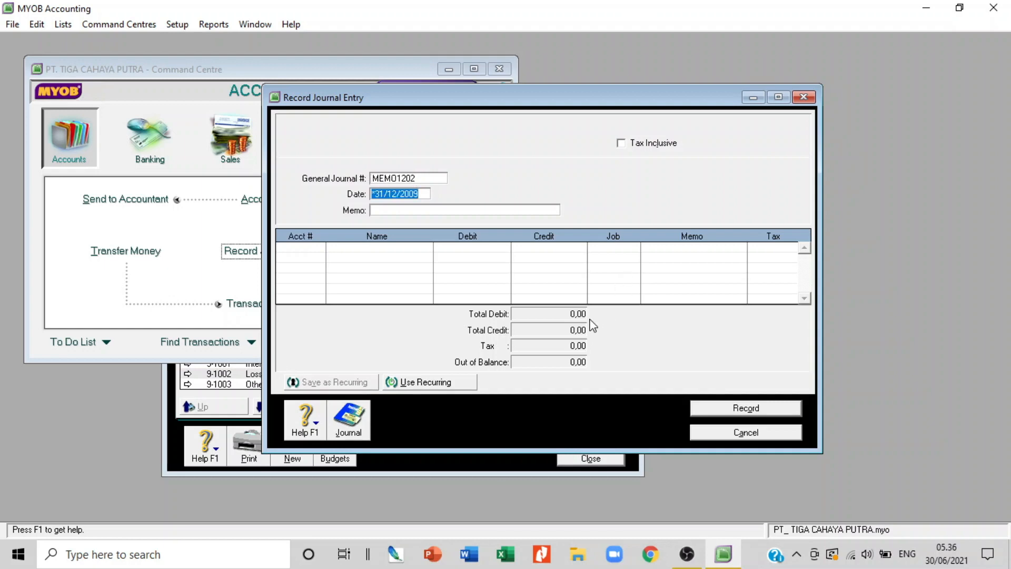
key(Tab)
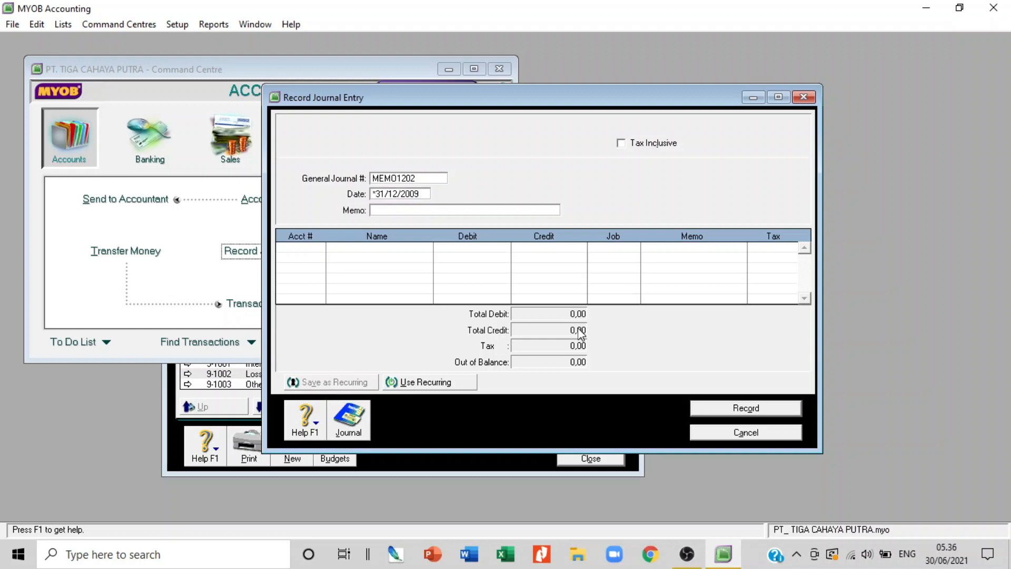
- Enter the journal entry's memo as REKENING KORAN BANK 31 DES 2009
text(REKENIGN)
key(BackSpace)
key(BackSpace)
text(NG KORAN BANK)
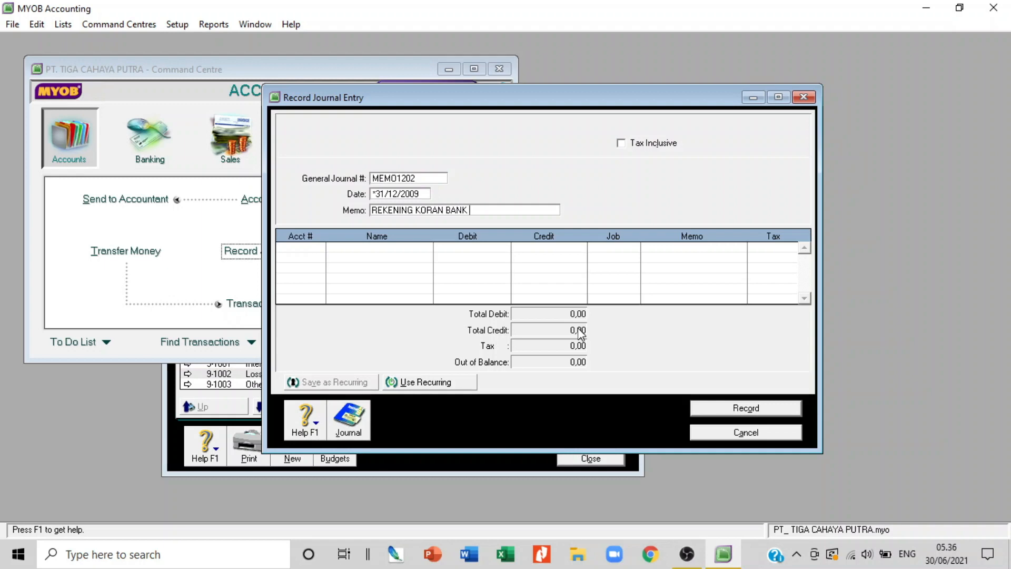
text( 31 DES 2009)
key(Tab)
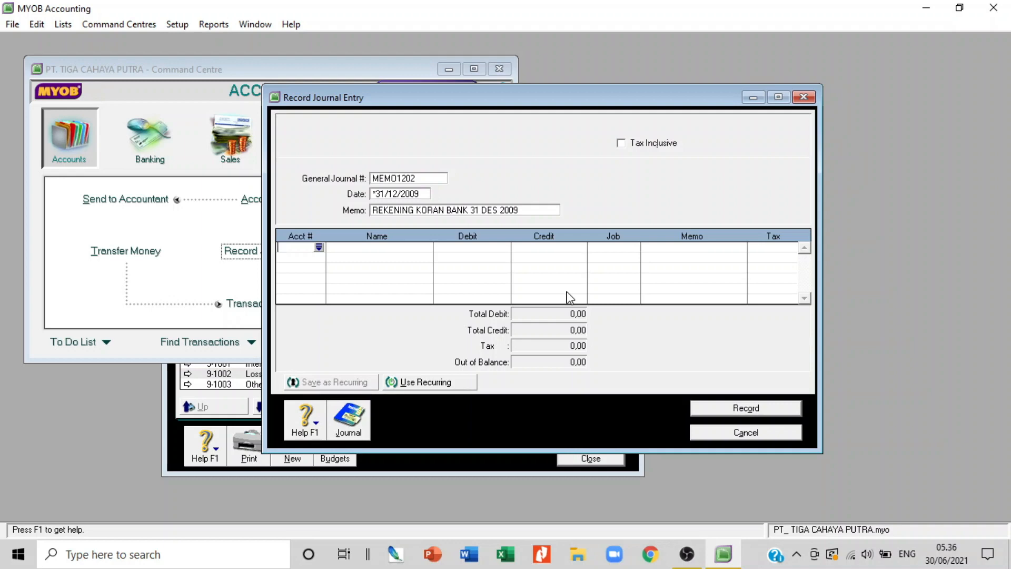
- Fill the first journal line with account 8-1000 Interest Revenue and a credit of 900.444
key(Tab)
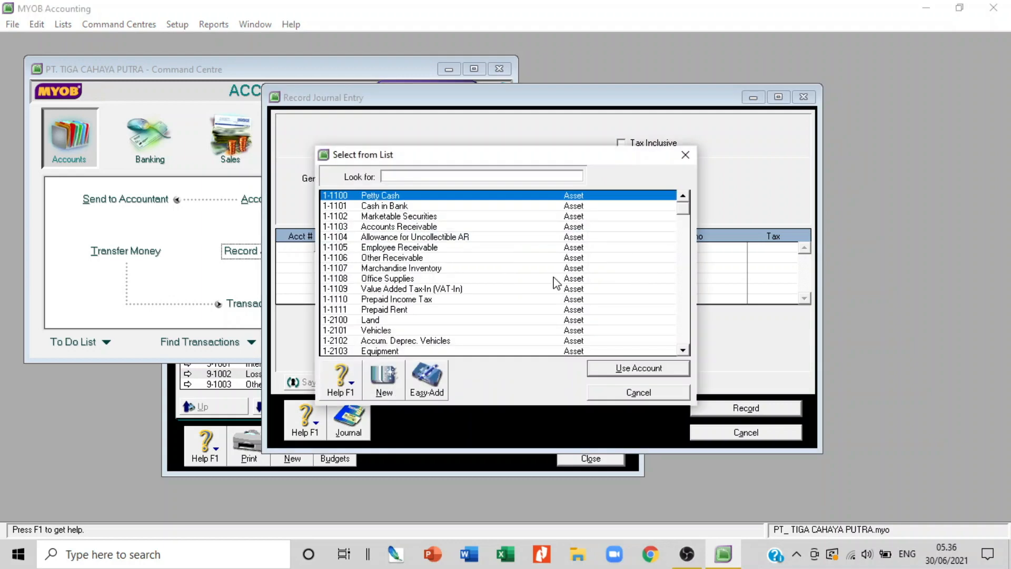
scroll(553, 281, down, 15)
scroll(433, 342, down, 1)
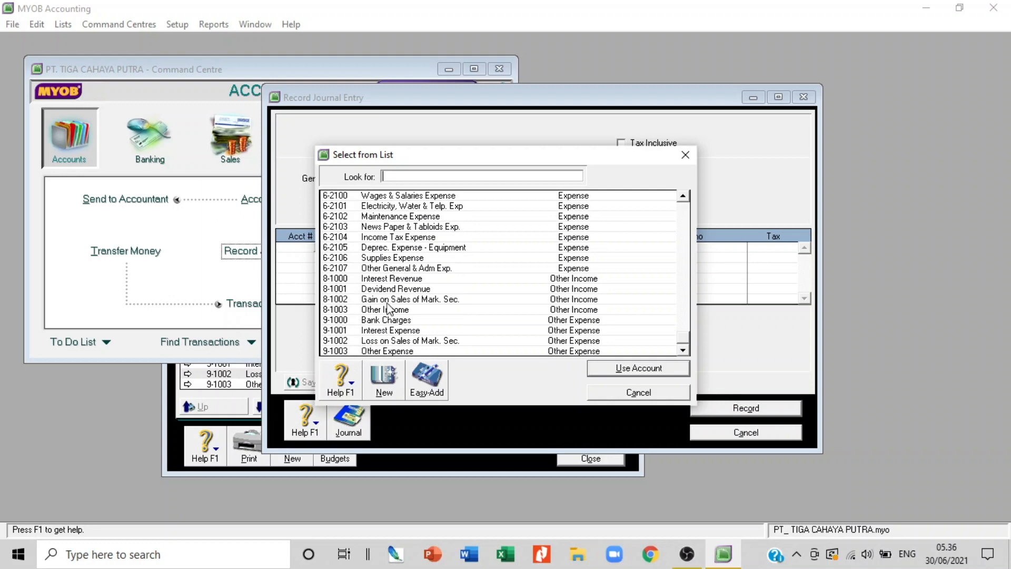
double_click(391, 279)
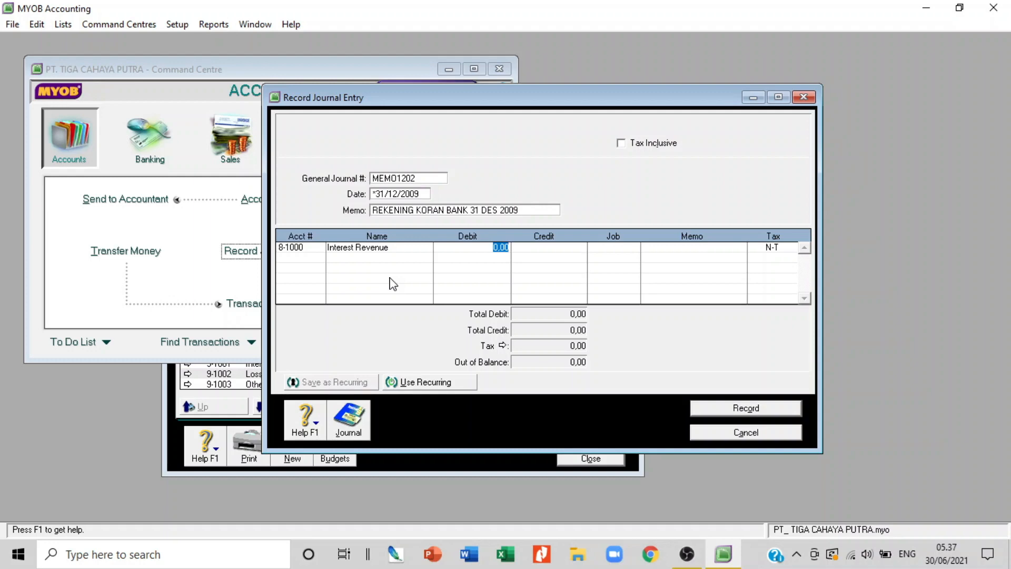
key(Tab)
text(900.444)
key(Tab)
key(Tab)
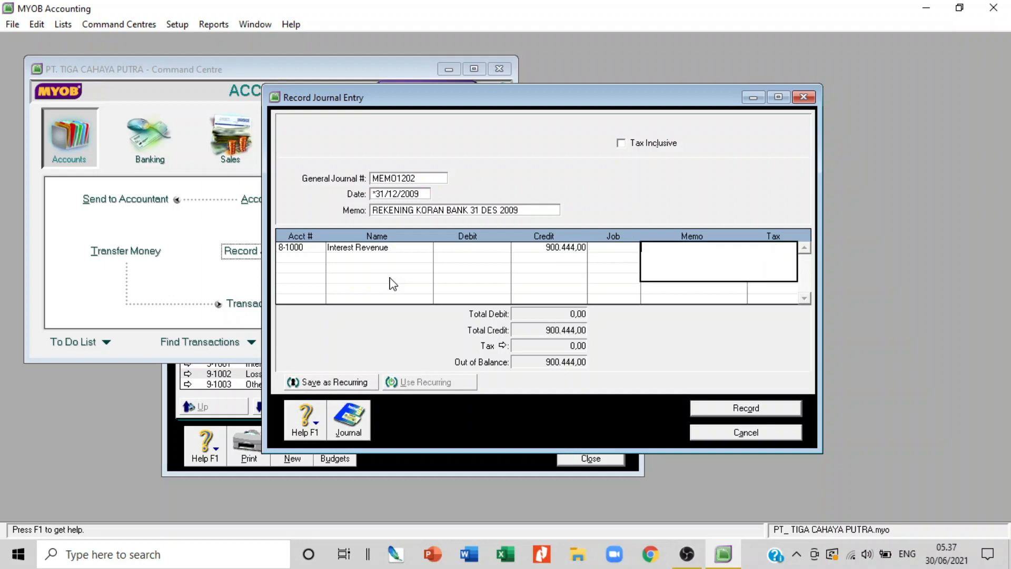
key(Tab)
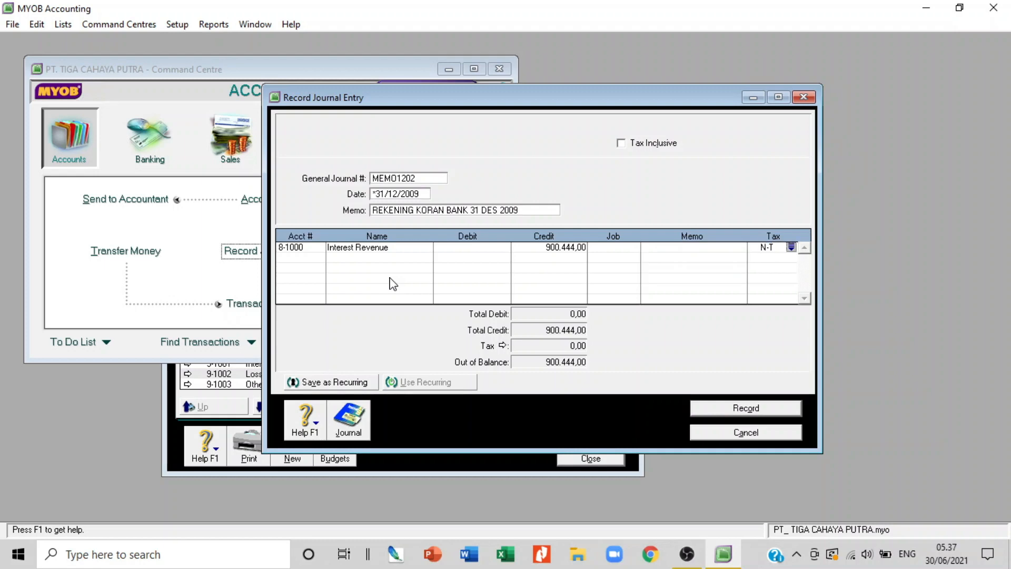
- Add a second line for account 1-1101 Cash in Bank with a debit of 900.444
key(Tab)
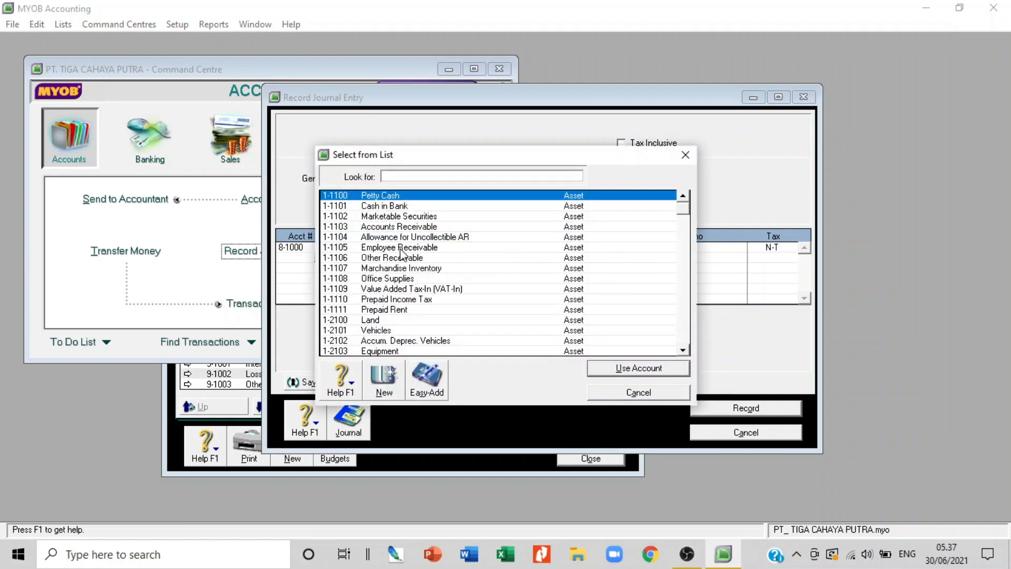
double_click(398, 207)
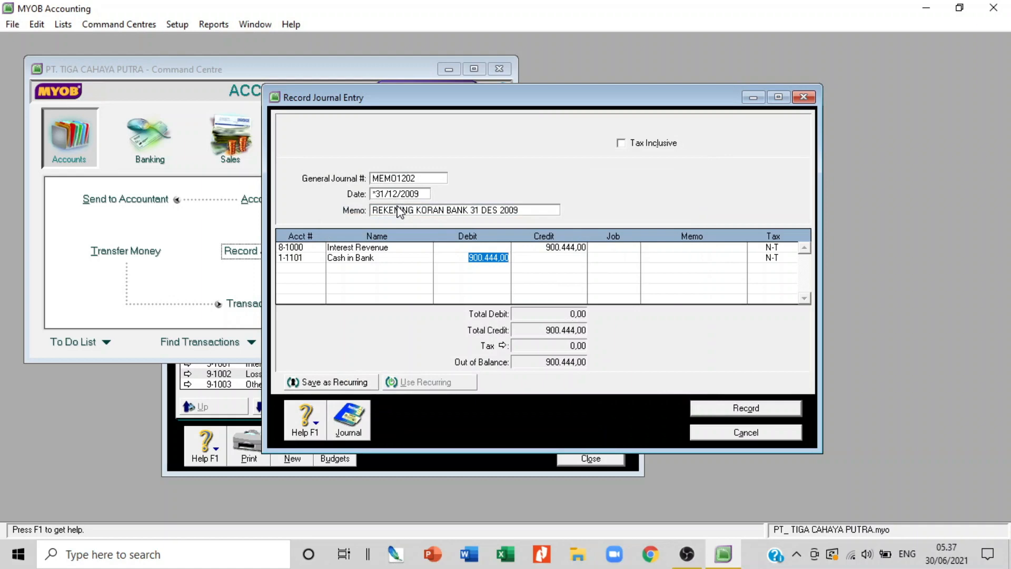
key(Tab)
key(Tab)
key(Tab)
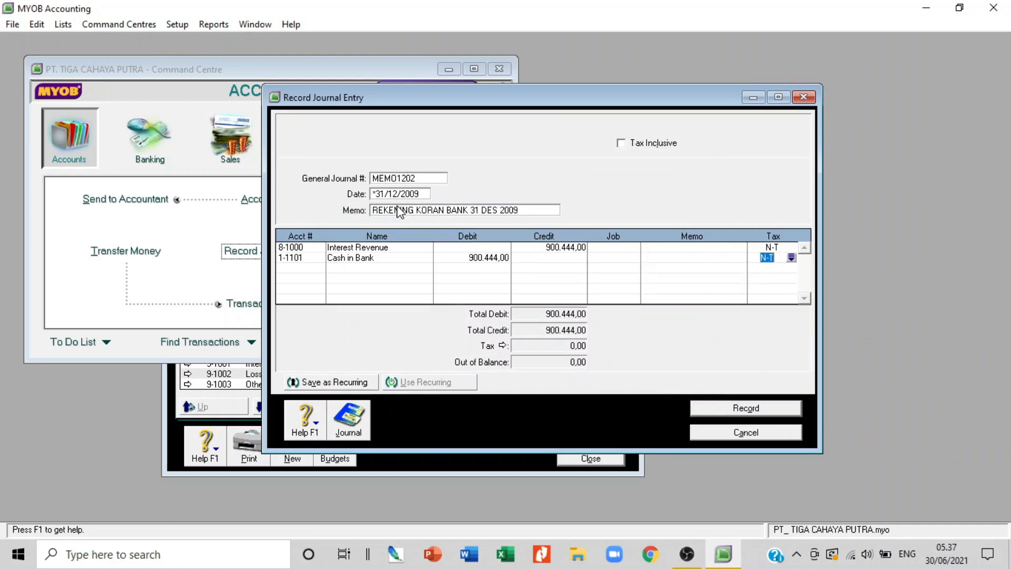
- Add a third line for account 9-1000 Bank Charges with a debit of 270.000
key(Tab)
key(Tab)
scroll(457, 303, down, 12)
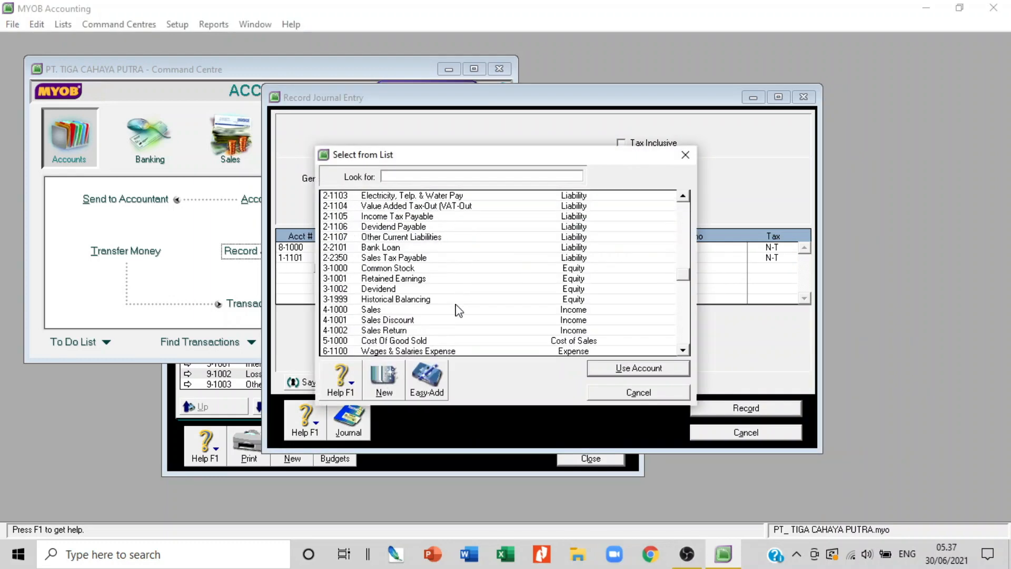
double_click(390, 319)
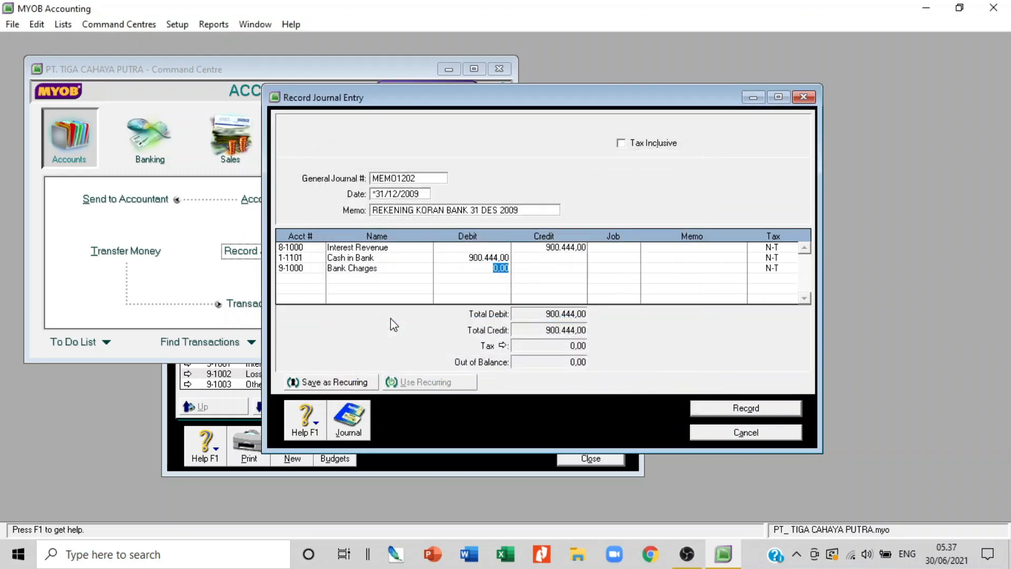
text(270000)
key(Tab)
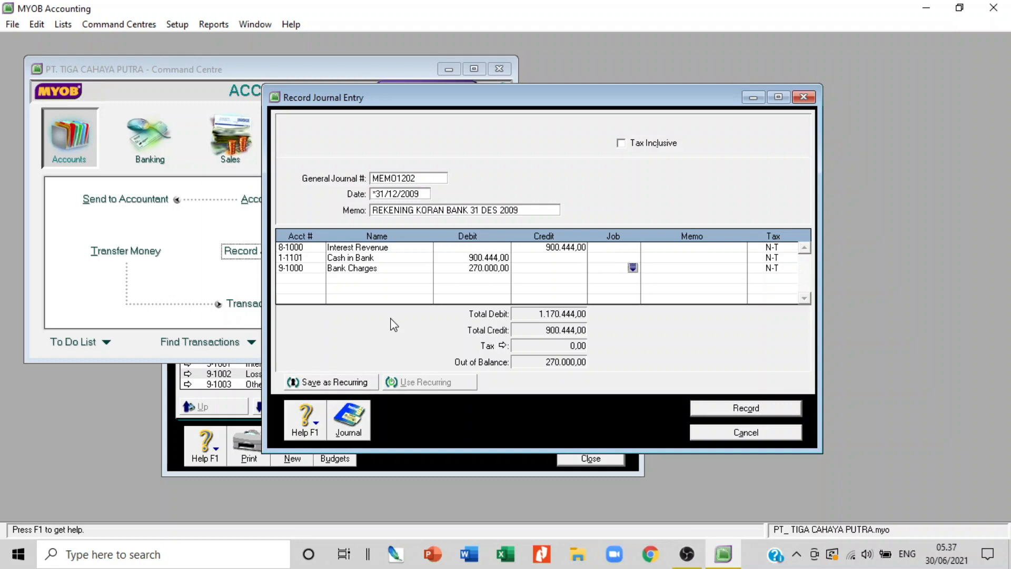
- Add a 270.000 credit line for account 1-1101 Cash in Bank and record the journal entry
key(Tab)
key(Tab)
key(Tab)
text(1)
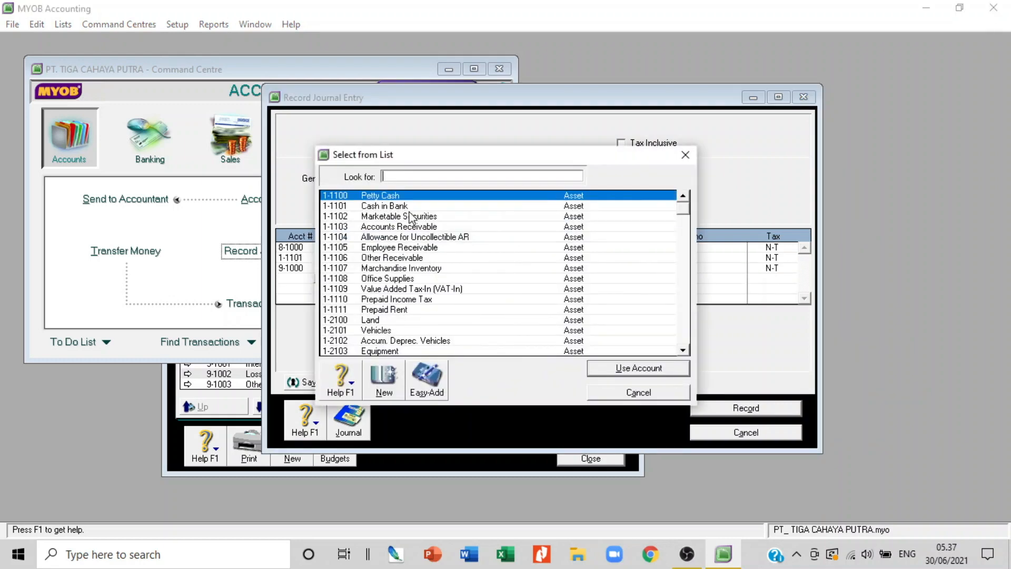
double_click(409, 211)
key(Tab)
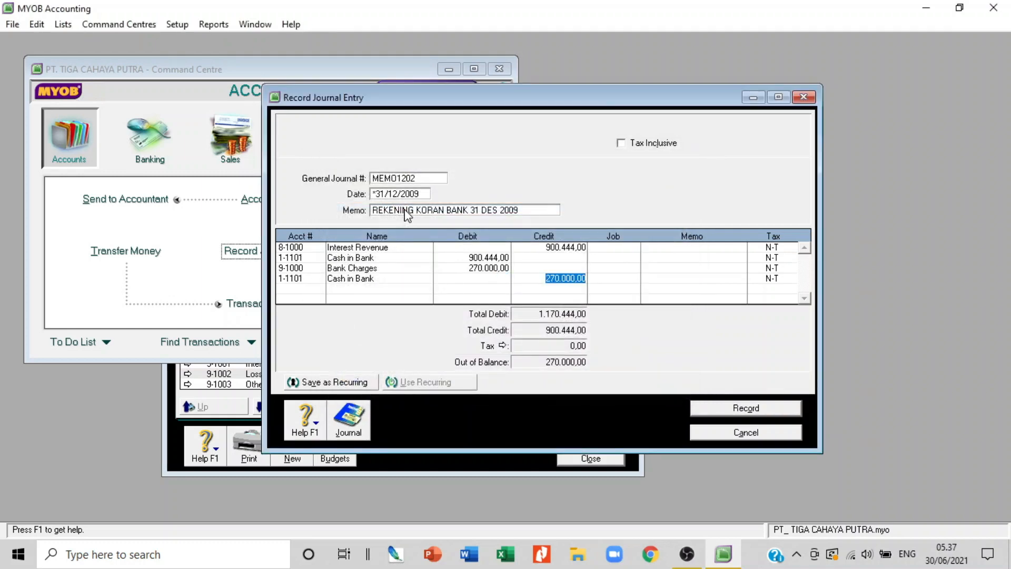
key(Tab)
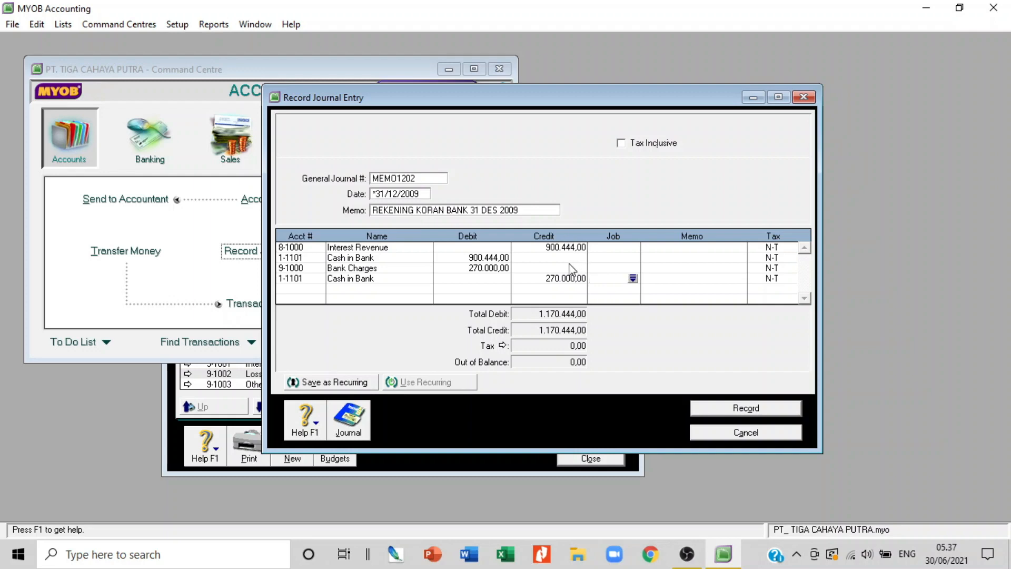
click(769, 410)
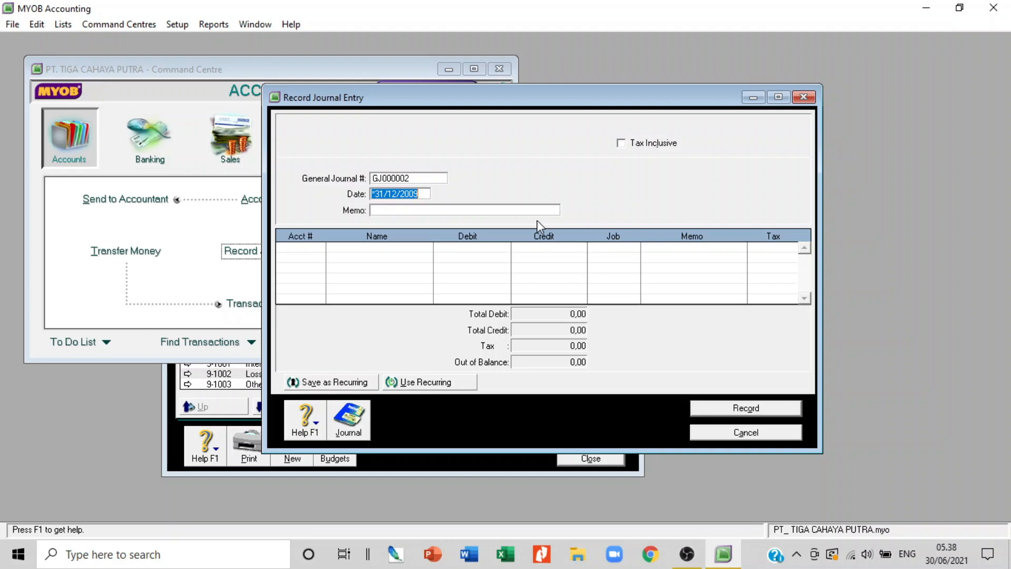
- Return to the accounts list, review the account balances up to the current assets and select 1-1103 Accounts Receivable
click(176, 403)
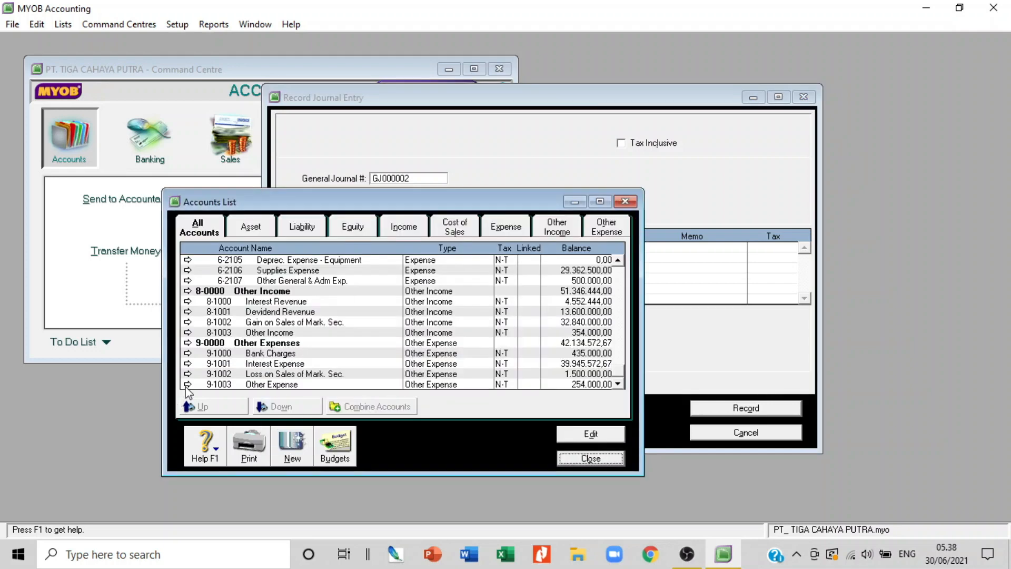
scroll(357, 331, up, 15)
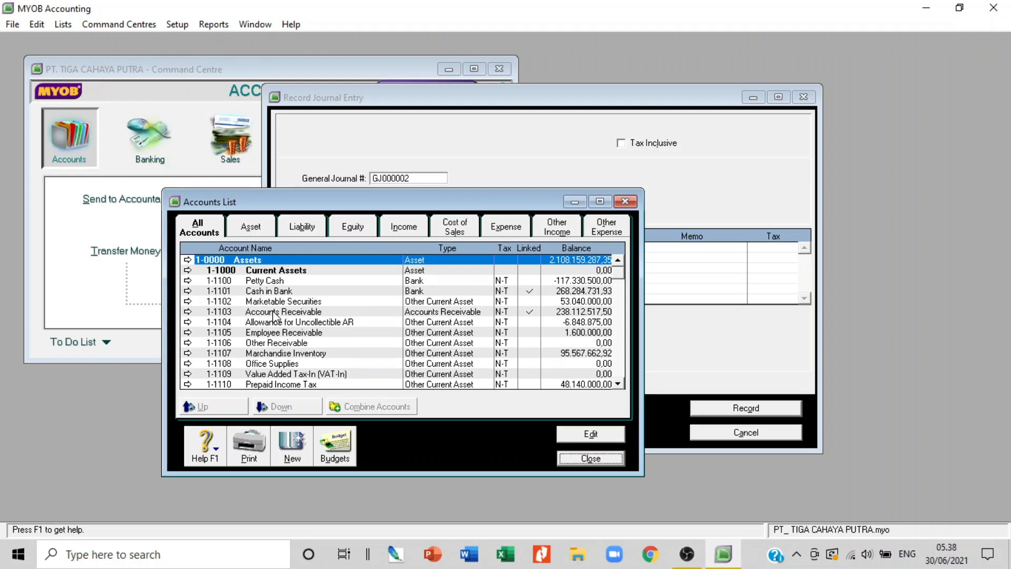
click(273, 312)
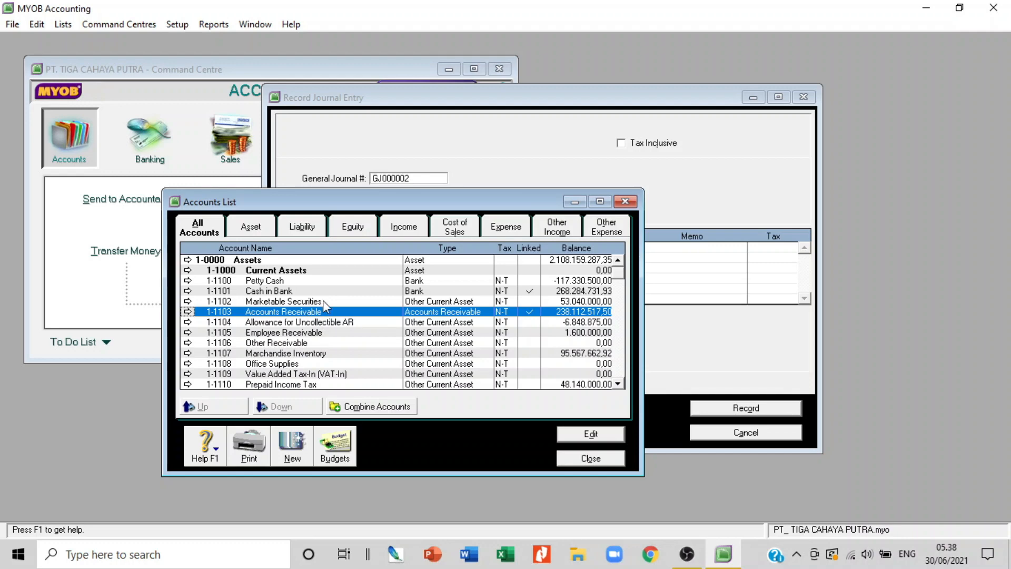
- Enlarge the accounts list window and reposition it to show more of the current asset balances
scroll(479, 268, down, 1)
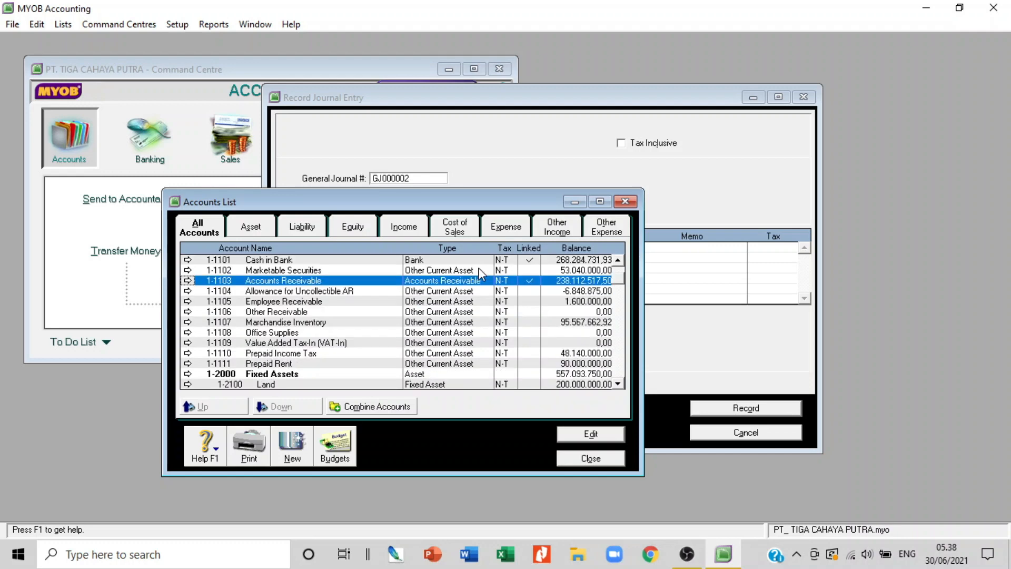
scroll(478, 267, up, 1)
drag(640, 474, 782, 497)
drag(471, 209, 352, 132)
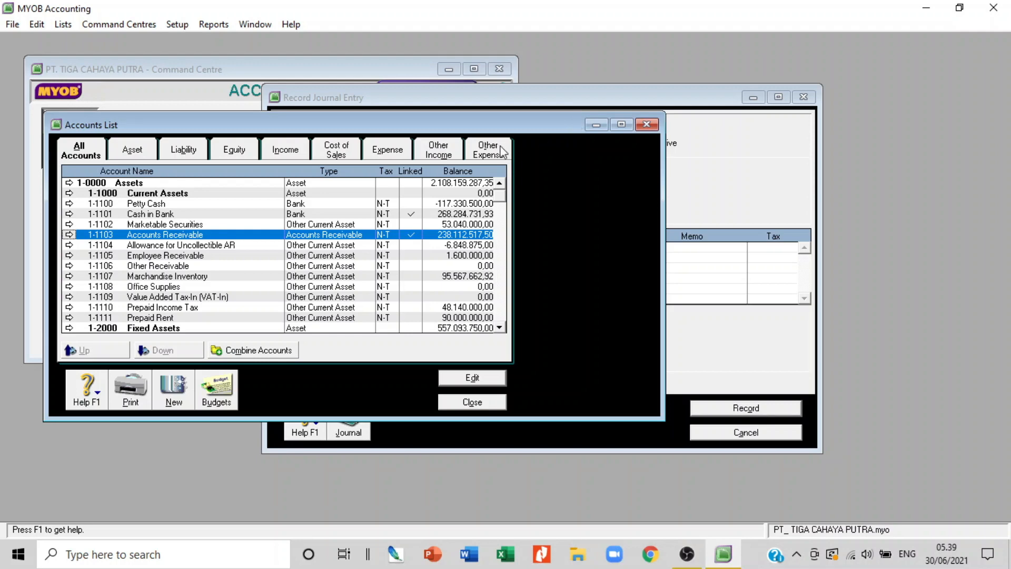
- Return to the journal entry, number it MEMO1203 and enter the memo PENYISIHAN PIUTANG TAK TERTAGIH 2009
click(698, 111)
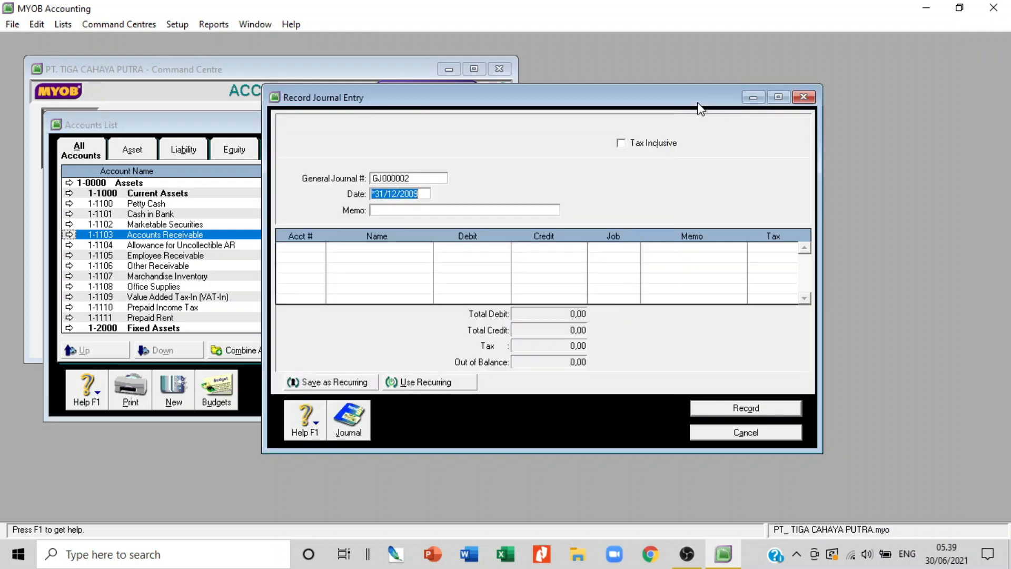
click(423, 177)
text(ME)
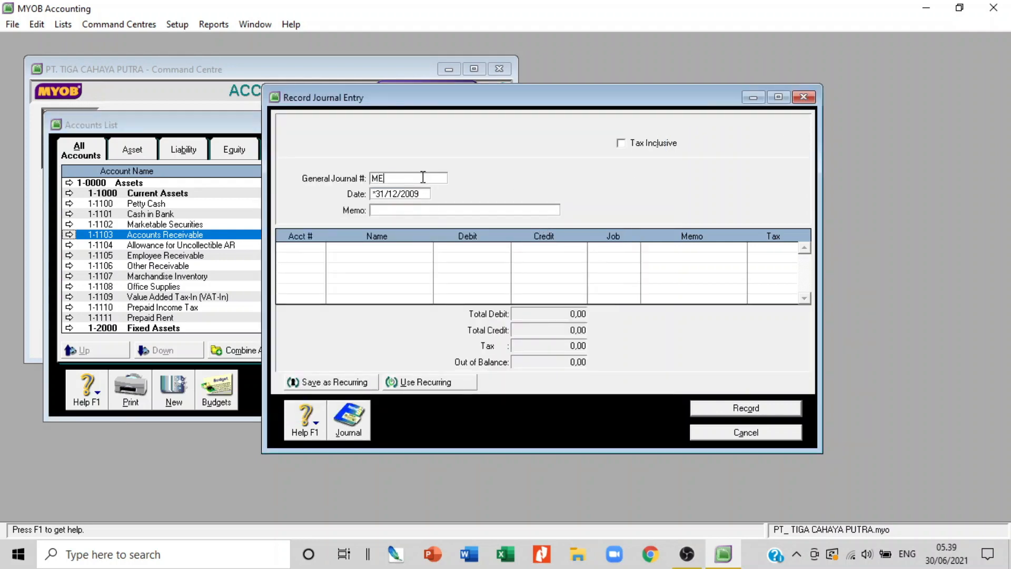
text(MO1203)
key(Tab)
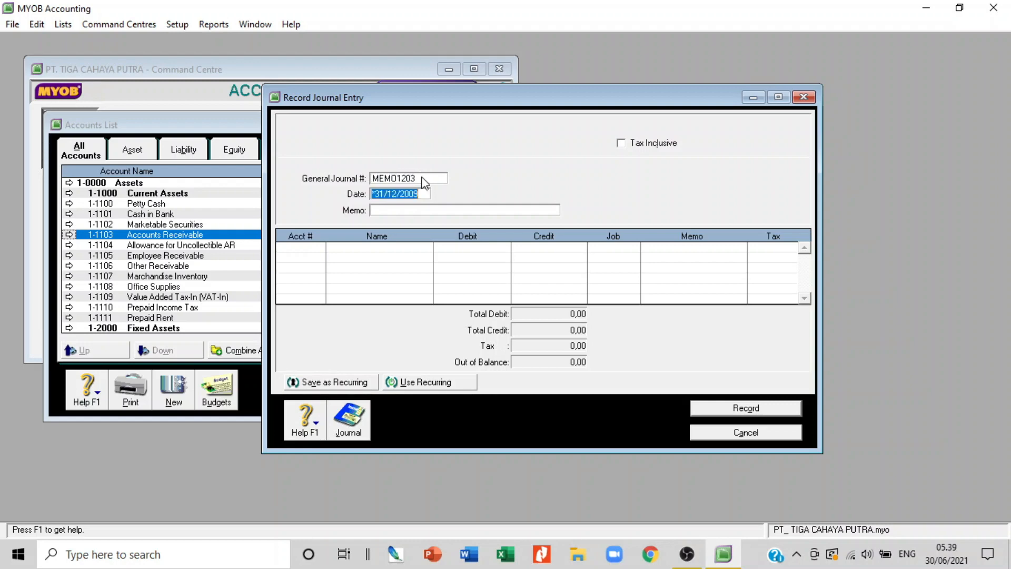
key(Tab)
text(PENYISIHAN)
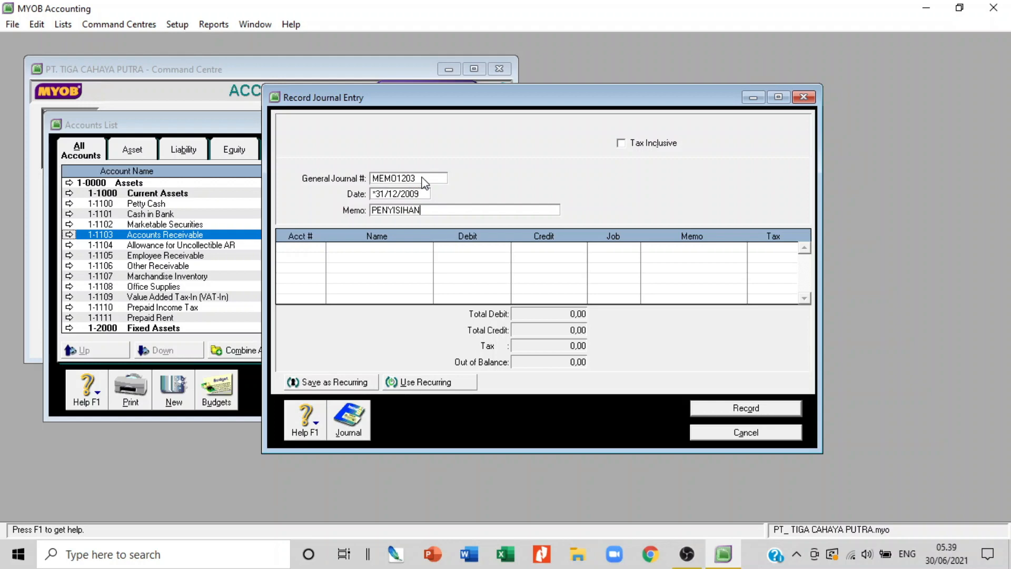
text( PIUTANG TAK TERTAGIH 2009)
key(Tab)
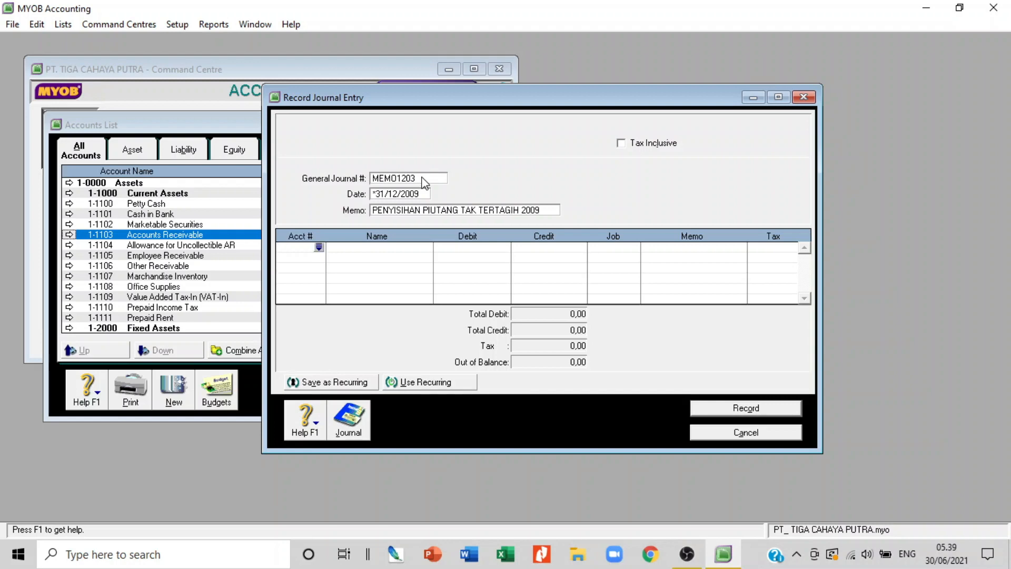
- Add a first line for account 6-1101 Uncollectible Accounts with a debit of 5.808.594
key(Tab)
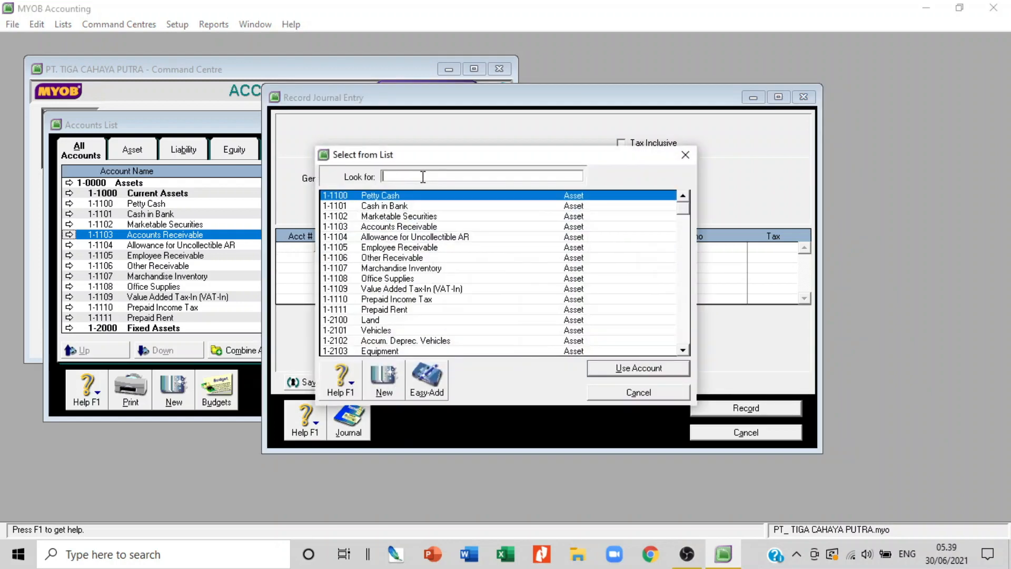
scroll(435, 266, down, 15)
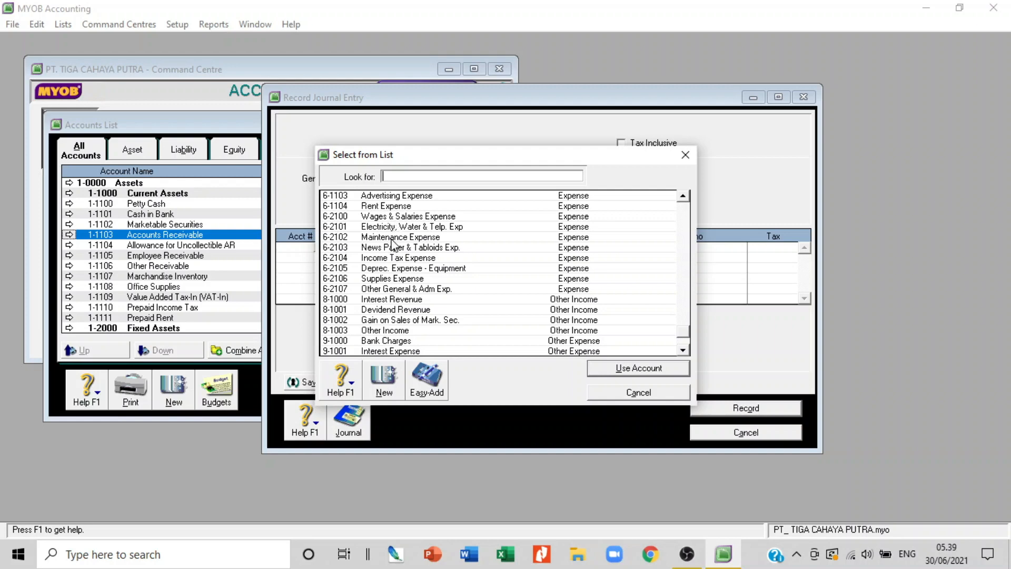
scroll(392, 232, up, 1)
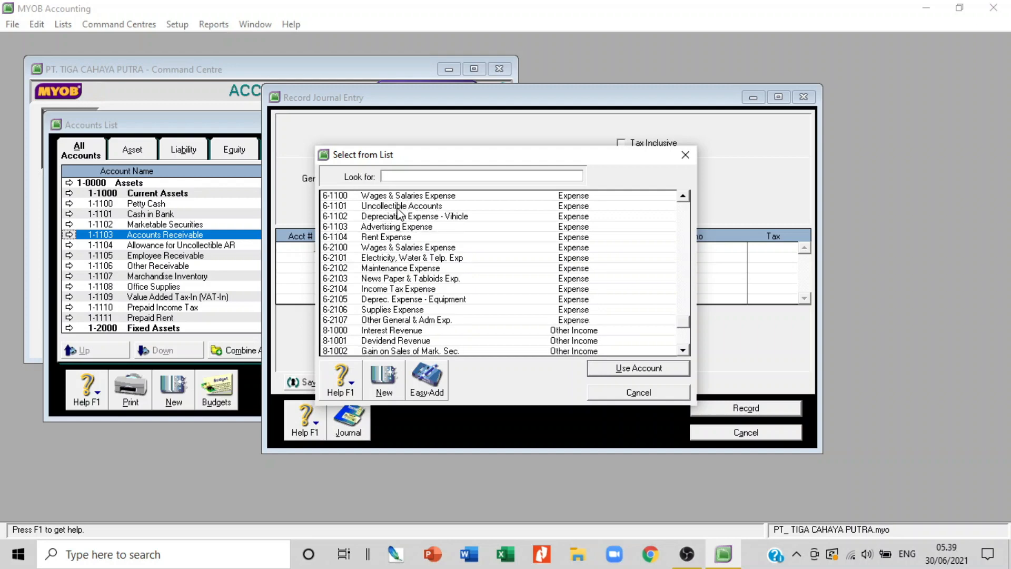
double_click(399, 211)
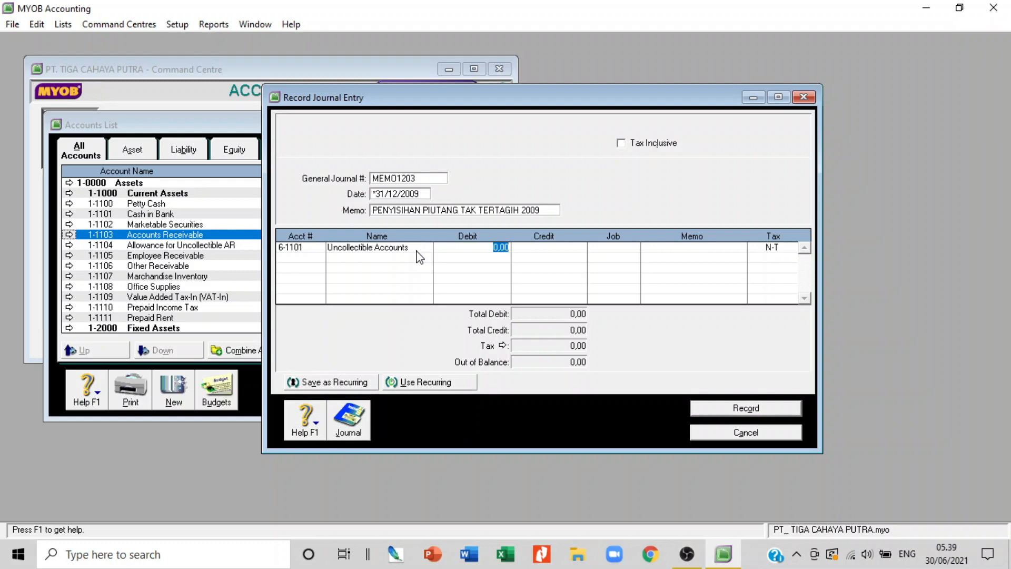
text(5808594)
key(Tab)
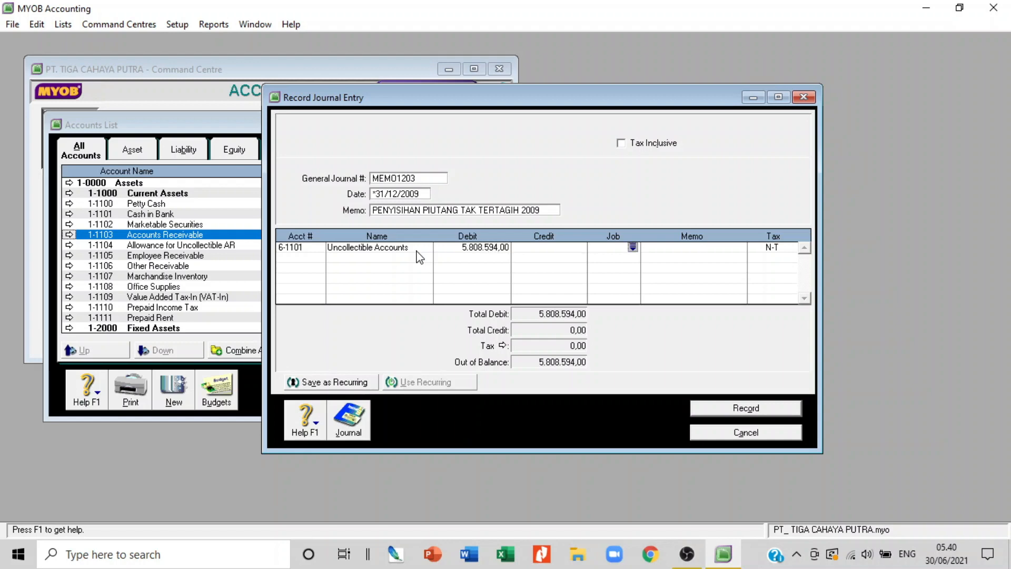
- Enter the line memo "5% x 116171880" for the Uncollectible Accounts debit
key(Tab)
text(5%)
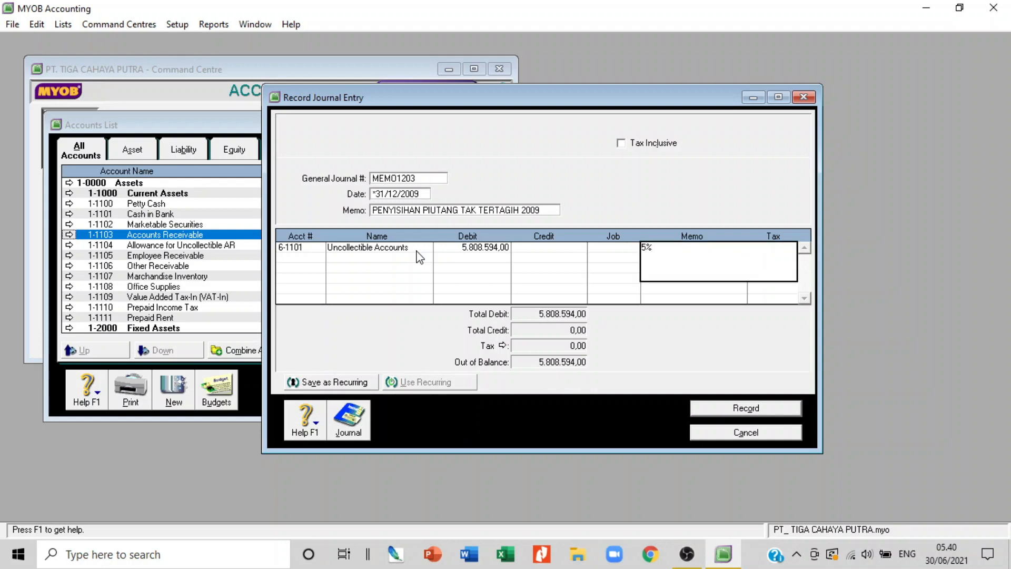
text(D)
key(BackSpace)
text(x 116171880)
key(Tab)
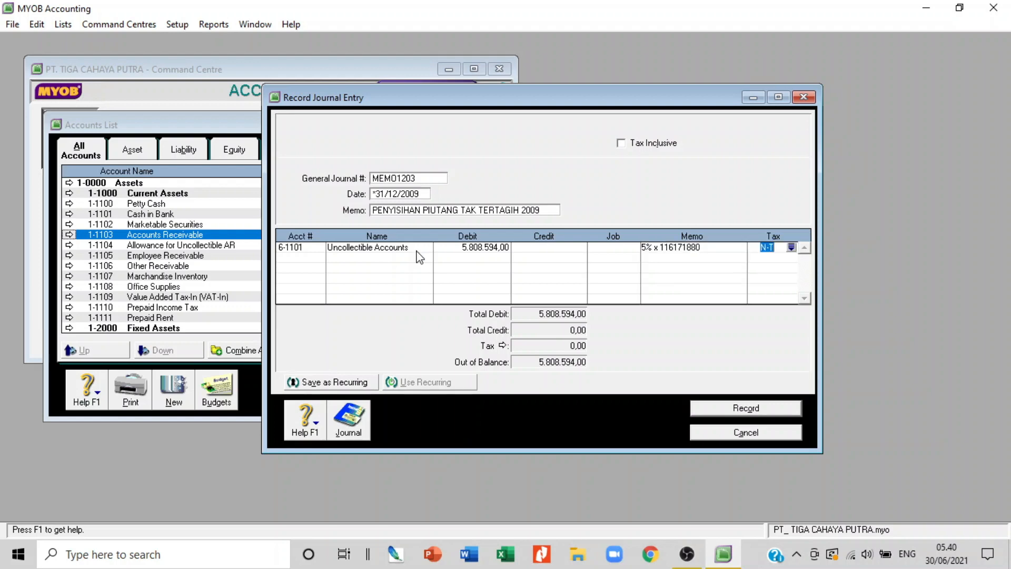
click(195, 104)
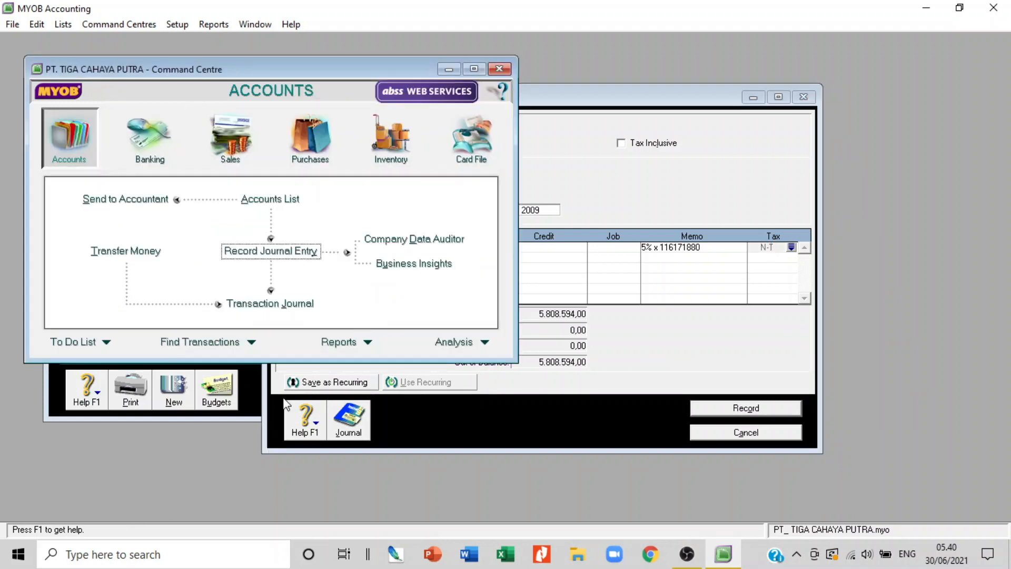
click(252, 417)
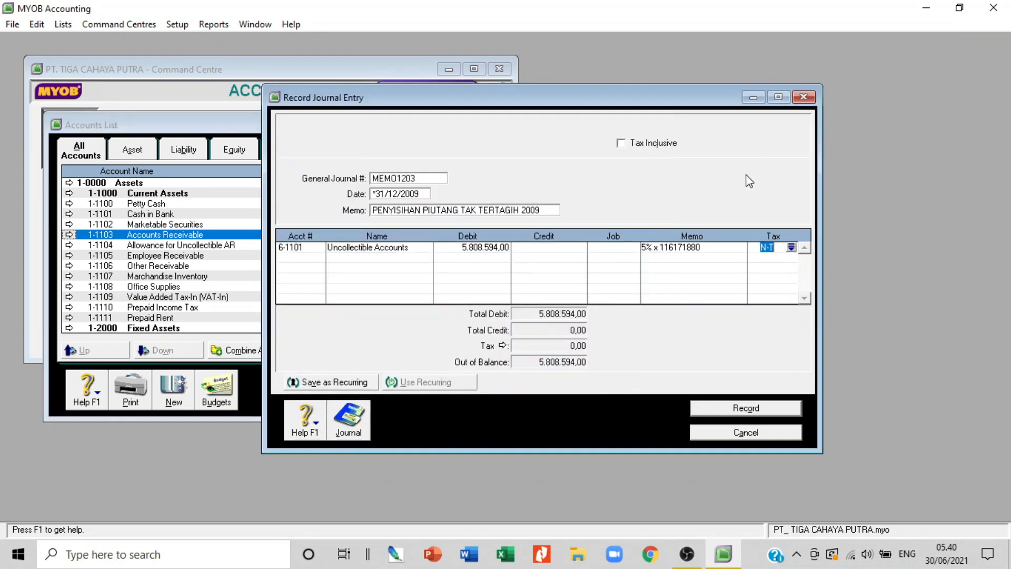
click(748, 173)
- Add a 5.808.594 credit line for account 1-1104 Allowance for Uncollectible AR and record the journal entry
key(Tab)
key(Tab)
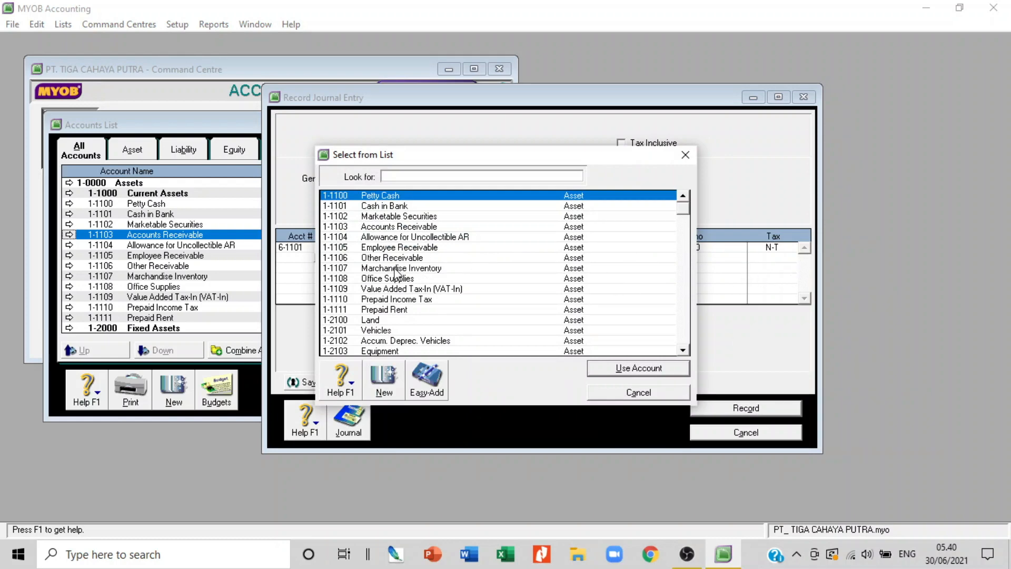
double_click(396, 238)
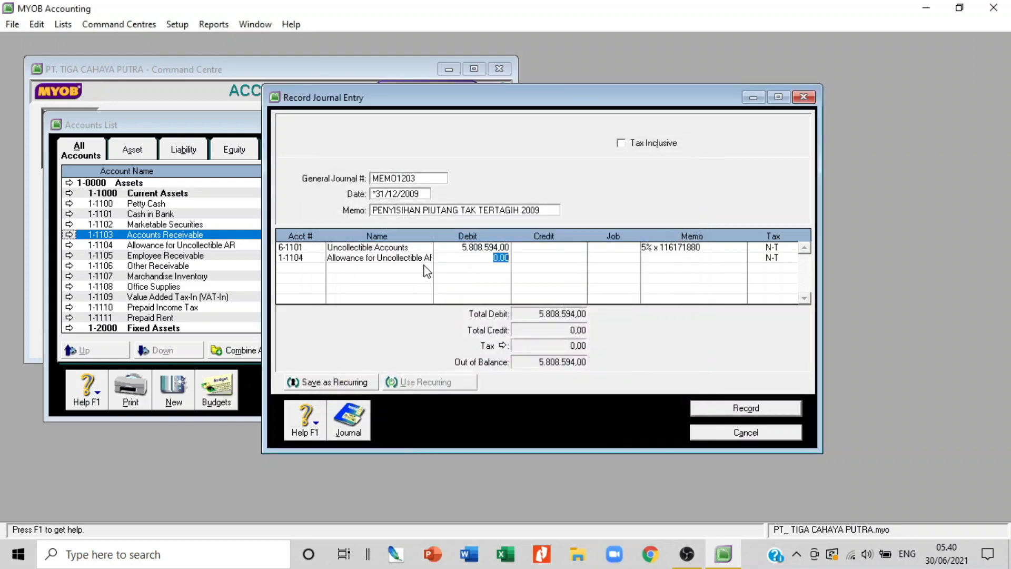
key(Tab)
key(Tab)
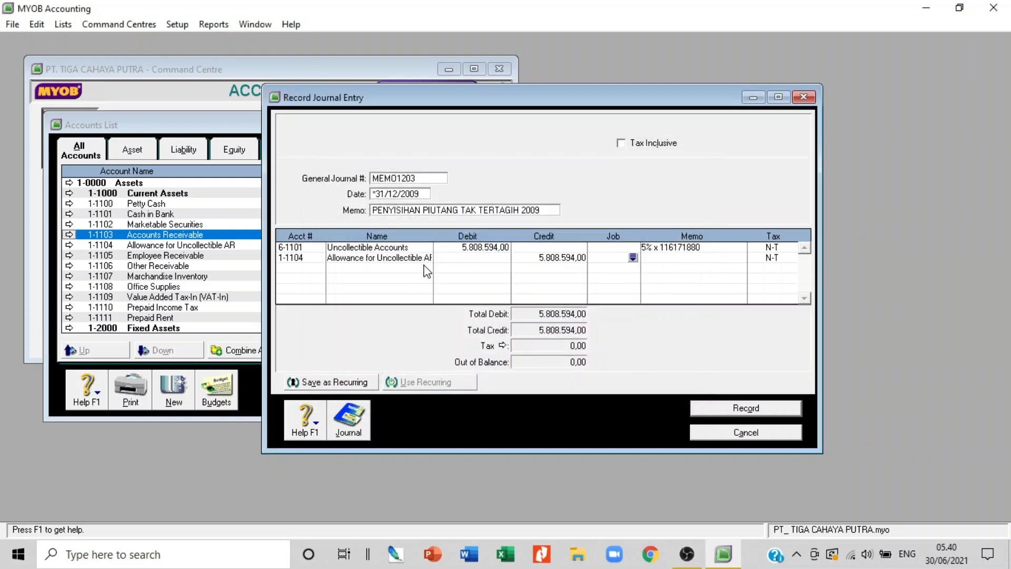
key(Tab)
key(Tab)
click(742, 407)
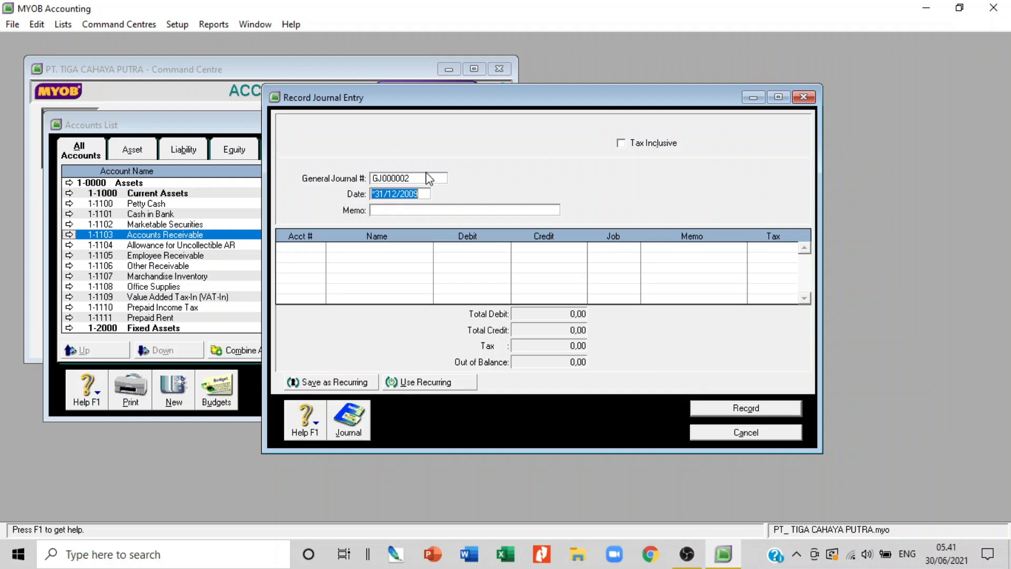
- Number the new journal entry MEMO1204 and enter the memo MENCATAT UTANG PPh PASAL 25
double_click(396, 179)
text(MEMO)
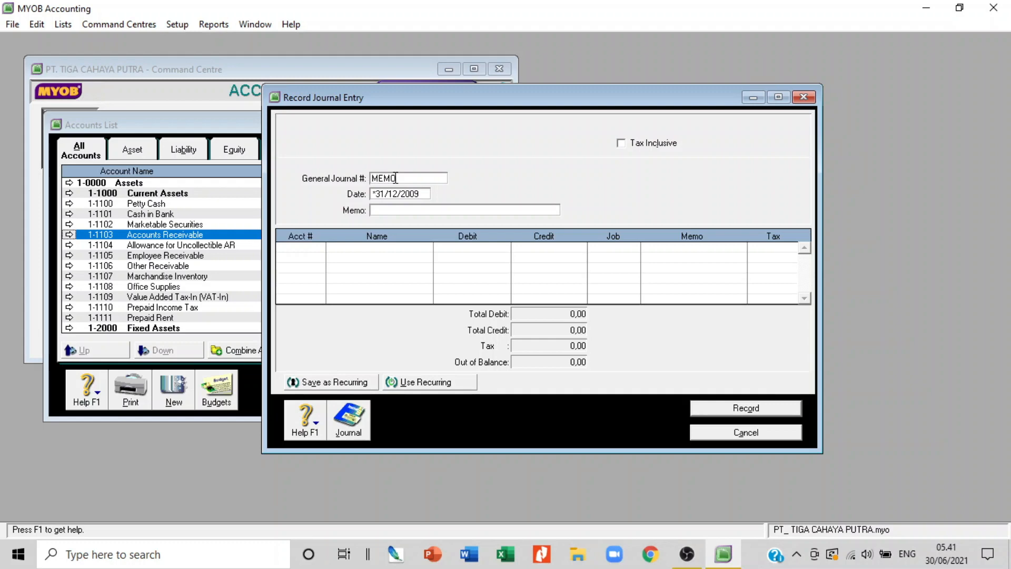
text(1204)
text(MENCATAT)
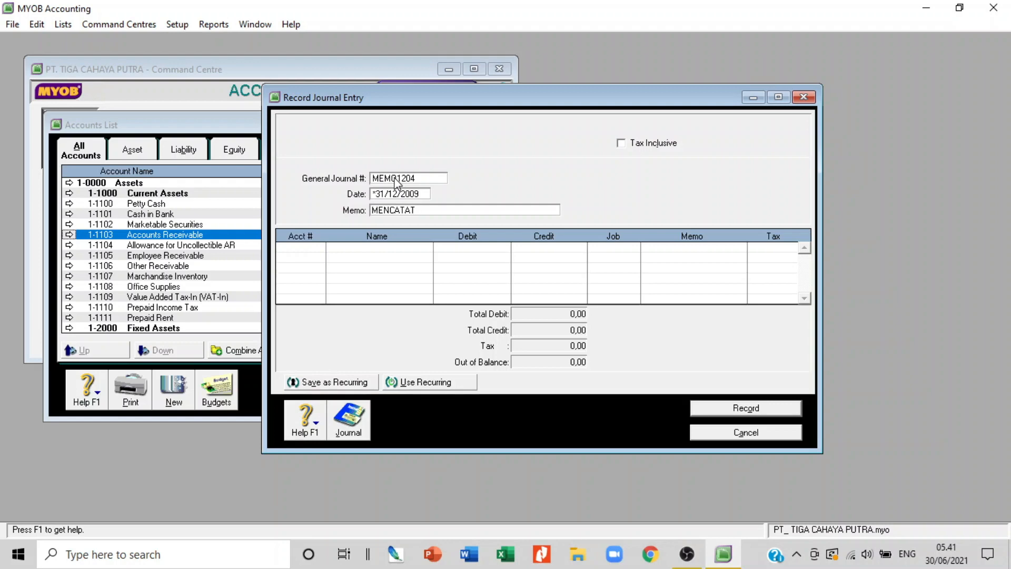
text( UTANG PPh PASAL 25)
key(Tab)
- Add a first line for account 1-1110 Prepaid Income Tax with a debit of 4.300.000
key(Tab)
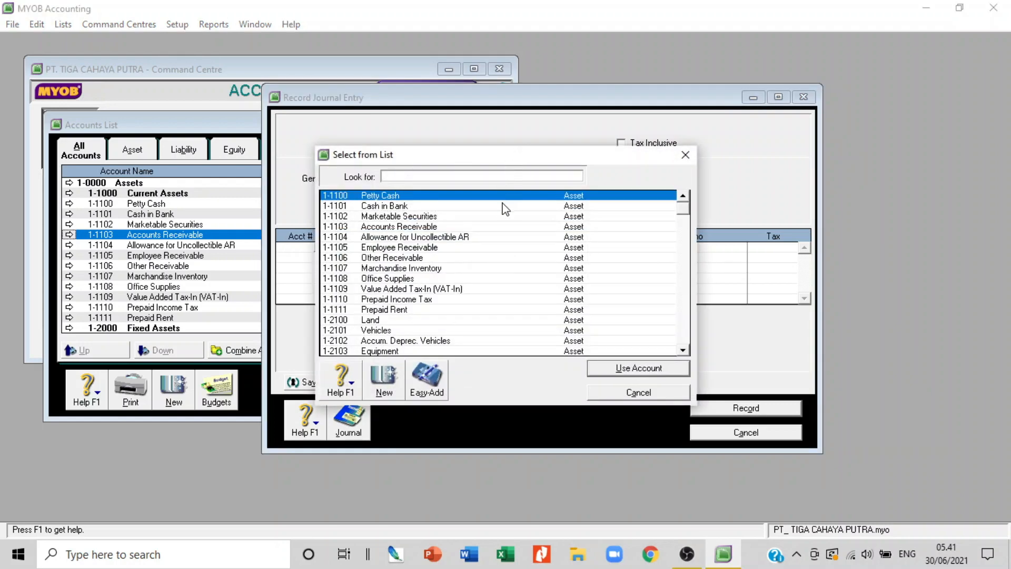
double_click(405, 299)
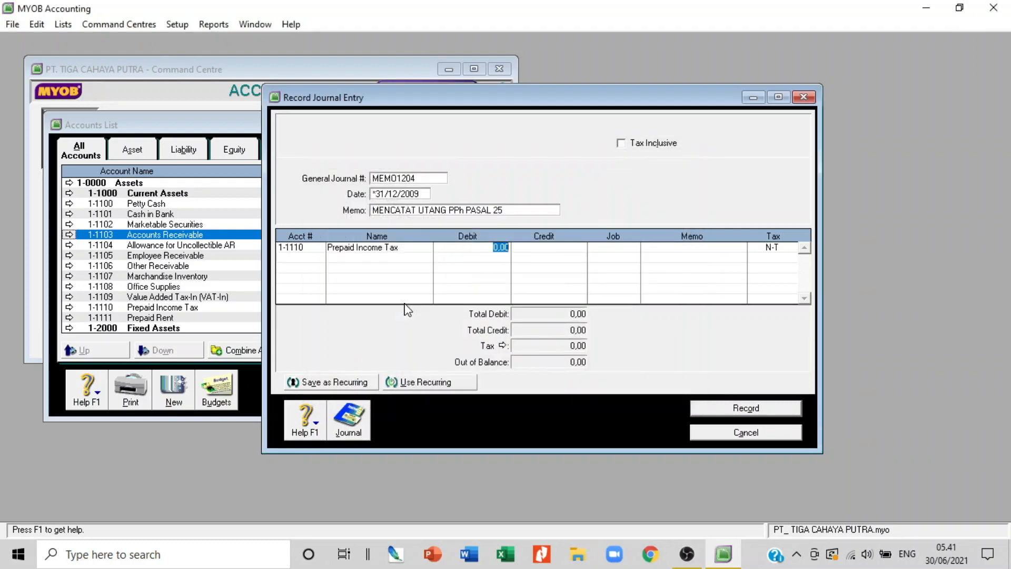
text(4)
text(300)
text(000)
key(Tab)
key(Tab)
key(Tab)
key(Tab)
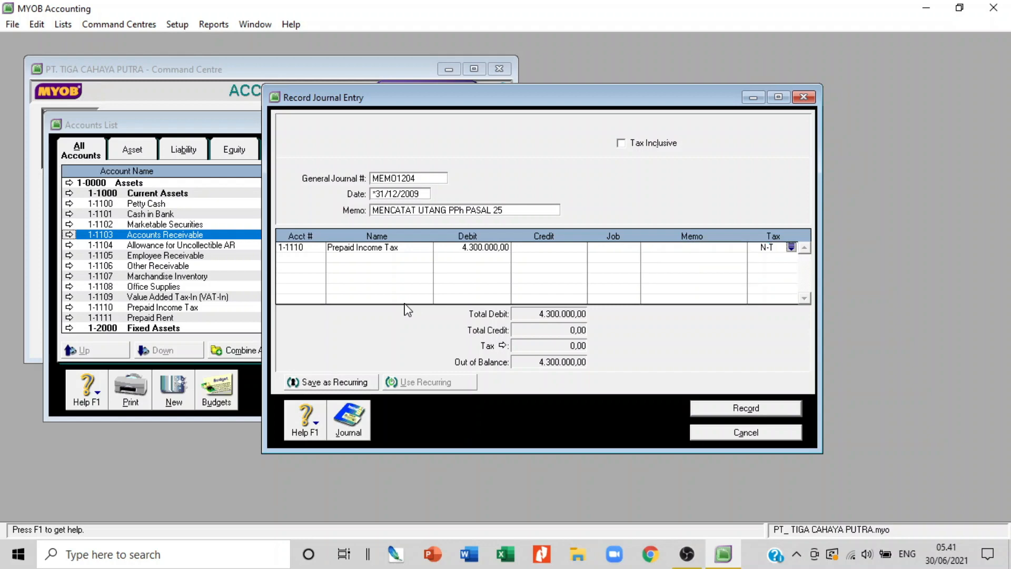
- Add a 4.300.000 credit line for account 2-1105 Income Tax Payable and record the journal entry
key(Tab)
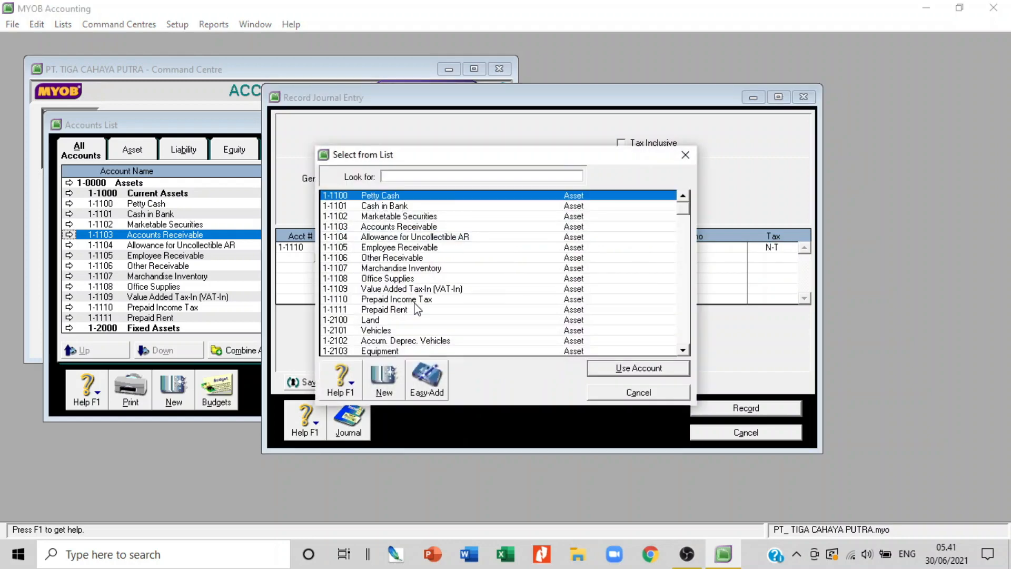
scroll(416, 309, down, 4)
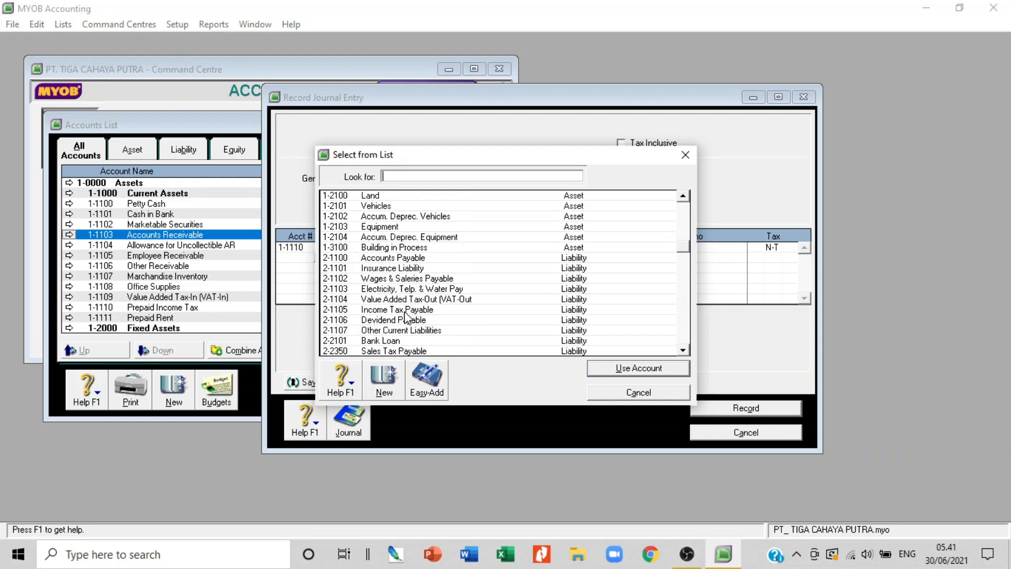
double_click(407, 309)
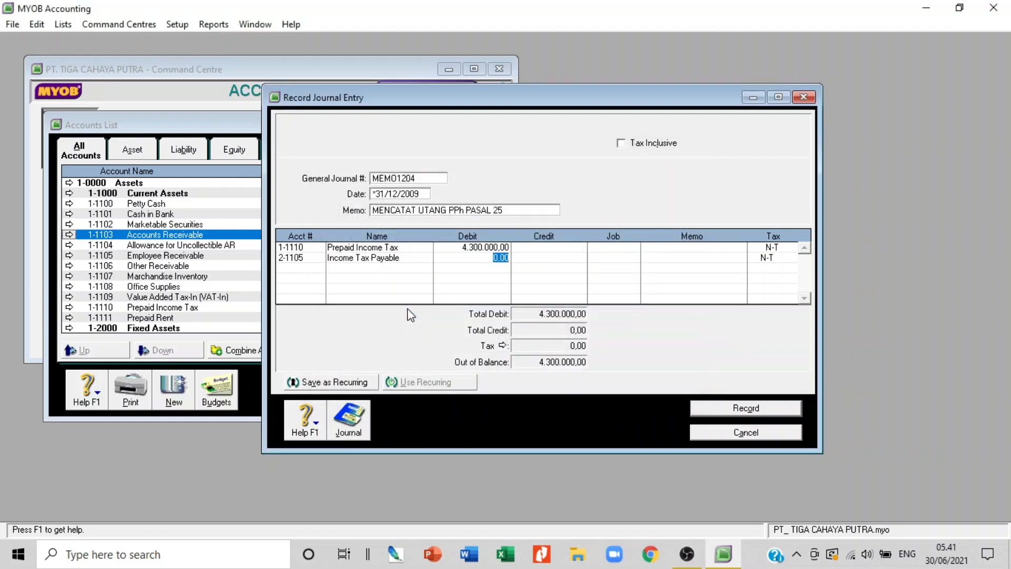
key(Tab)
key(Tab)
key(Tab)
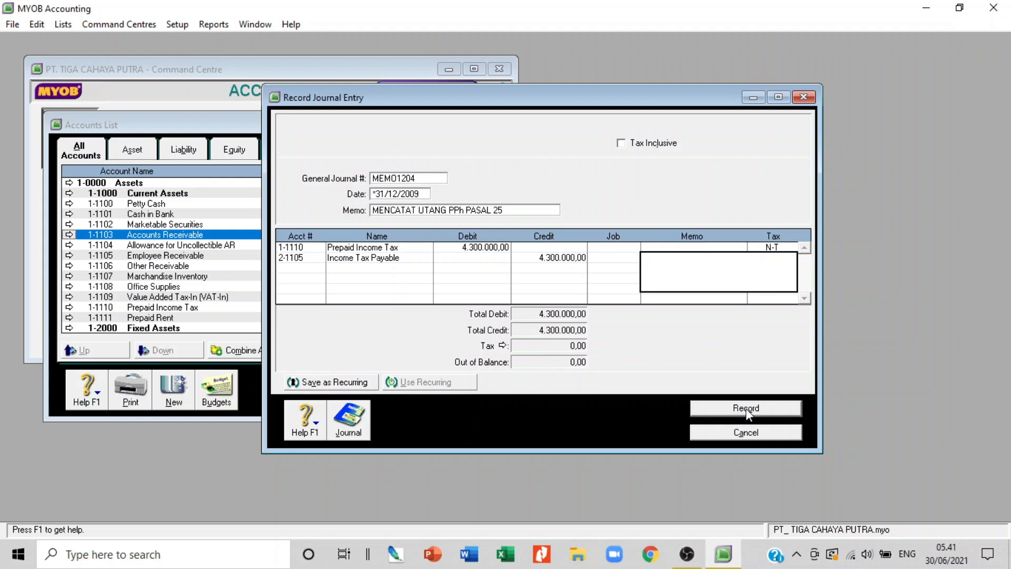
click(746, 409)
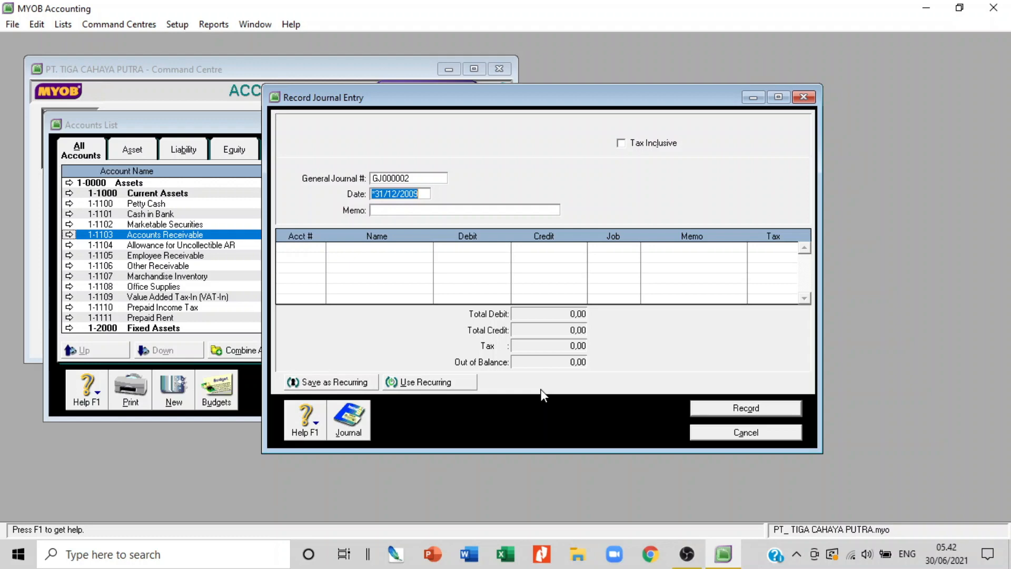
- Number the new journal entry MEMO1205 and enter the memo MENCATAT BEBAN SEWA TH 2009
click(405, 177)
text(MEMO1205)
key(Tab)
key(Tab)
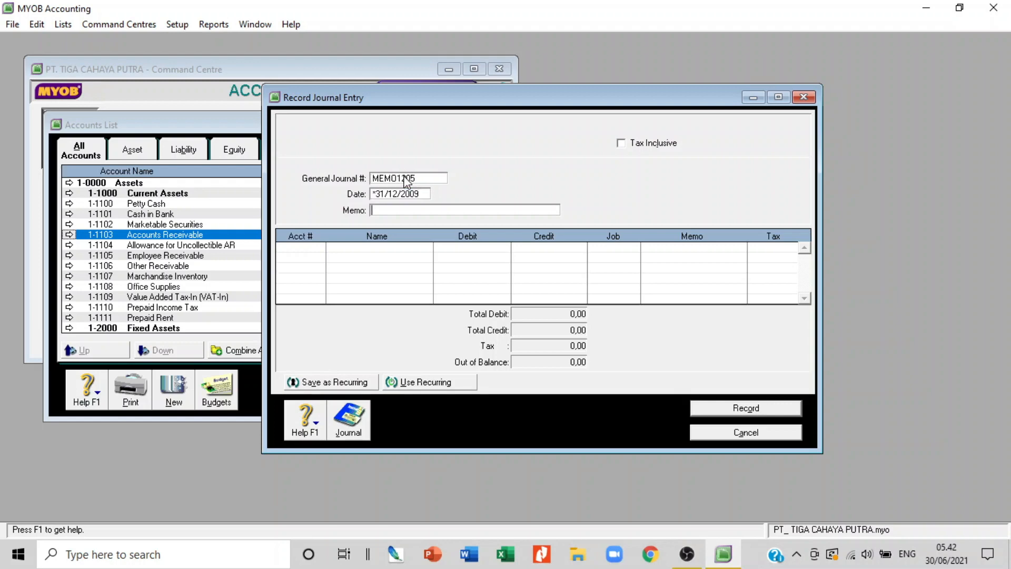
text(MENCATA)
text(T SEW)
key(BackSpace)
key(BackSpace)
key(BackSpace)
text(BEBAN SEWA)
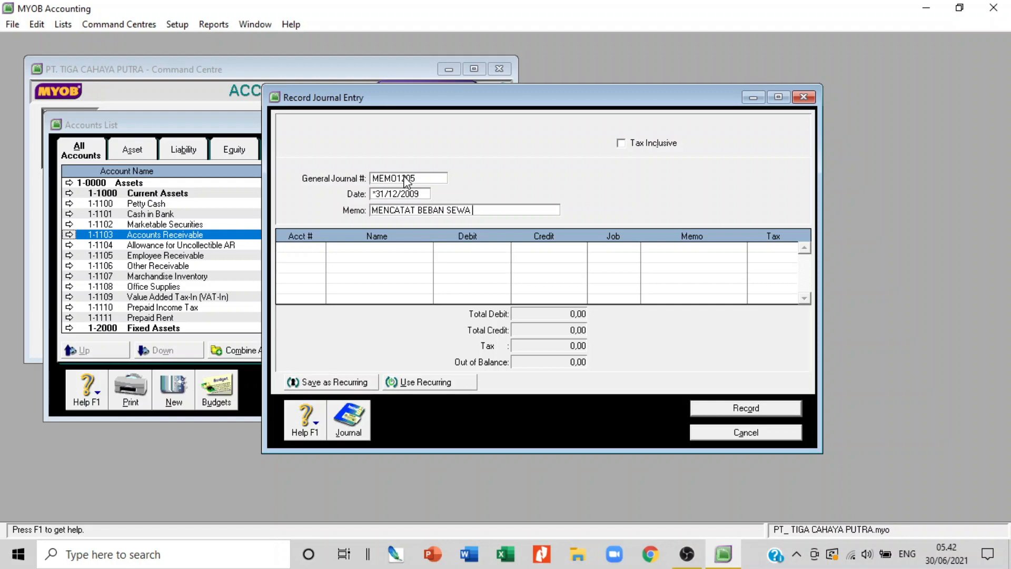
text( TH 2009)
key(Tab)
- Add a first line for account 6-1104 Rent Expense with a debit of 90.000.000
key(Tab)
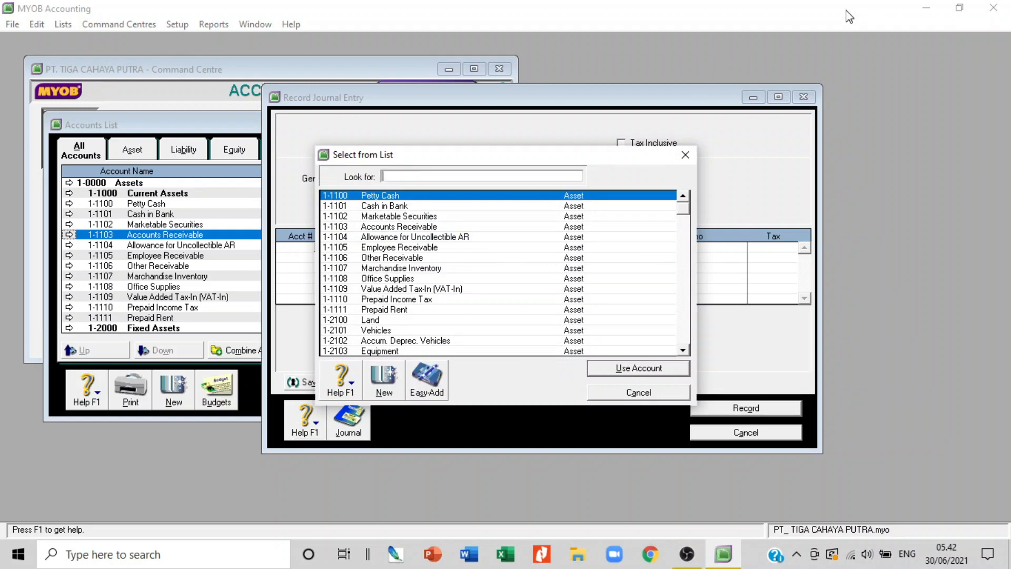
scroll(492, 320, down, 7)
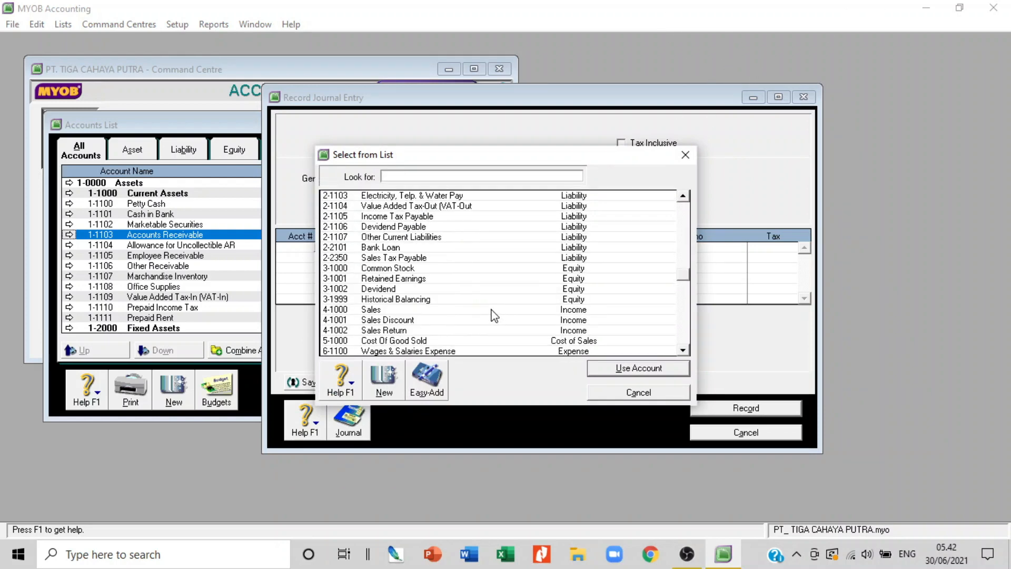
scroll(489, 309, down, 3)
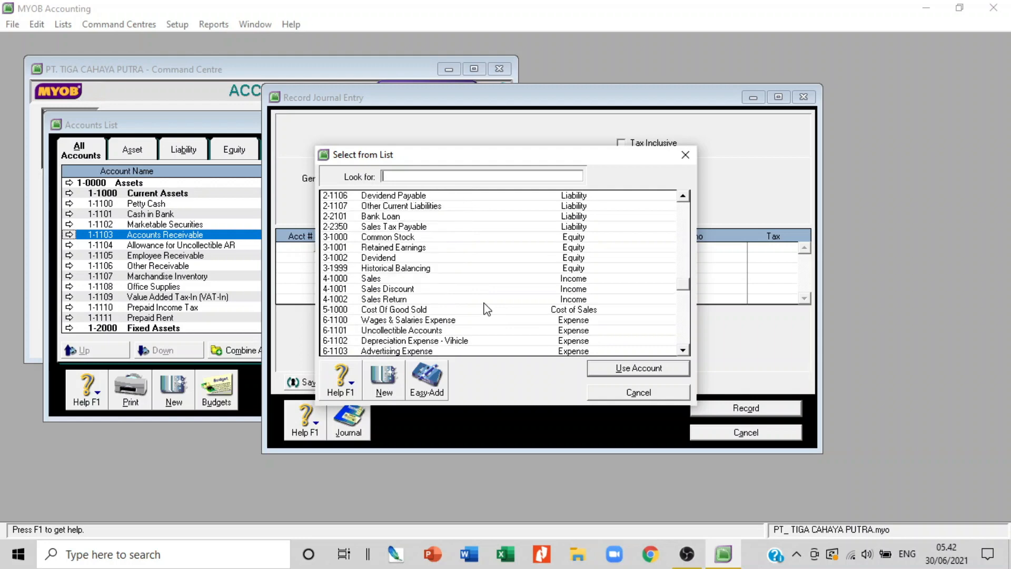
scroll(485, 309, down, 2)
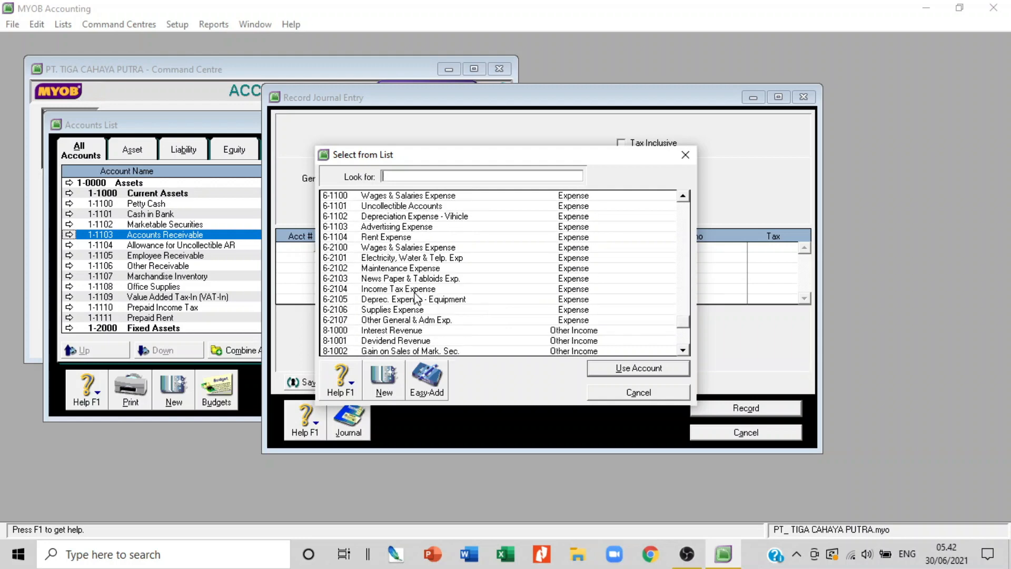
double_click(394, 238)
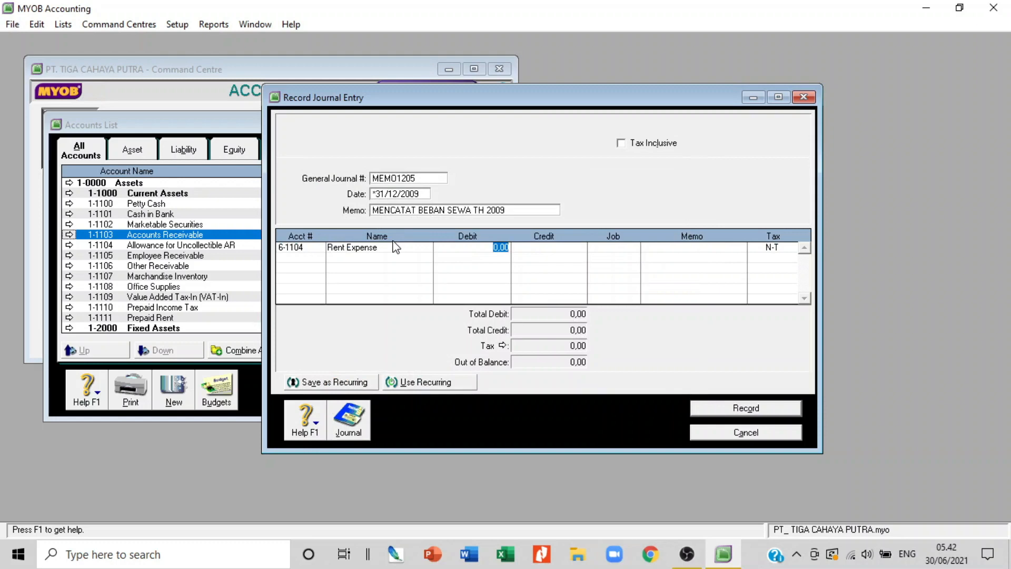
text(90.000.)
text(000)
key(Tab)
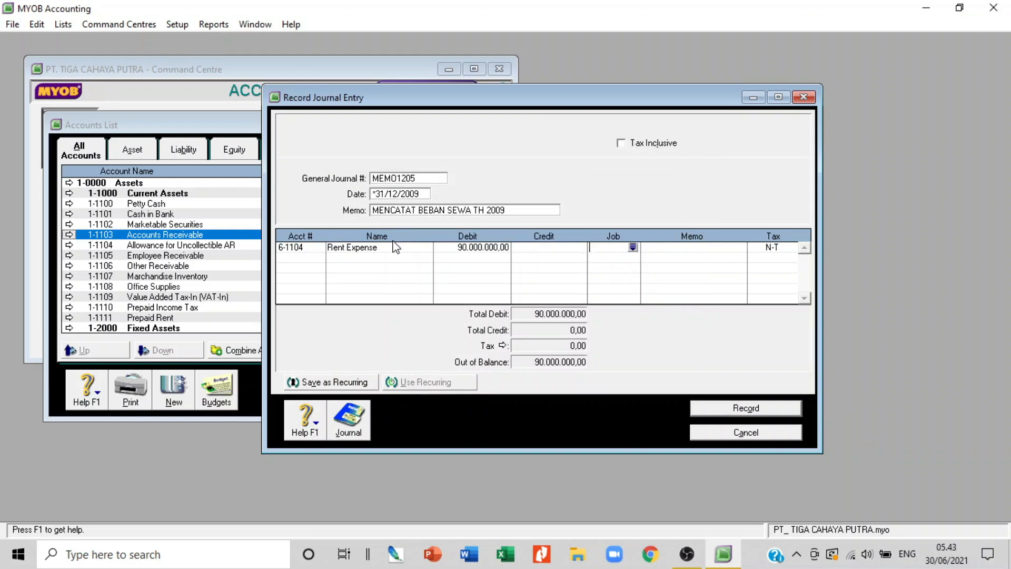
- Add a 90.000.000 credit line for account 1-1111 Prepaid Rent and record the journal entry
key(Tab)
key(Tab)
key(Tab)
key(Tab)
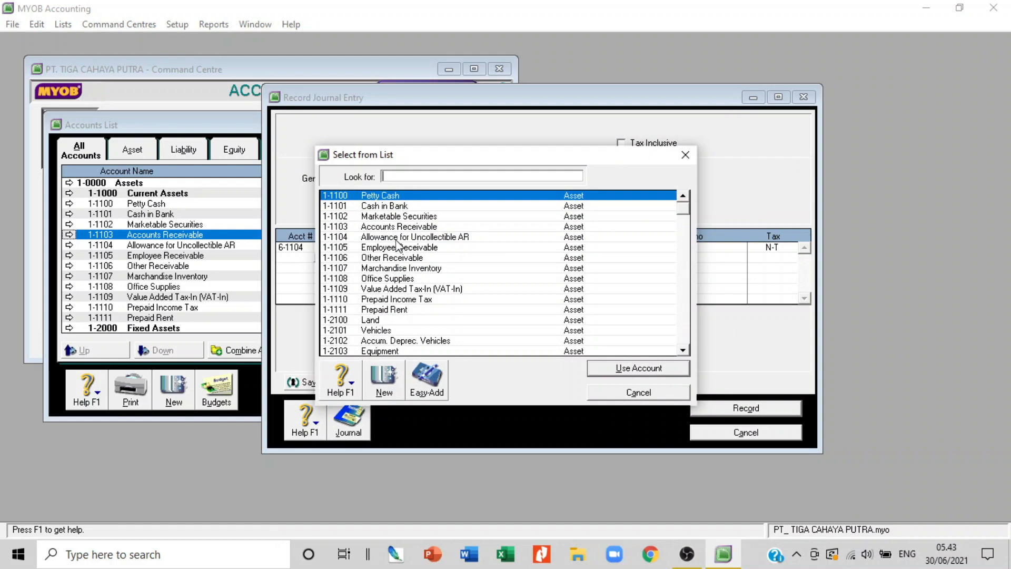
double_click(406, 310)
key(Tab)
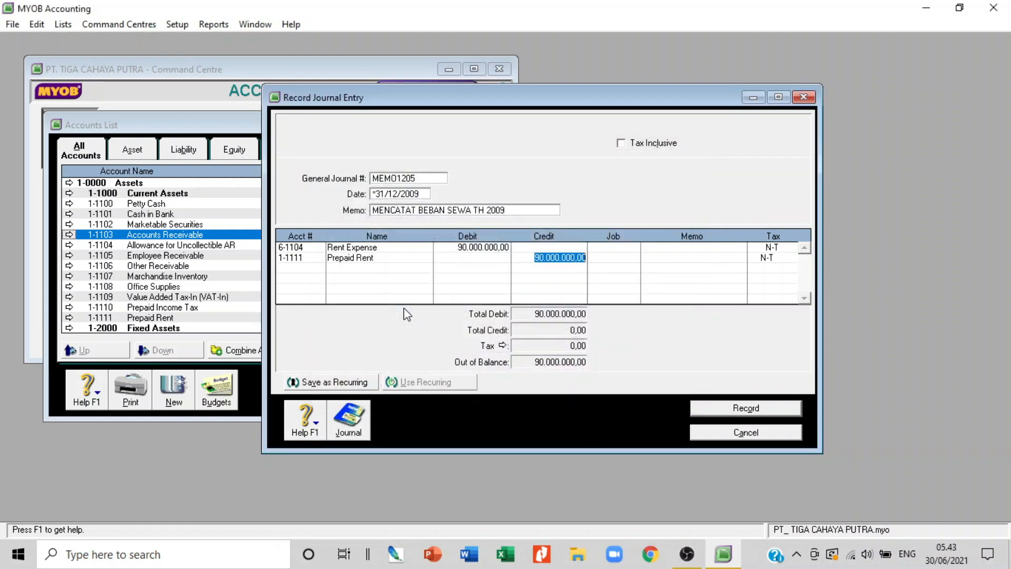
key(Tab)
key(Tab)
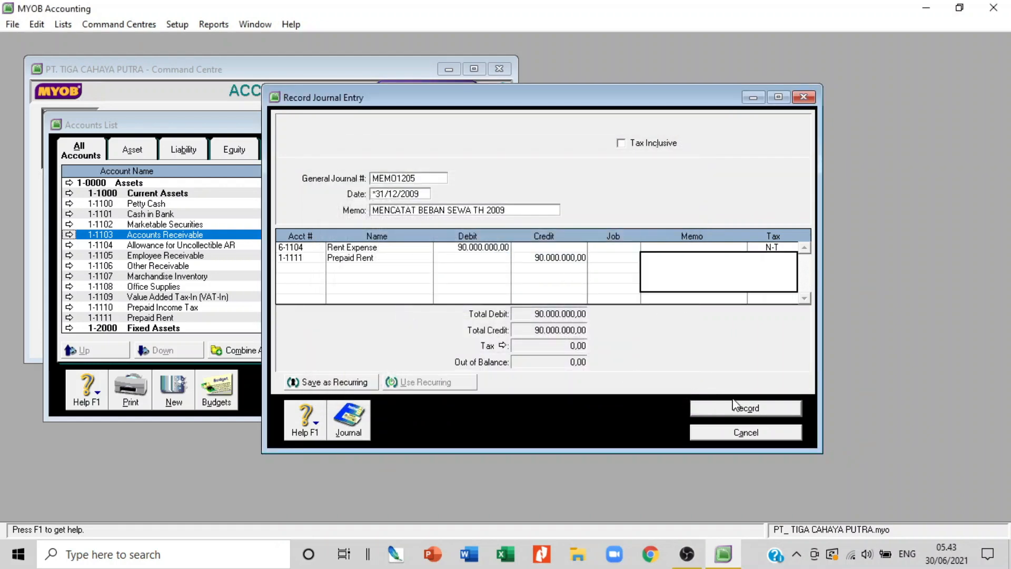
click(752, 407)
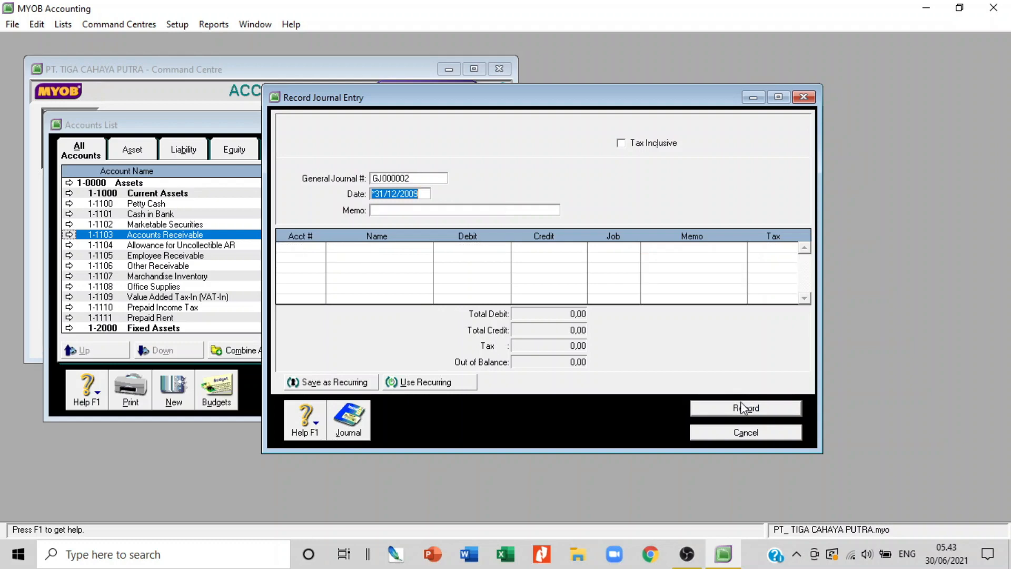
- Number the new journal entry MEMO1206 and enter the memo PENYUSUTAN AKTIVA TETAP 2009
click(416, 179)
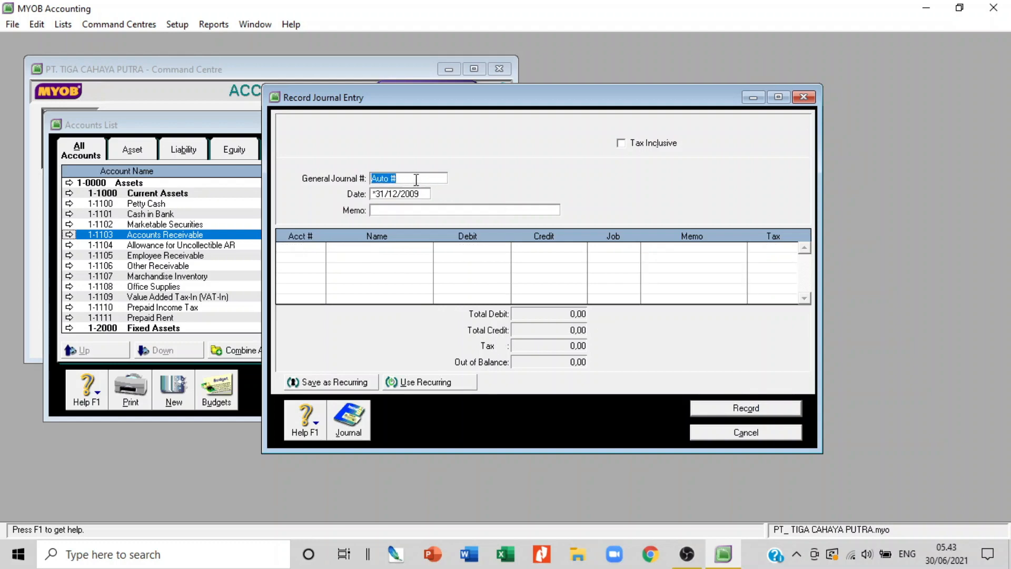
text(MEMO 1206)
key(Tab)
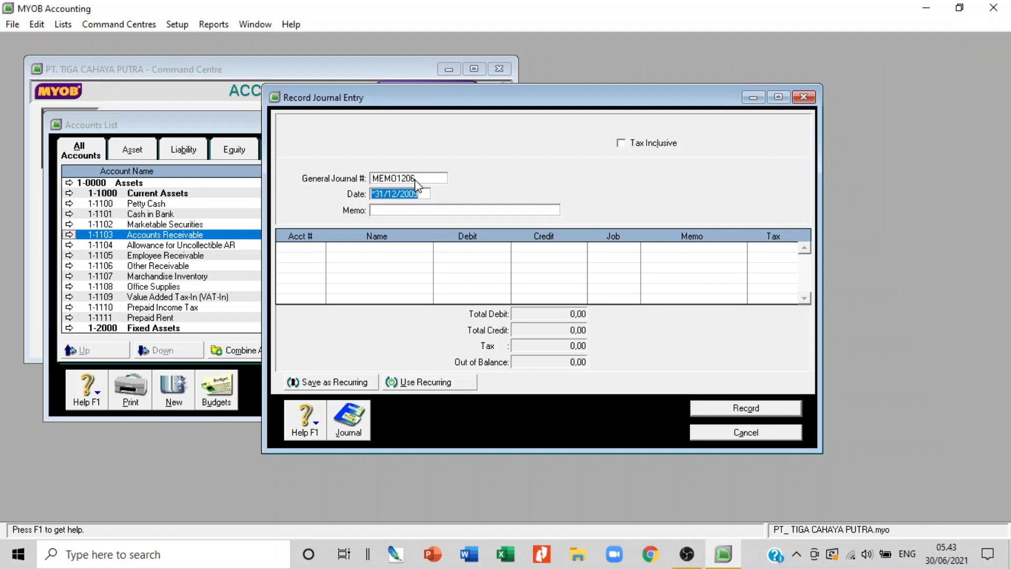
key(Tab)
text(PENYUSUTAN)
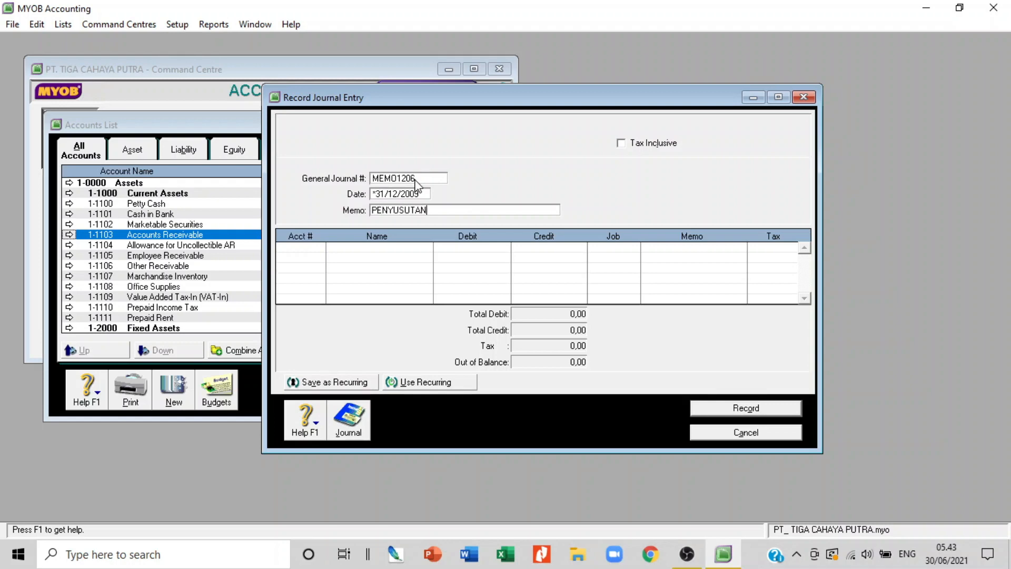
text( AKTIVA TETAP 2009)
key(Tab)
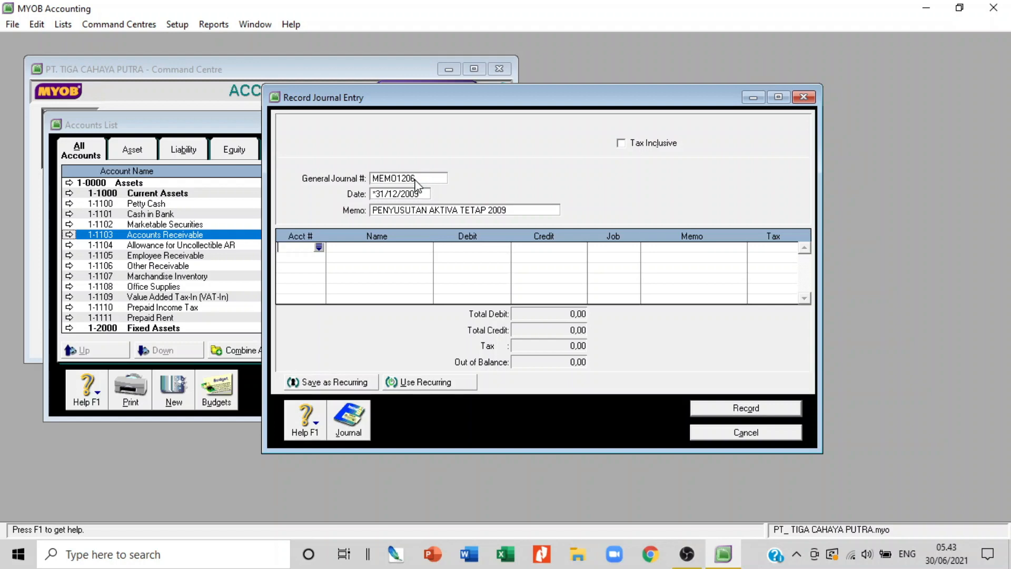
- Add a first line for account 6-1102 Depreciation Expense - Vihicle with a debit of 16.875.000
key(Tab)
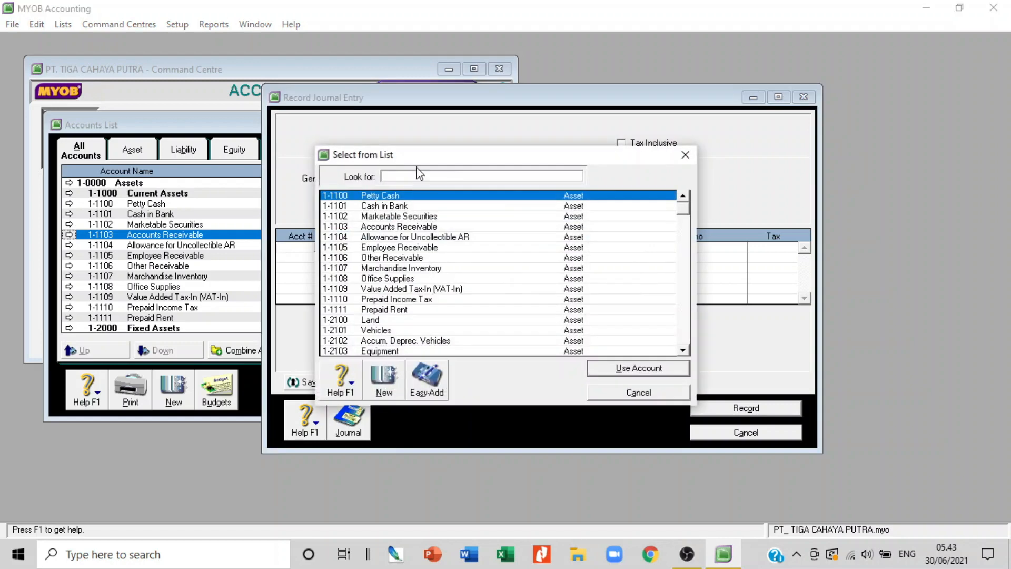
scroll(353, 300, down, 5)
scroll(353, 300, down, 6)
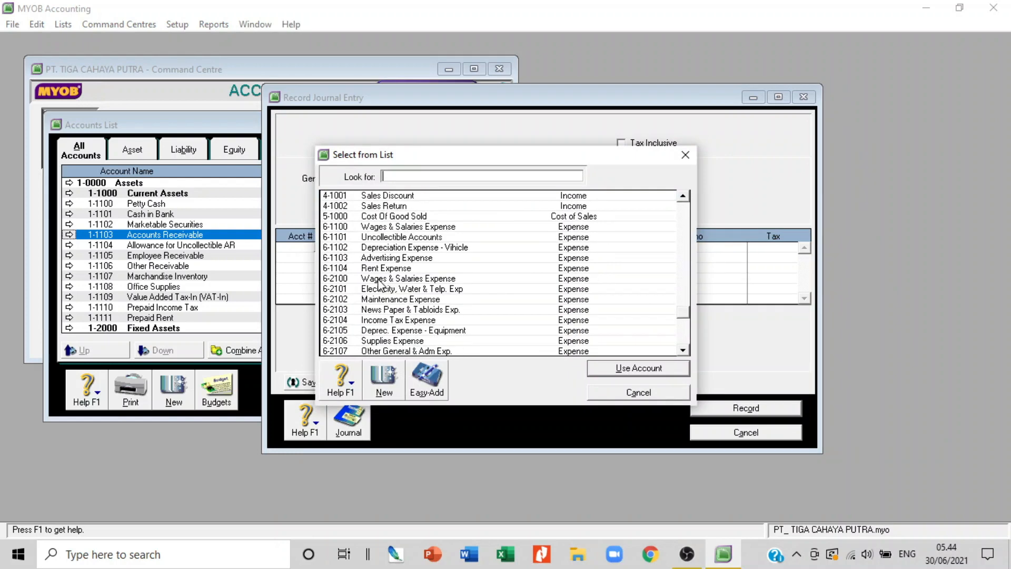
double_click(396, 247)
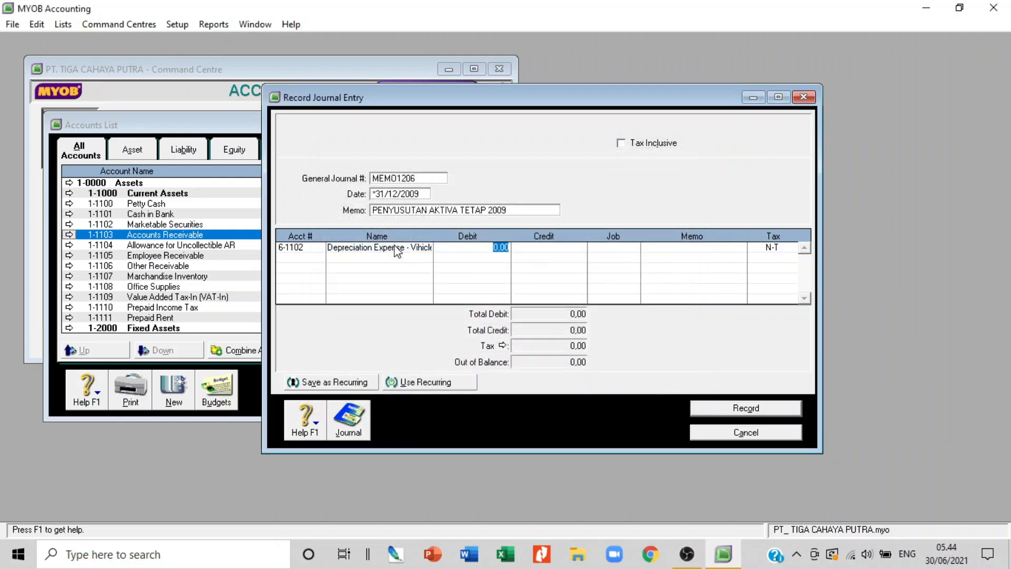
text(16.875.000)
key(Tab)
key(Tab)
key(Tab)
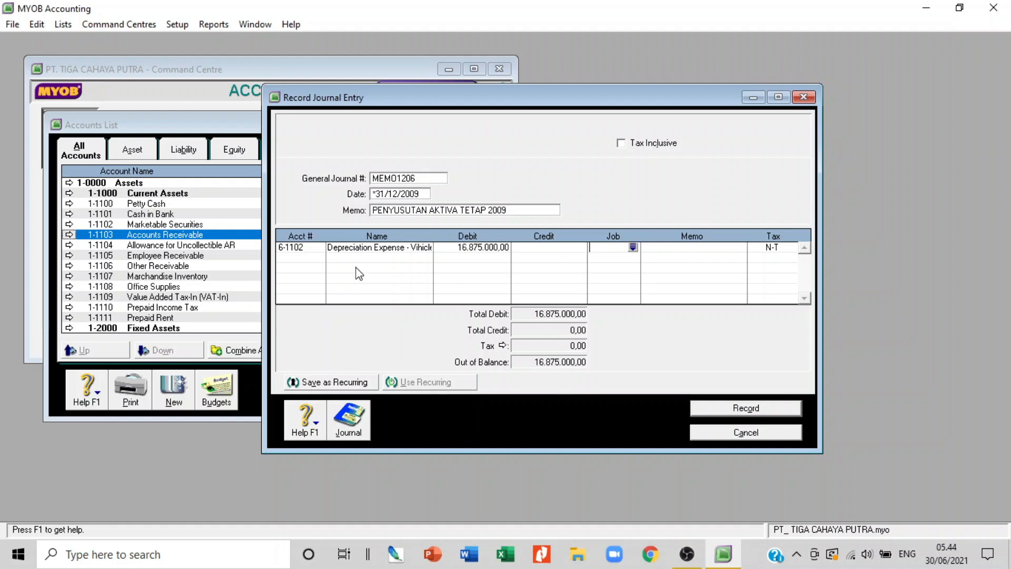
- Add a second line for account 1-2102 Accum. Deprec. Vehicles with a credit of 16.875.000
key(Tab)
key(Tab)
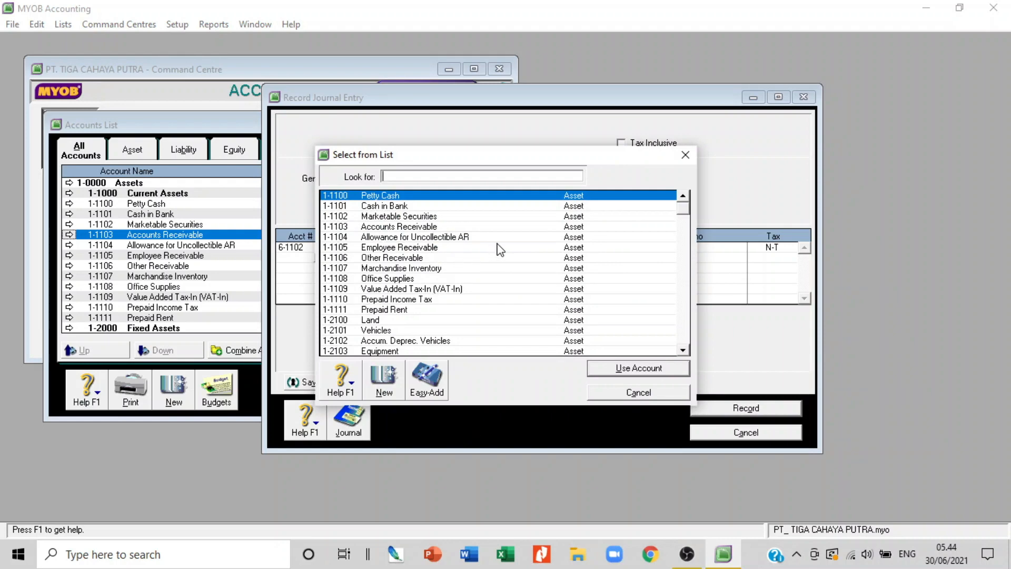
double_click(437, 346)
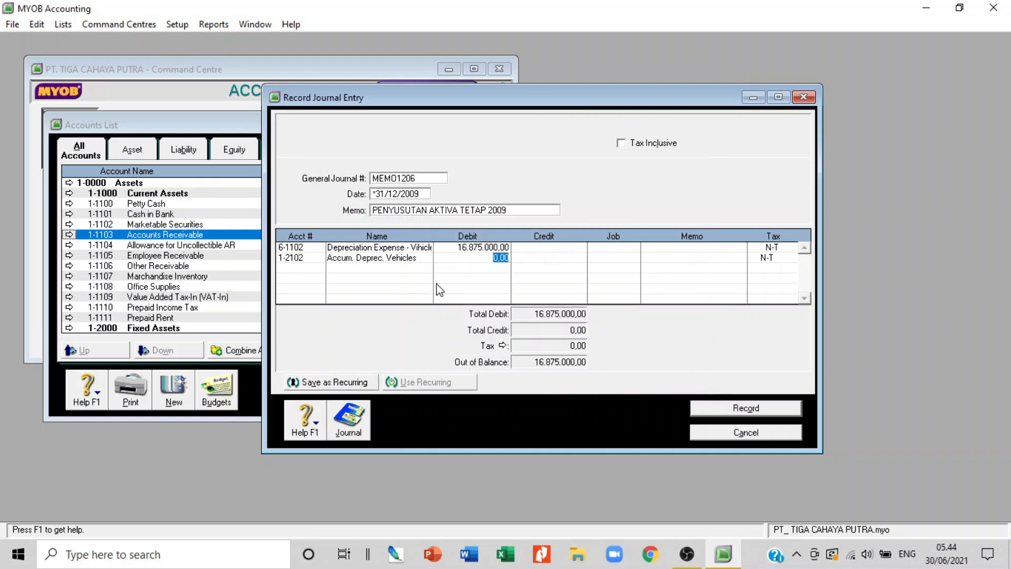
key(Tab)
key(Tab)
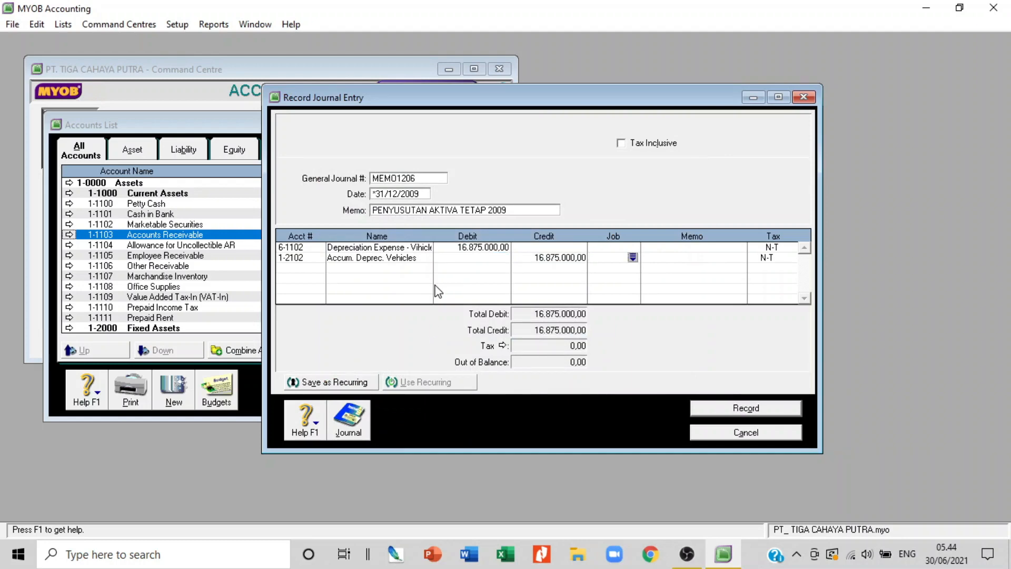
- Add a third line for account 6-2105 Deprec. Expense - Equipment with a debit of 204.250.000
key(Tab)
key(Tab)
key(Tab)
key(Tab)
scroll(437, 291, down, 12)
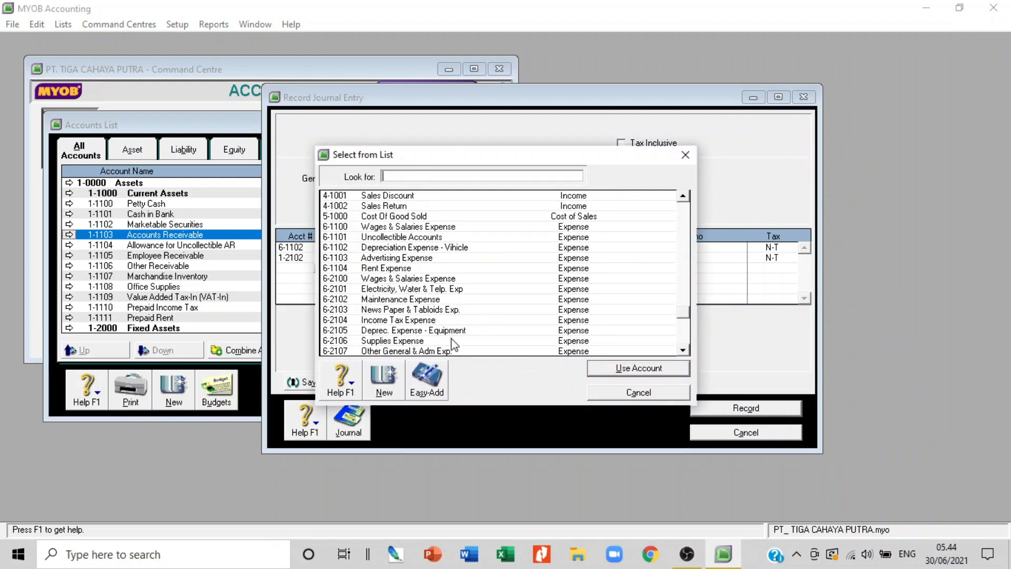
double_click(426, 331)
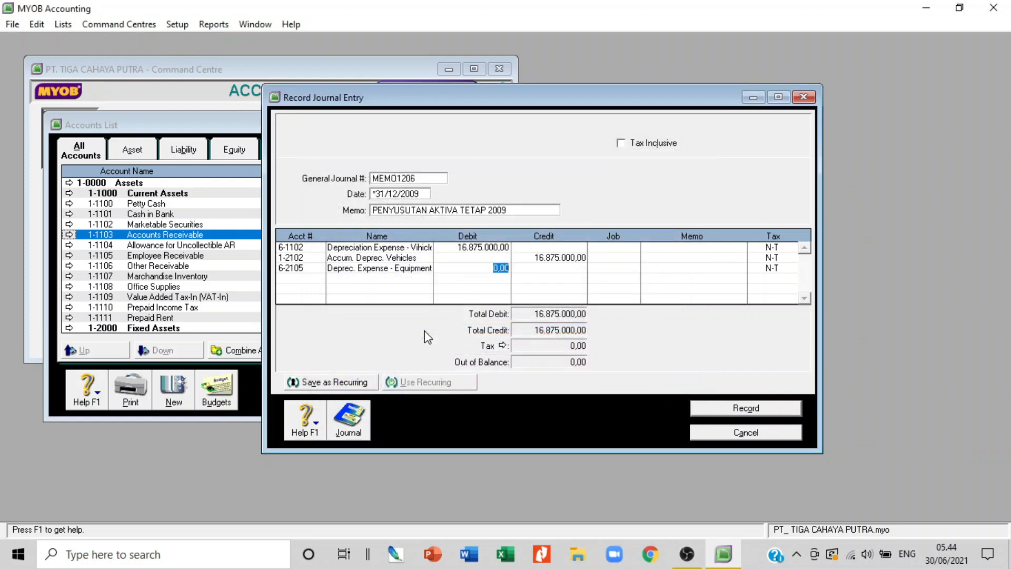
text(204)
text(50.000)
key(Tab)
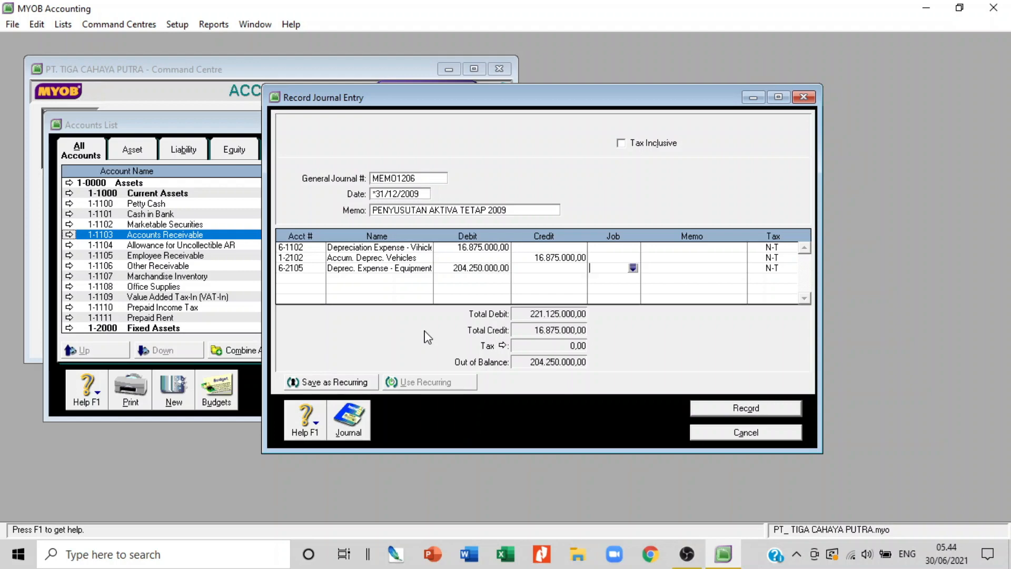
- Add a 204.250.000 credit line for account 1-2104 Accum. Deprec. Equipment and record the journal entry
key(Tab)
key(Tab)
key(Tab)
key(Tab)
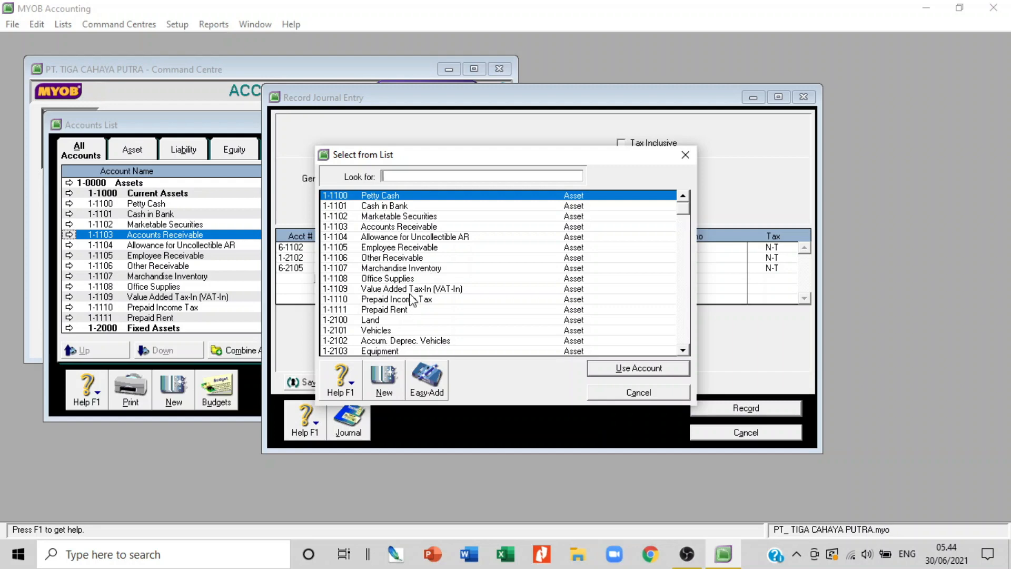
scroll(402, 335, down, 1)
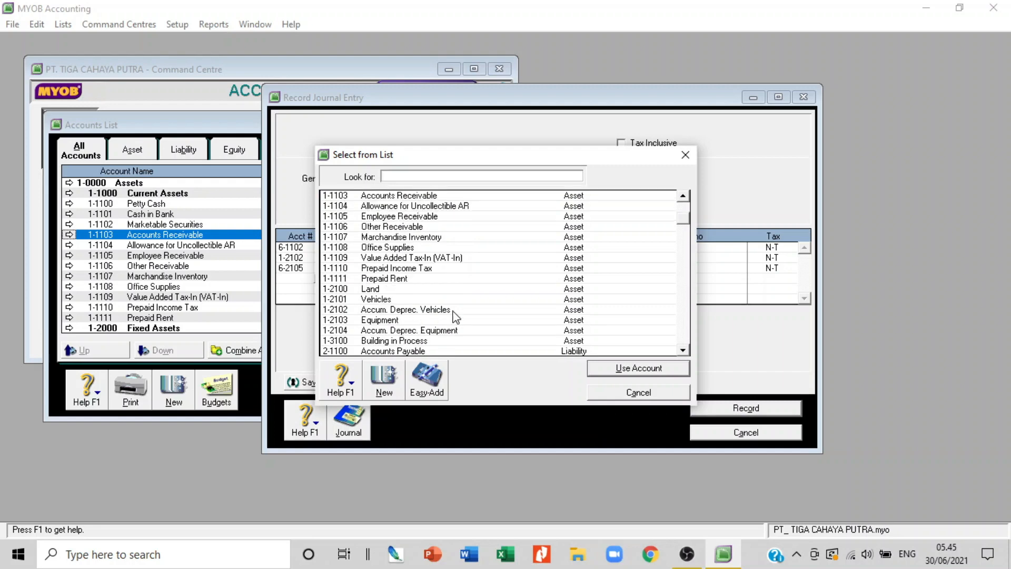
double_click(448, 332)
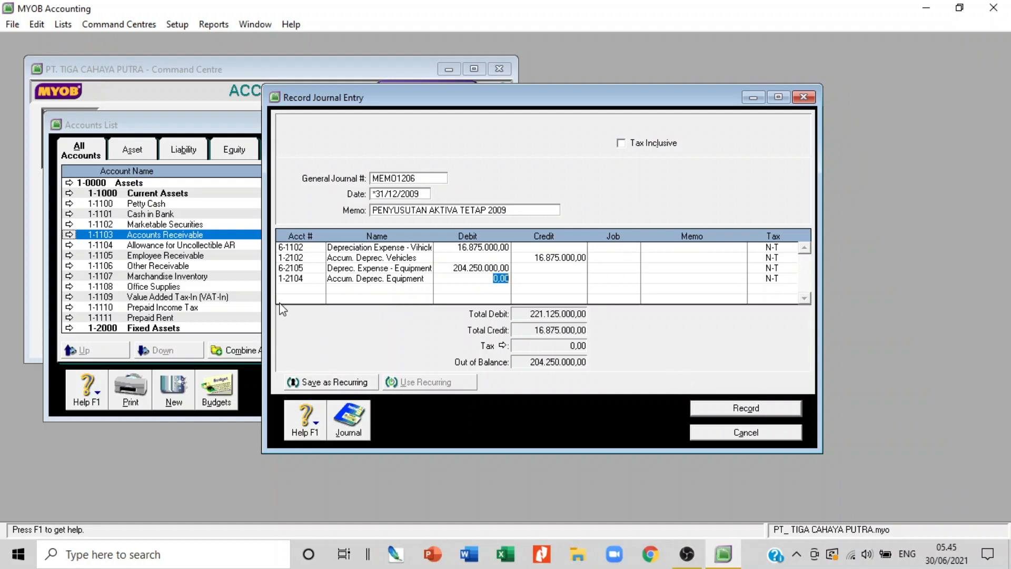
key(Tab)
key(Tab)
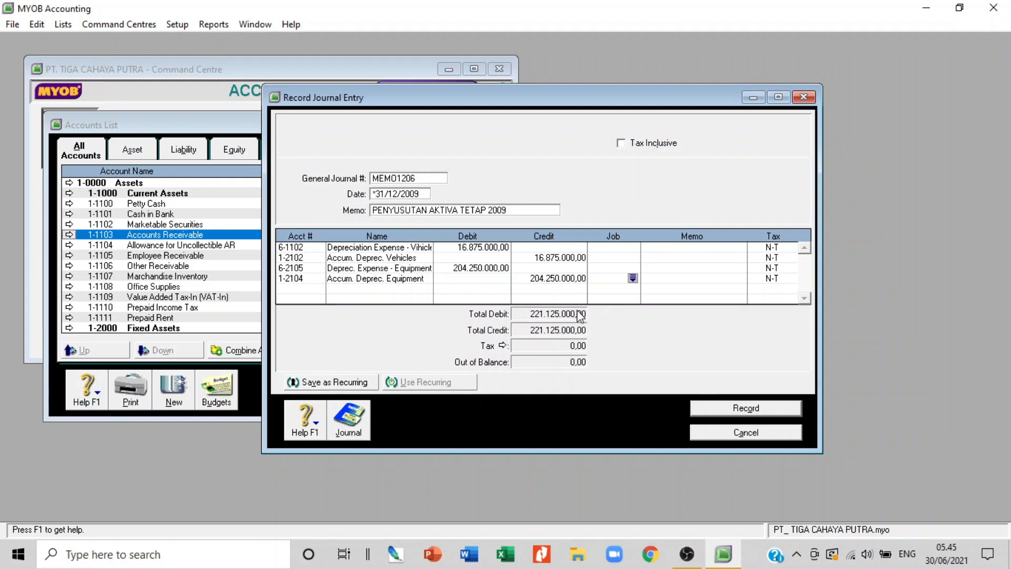
click(747, 408)
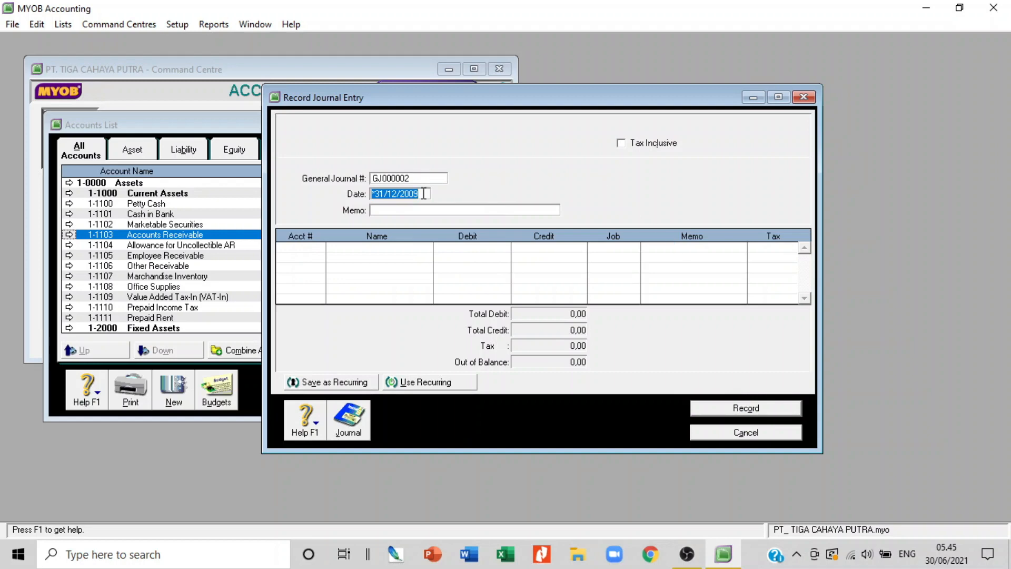
- Number the new journal entry MEMO1207 and enter the memo GAJI DAN UPAH TERUTANG 2009
click(418, 179)
text(MEMO)
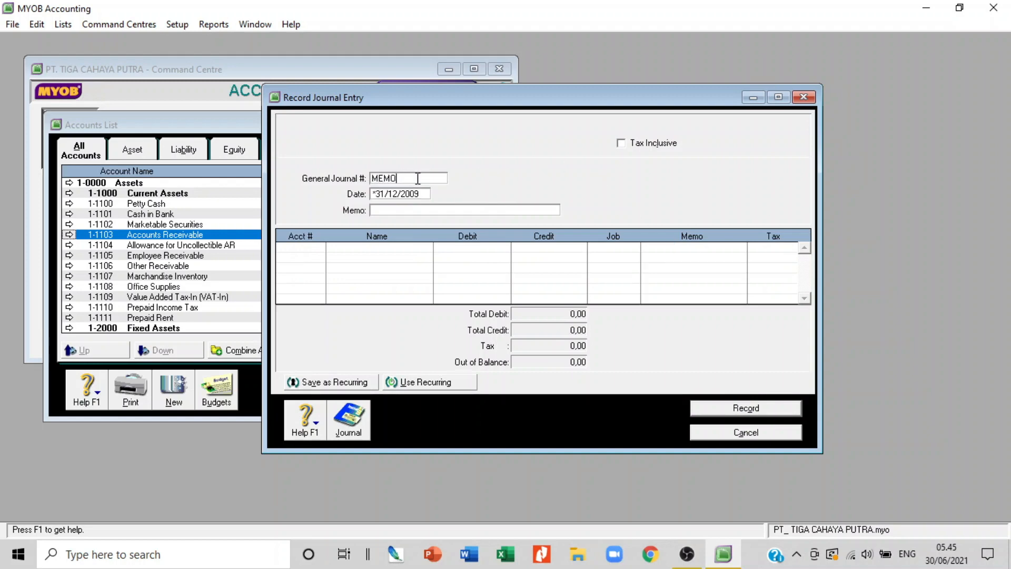
text(1207)
key(Tab)
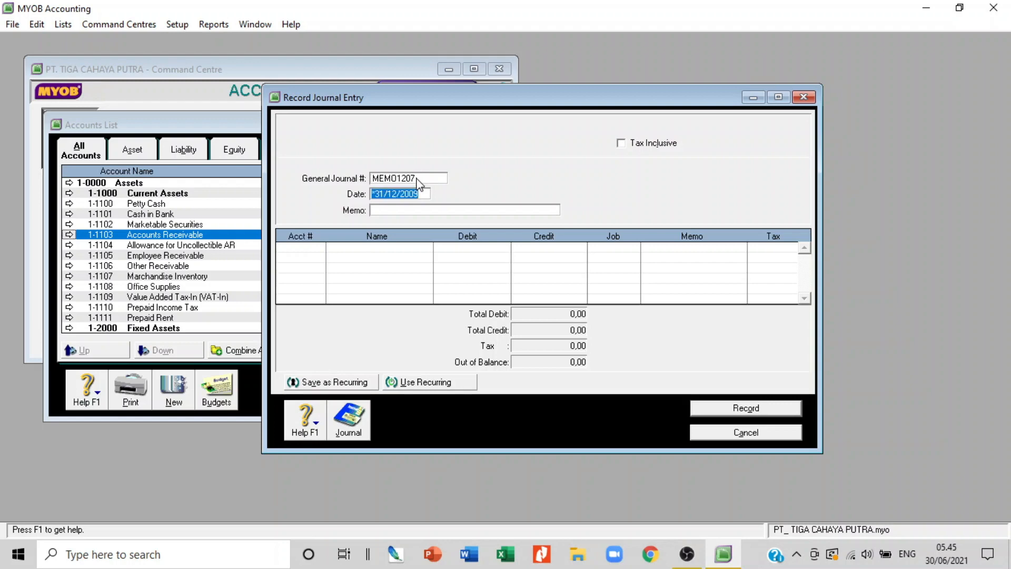
key(Tab)
text(gau8)
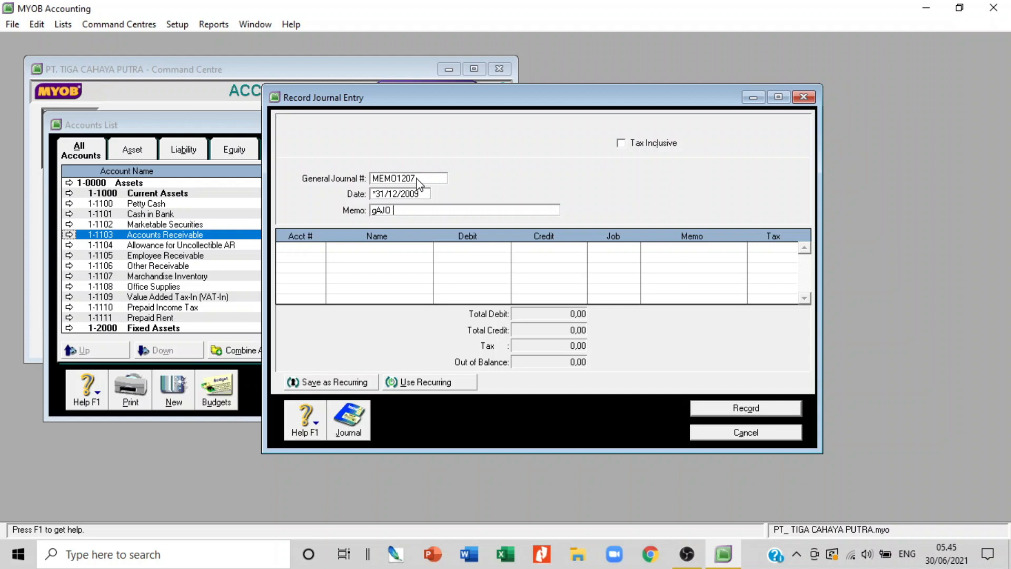
key(BackSpace)
key(BackSpace)
key(BackSpace)
key(BackSpace)
key(BackSpace)
text(GAJI DAN UPAH TERUTANG)
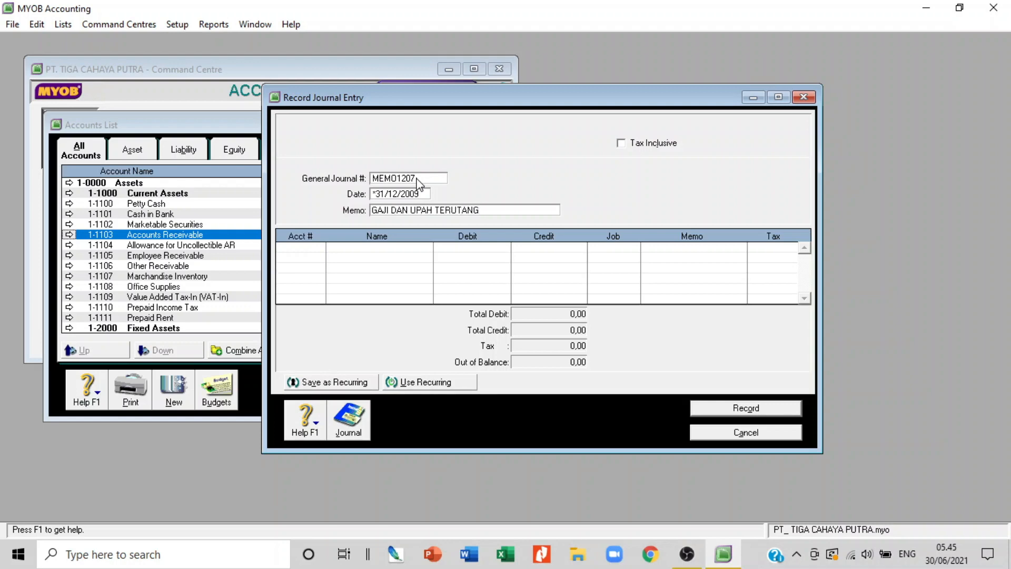
text( 2009)
key(Tab)
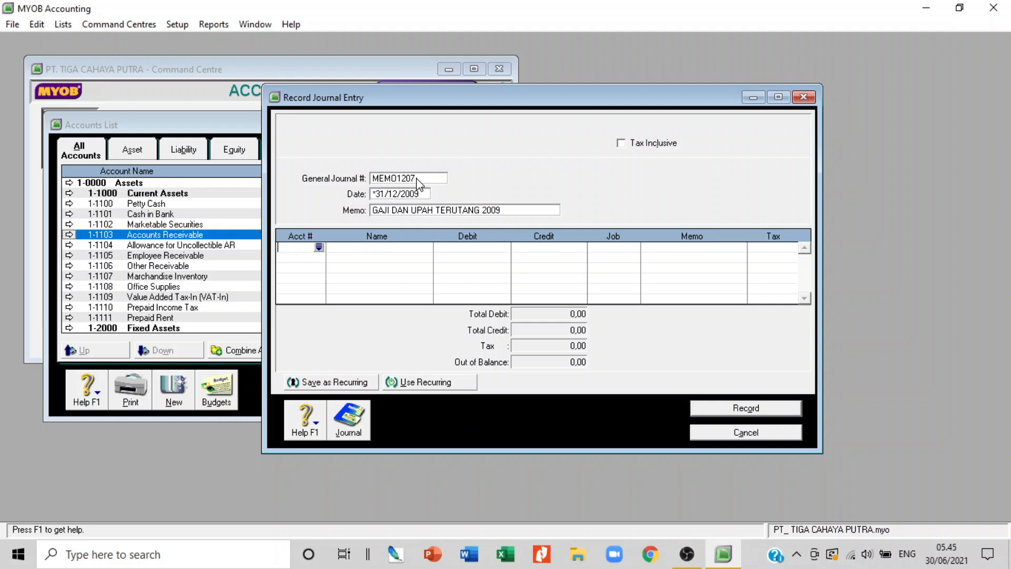
- Add a line for account 6-1100 Wages & Salaries Expense with a debit of 7.000.000 and the line memo SALES
key(Tab)
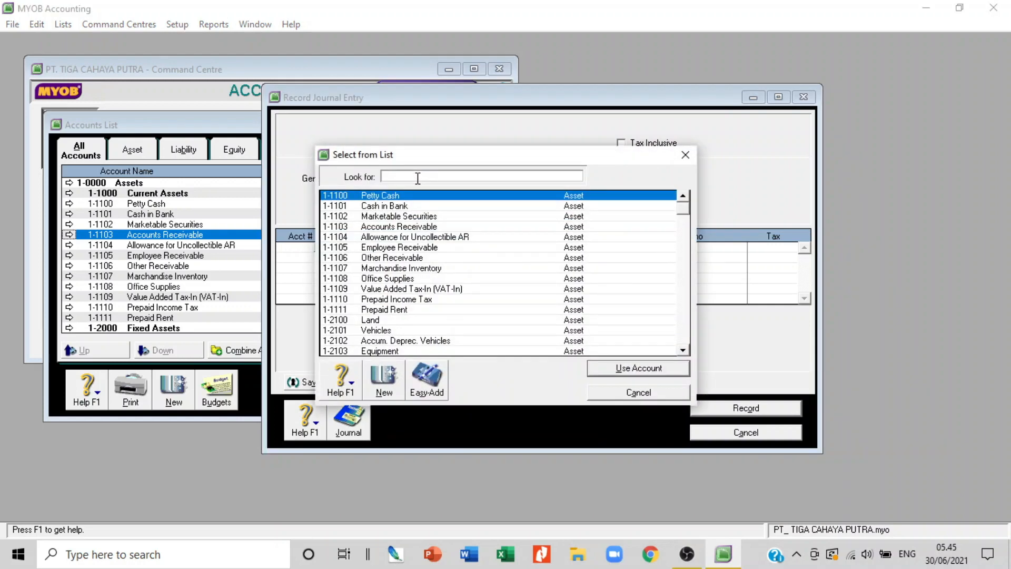
scroll(431, 269, down, 10)
scroll(430, 270, down, 5)
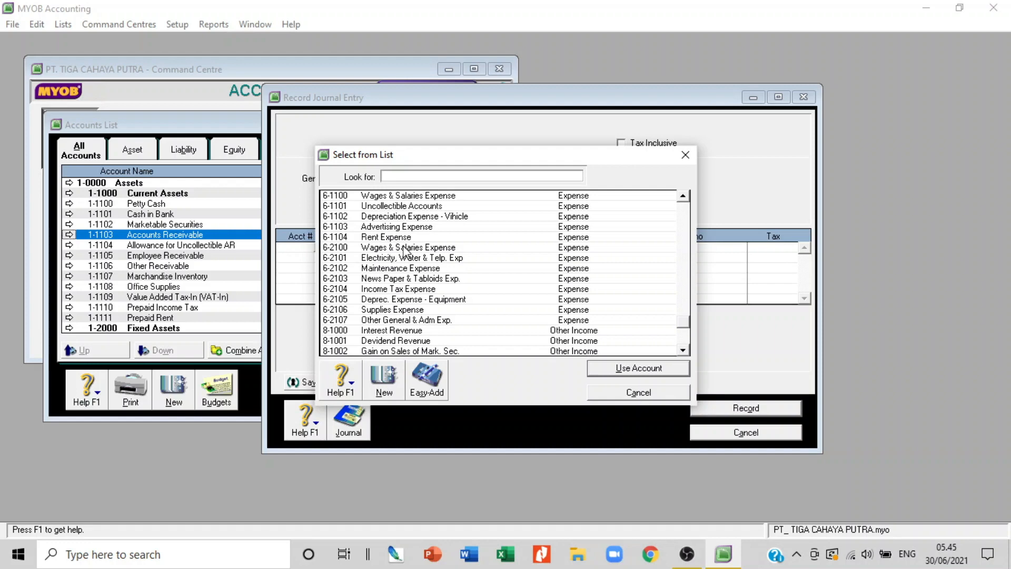
double_click(418, 196)
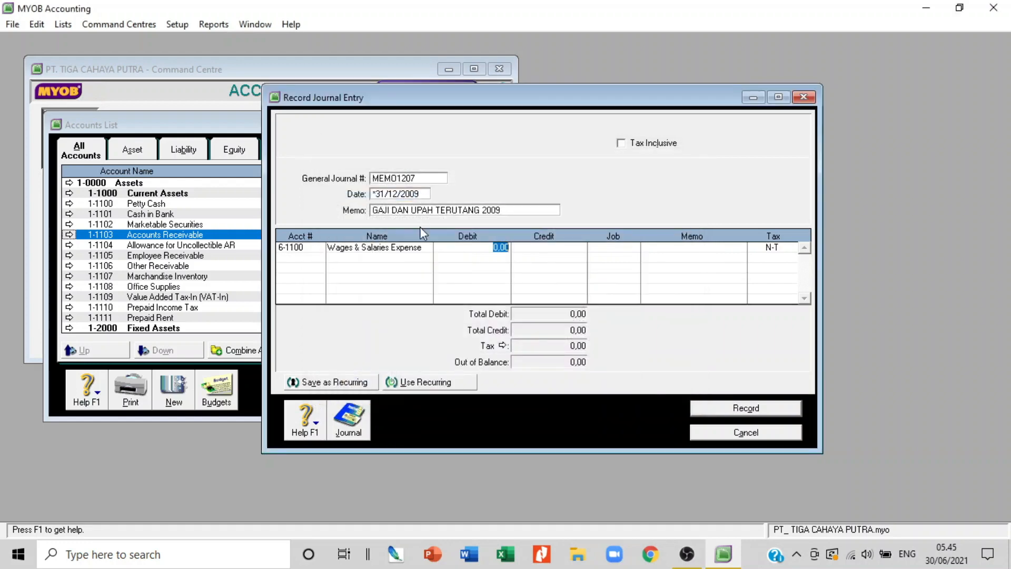
text(7000000)
key(Tab)
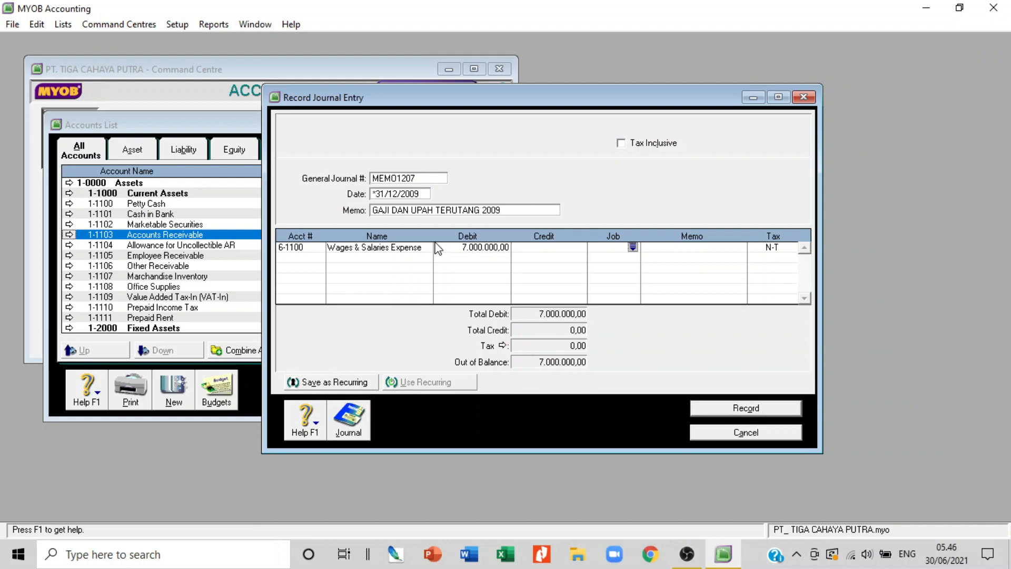
key(Tab)
text(SALES)
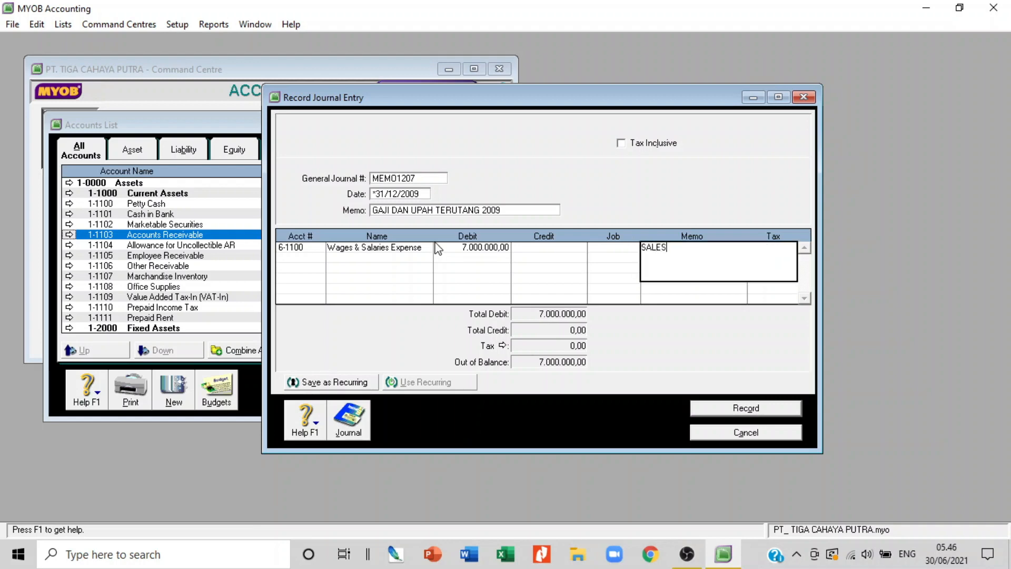
key(Tab)
key(Tab)
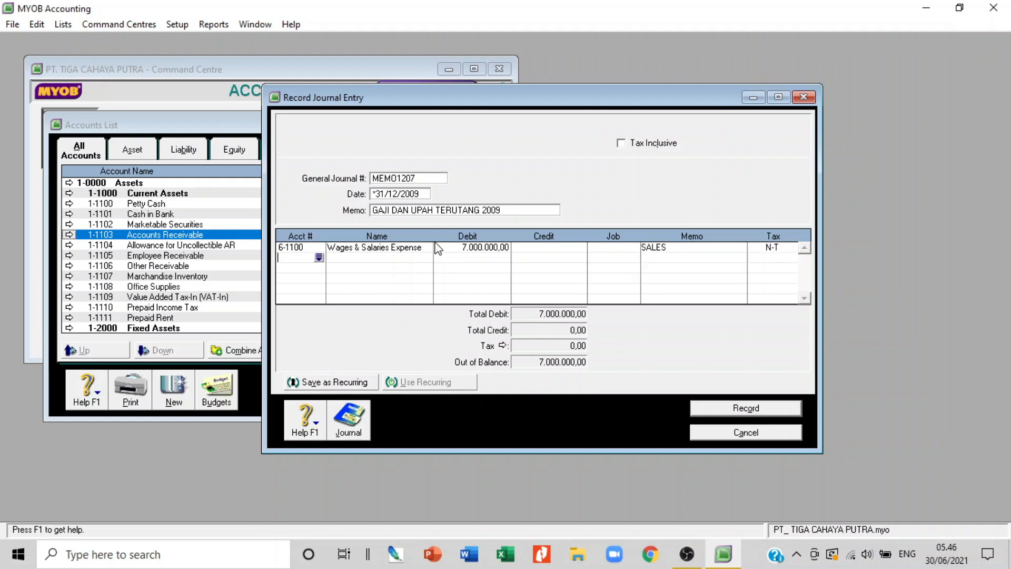
- Add a second line for account 6-2100 Wages & Salaries Expense with a debit of 16.500.000 and the memo GENERAL & ADMIN
key(Tab)
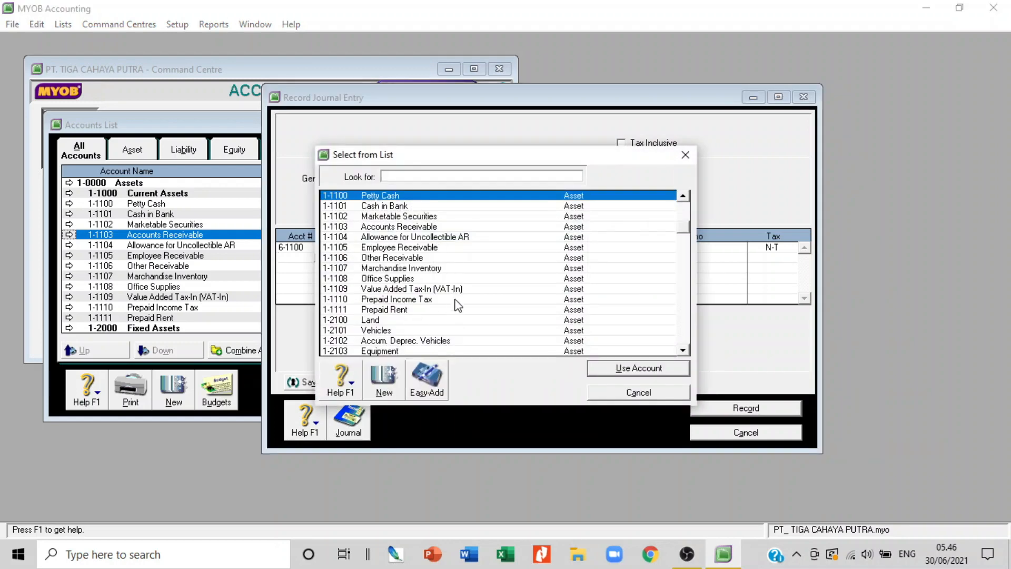
scroll(456, 300, down, 10)
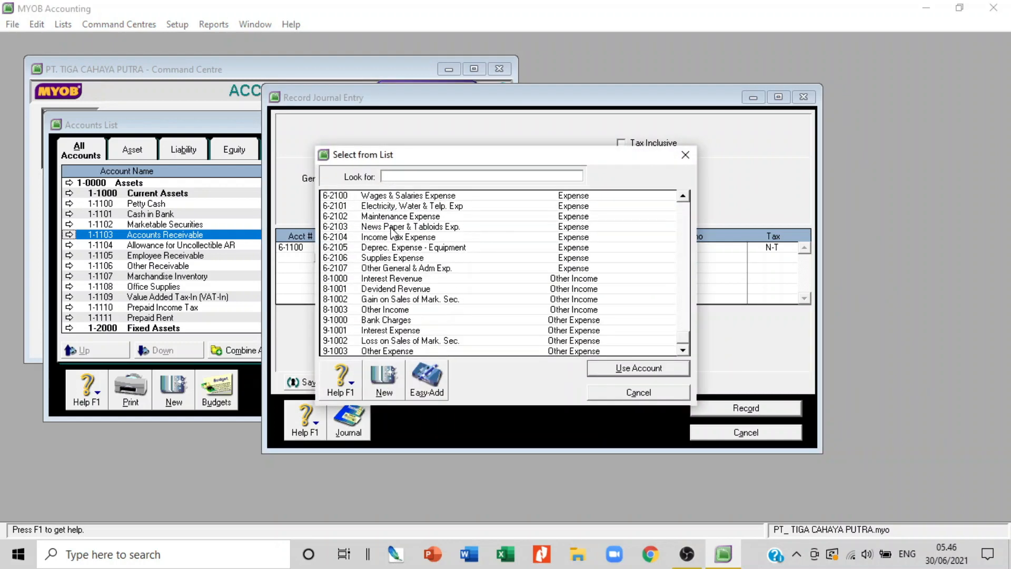
double_click(396, 197)
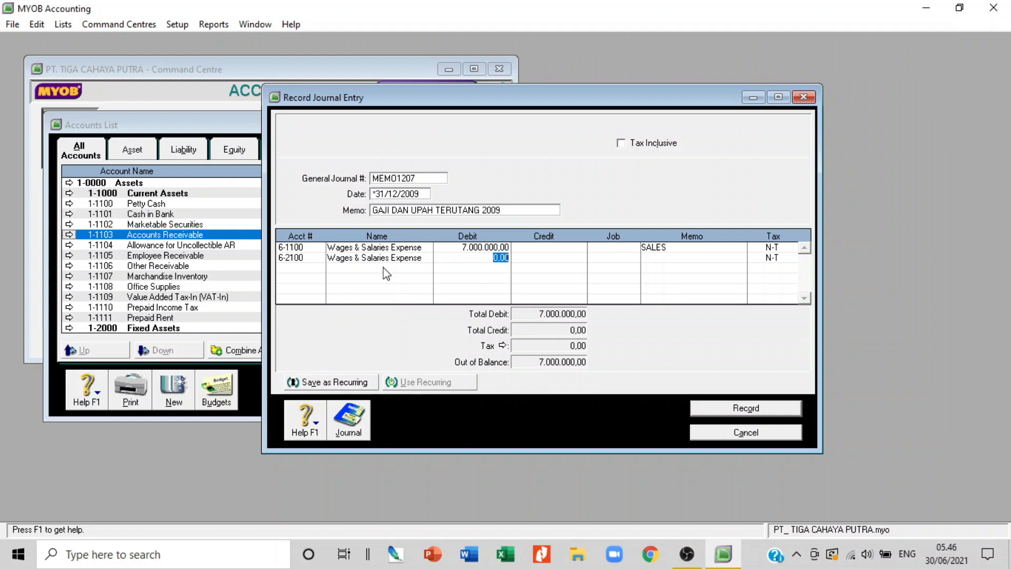
text(16.500.000)
key(Tab)
key(Tab)
key(Tab)
text(GE)
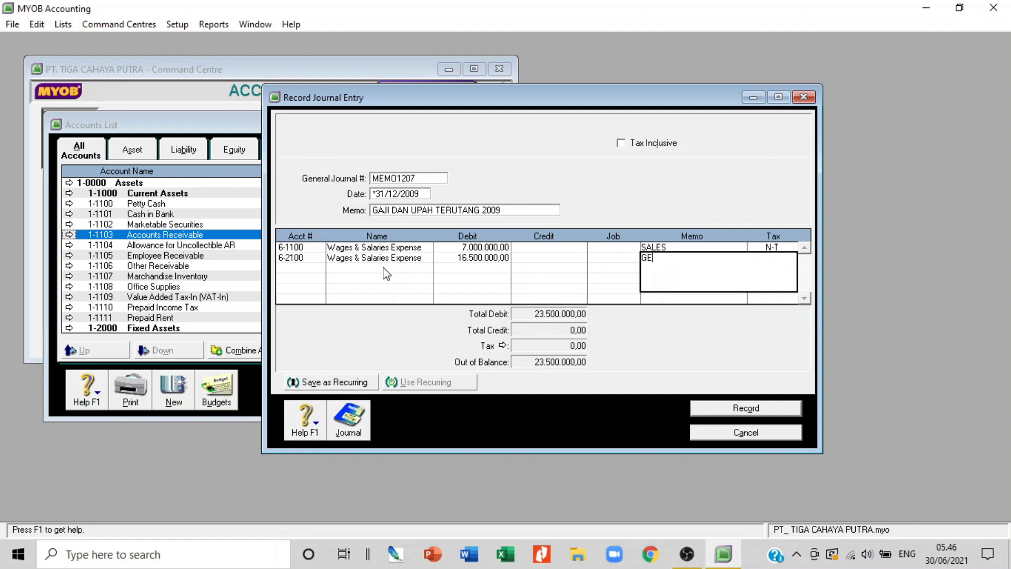
text(NERAL & ADMIN)
key(Tab)
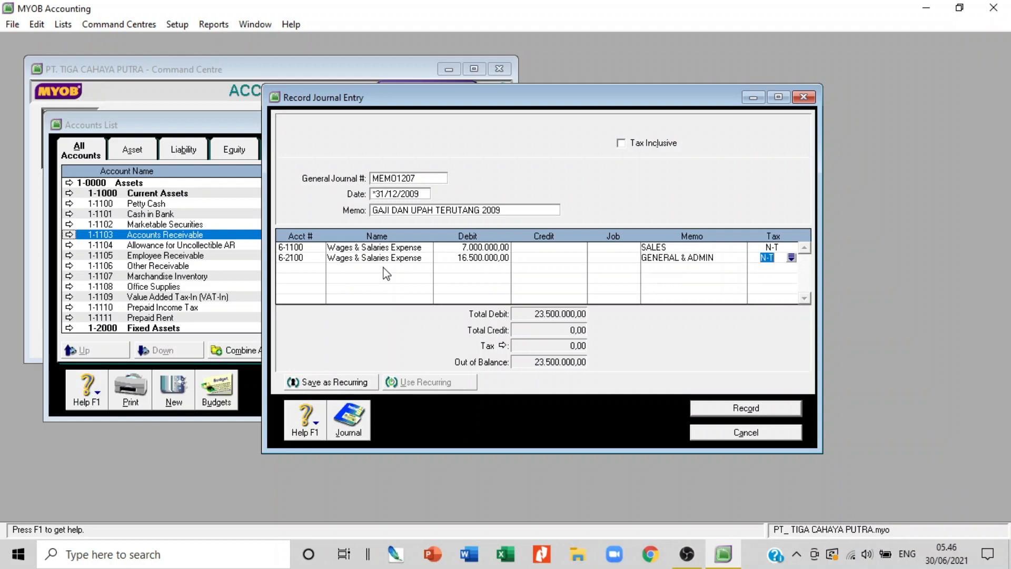
key(Tab)
- Add a third line for account 2-1105 Income Tax Payable with a credit of 375.000 and the memo INCOME TAX PAYABLE 21
key(Tab)
scroll(423, 250, down, 4)
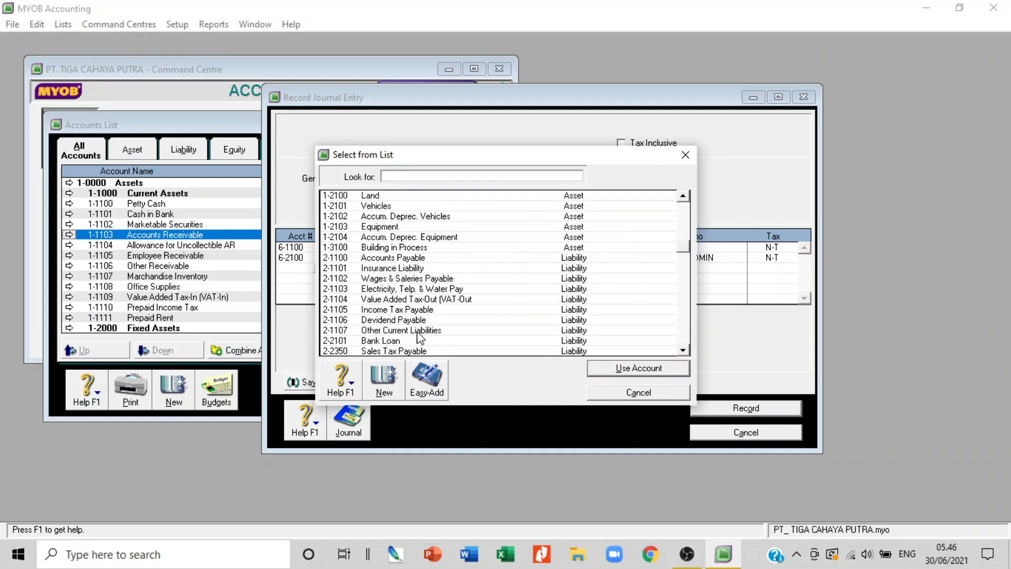
double_click(399, 311)
key(Tab)
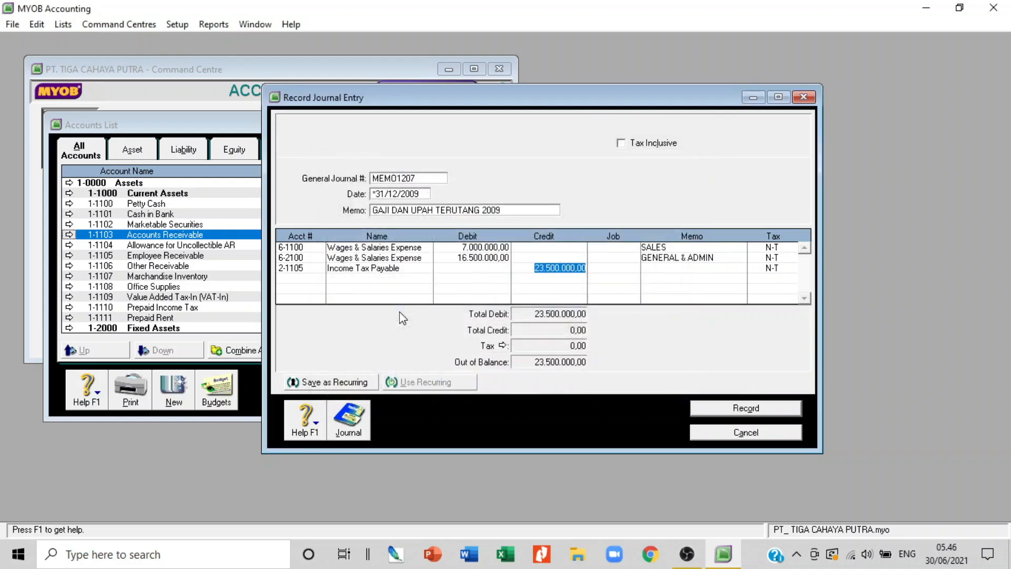
text(375.)
text(000)
key(Tab)
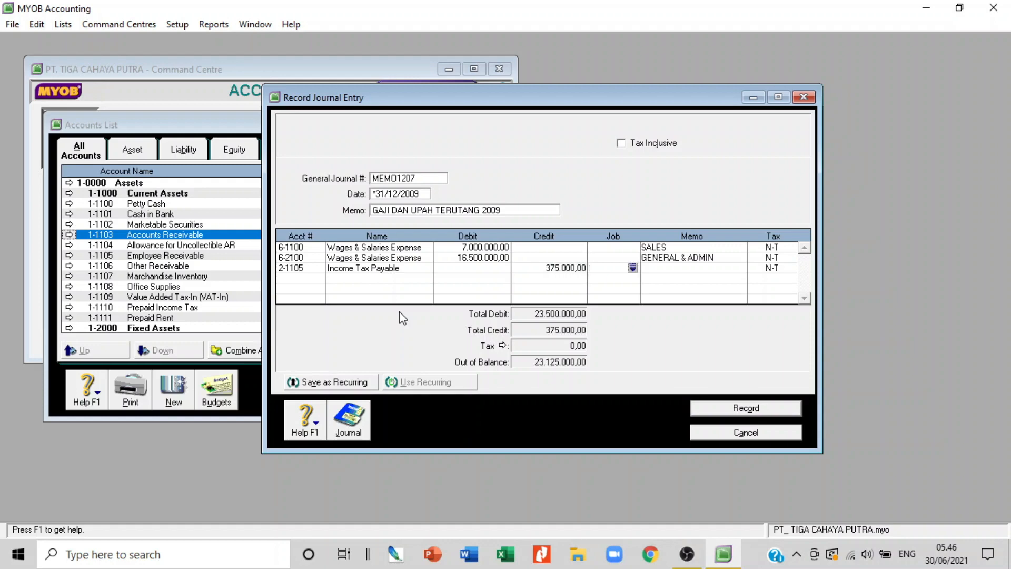
key(Tab)
text(INCOME TA)
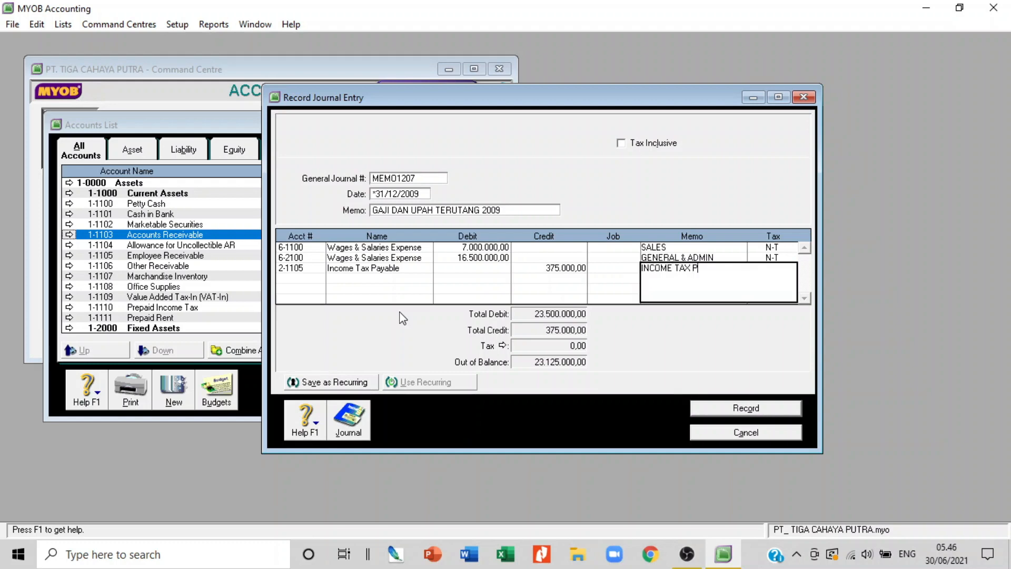
text(X PAYABLE 21)
key(Tab)
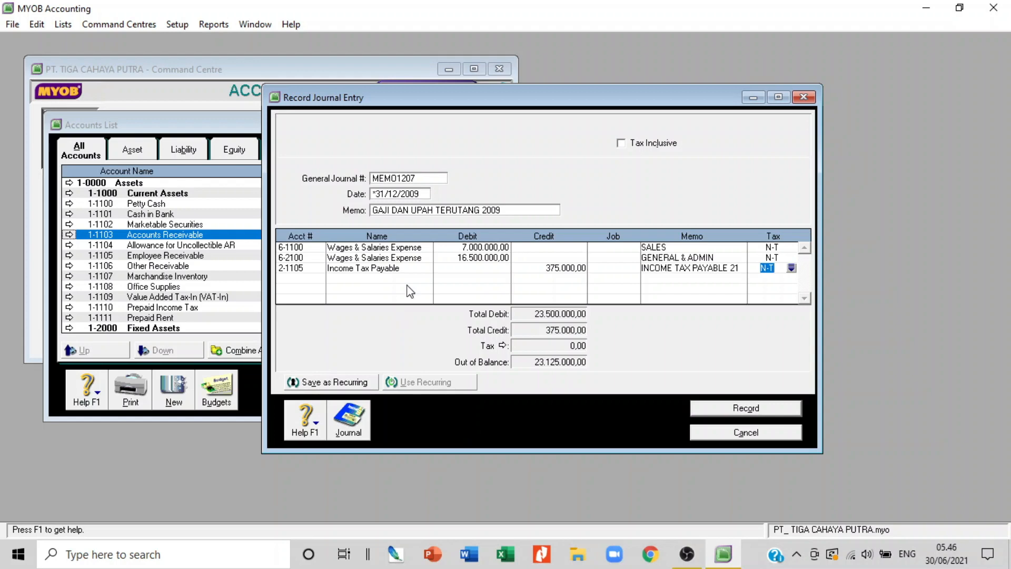
key(Tab)
- Add a 23.125.000 credit line for account 2-1102 Wages & Saleries Payable and record the journal entry
key(Tab)
scroll(409, 287, down, 3)
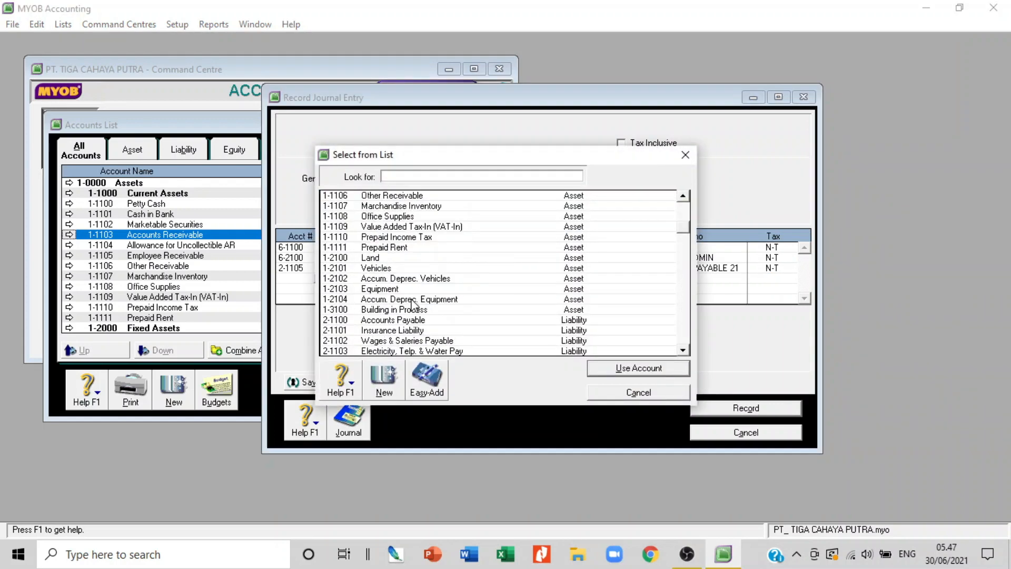
double_click(416, 311)
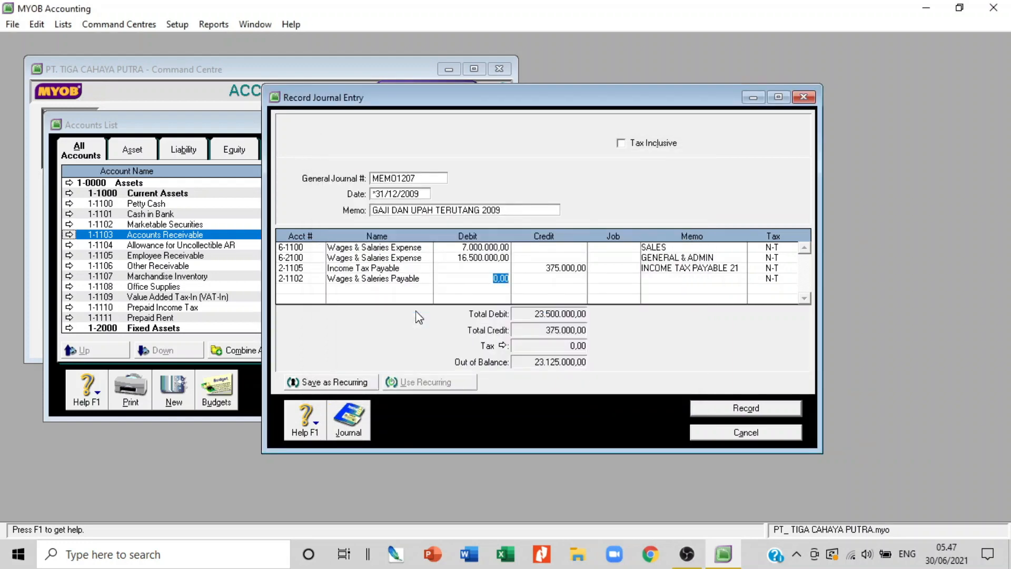
key(Tab)
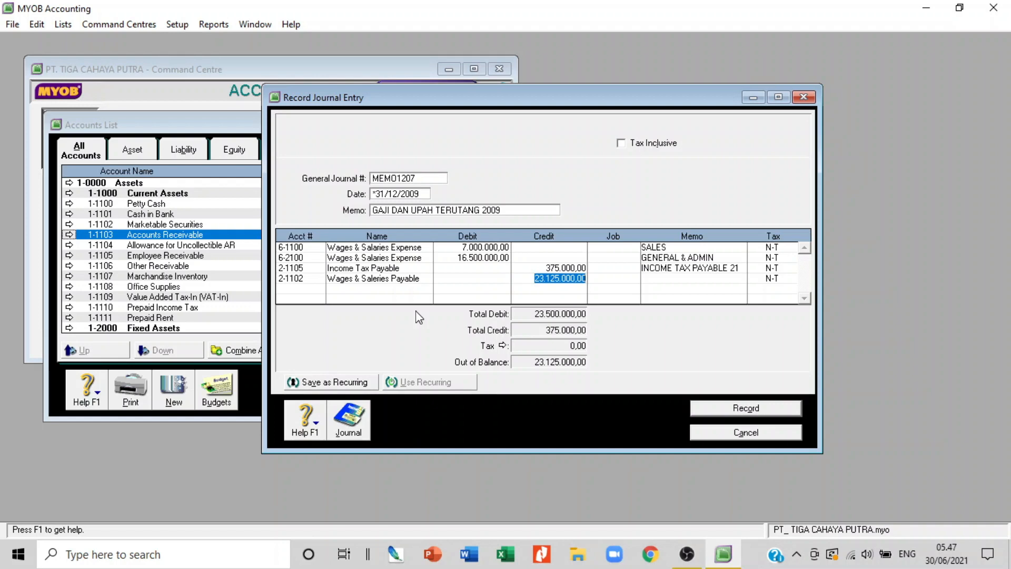
key(Tab)
key(Tab)
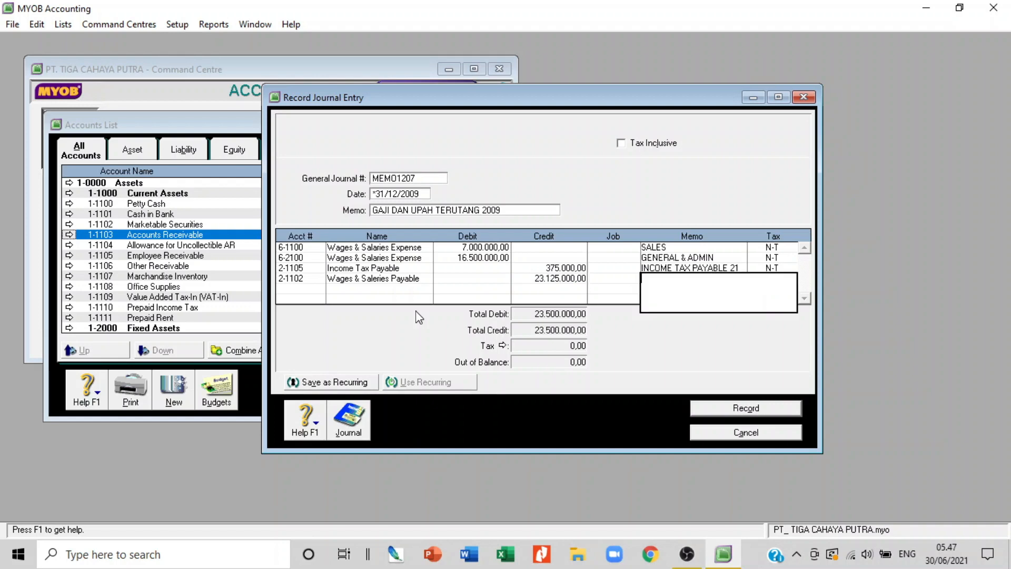
key(Tab)
click(765, 409)
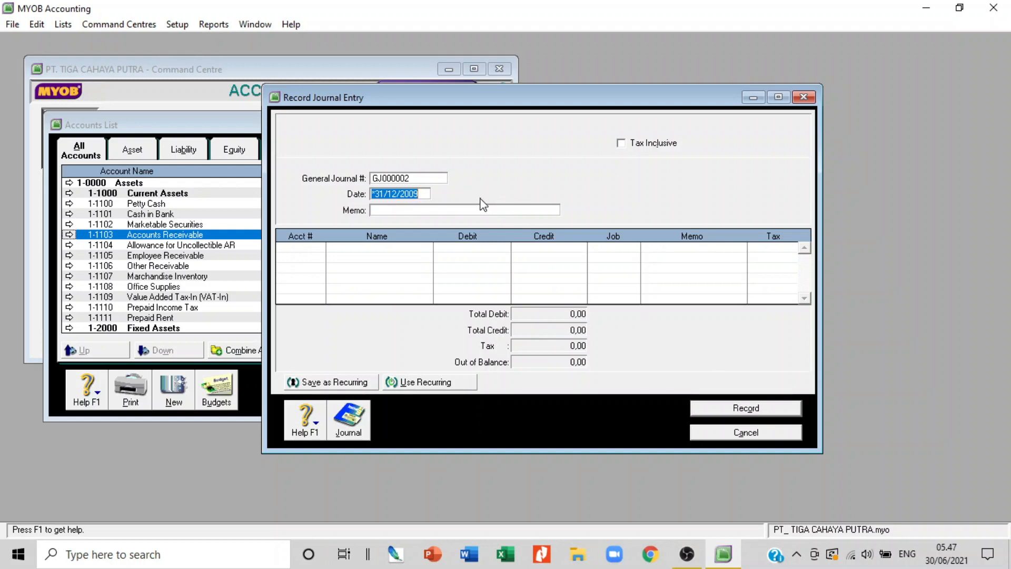
- Number the new journal entry MEMO1208 and enter the memo BIAYA LISTRIK, AIR, TELEPON DES 2009 BELUM DIBAYARKAN
click(409, 179)
text(MEMO1208)
key(Tab)
key(Tab)
text(BIAYA )
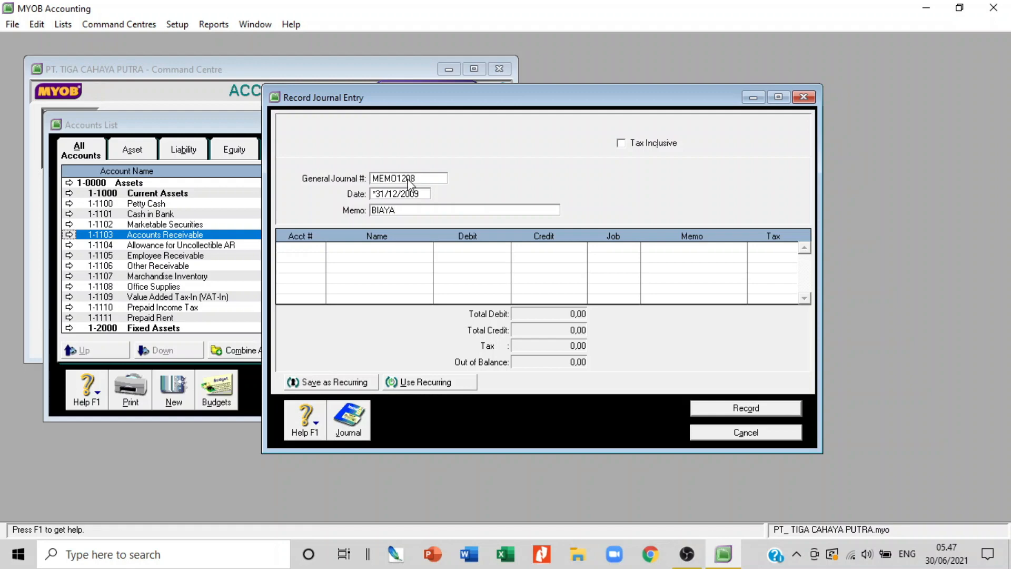
text(LISTRIK, AIR, TELEPON)
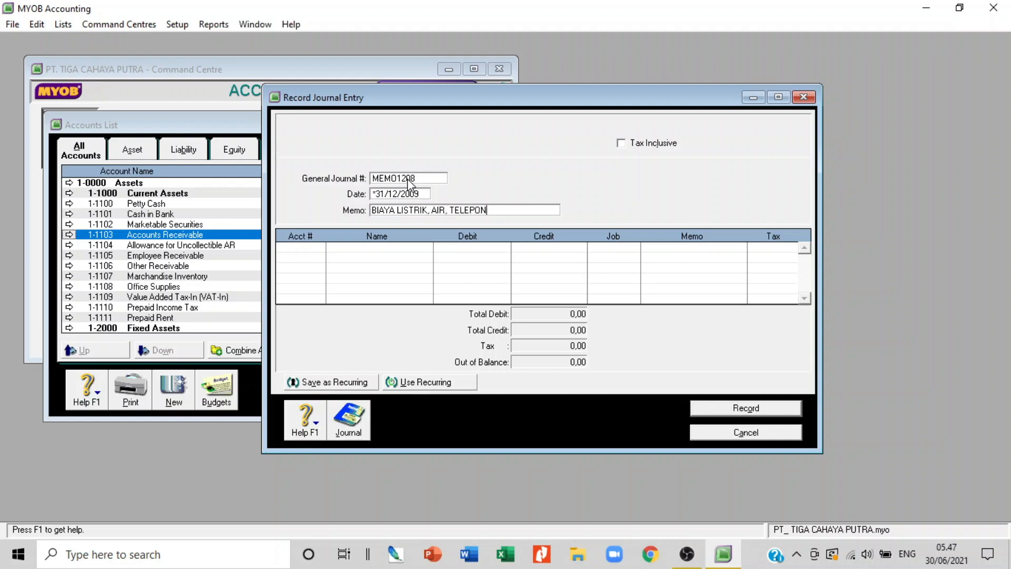
text( DES 2009 BE;UM)
key(BackSpace)
key(BackSpace)
key(BackSpace)
text(LUM DIBAYARKAN)
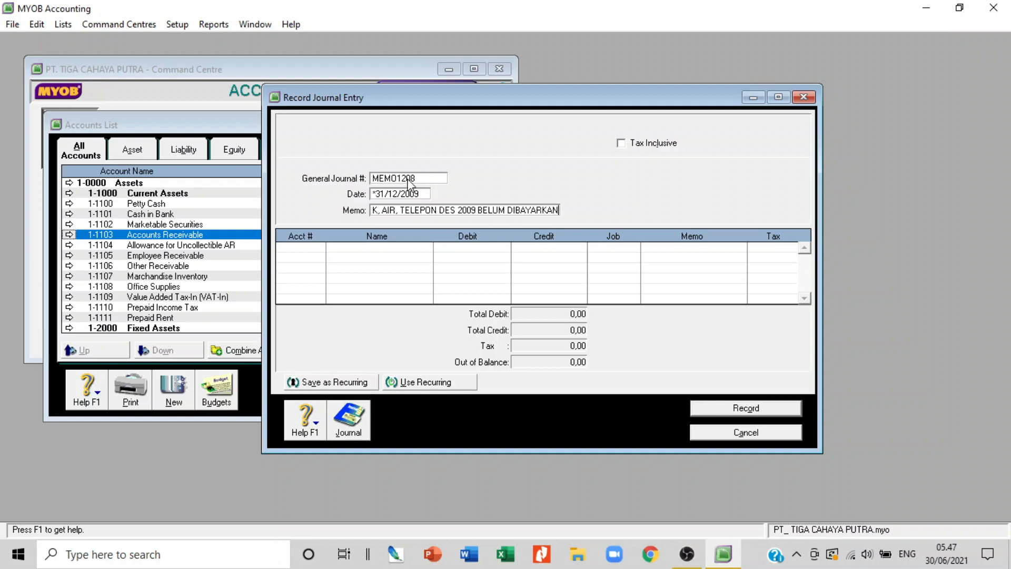
key(Tab)
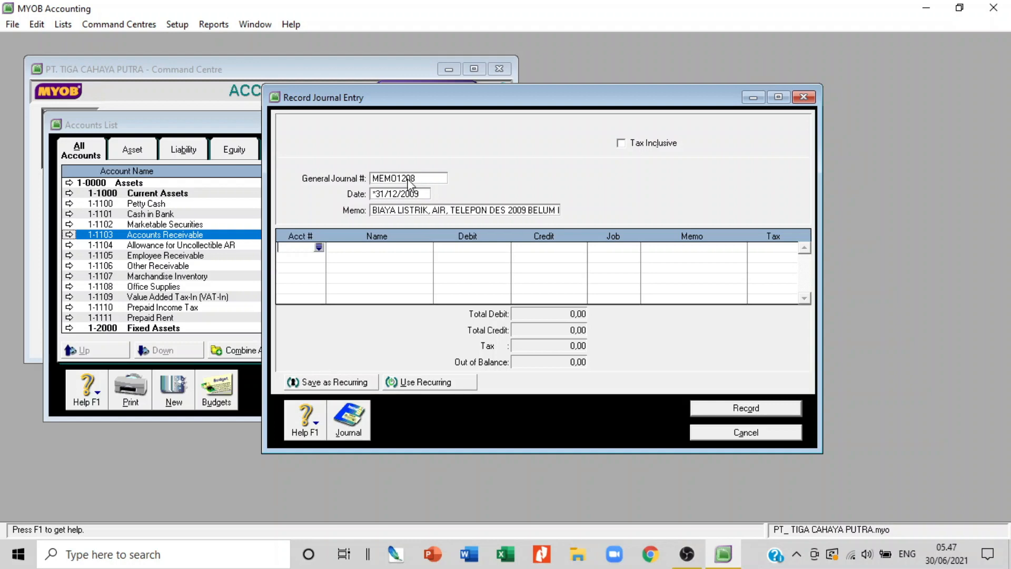
- Add a line for account 6-2101 Electricity, Water & Telp. Exp with a debit of 1.850.000
key(Tab)
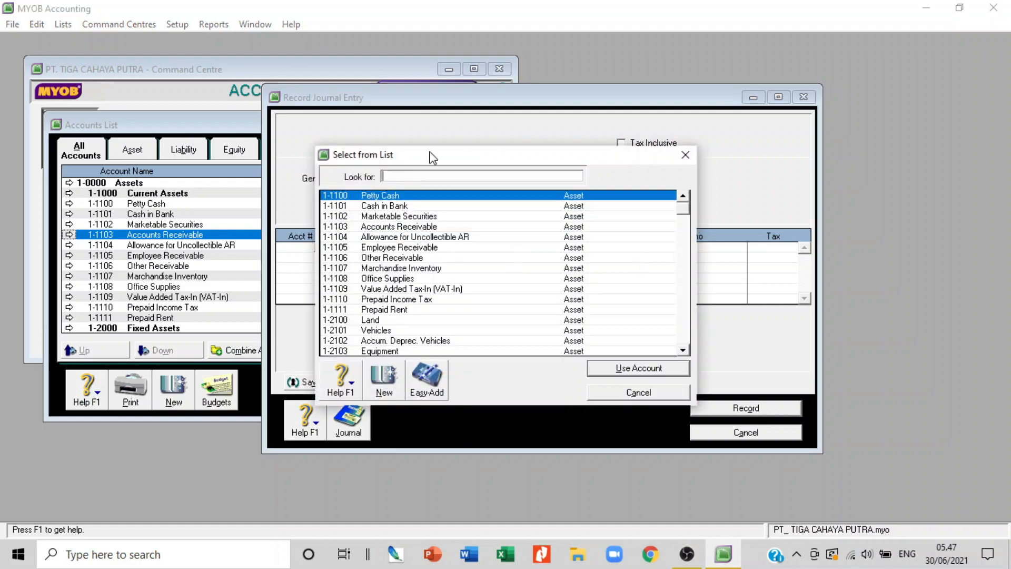
scroll(442, 152, down, 15)
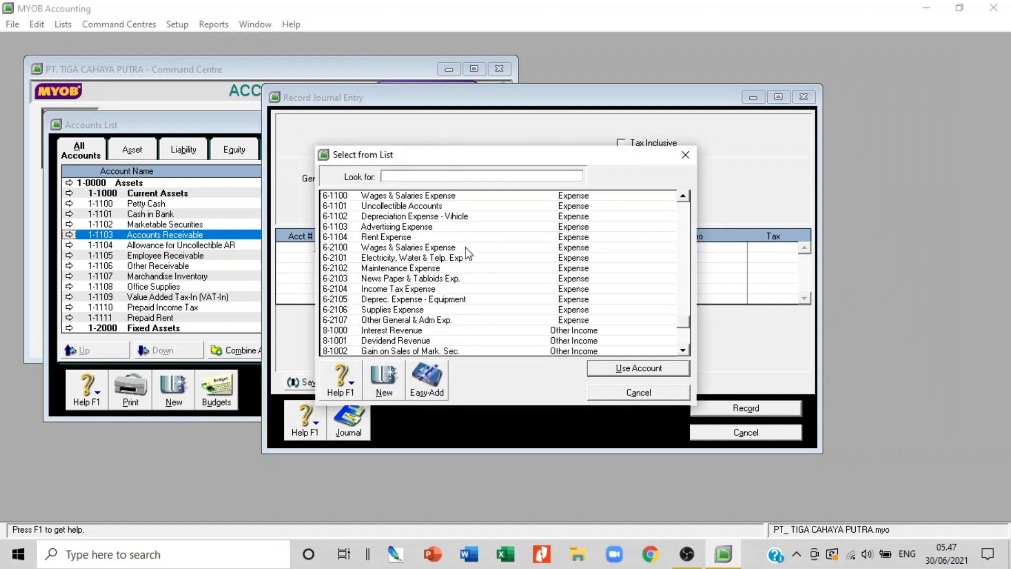
double_click(401, 258)
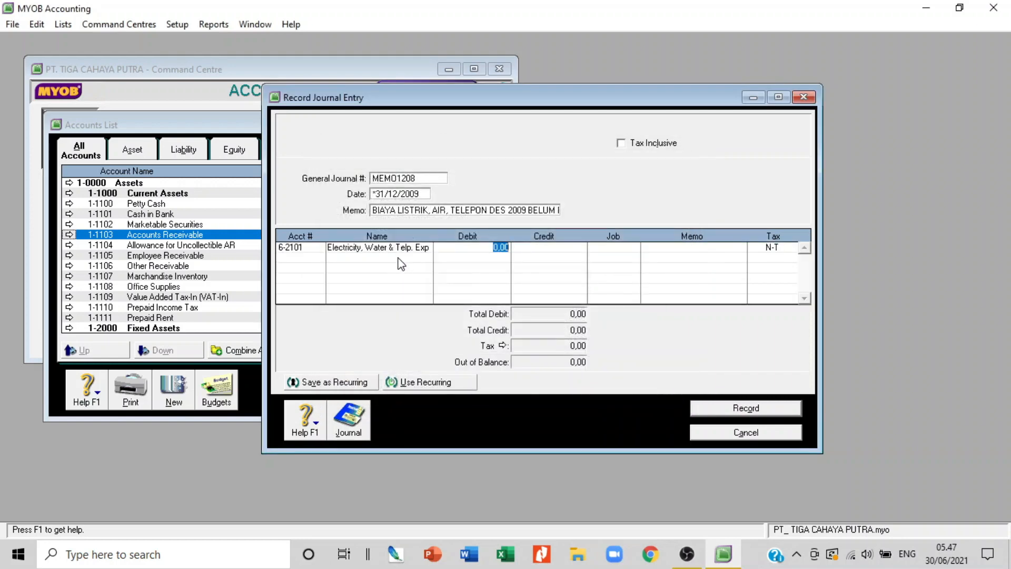
text(1.)
text(850.)
text(0000)
key(Tab)
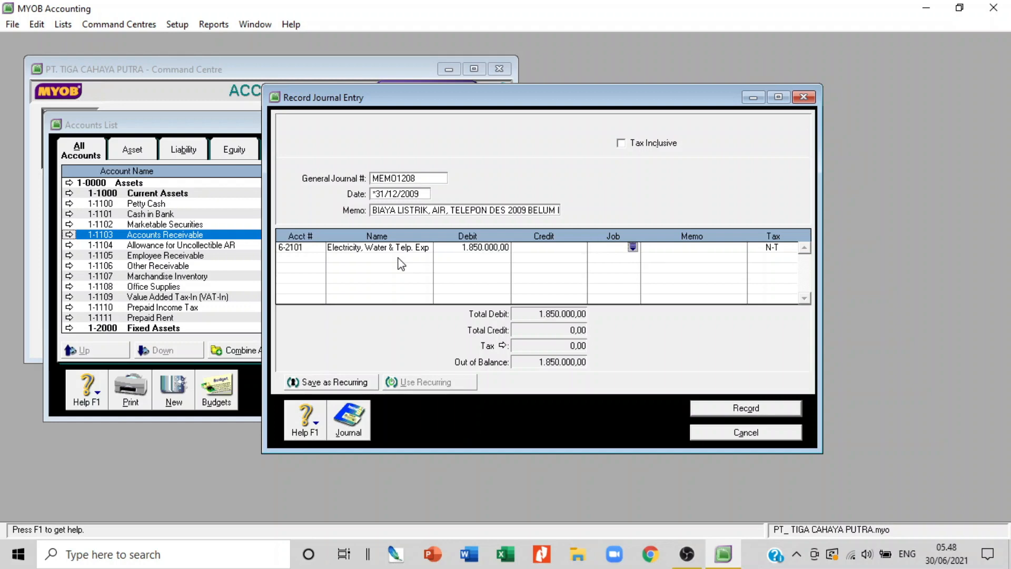
key(Tab)
key(Tab)
key(Tab)
- Add a 1.850.000 credit line for account 2-1103 Electricity, Telp. & Water Pay and record the journal entry
key(Tab)
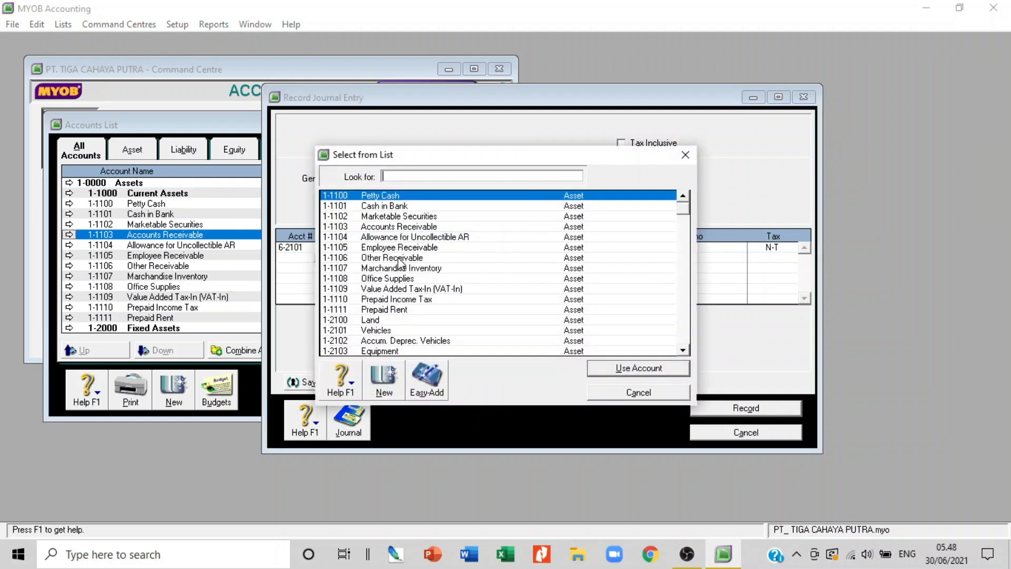
scroll(410, 289, down, 3)
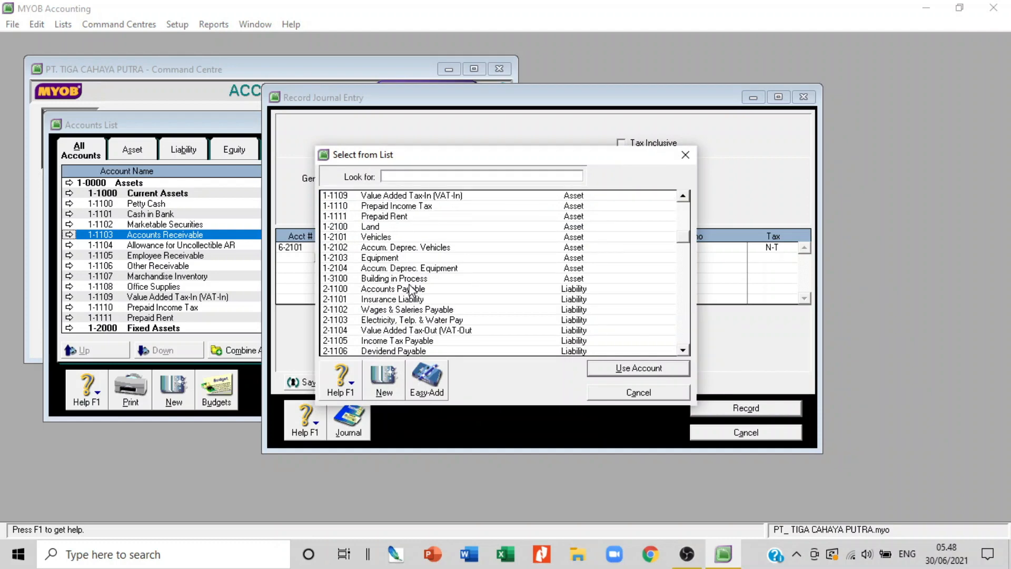
double_click(402, 320)
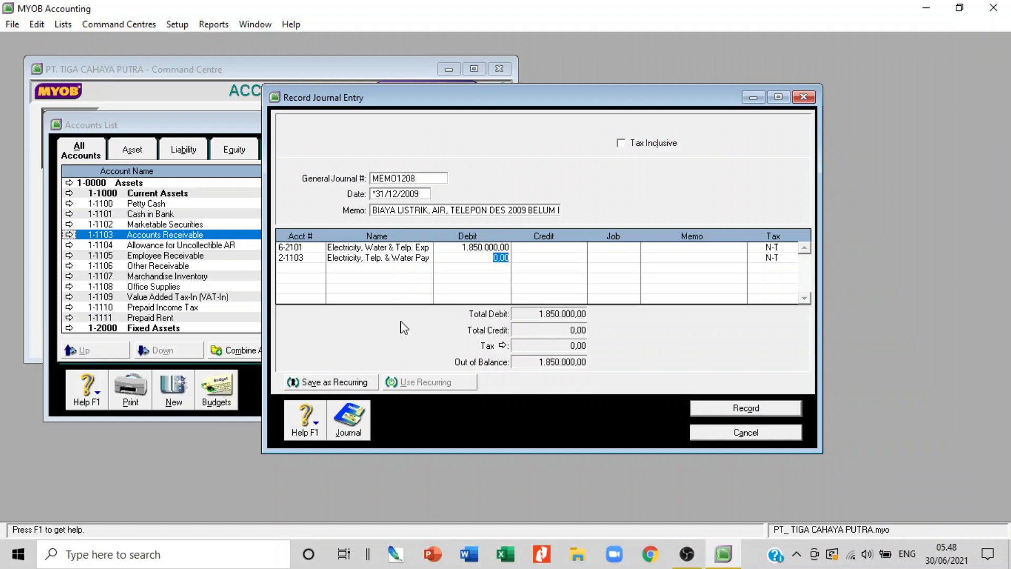
key(Tab)
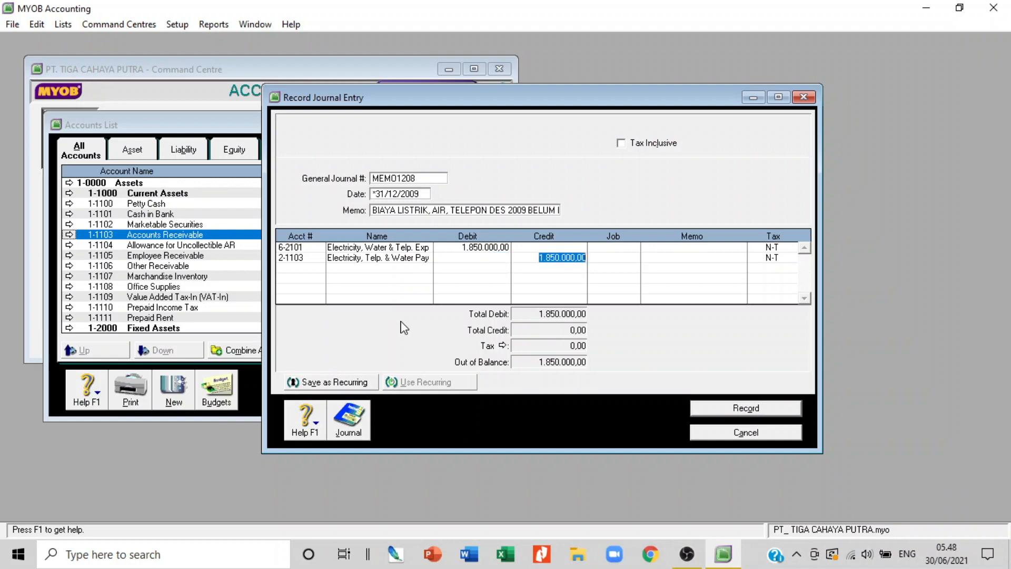
key(Tab)
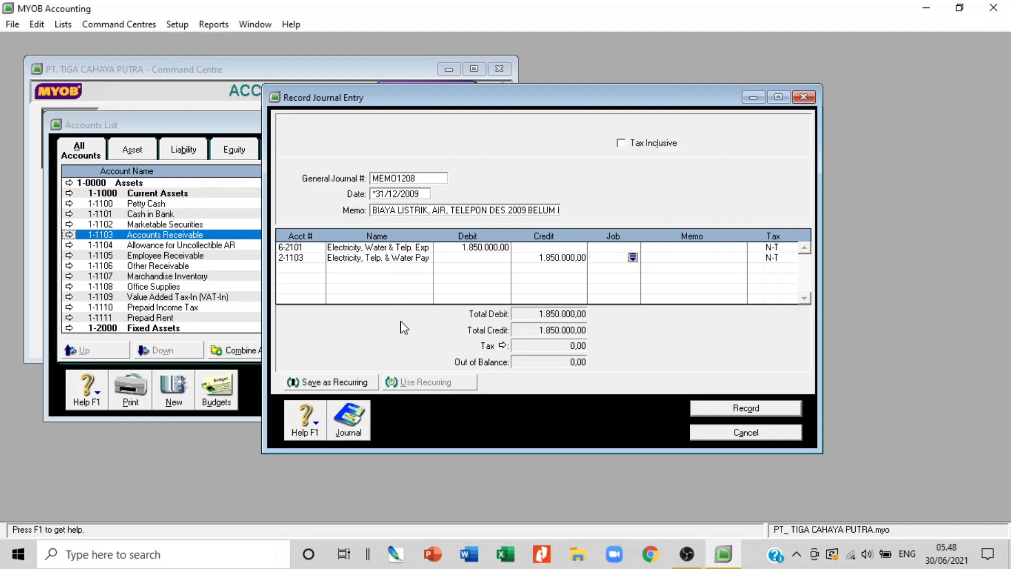
key(Tab)
key(Tab)
click(740, 408)
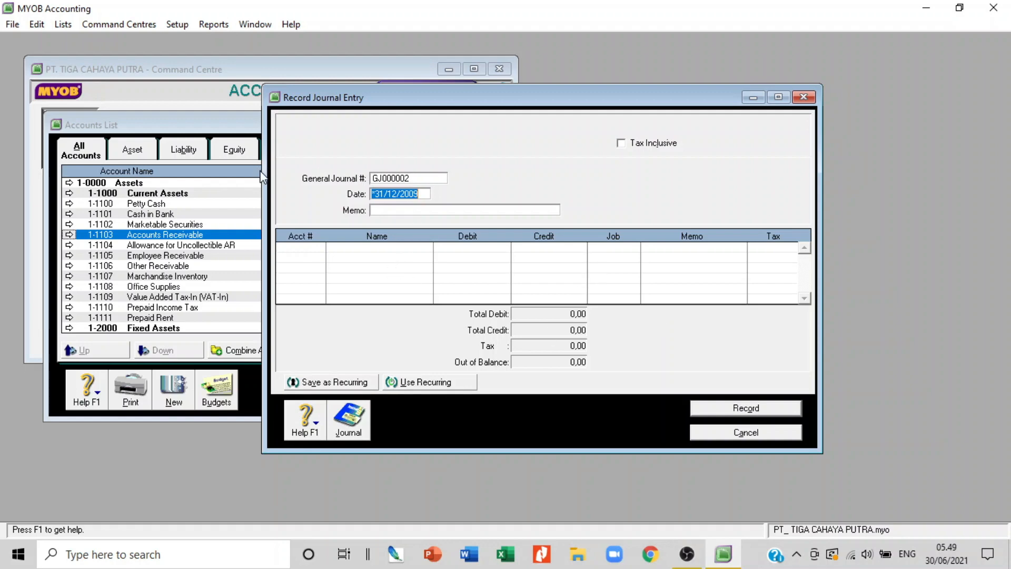
- Number the new journal entry MEMO1209 and enter the memo TAKSIRAN PPh PS 29 TH 2009
drag(402, 99, 190, 115)
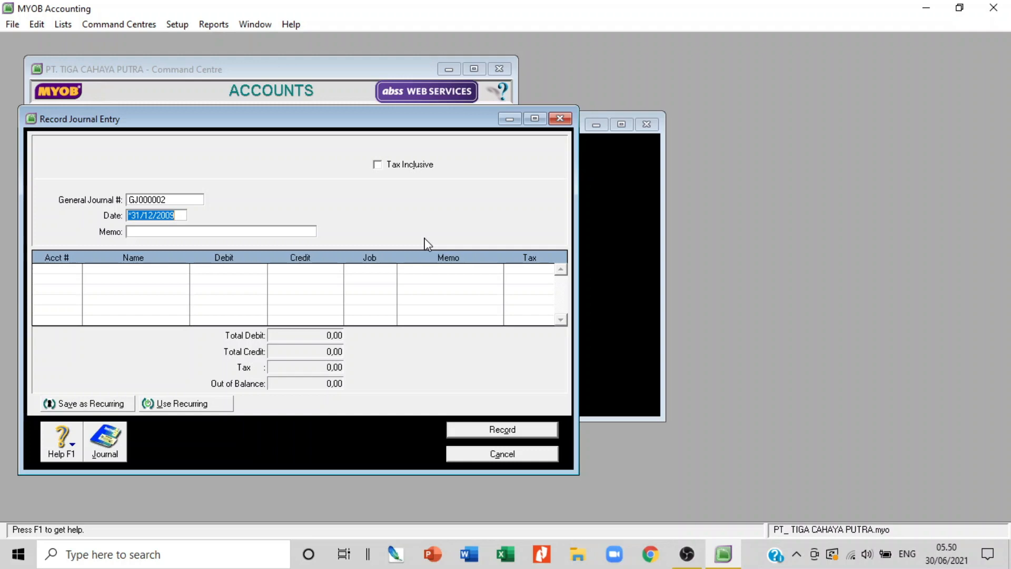
click(184, 197)
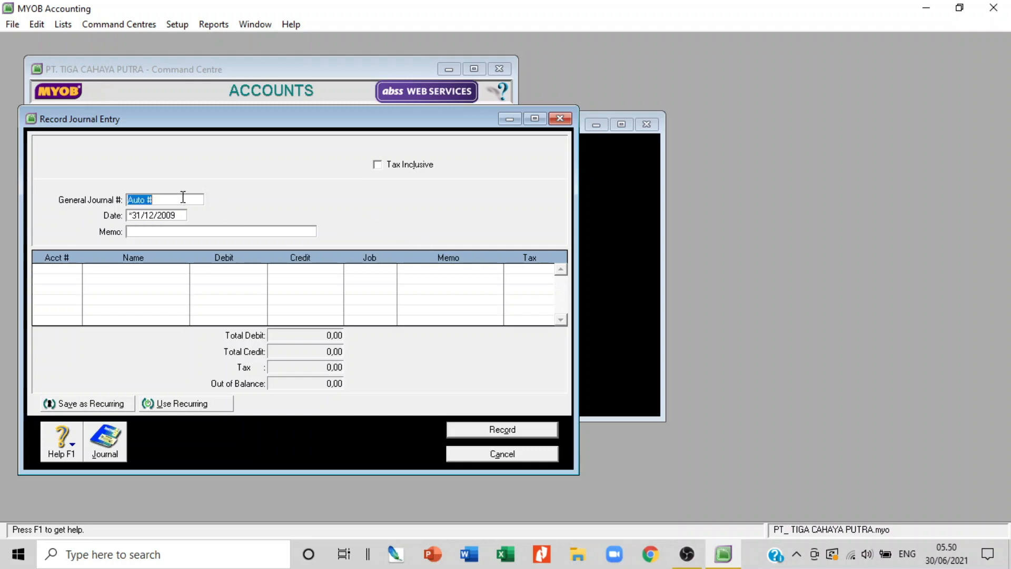
text(MEMO)
key(BackSpace)
text(O1209)
key(Tab)
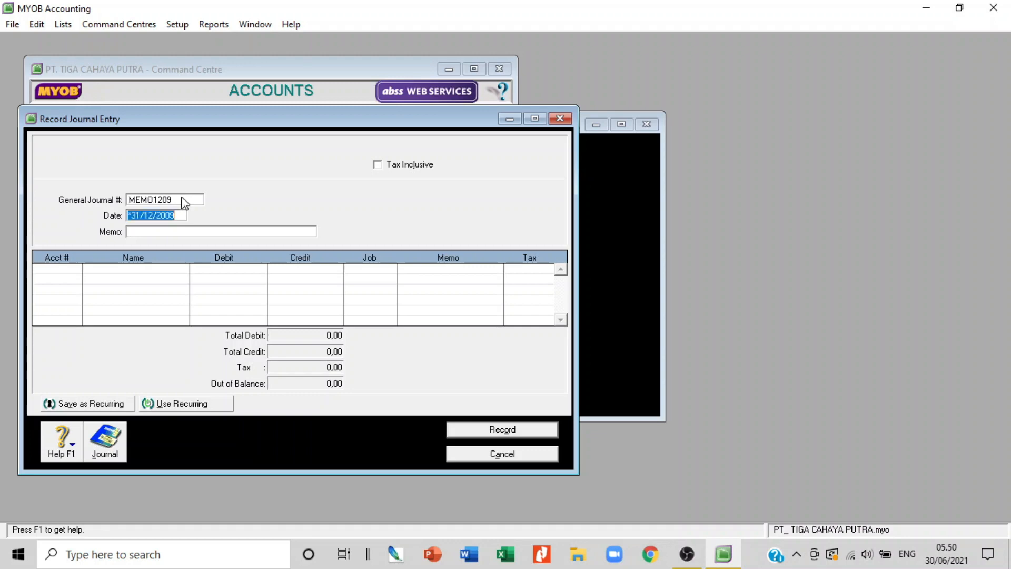
key(Tab)
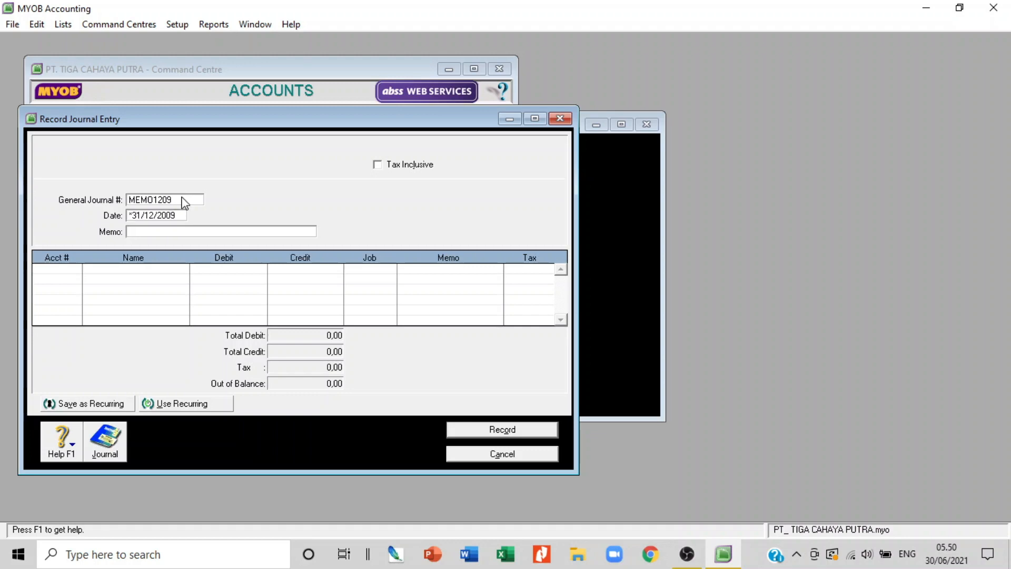
text(TAKSIRAN PPh PS 29 TH 2009)
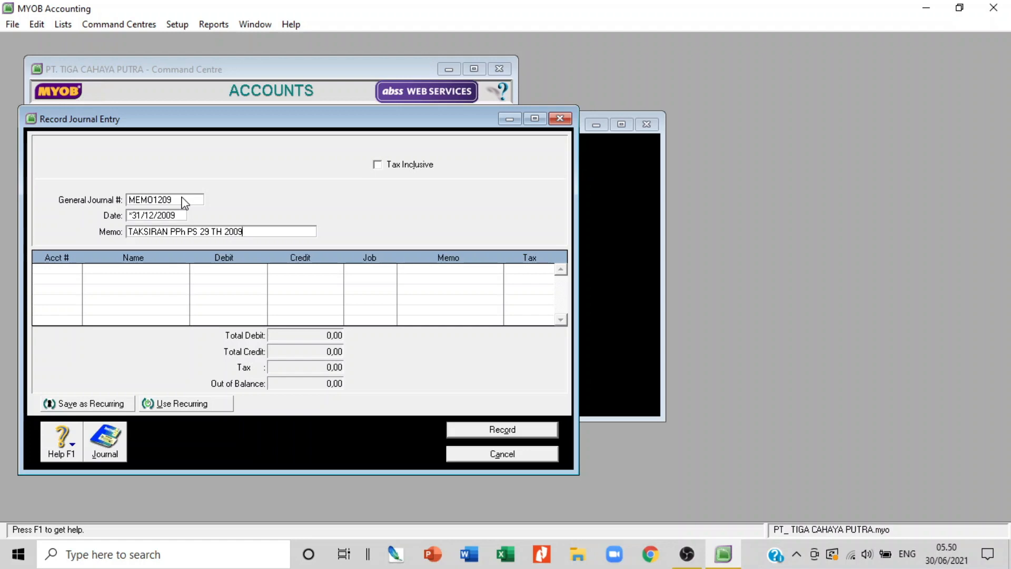
- Add a line for account 6-2104 Income Tax Expense with a debit of 13.123.320
key(Tab)
key(Tab)
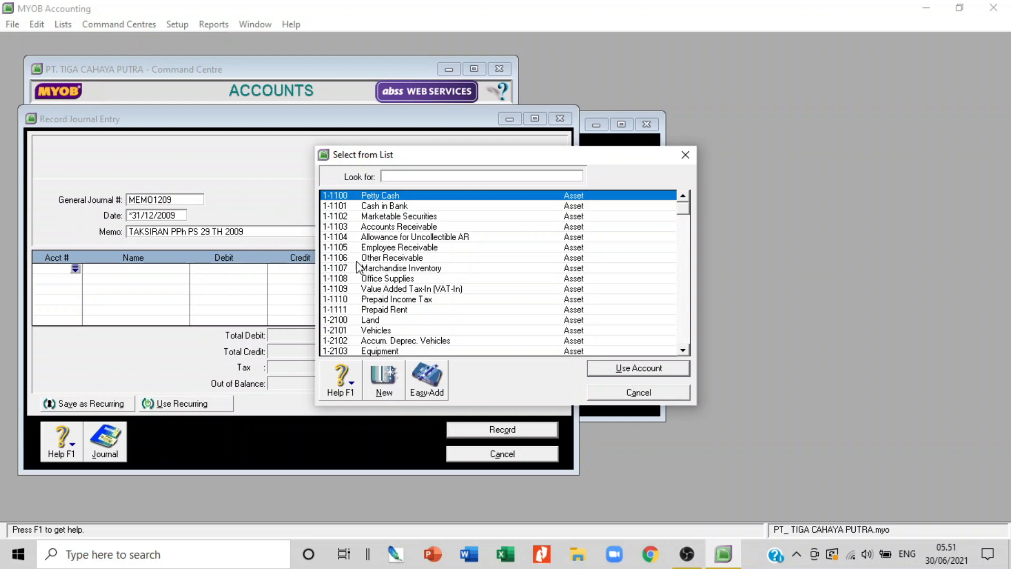
scroll(503, 318, down, 15)
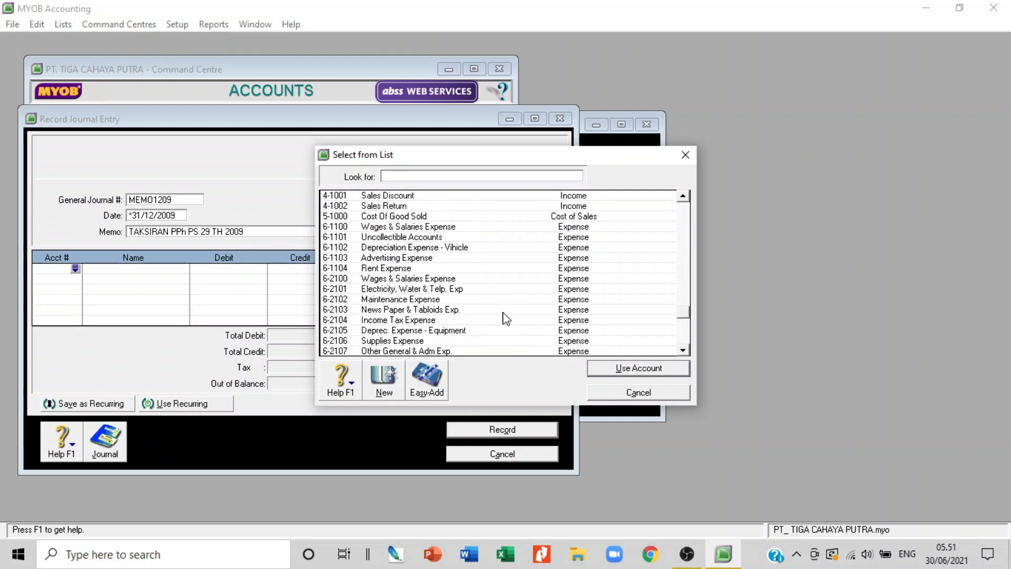
double_click(412, 322)
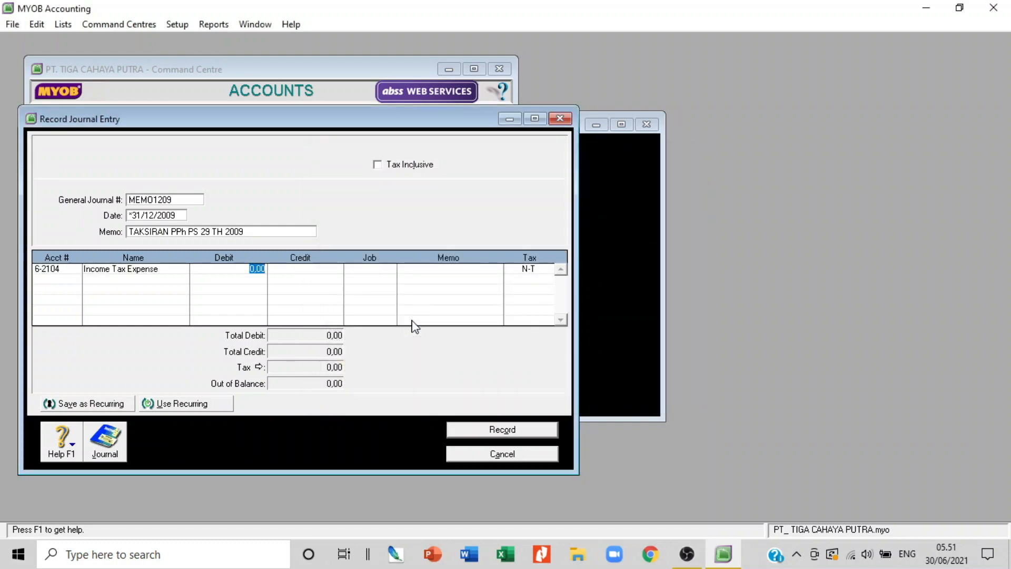
text(13123320)
key(Tab)
key(Tab)
key(Tab)
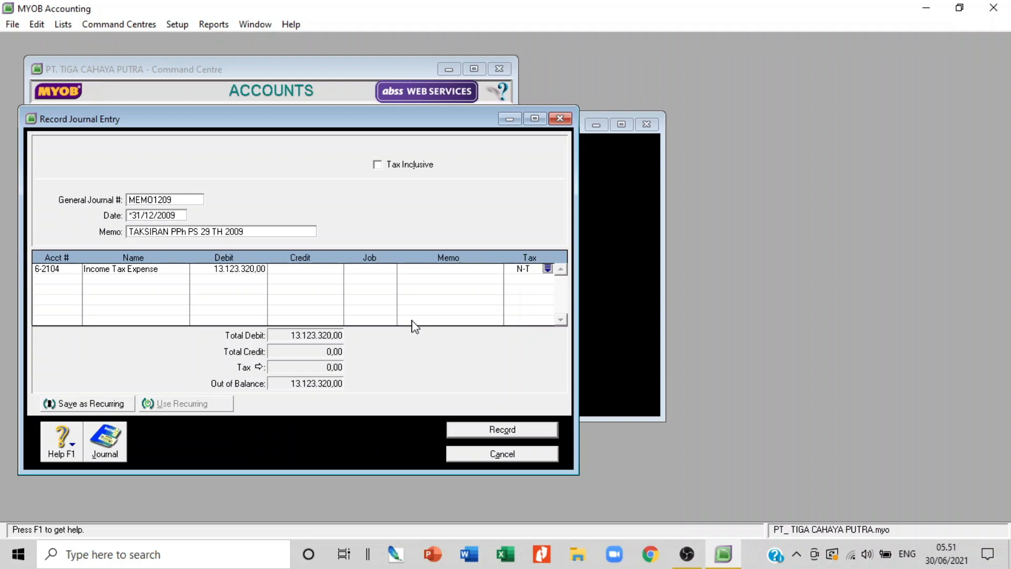
- Add a 13.123.320 credit line for account 2-1105 Income Tax Payable and record the journal entry
key(Tab)
key(Tab)
scroll(414, 306, down, 6)
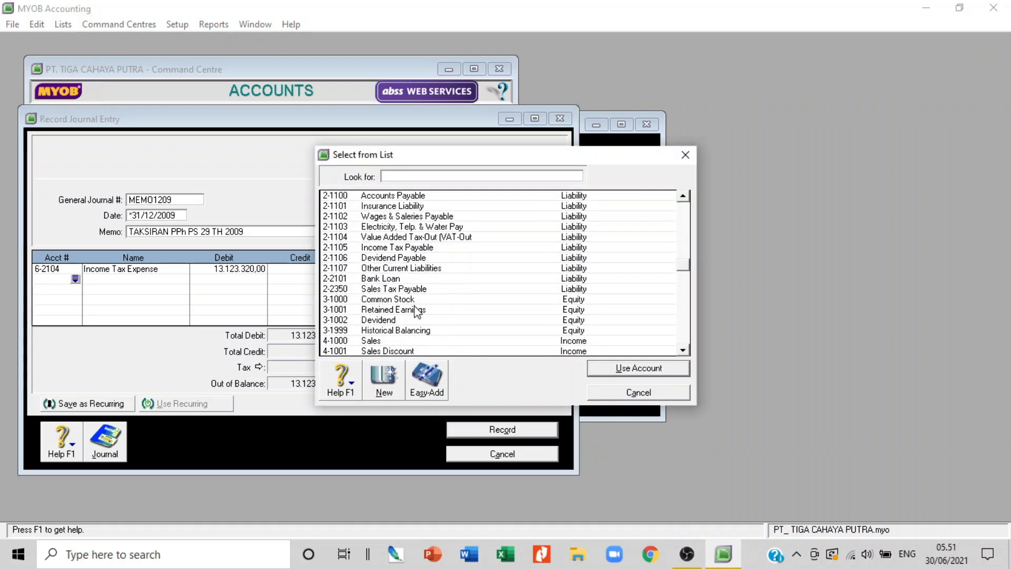
double_click(392, 247)
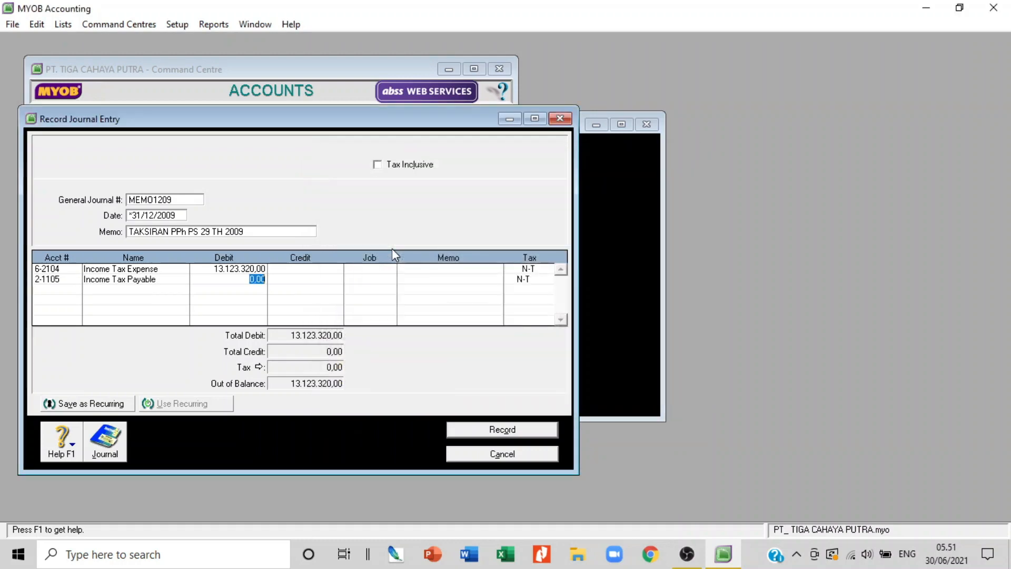
key(Tab)
key(Tab)
key(Tab)
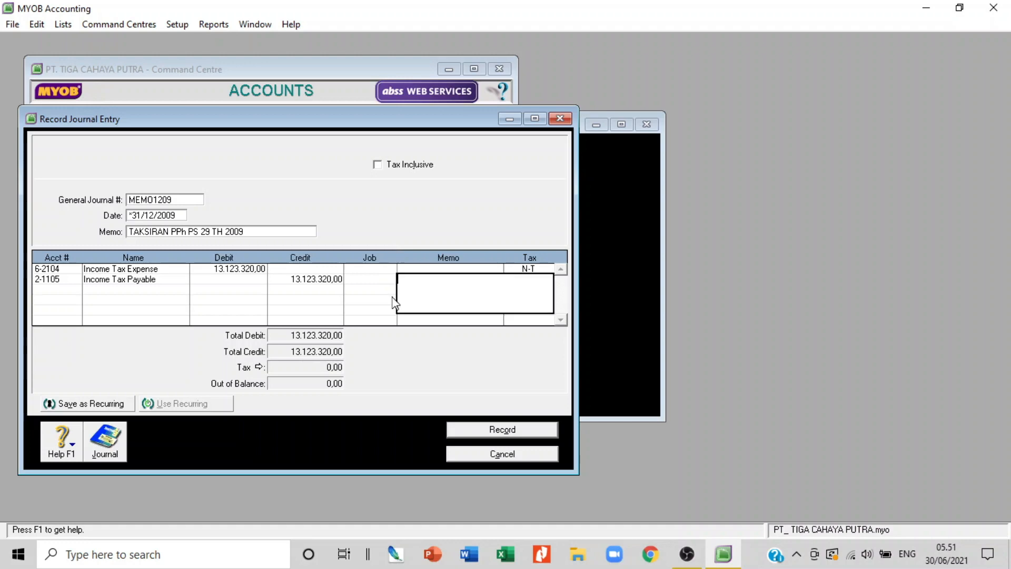
click(528, 435)
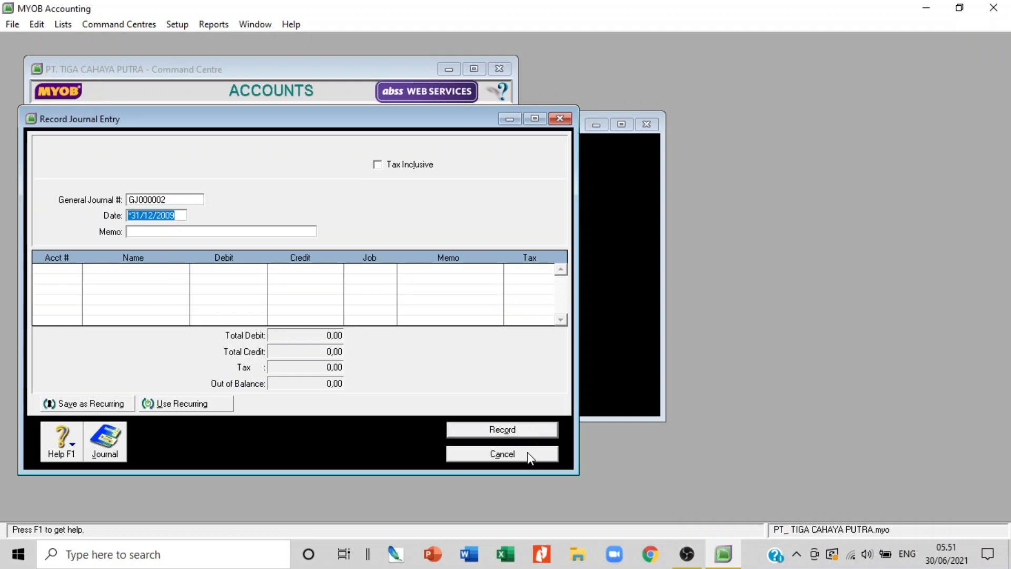
- Close the Accounts List and the empty Record Journal Entry window
click(647, 125)
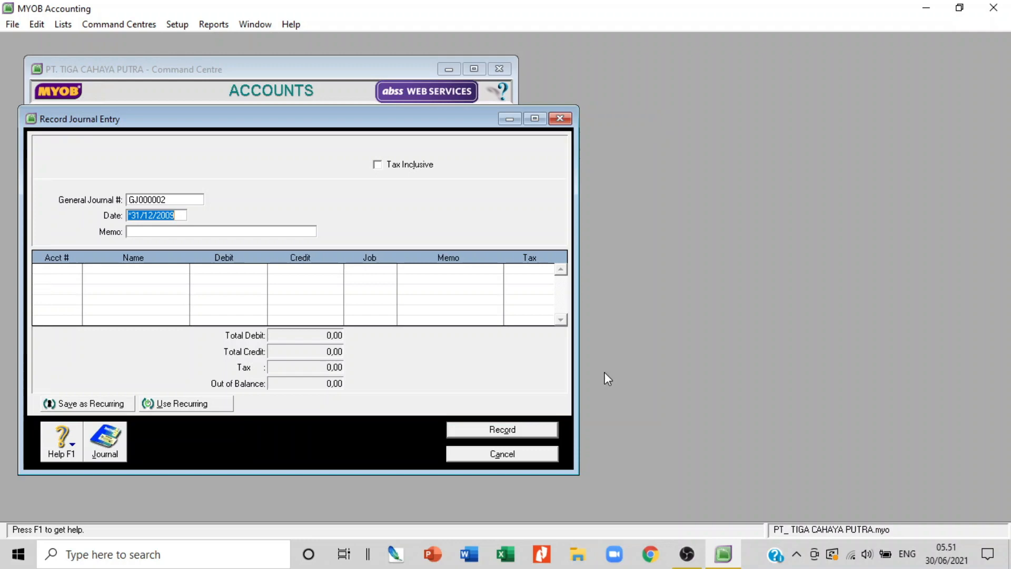
click(529, 457)
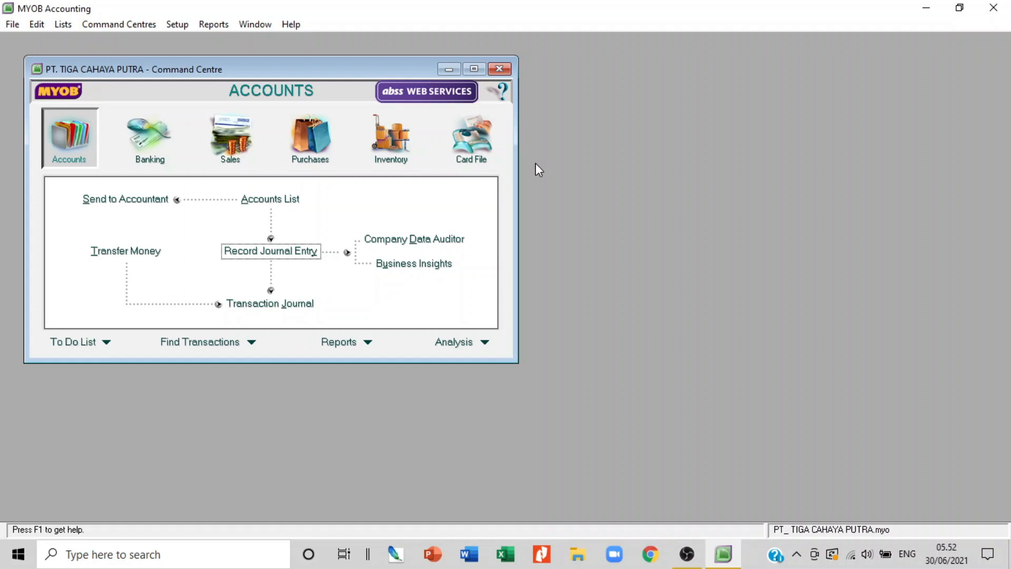
click(212, 26)
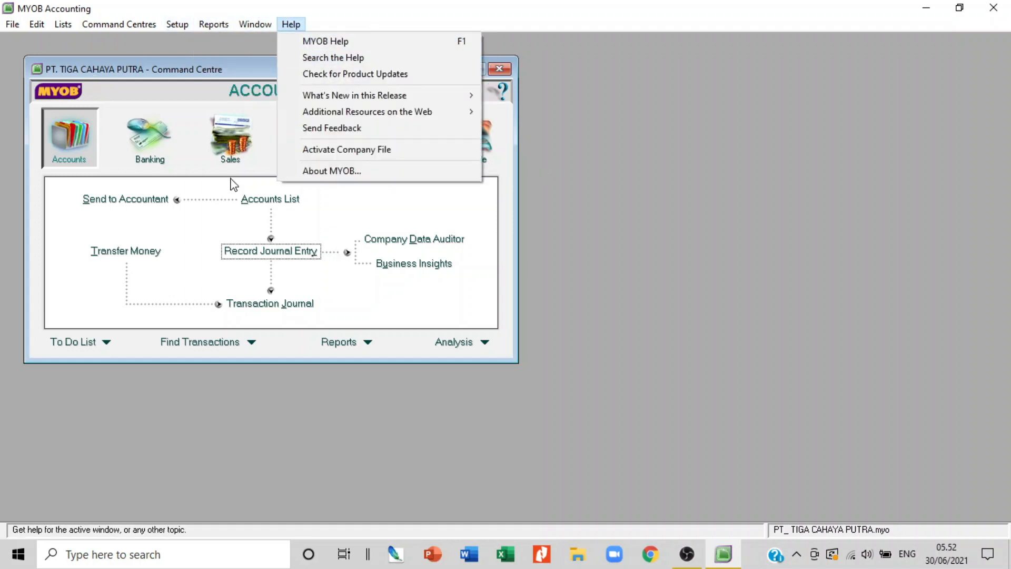
key(Escape)
click(255, 25)
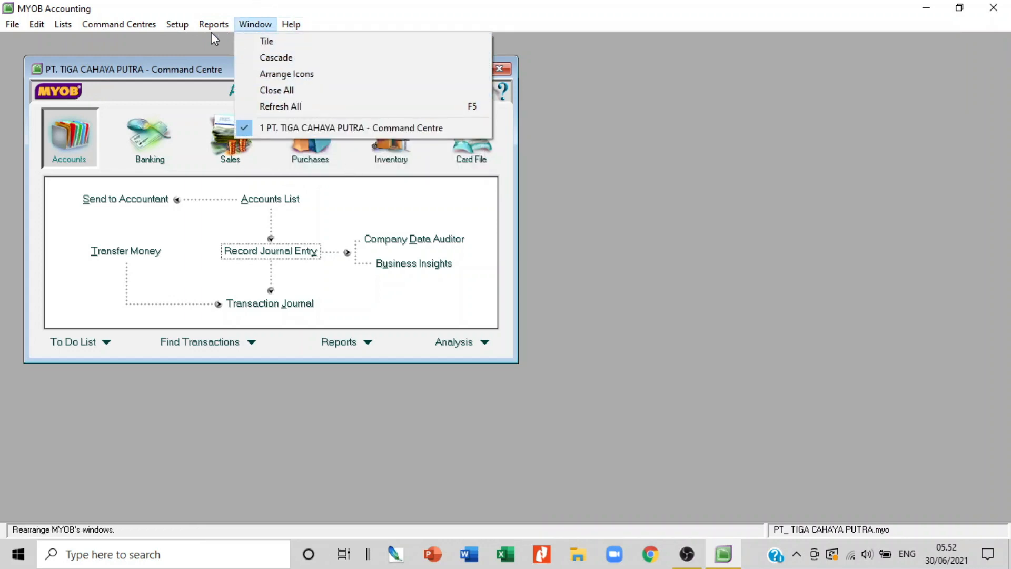
mouse_move(212, 26)
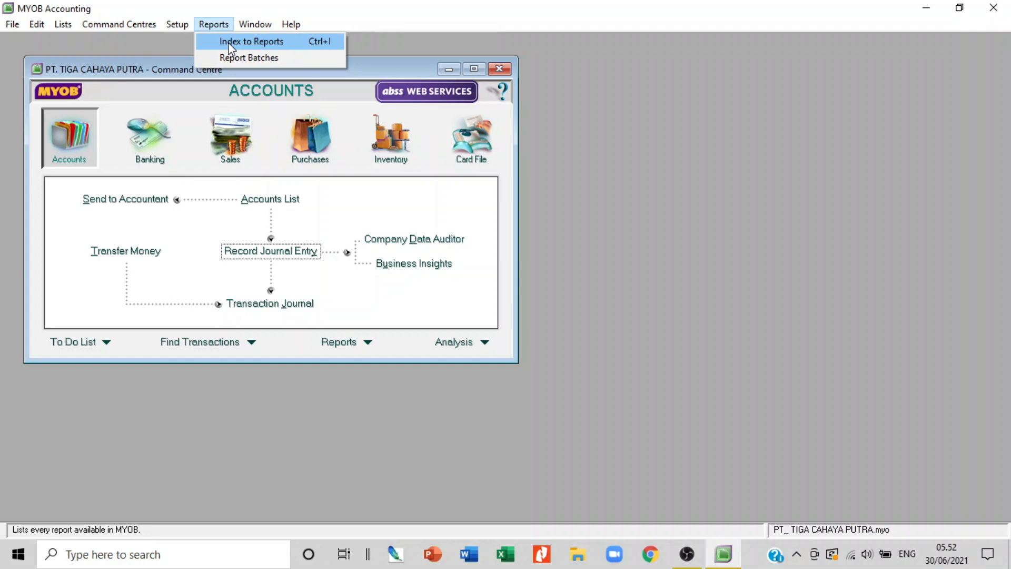
click(229, 42)
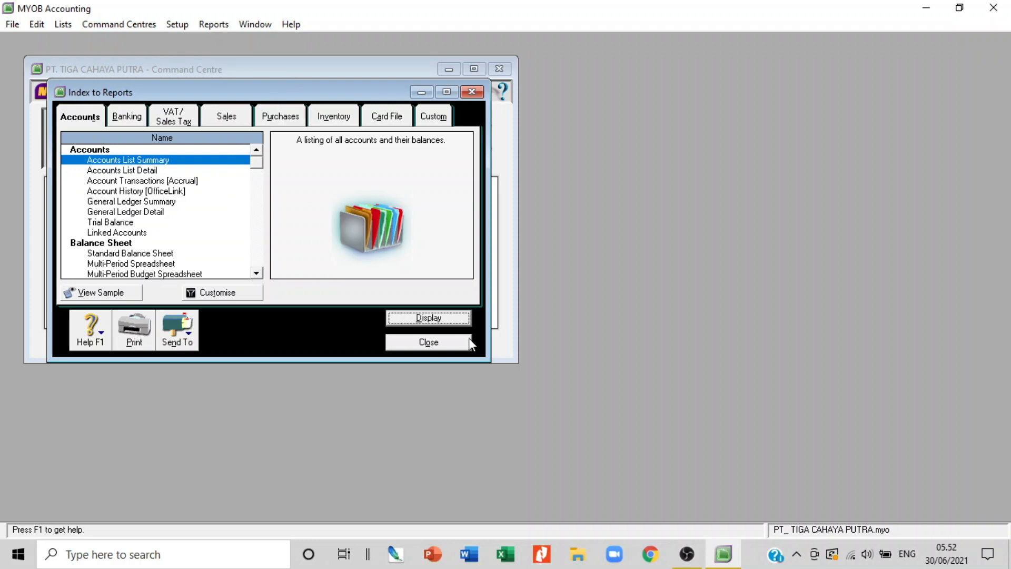
click(453, 340)
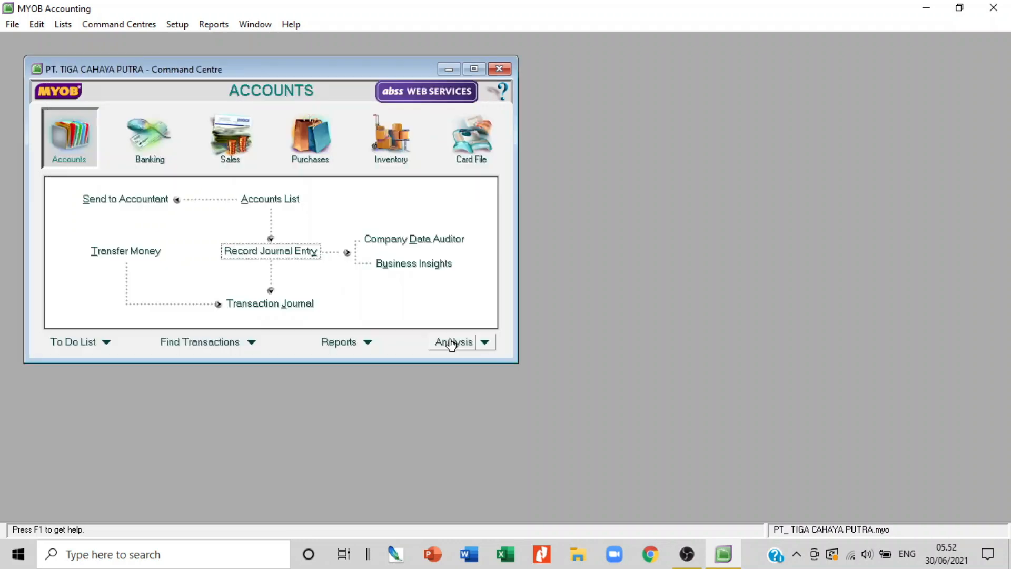
click(369, 343)
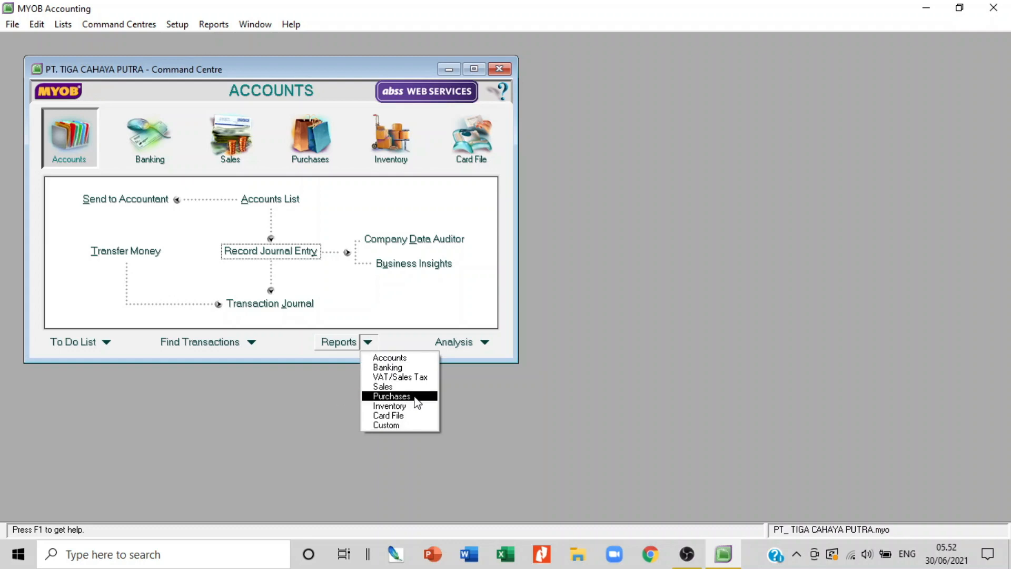
click(322, 398)
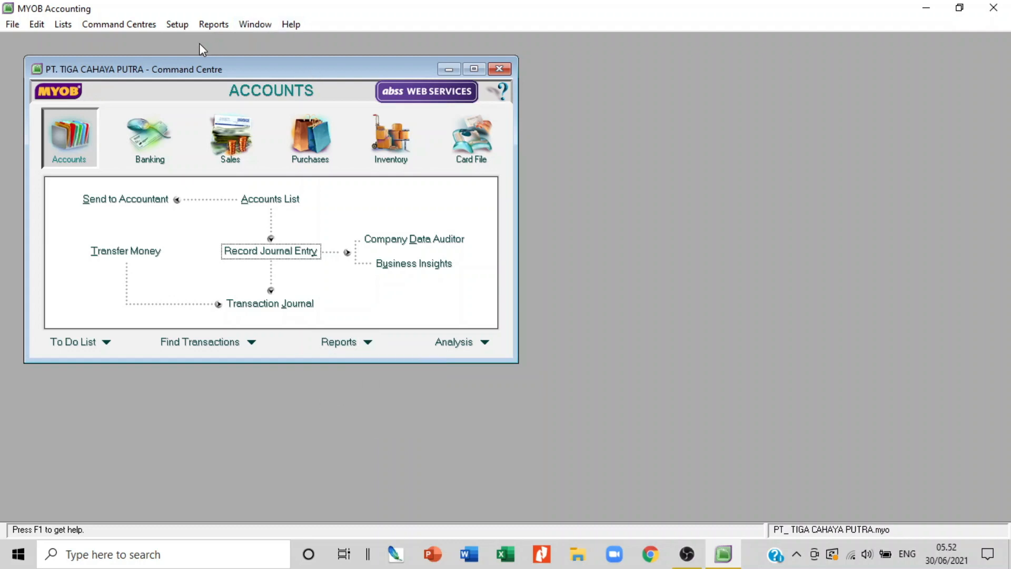
- Open the Index to Reports and try to display the Accounts List Summary report at report level 4
click(216, 25)
click(232, 40)
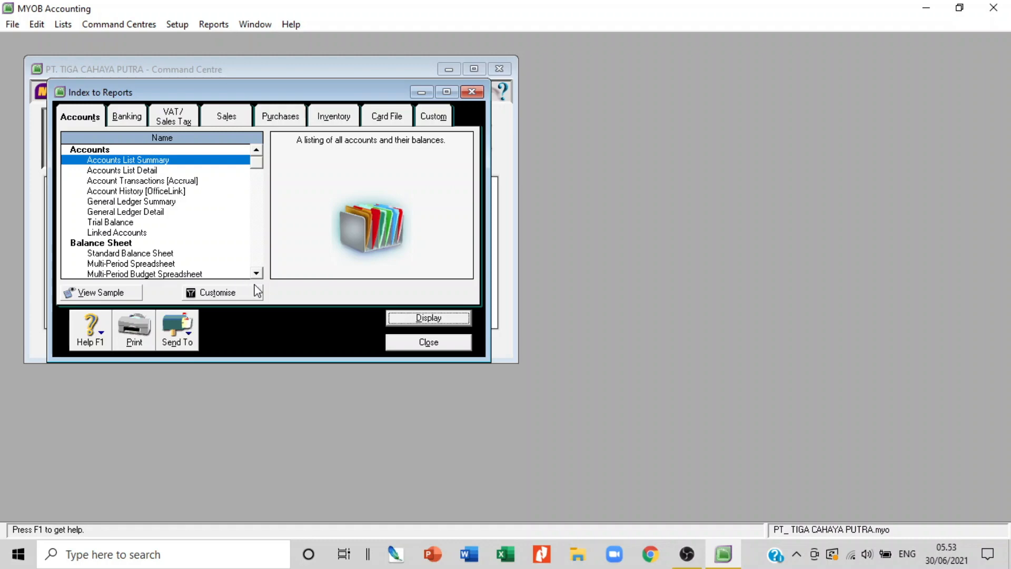
click(245, 298)
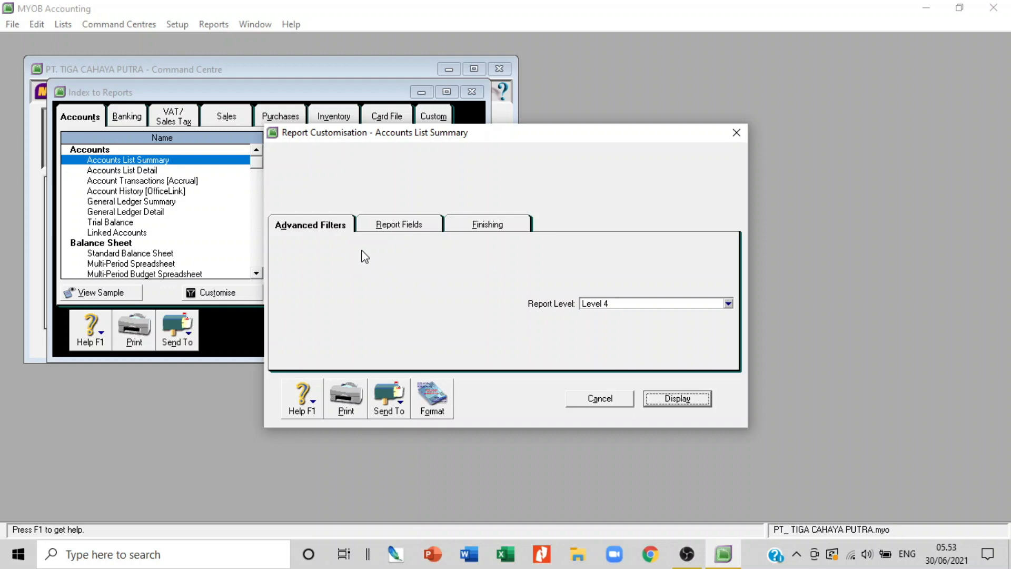
click(404, 225)
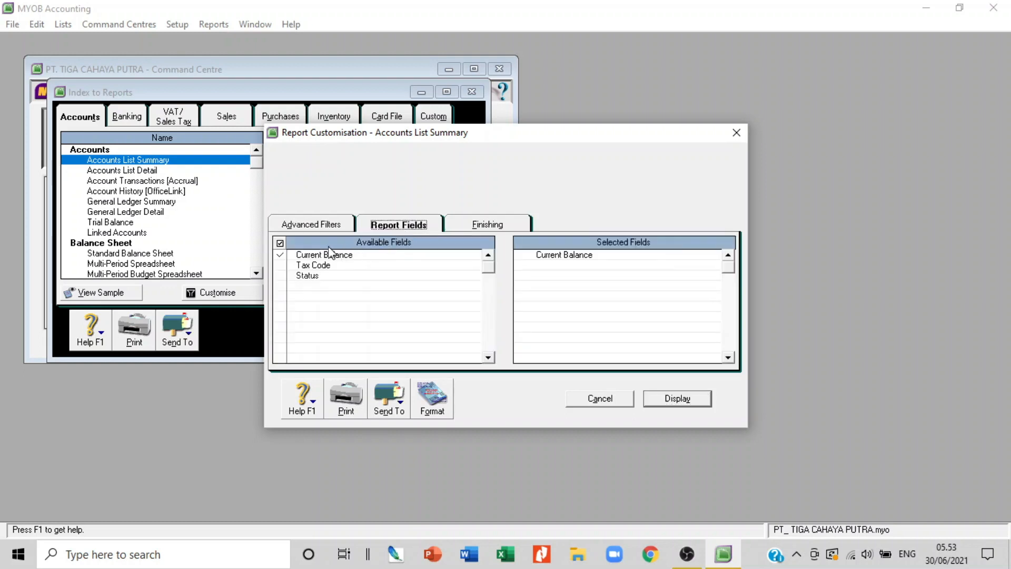
click(328, 226)
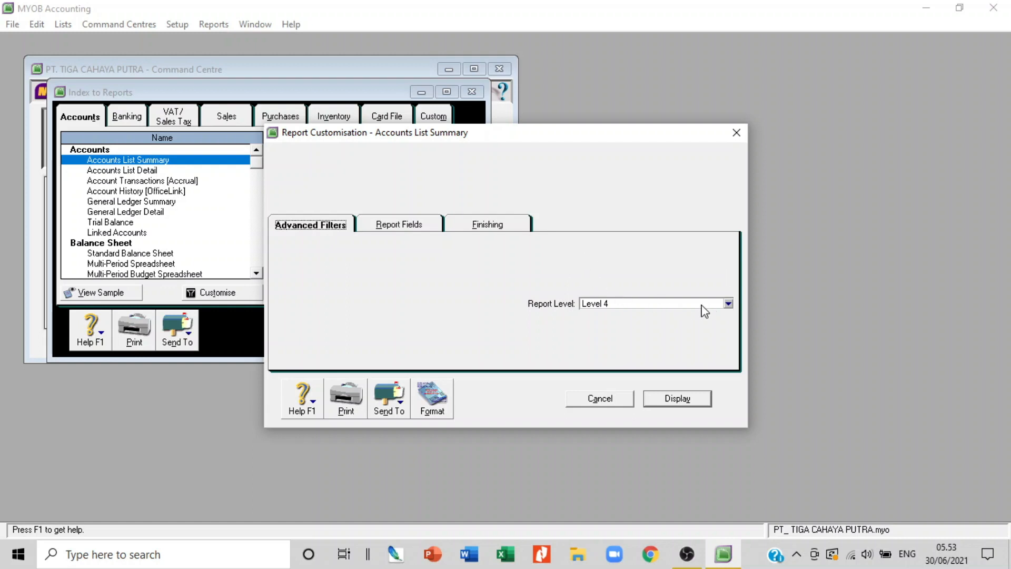
click(680, 400)
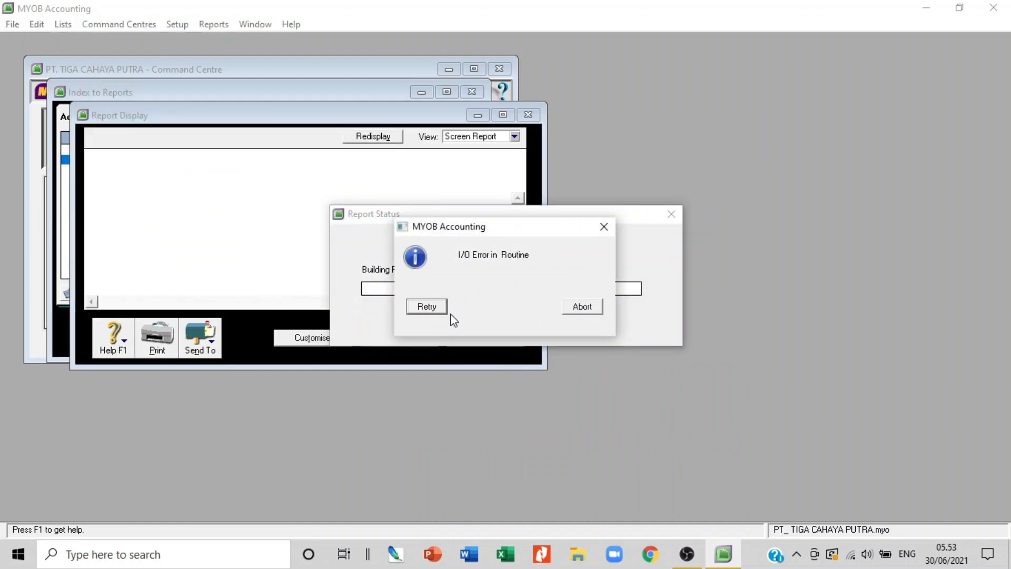
click(433, 307)
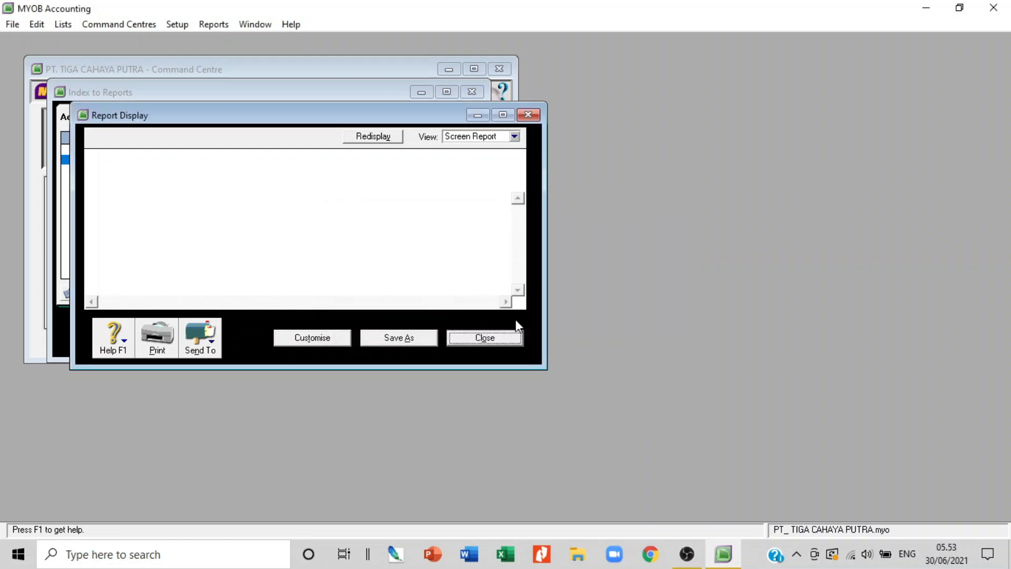
click(528, 115)
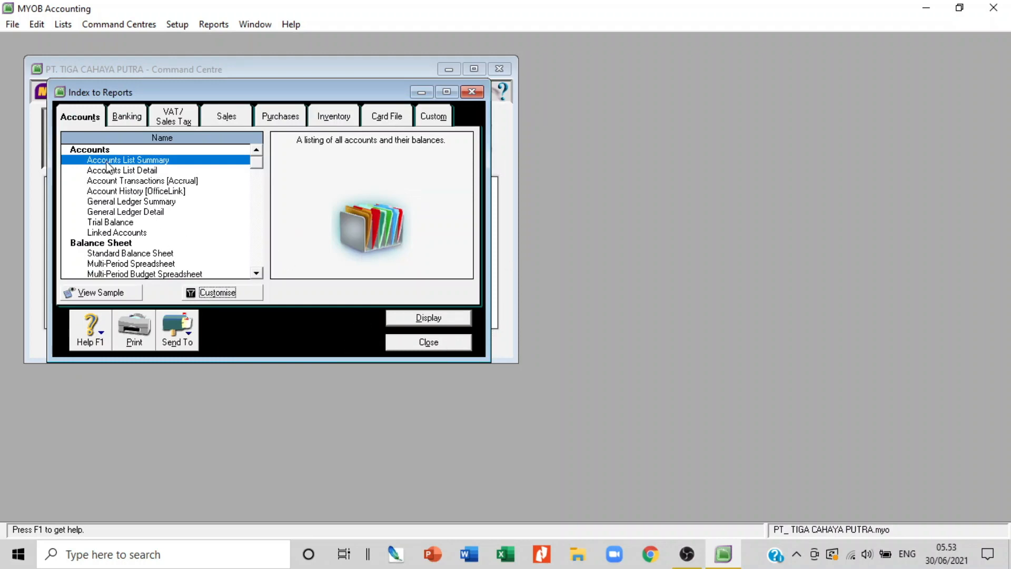
- Try to display the Standard Balance Sheet for the 13th Period with $0.00 balances included, and close the report
click(143, 255)
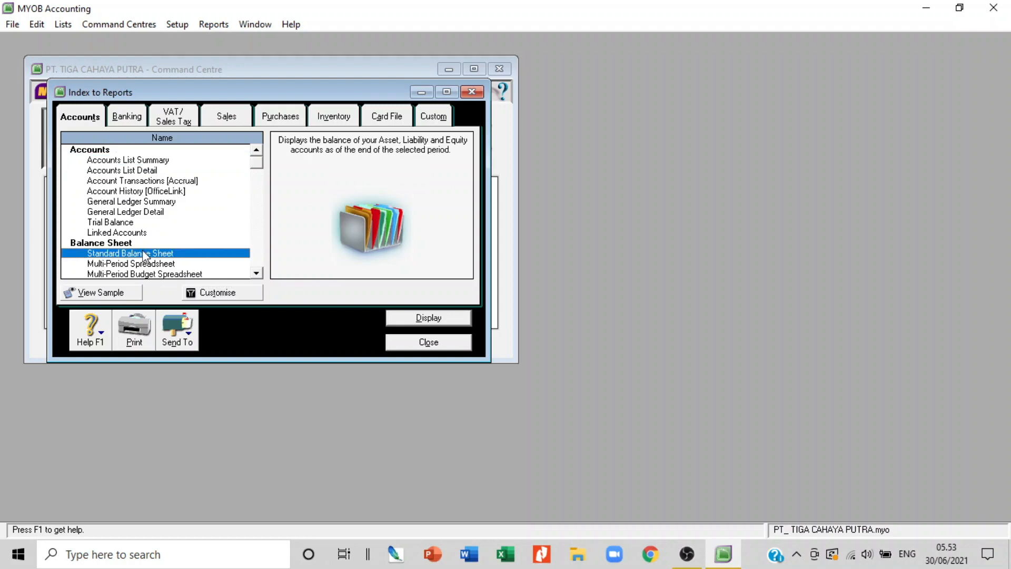
click(230, 292)
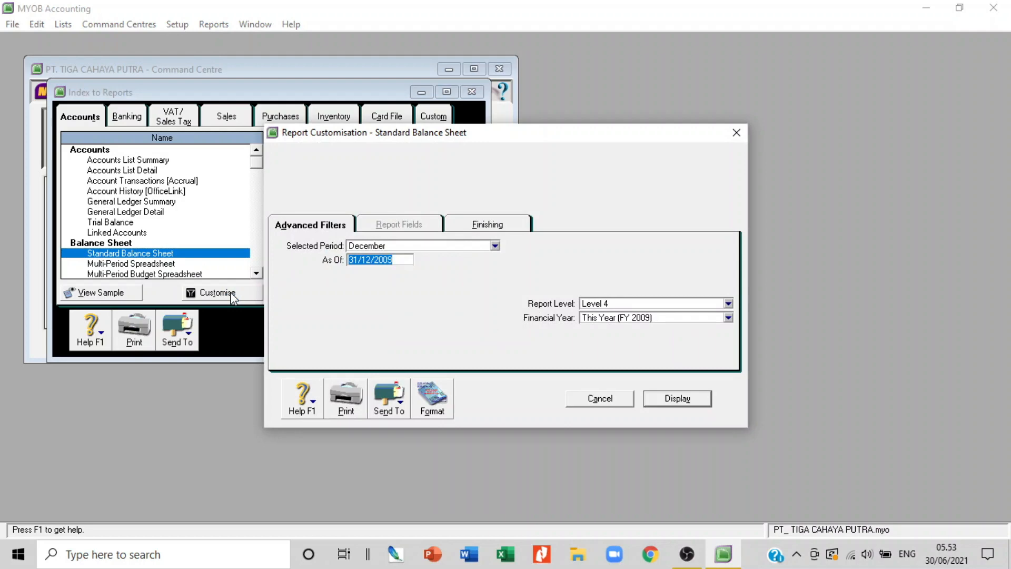
click(495, 246)
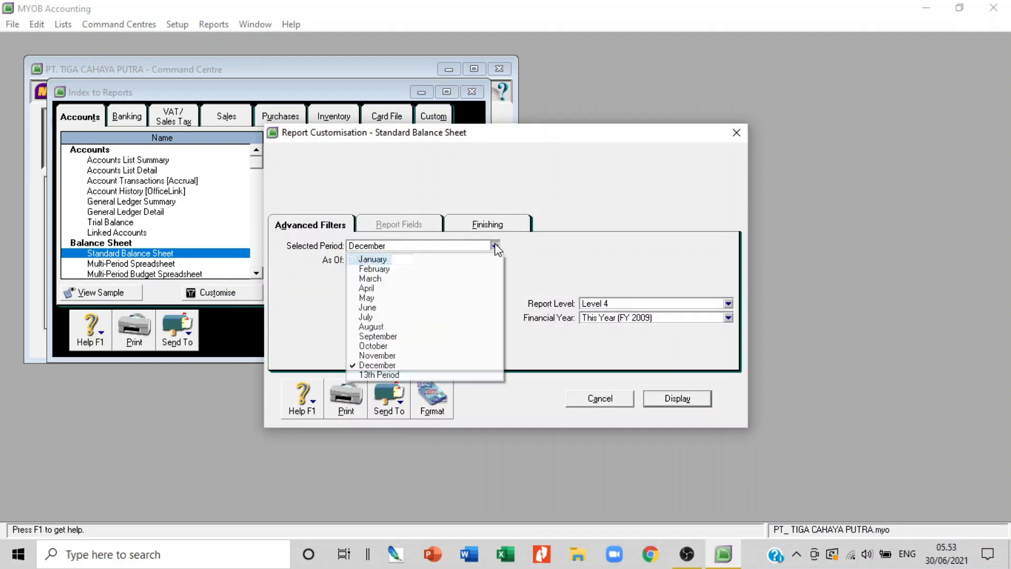
click(384, 374)
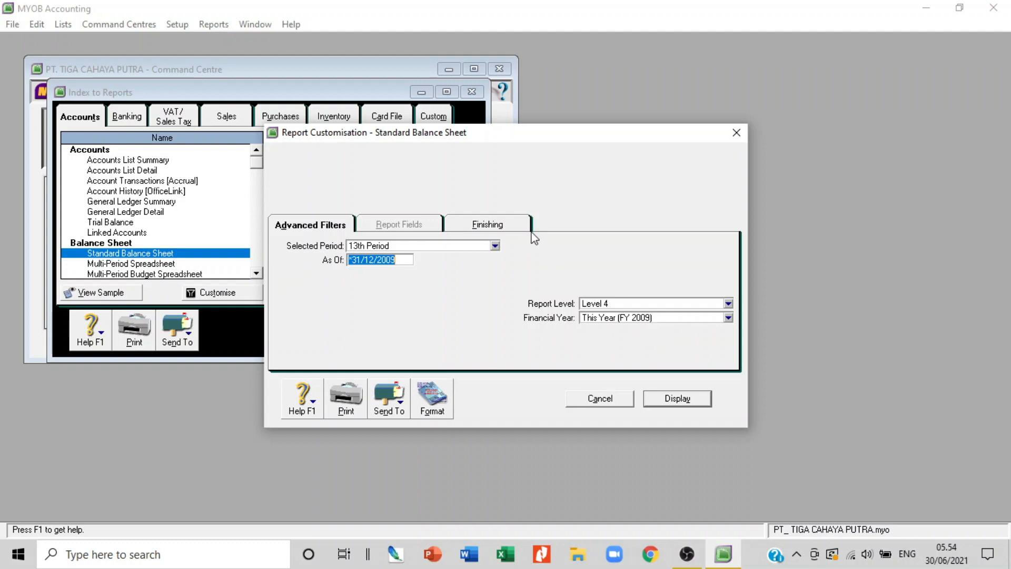
click(499, 229)
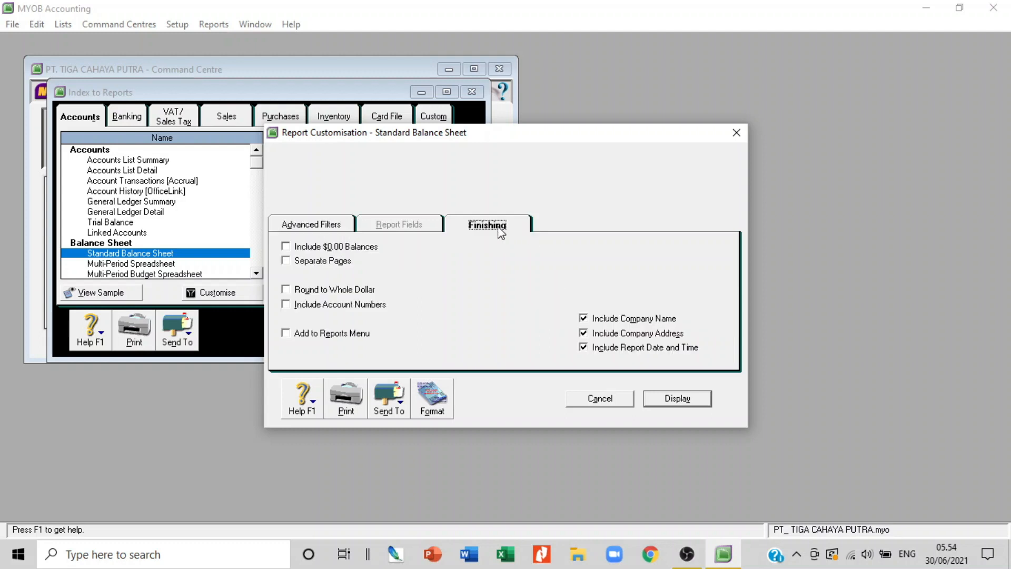
click(288, 252)
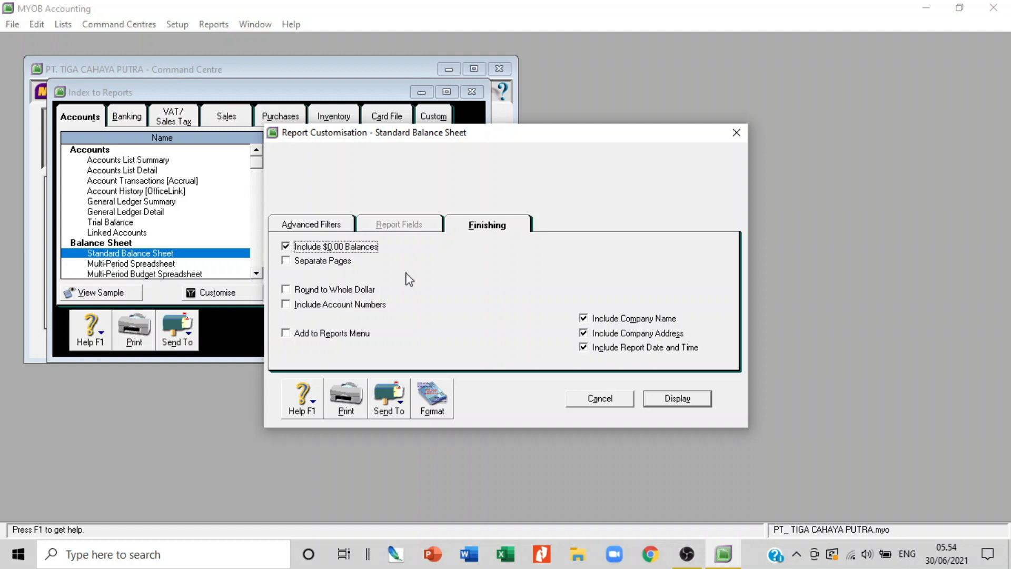
click(690, 403)
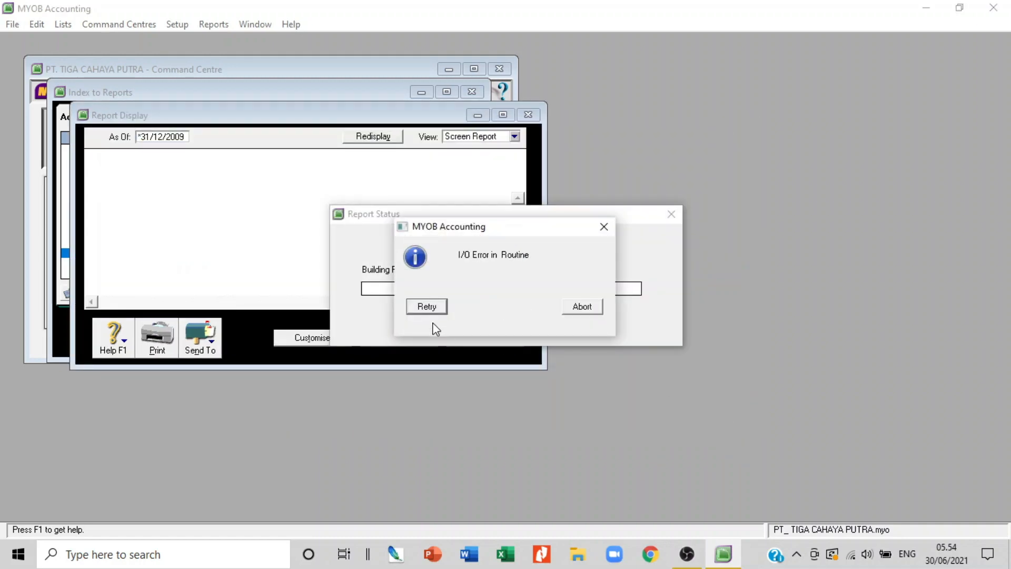
click(431, 307)
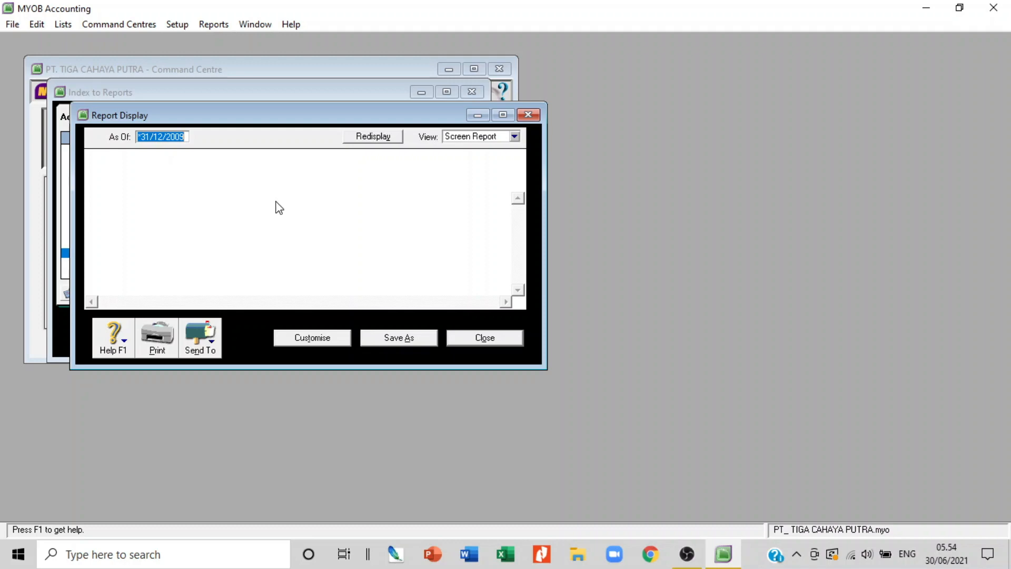
click(489, 340)
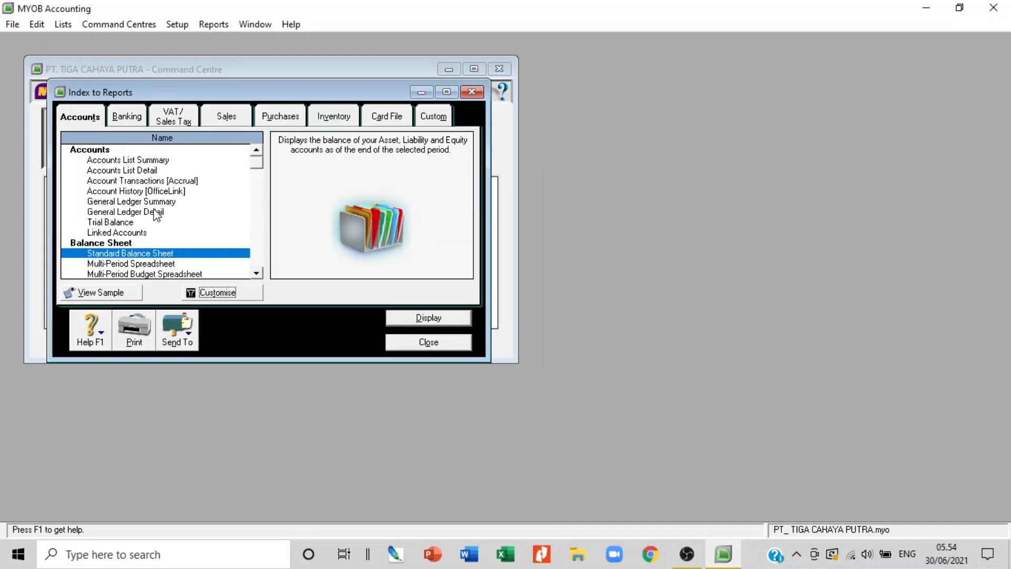
- Display the Income Statement [Accrual] report from January through the 13th Period of 2009
scroll(156, 213, down, 2)
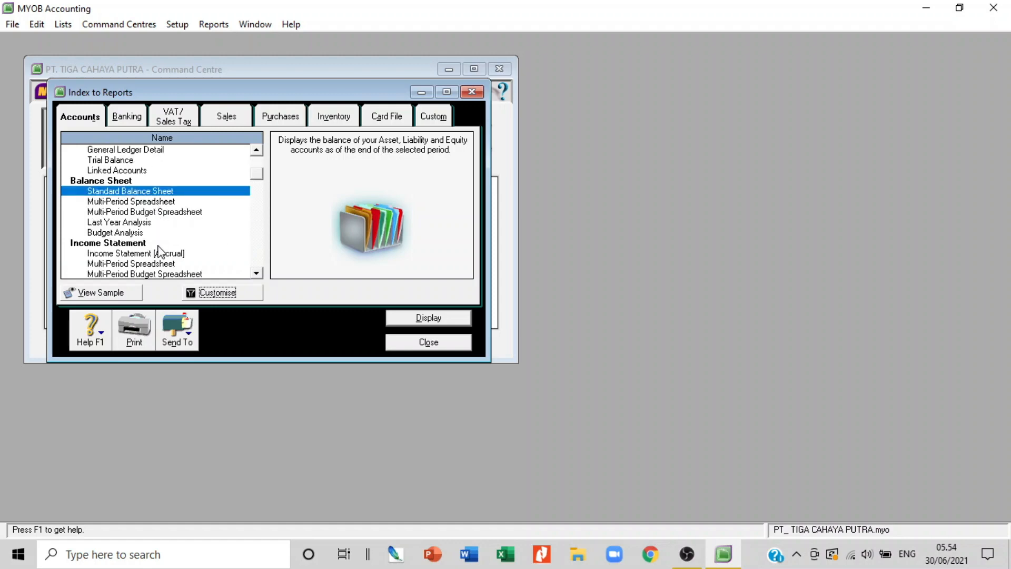
click(148, 253)
scroll(182, 240, down, 1)
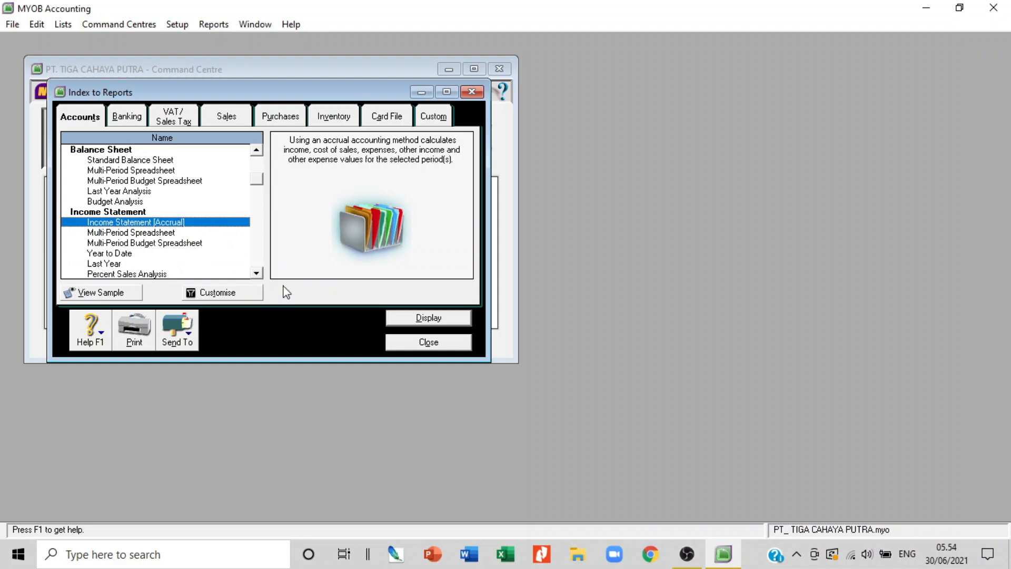
click(219, 291)
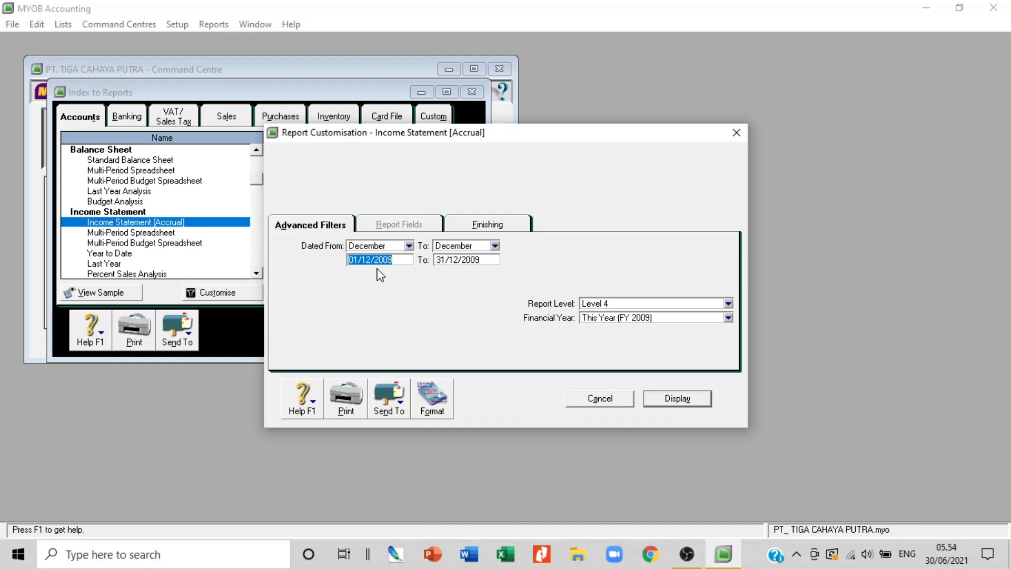
click(409, 246)
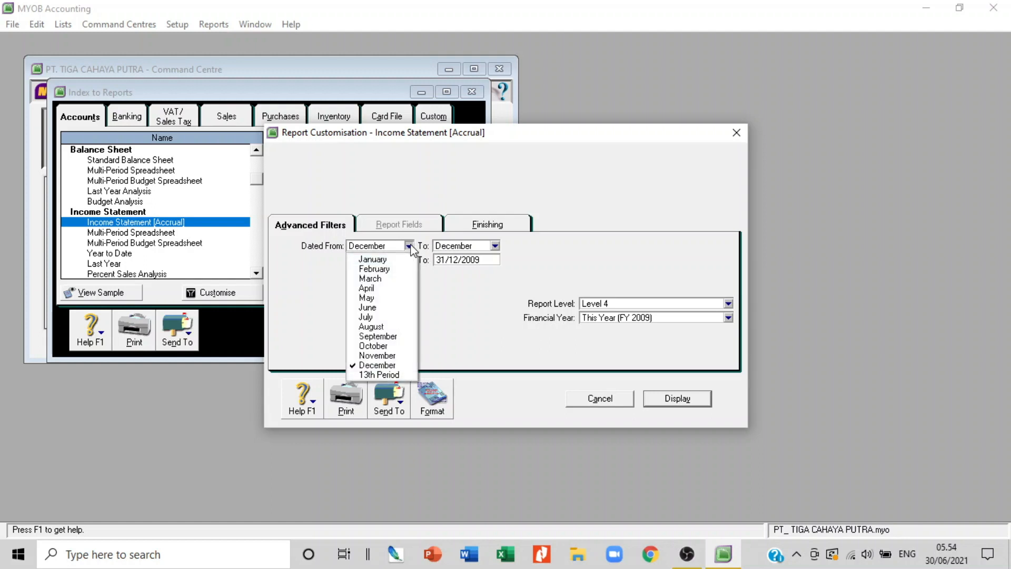
click(404, 259)
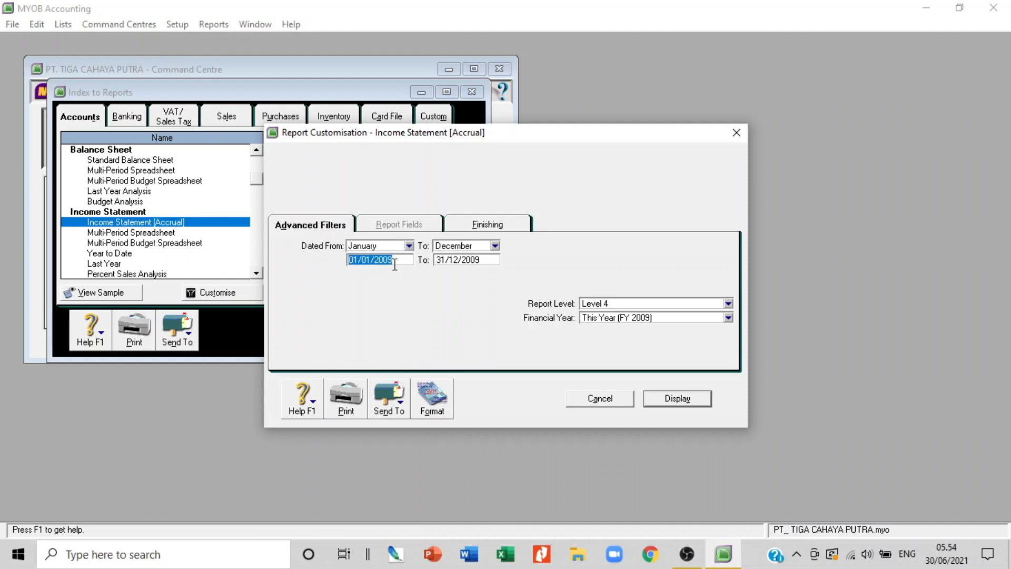
click(495, 245)
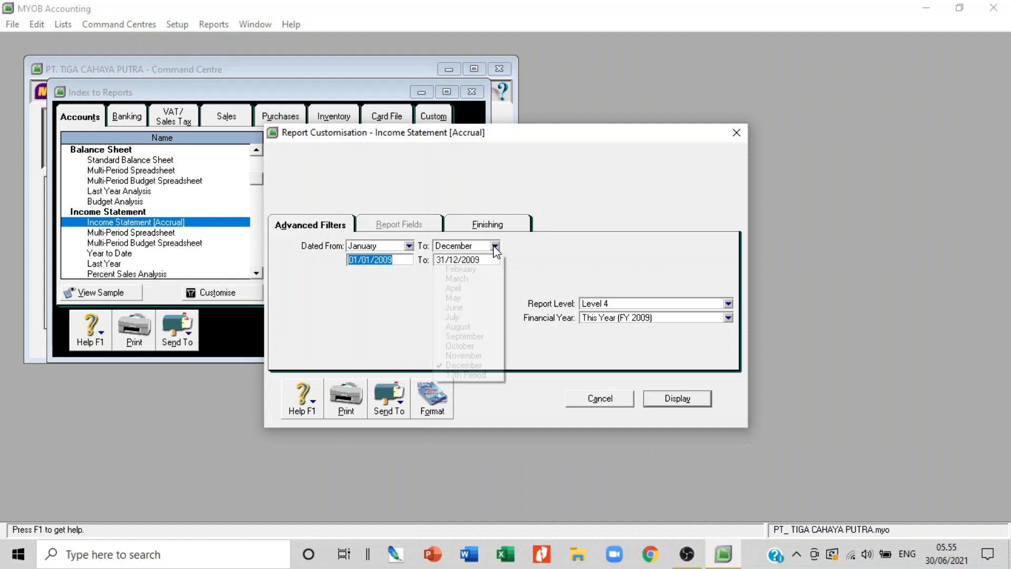
click(463, 375)
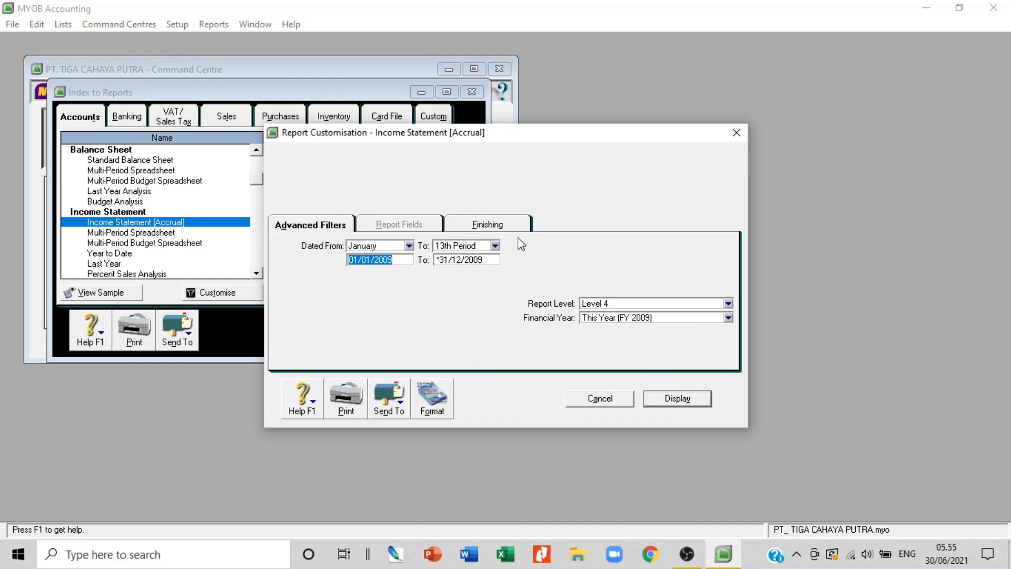
click(506, 228)
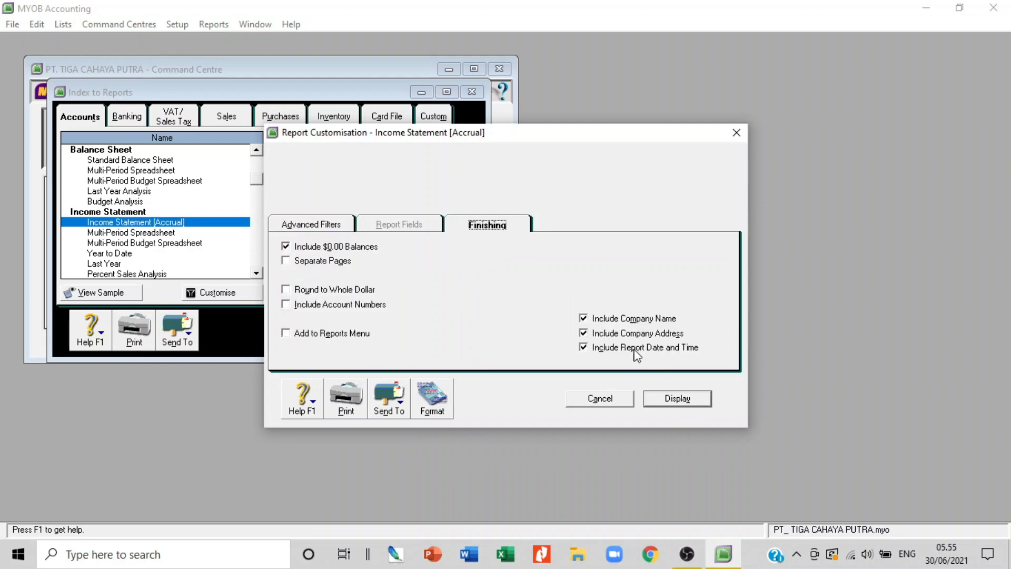
click(676, 402)
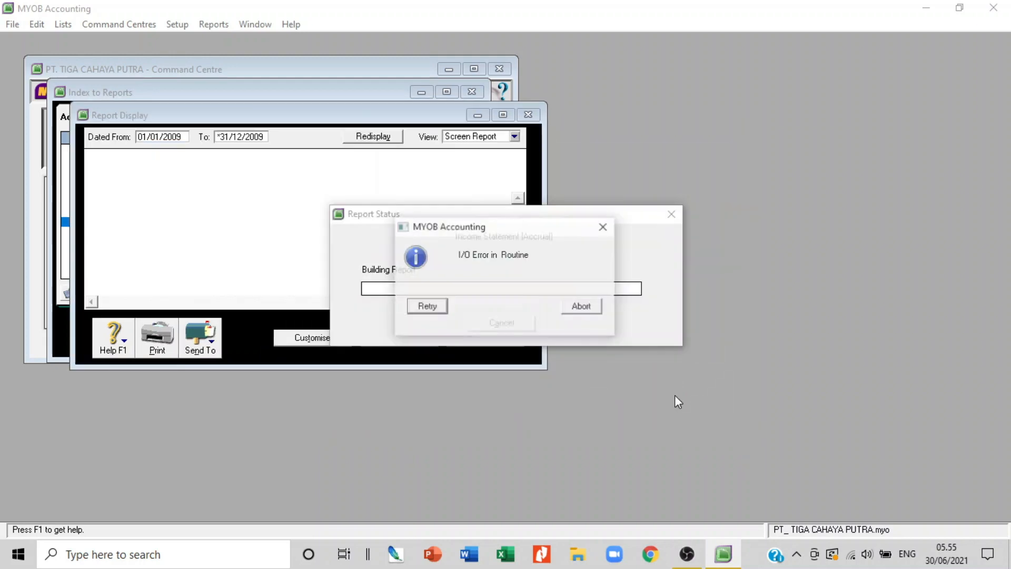
click(428, 311)
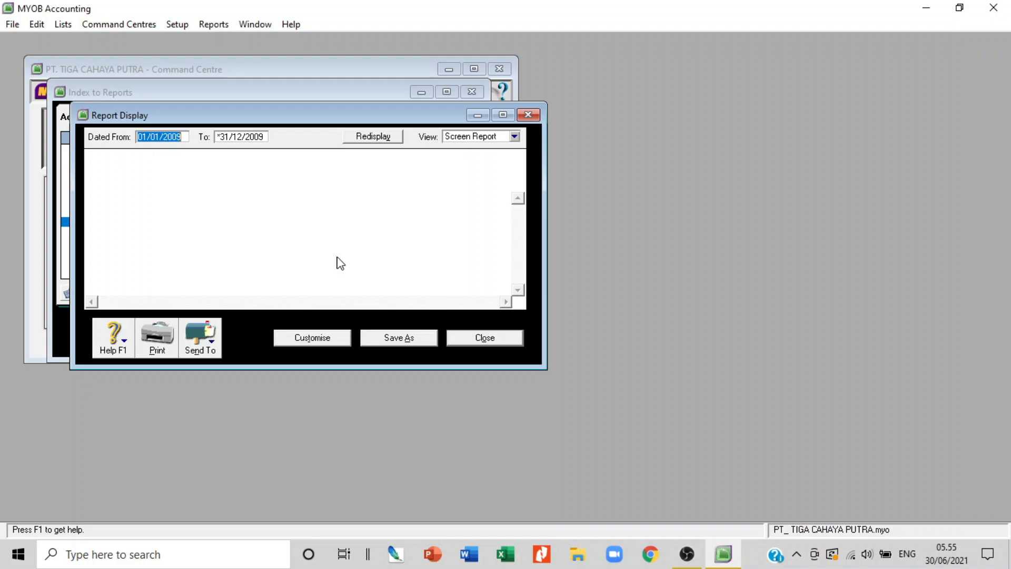
- Examine the transactions behind the Sales amount in the income statement, and close the transaction list
double_click(366, 205)
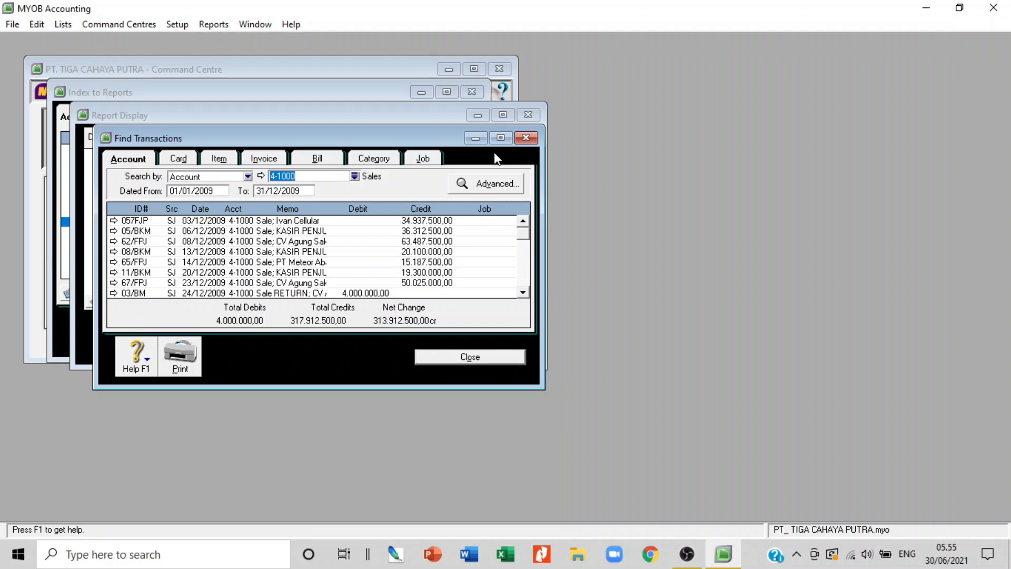
click(501, 138)
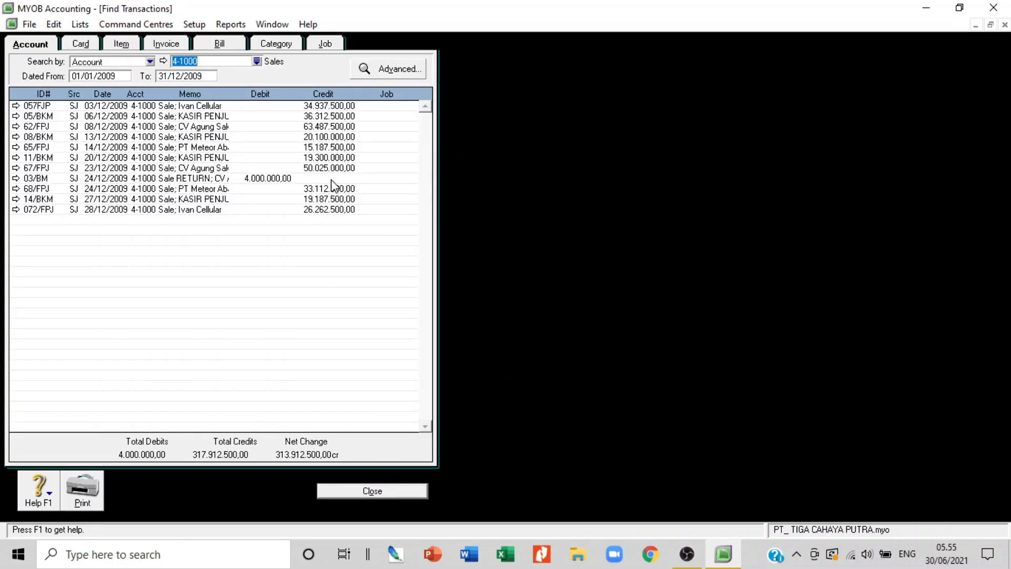
click(397, 492)
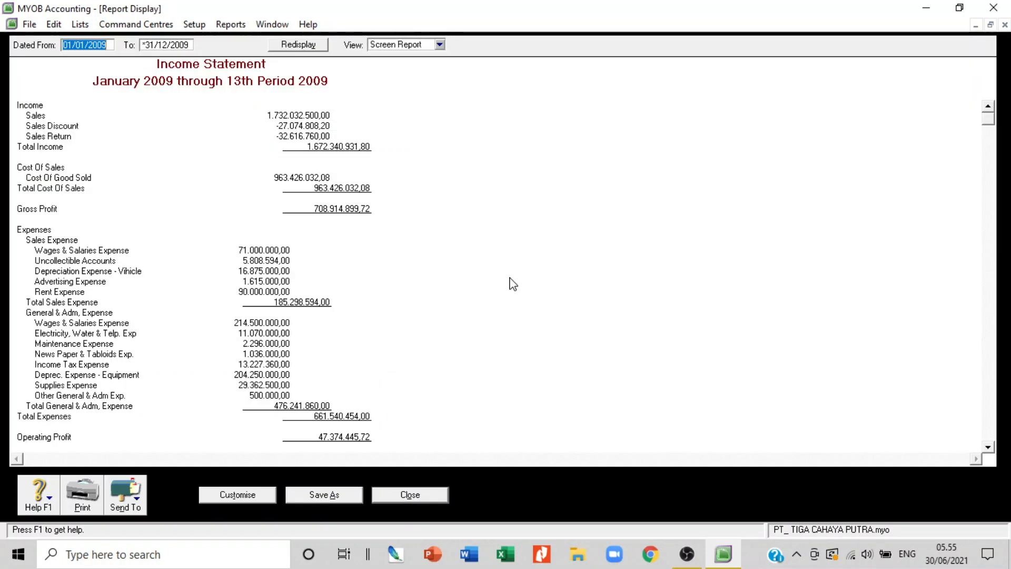
click(990, 24)
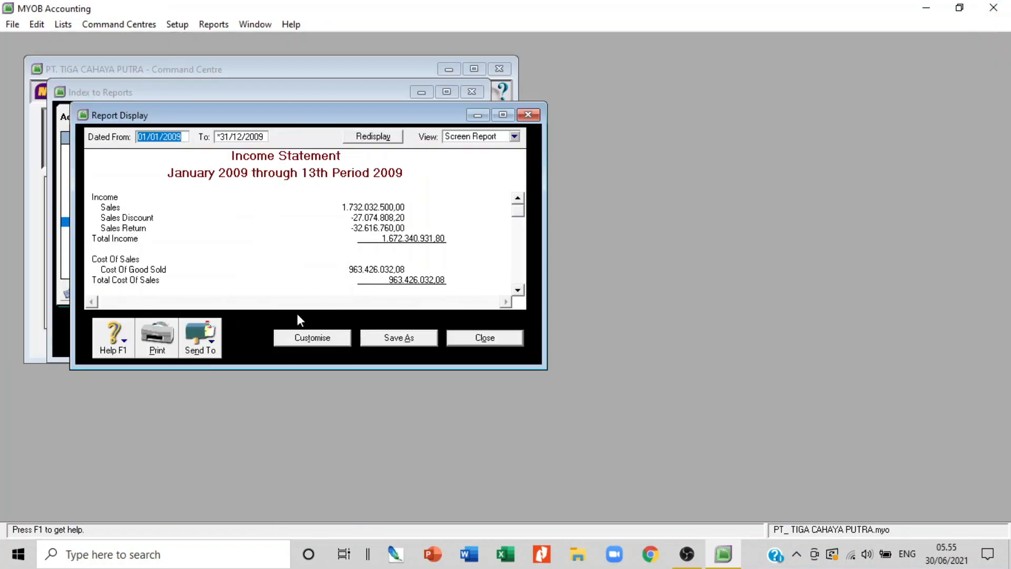
- Review the full income statement from income down to net profit, and close the report
mouse_move(318, 121)
mouse_down()
mouse_move(874, 54)
mouse_move(470, 132)
mouse_move(316, 131)
mouse_move(331, 114)
mouse_up()
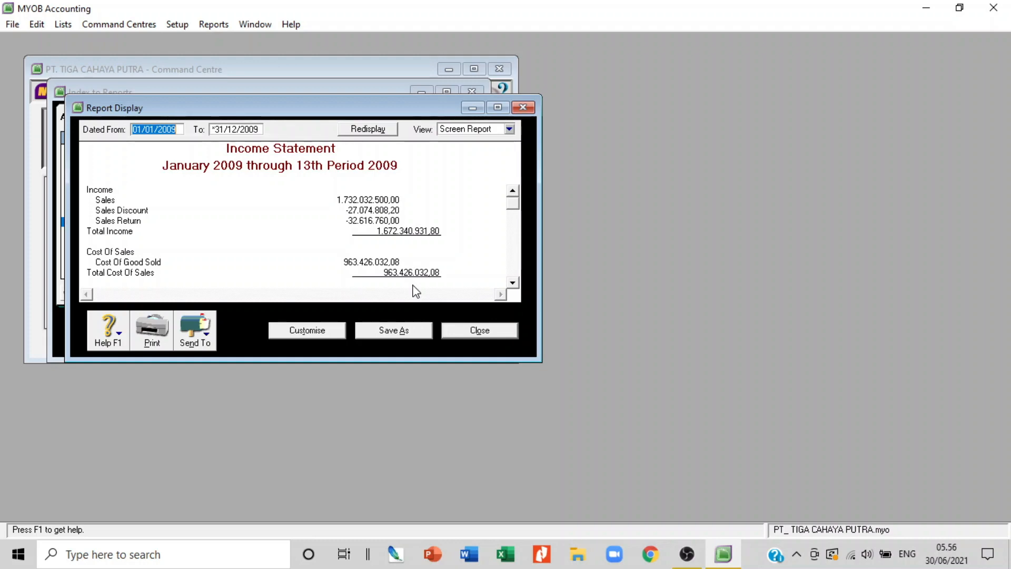
scroll(416, 290, down, 4)
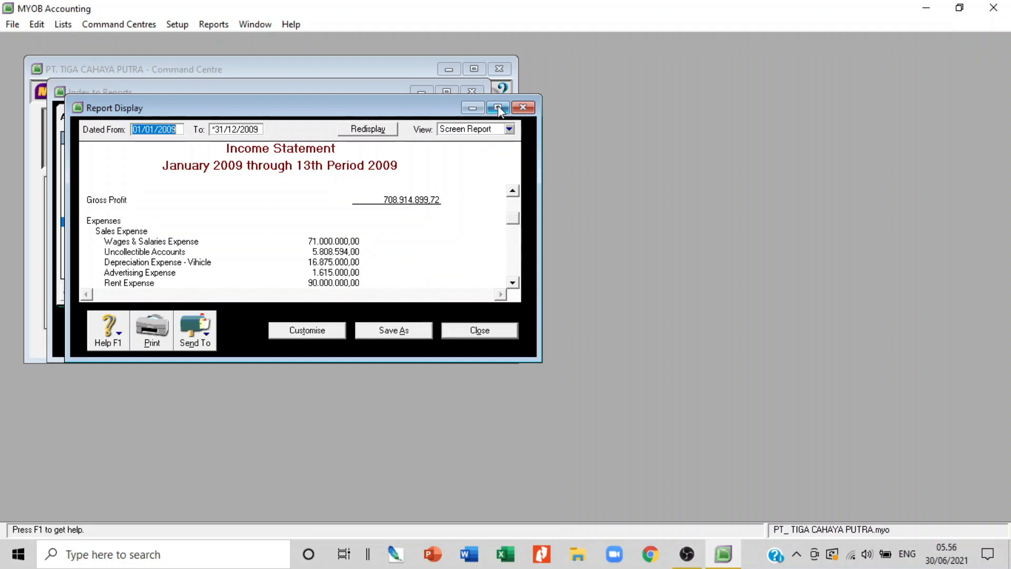
click(498, 108)
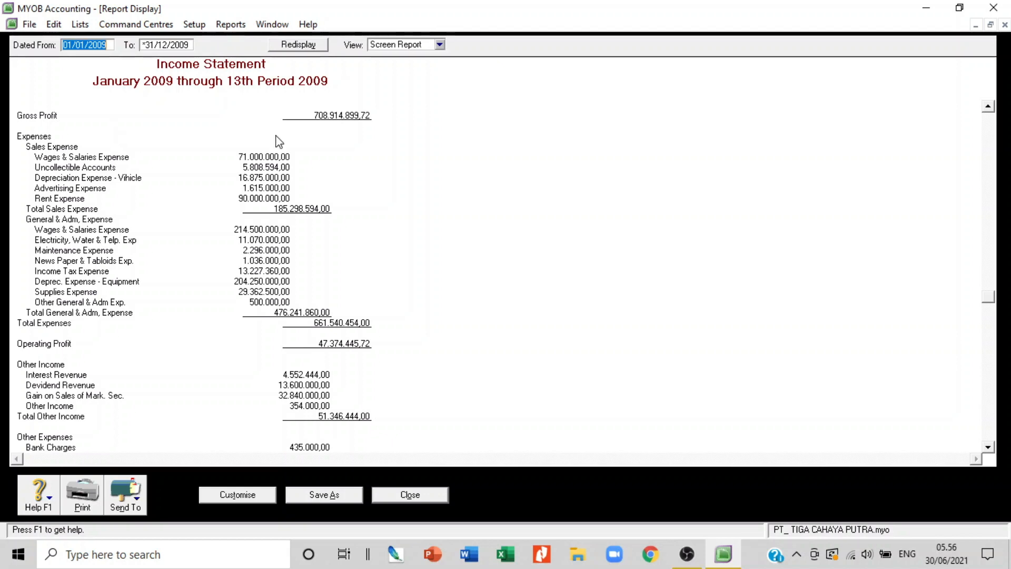
scroll(309, 138, up, 3)
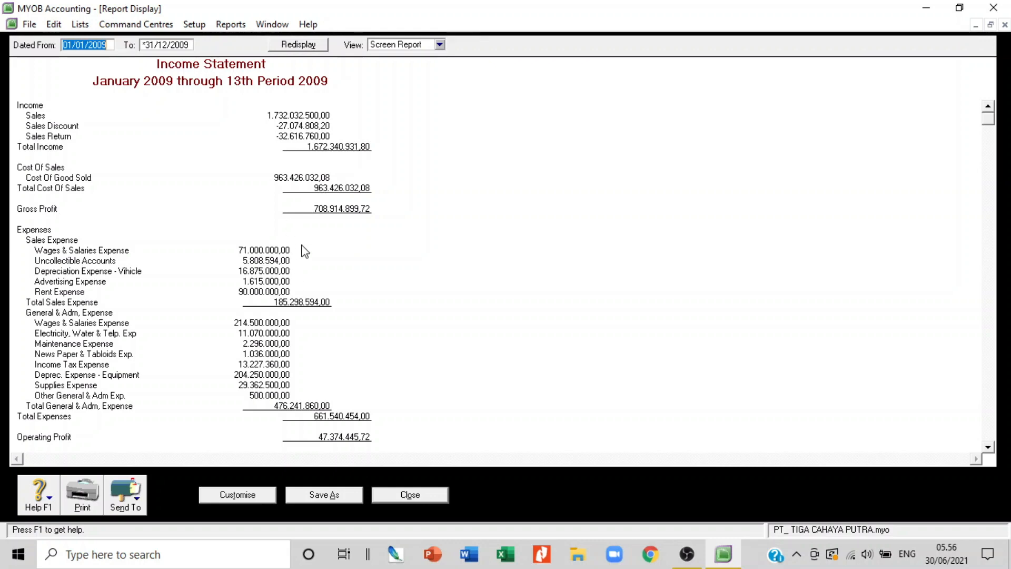
scroll(346, 258, down, 5)
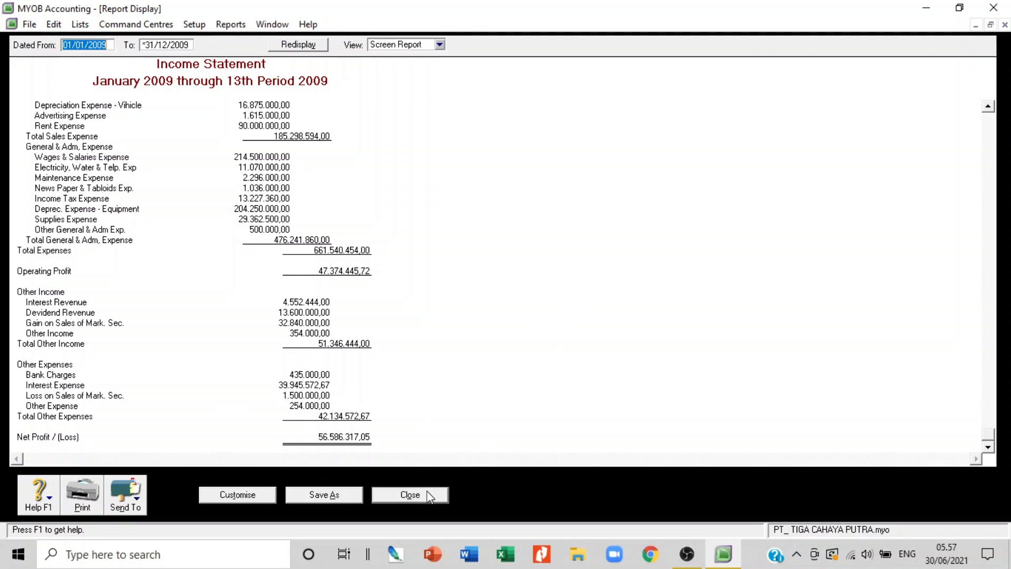
click(411, 494)
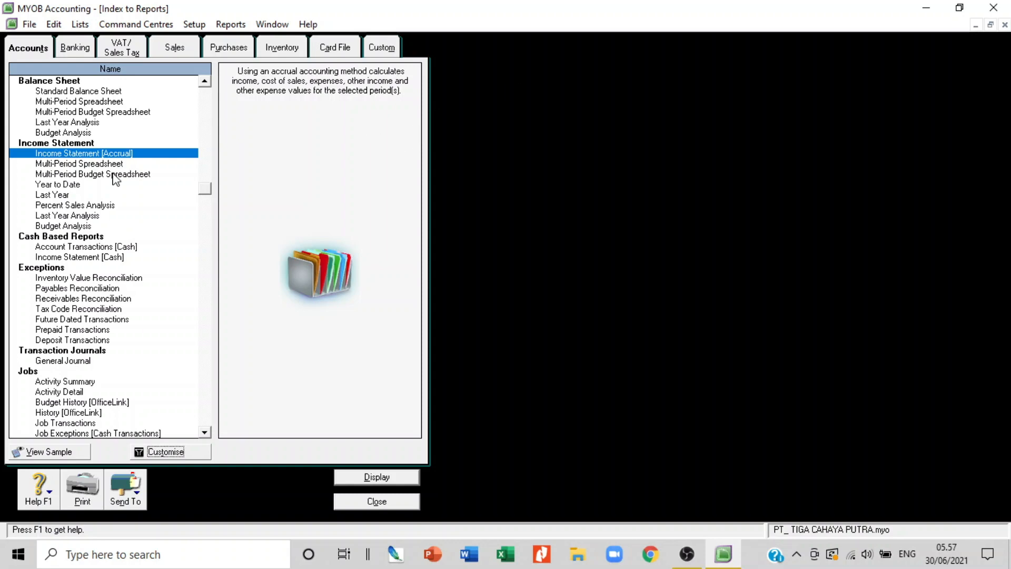
- Display the Standard Balance Sheet as of the 13th Period with $0.00 balances included, and review its assets and liabilities
scroll(104, 165, up, 3)
click(91, 188)
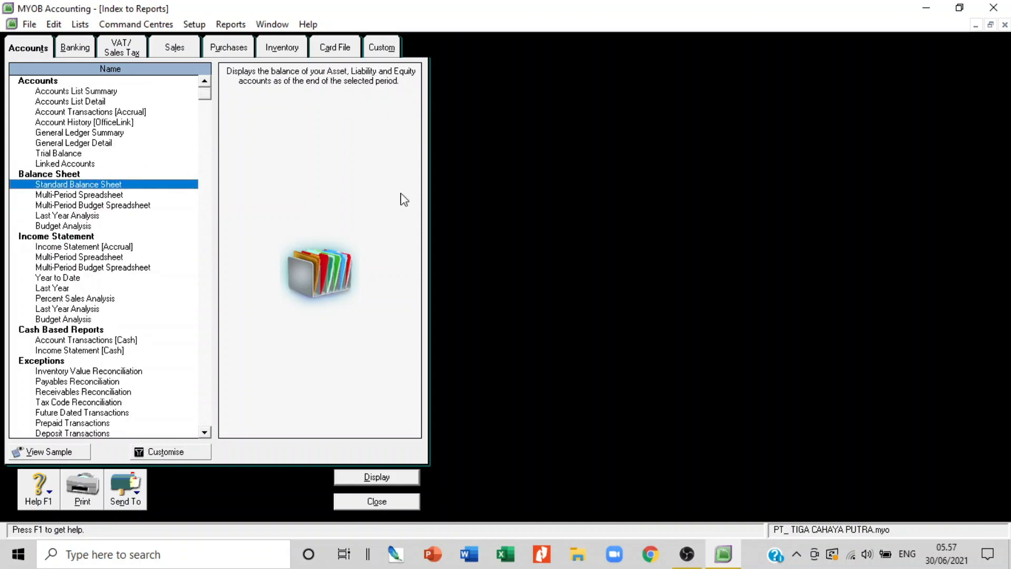
click(175, 454)
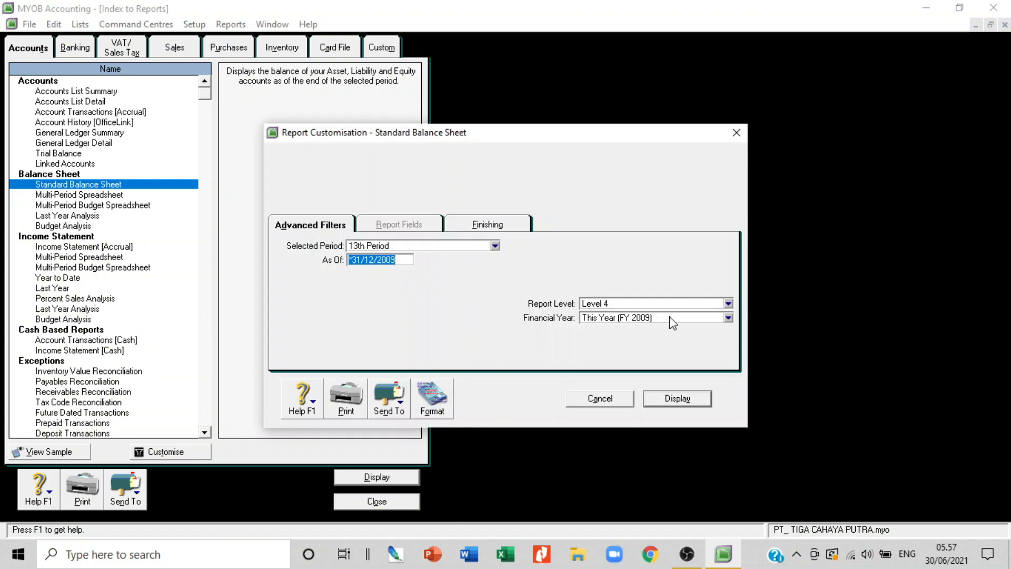
click(493, 227)
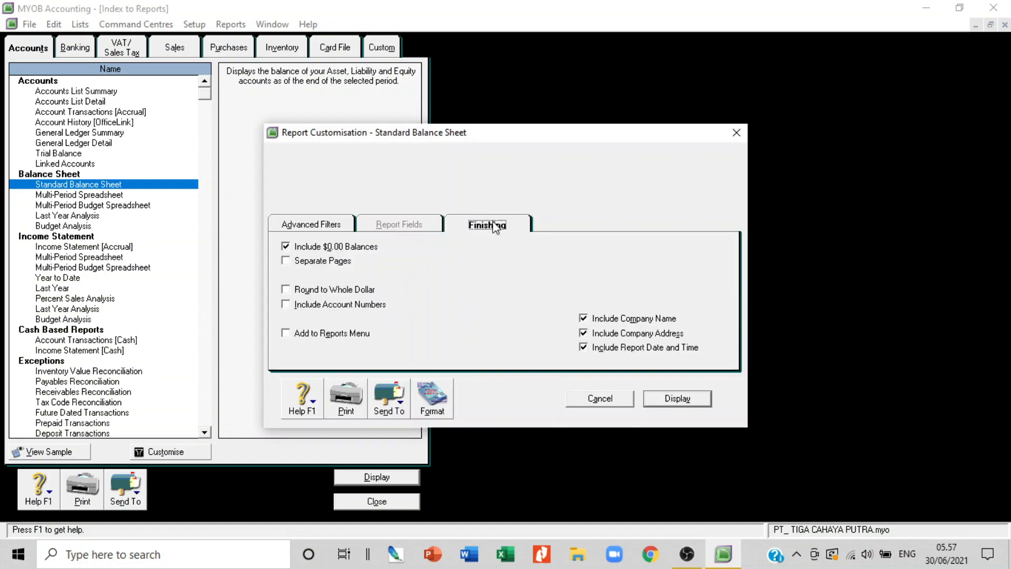
click(705, 399)
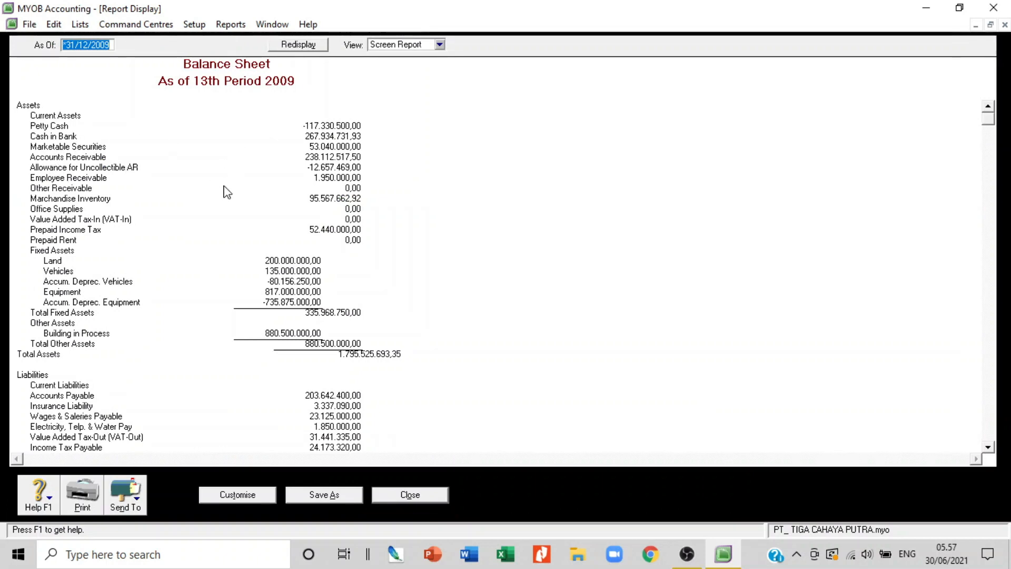
scroll(228, 192, down, 5)
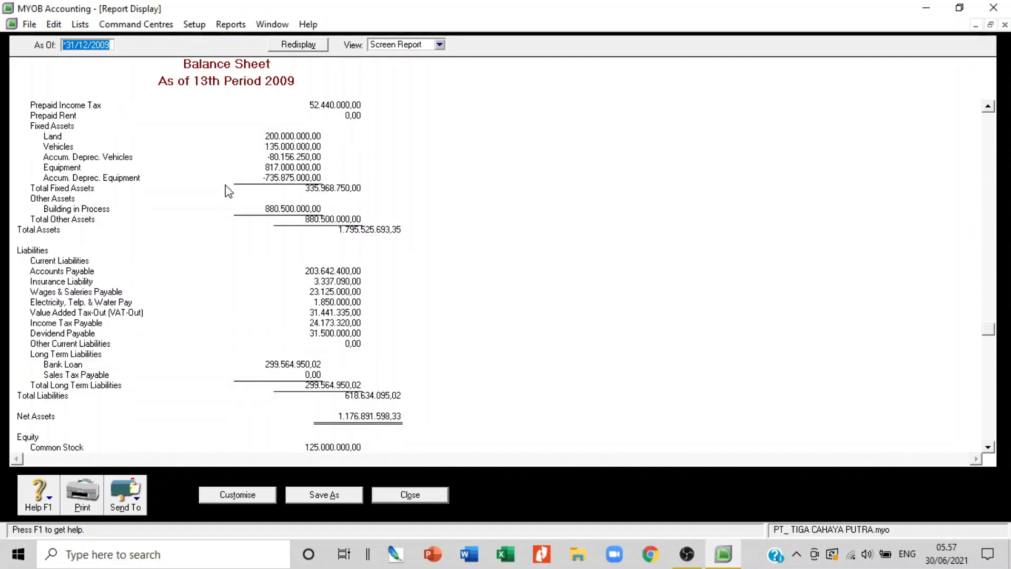
scroll(228, 191, up, 5)
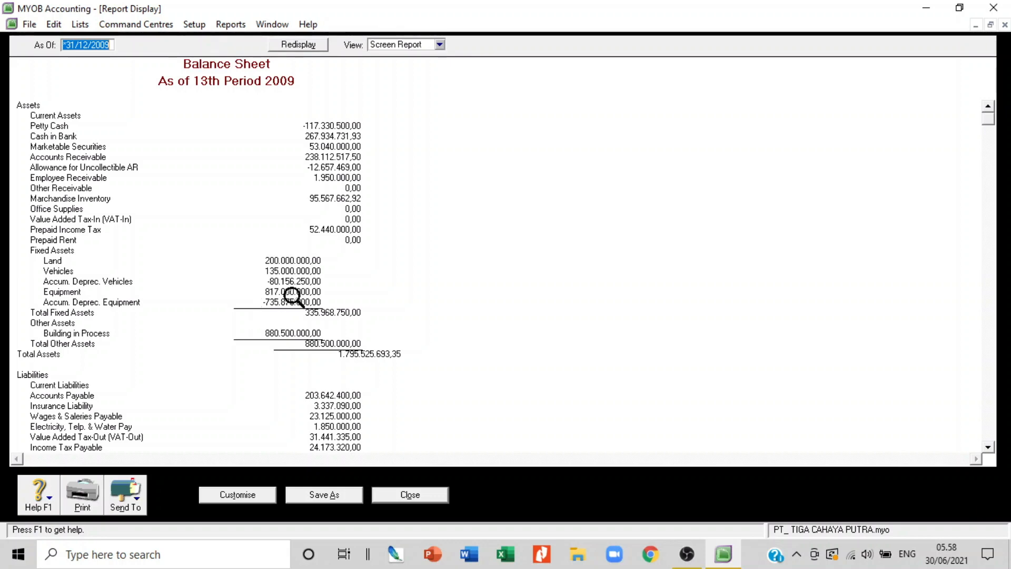
- Review the balance sheet's assets, liabilities and equity down to total equity, and close the report
scroll(293, 295, down, 4)
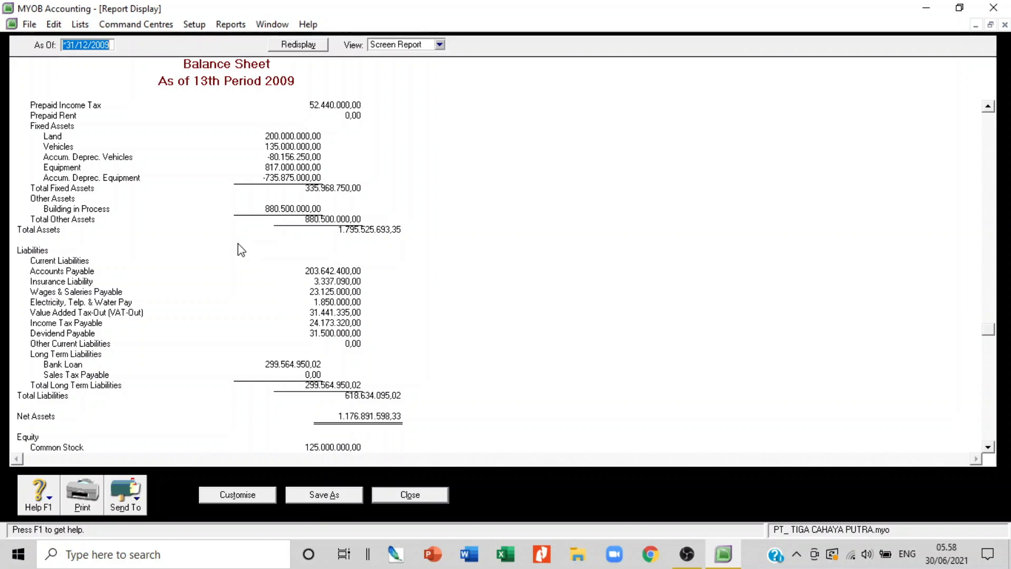
scroll(261, 324, down, 2)
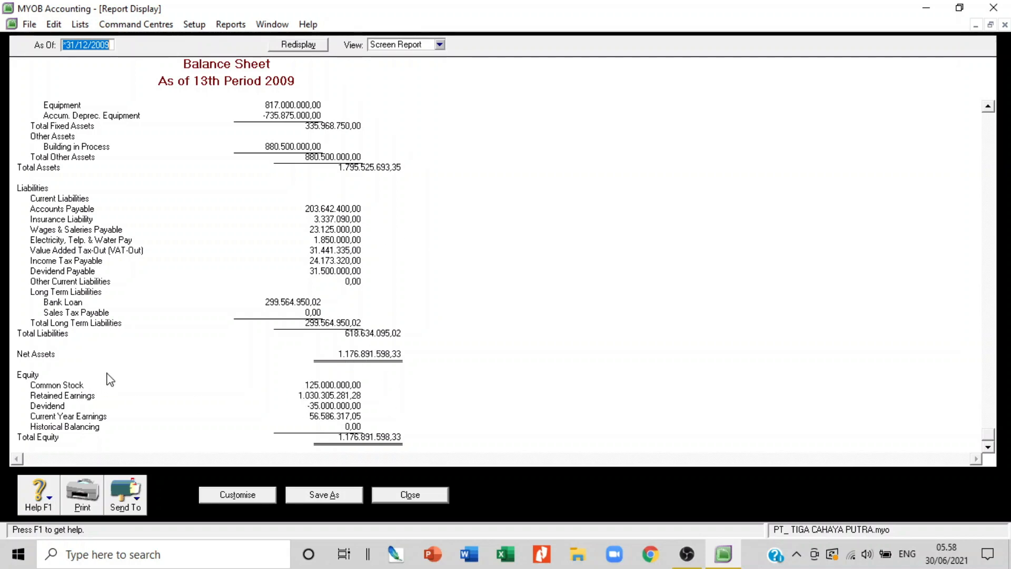
scroll(216, 228, up, 6)
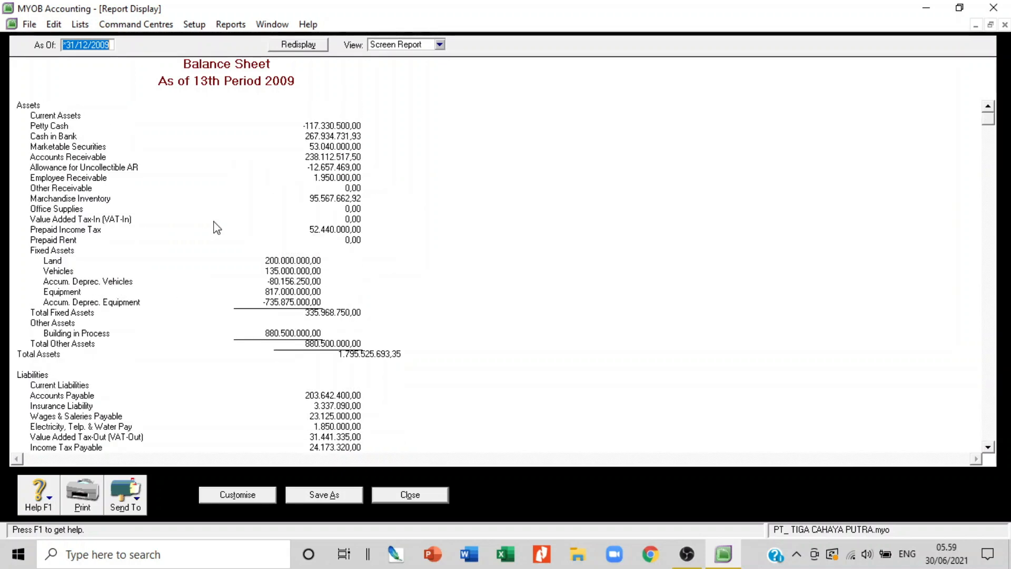
scroll(172, 216, down, 6)
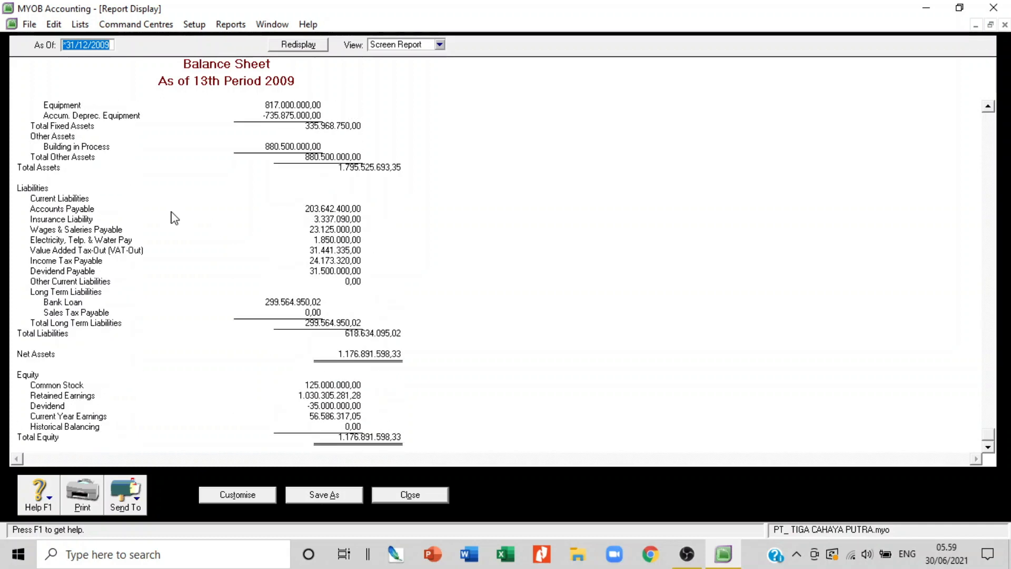
scroll(171, 213, up, 2)
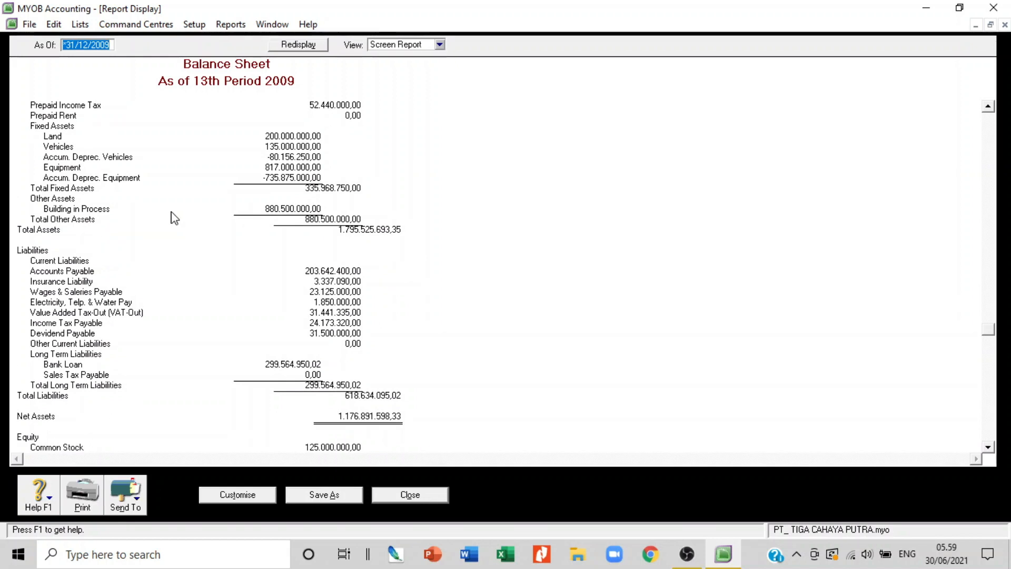
scroll(174, 219, down, 2)
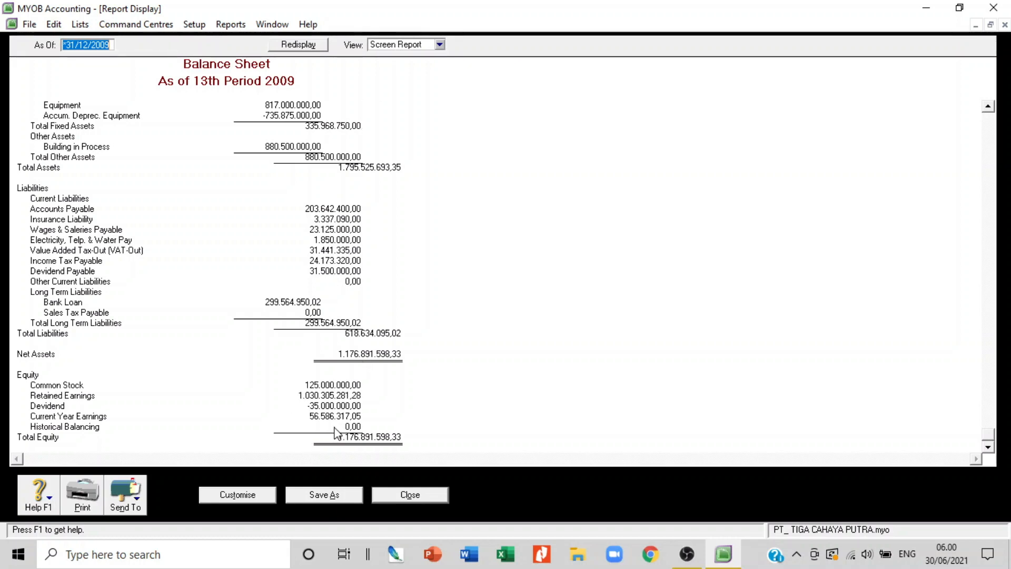
click(431, 497)
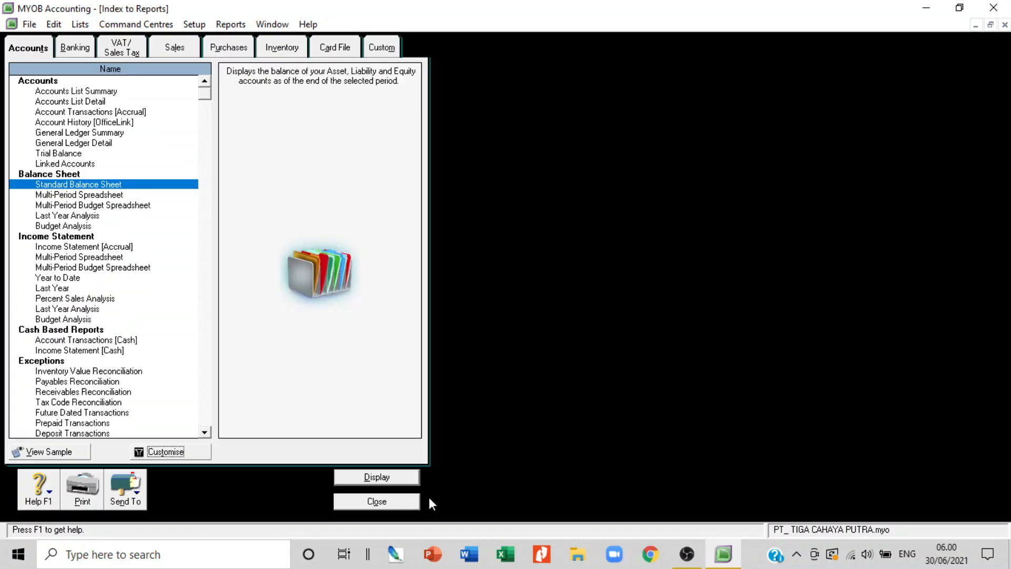
- Try to display the Income Statement [Accrual] for December 2009 at Level 4, and close the report
click(96, 248)
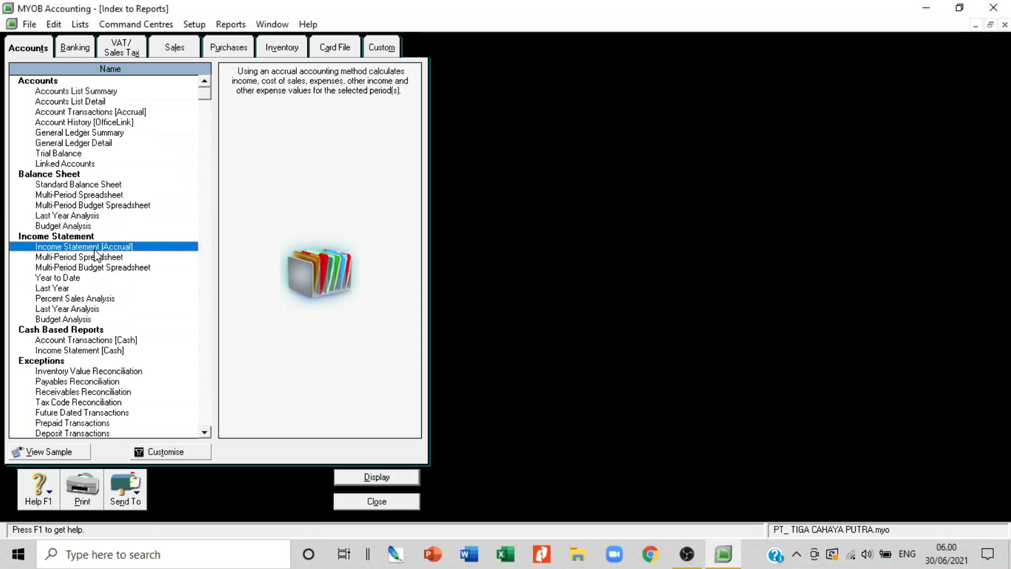
click(378, 477)
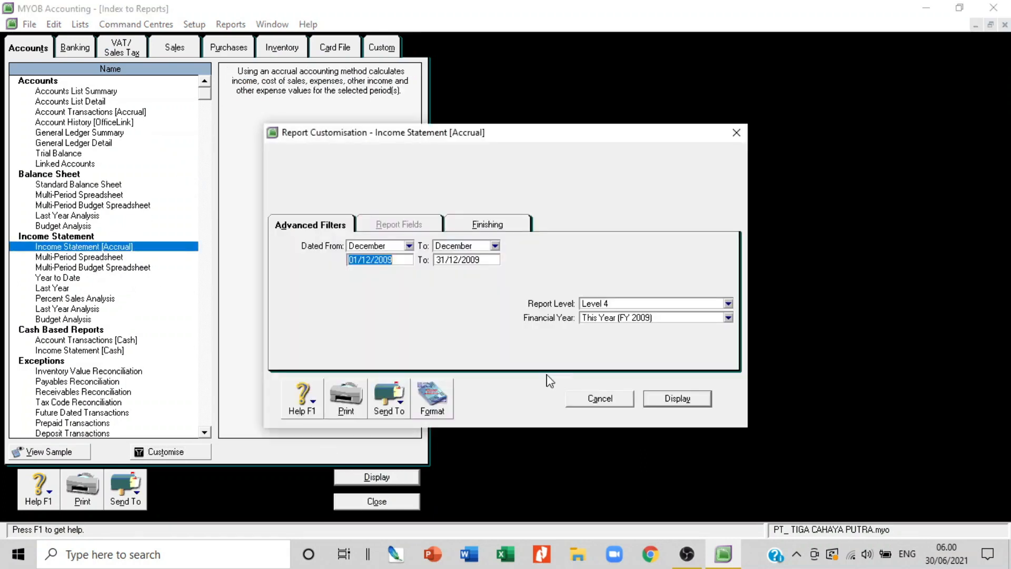
click(687, 404)
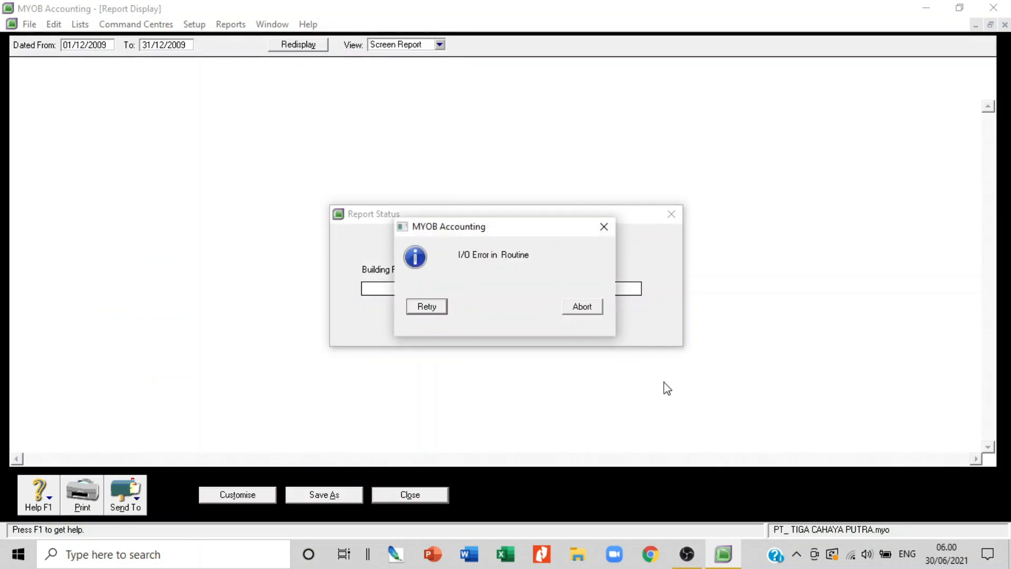
click(427, 307)
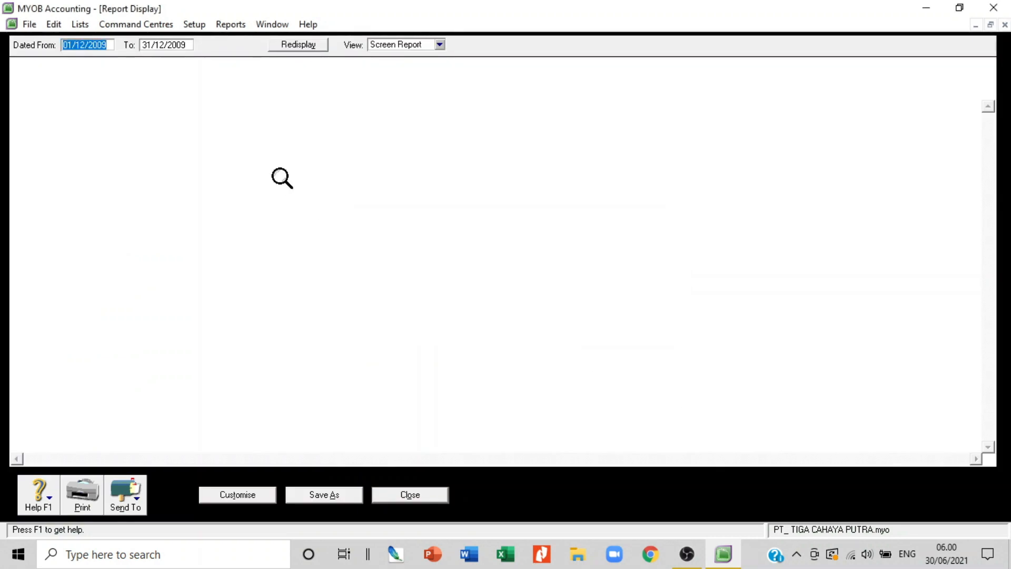
click(411, 495)
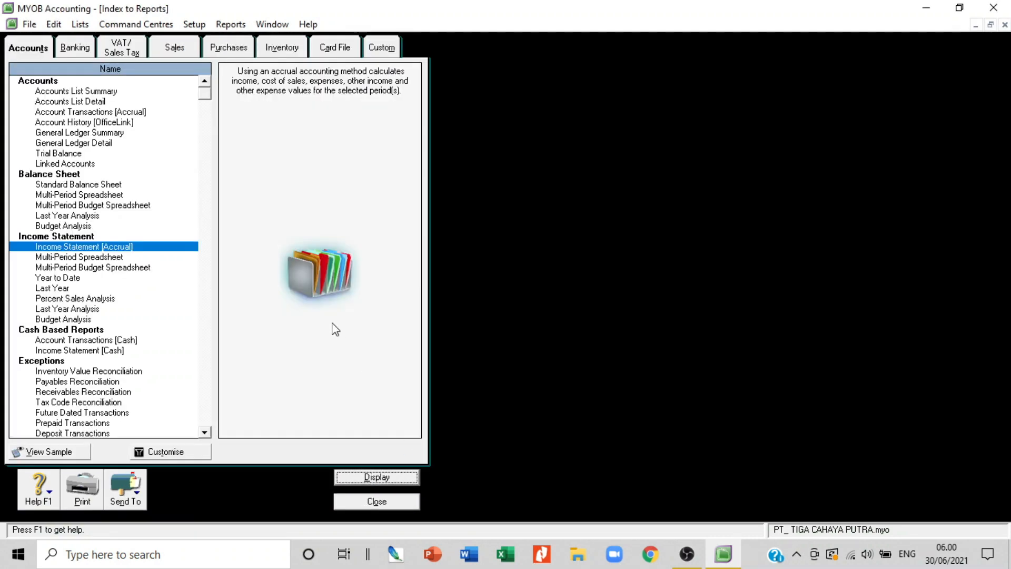
- Retry the December 2009 Income Statement [Accrual] after checking its finishing options, and return to the report index
click(377, 477)
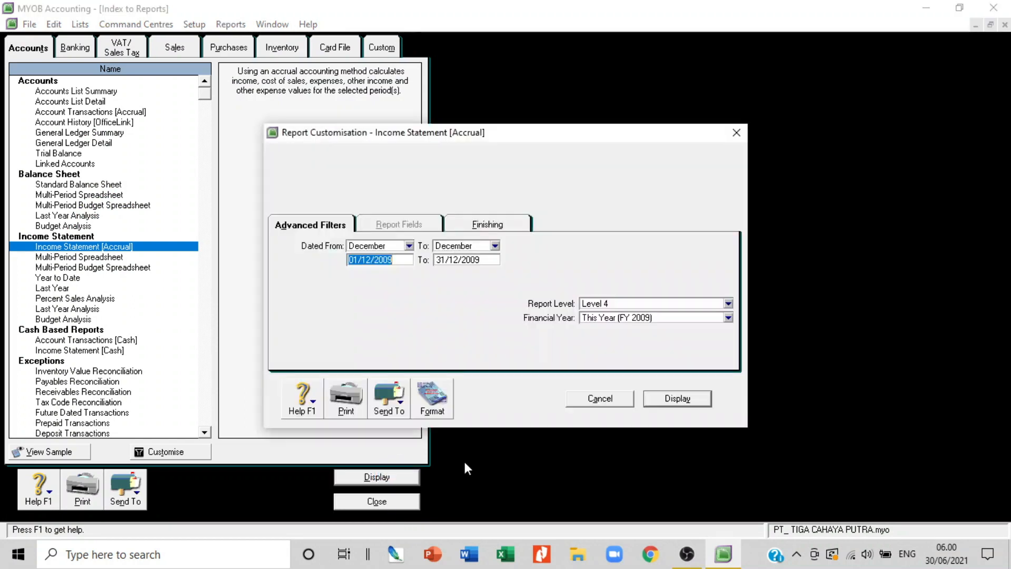
click(504, 226)
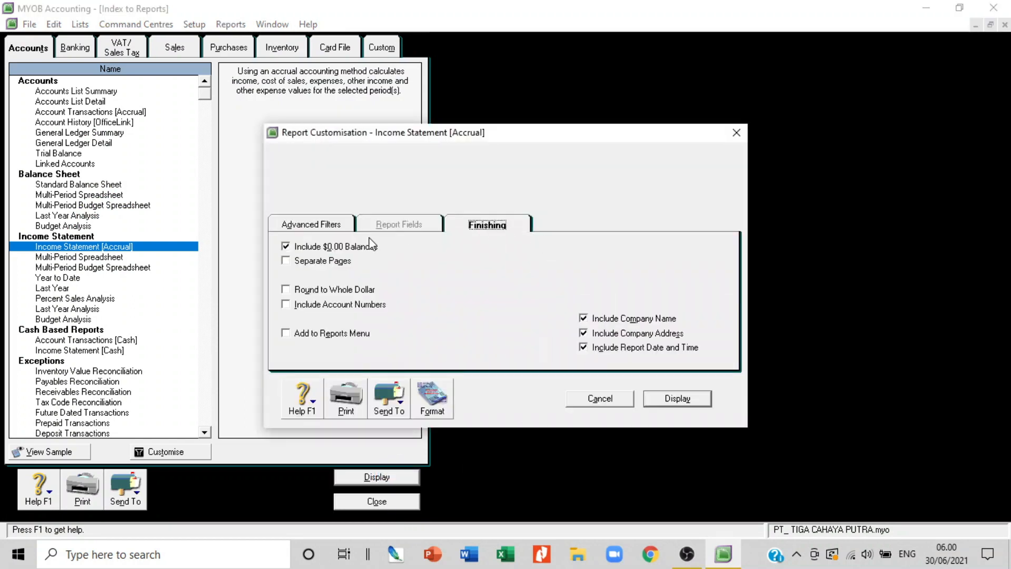
click(678, 398)
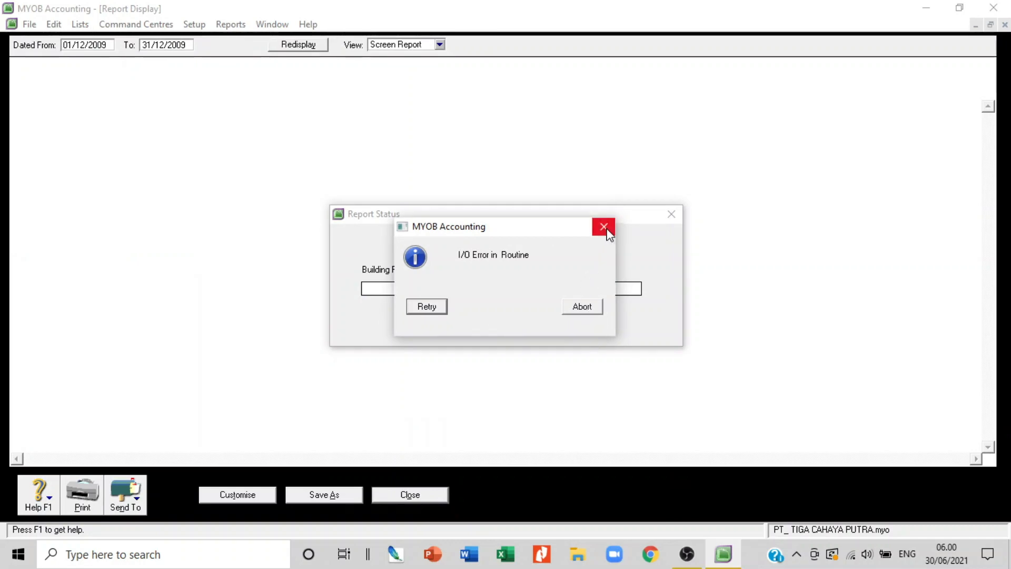
click(427, 306)
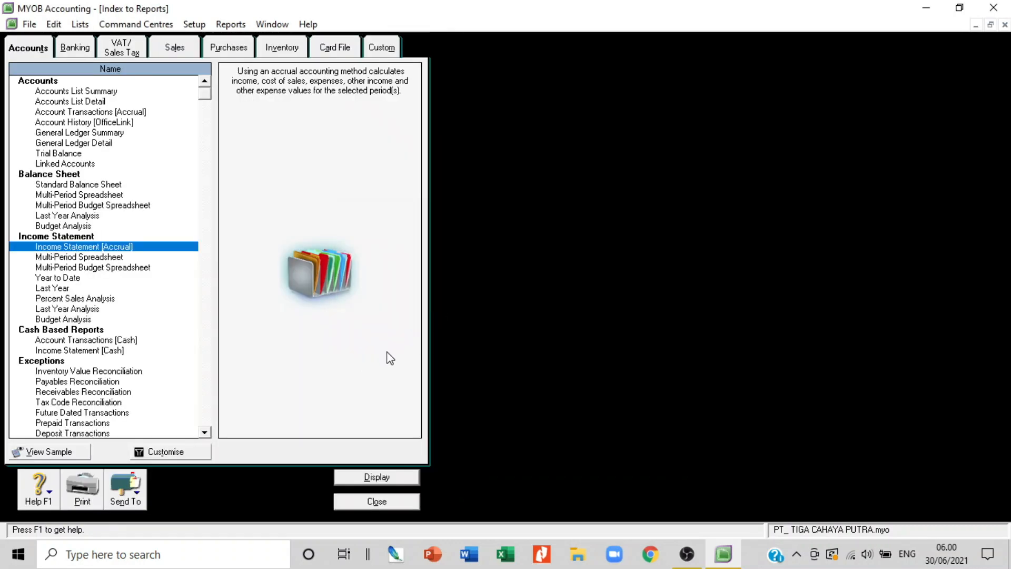
- Restore the windows from full size, move the Command Centre aside, and reposition and enlarge the Index to Reports
click(991, 24)
drag(295, 68, 701, 64)
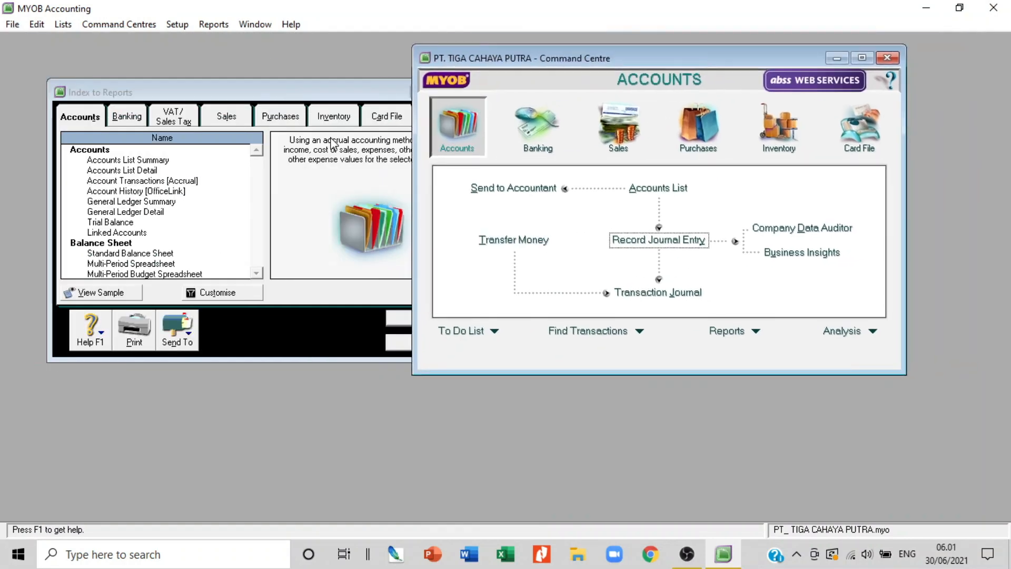
click(308, 94)
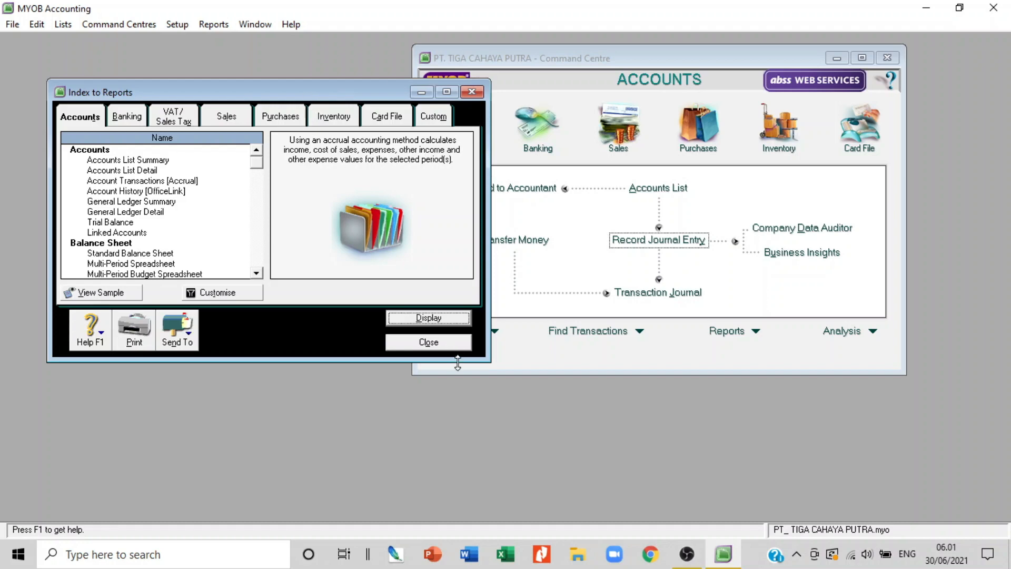
drag(273, 100, 254, 61)
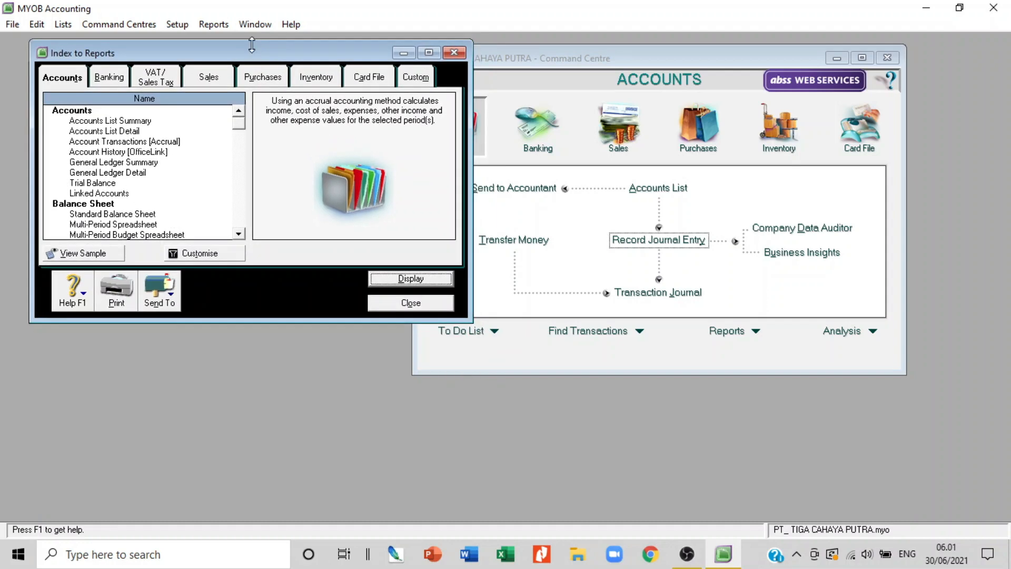
drag(471, 321, 699, 498)
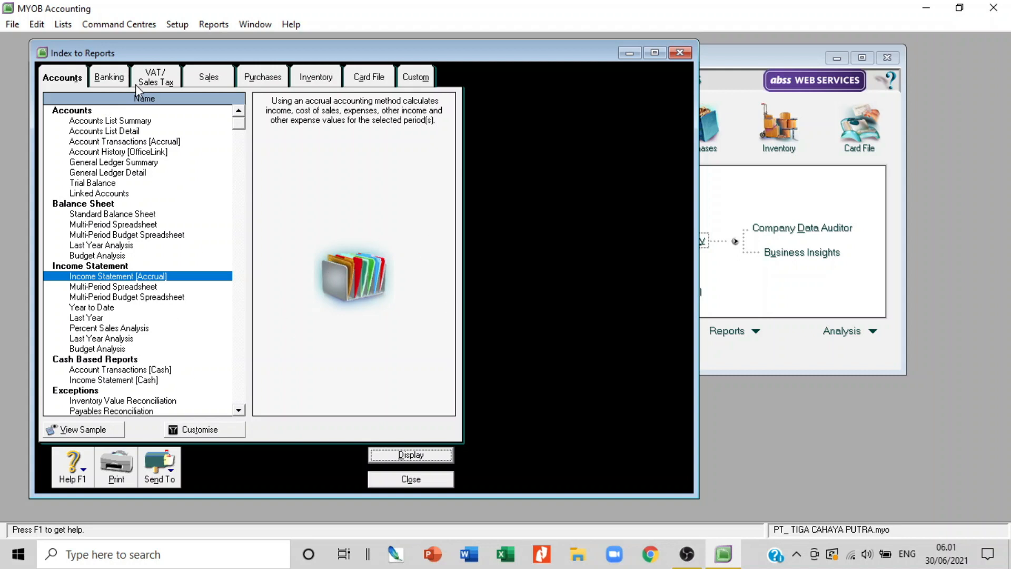
- Display the Statement of Cash Flow banking report from January through the 13th Period of financial year 2009
click(121, 80)
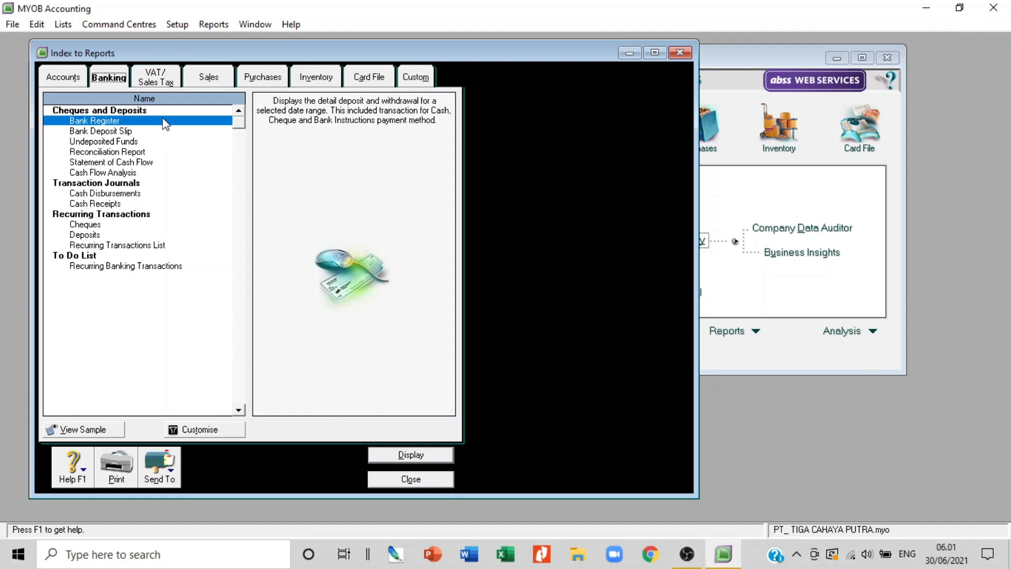
click(114, 166)
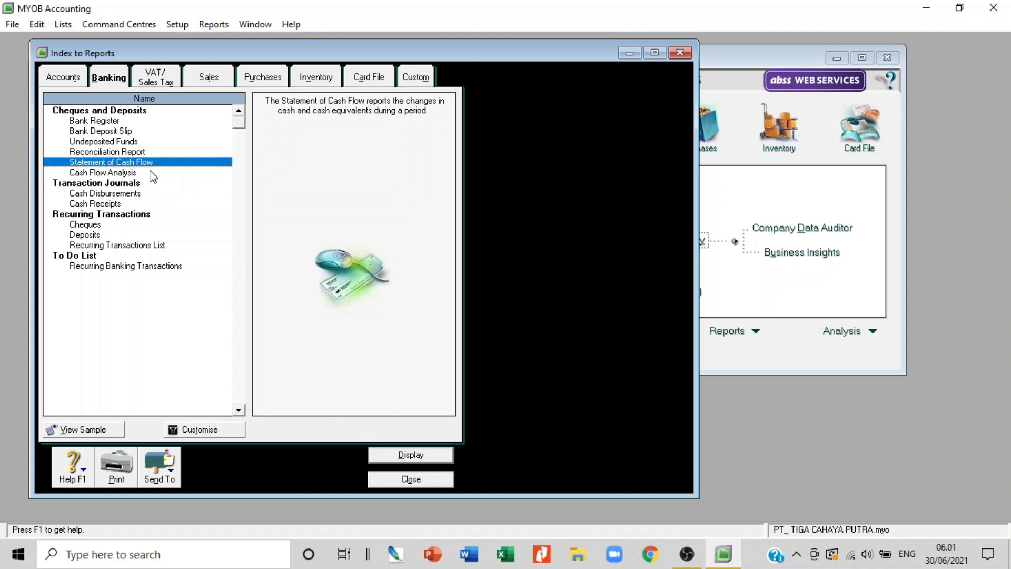
click(222, 429)
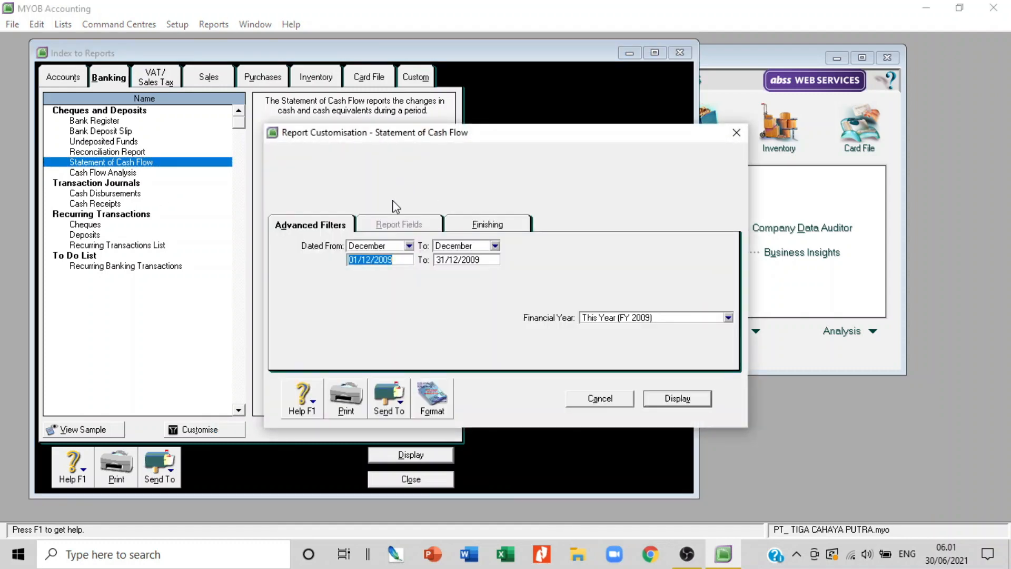
click(409, 246)
click(390, 259)
click(495, 245)
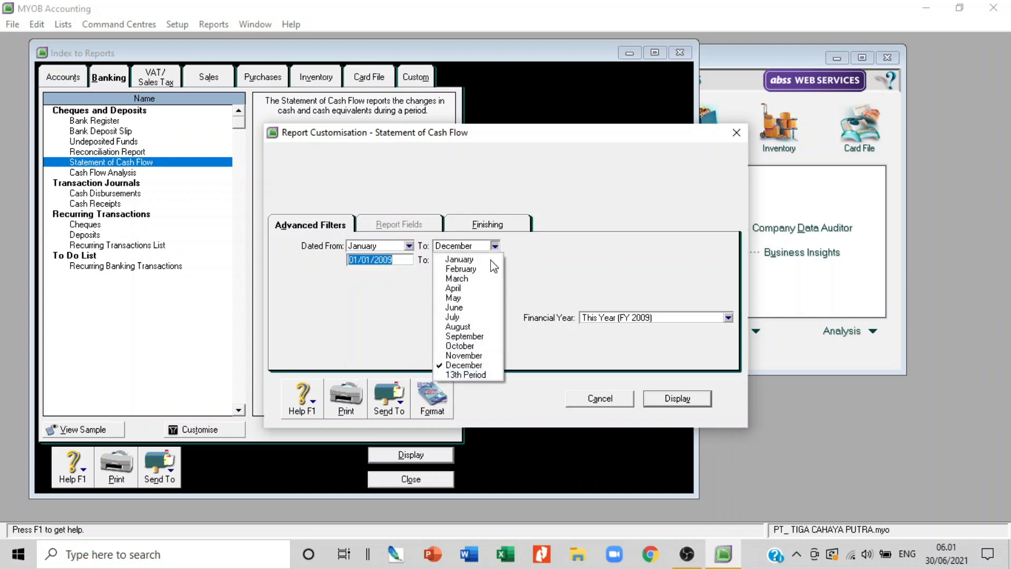
click(482, 375)
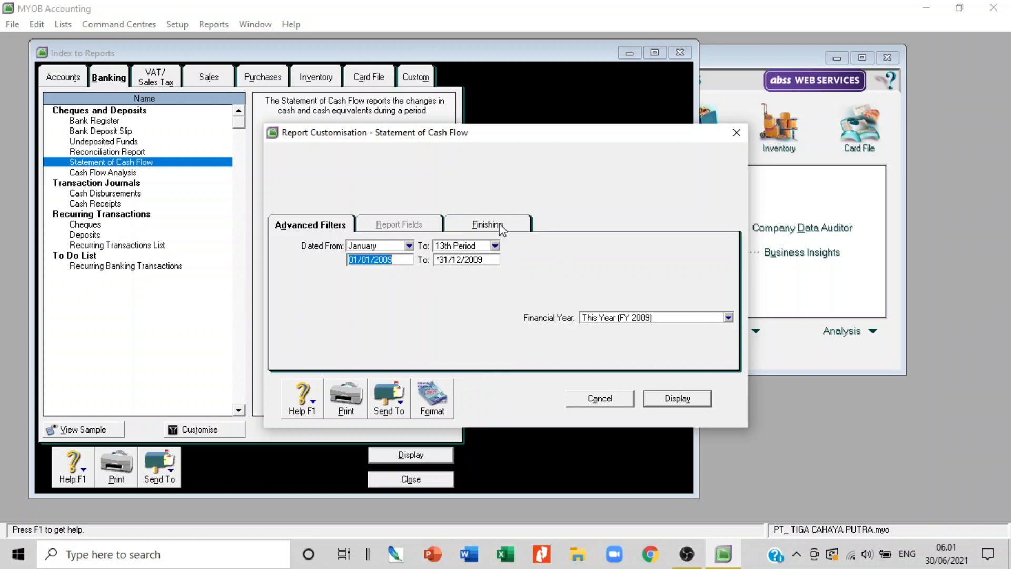
click(689, 399)
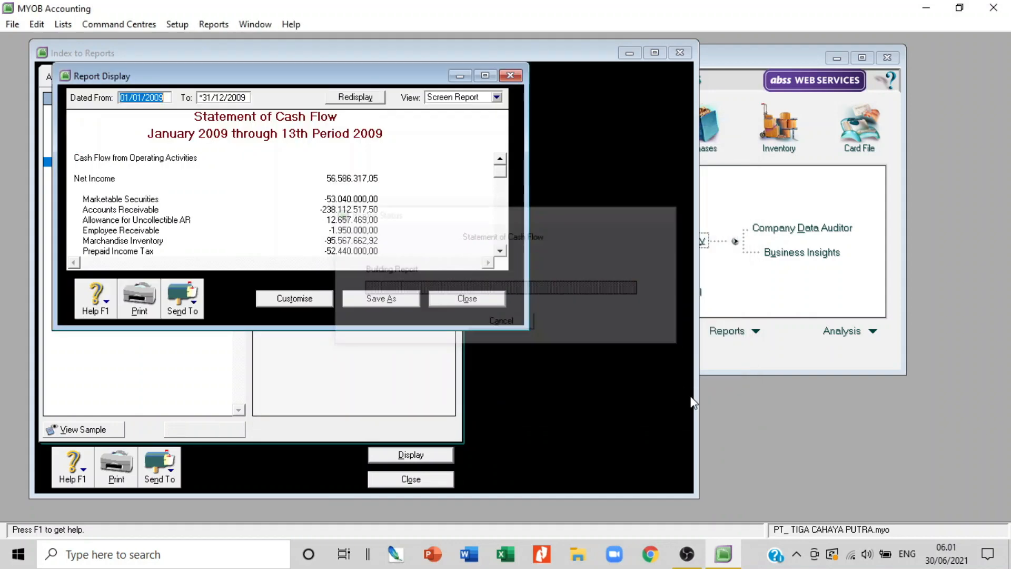
- Maximise the cash flow report and review its operating, investing and financing activities
click(485, 76)
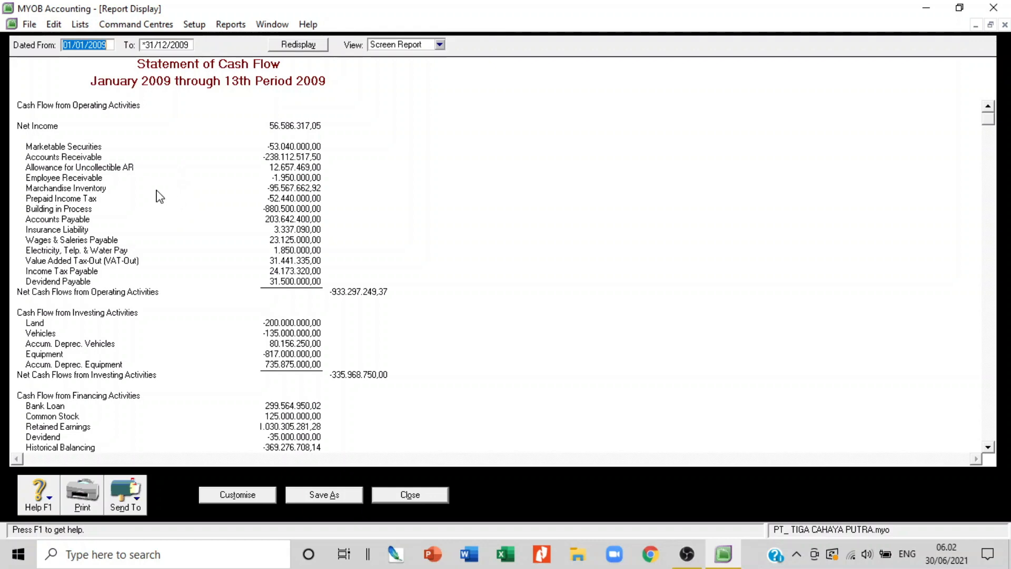
scroll(156, 165, down, 1)
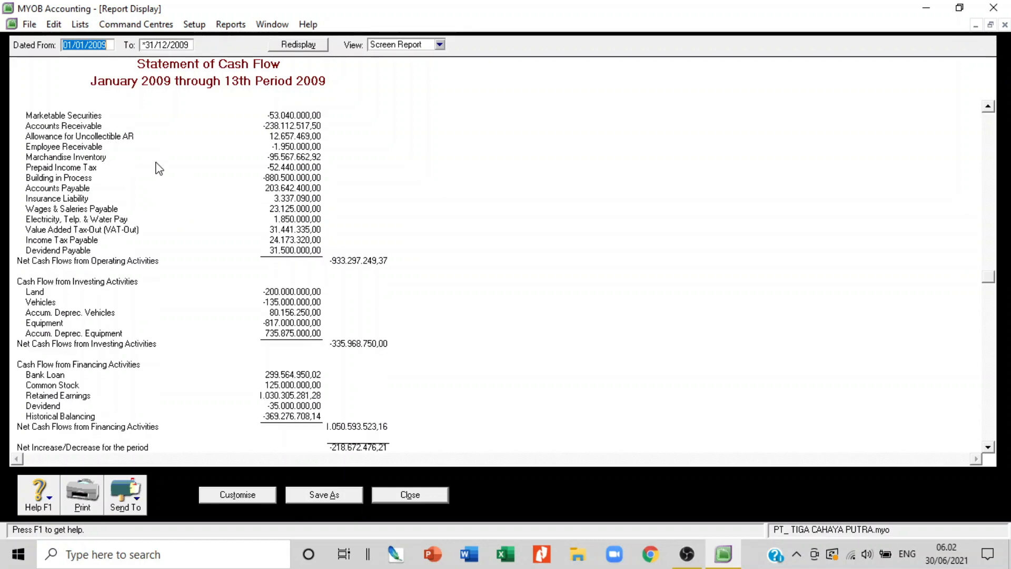
scroll(156, 165, up, 1)
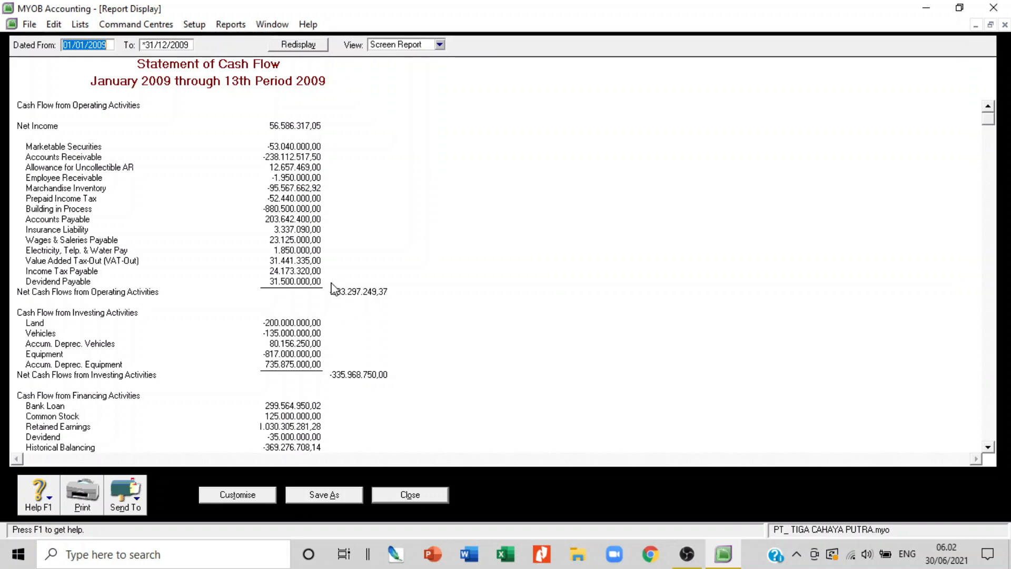
scroll(332, 287, down, 1)
scroll(331, 303, up, 1)
scroll(103, 334, down, 1)
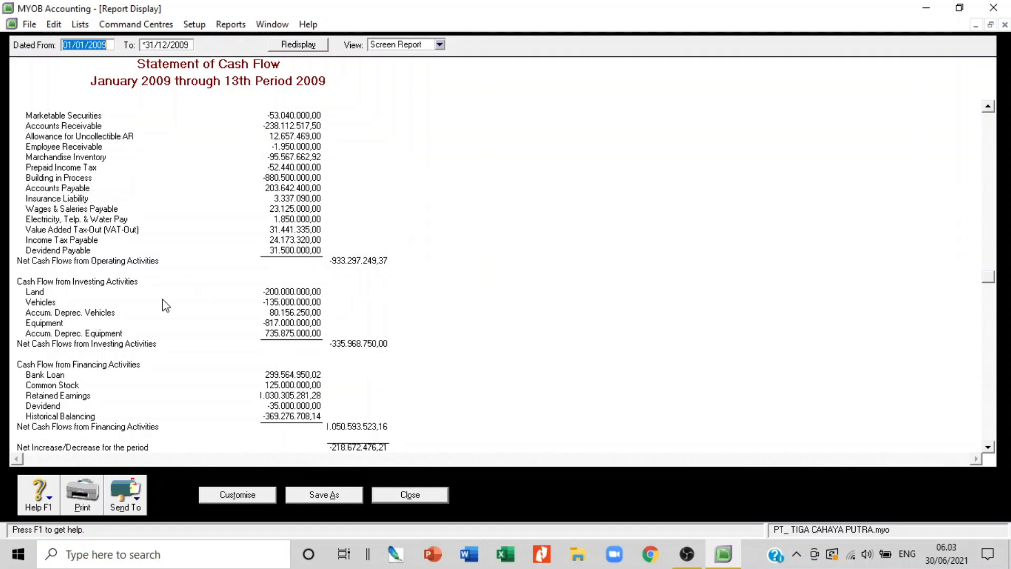
- Review the closing cash totals of the Statement of Cash Flow and close the report
scroll(167, 322, down, 1)
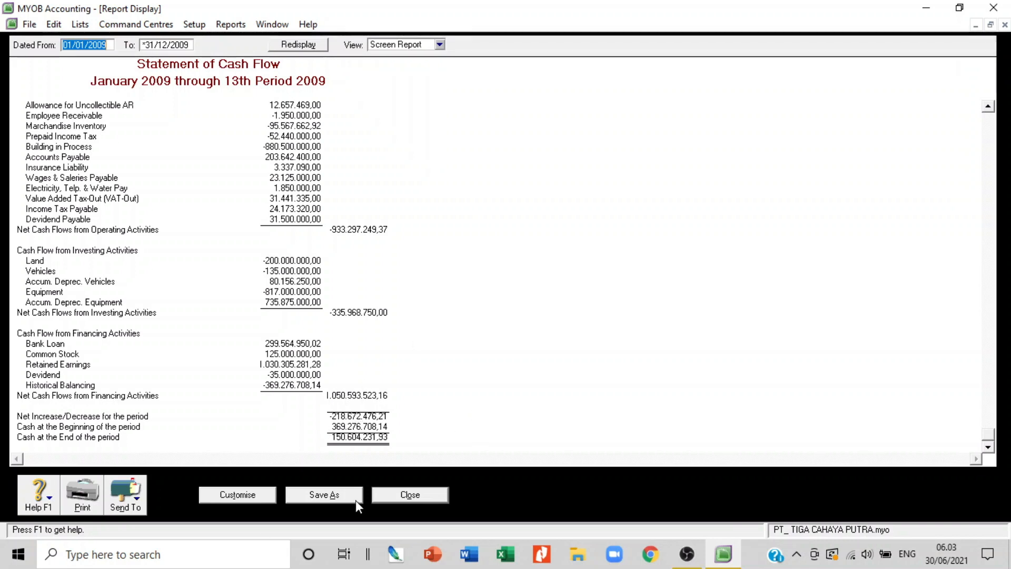
click(430, 495)
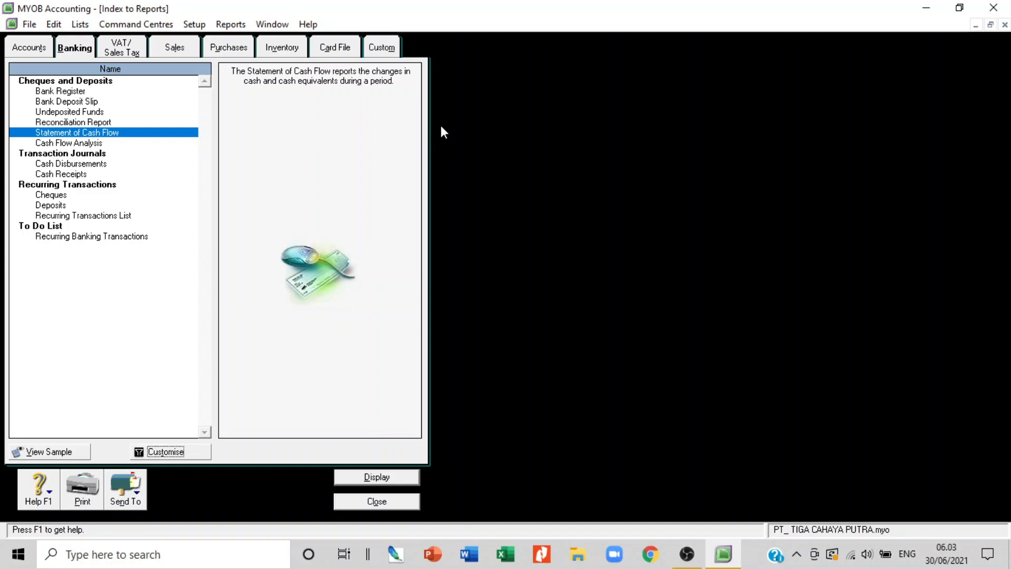
- Customise the Accounts List Summary report to include account numbers, checking its available report fields
click(38, 48)
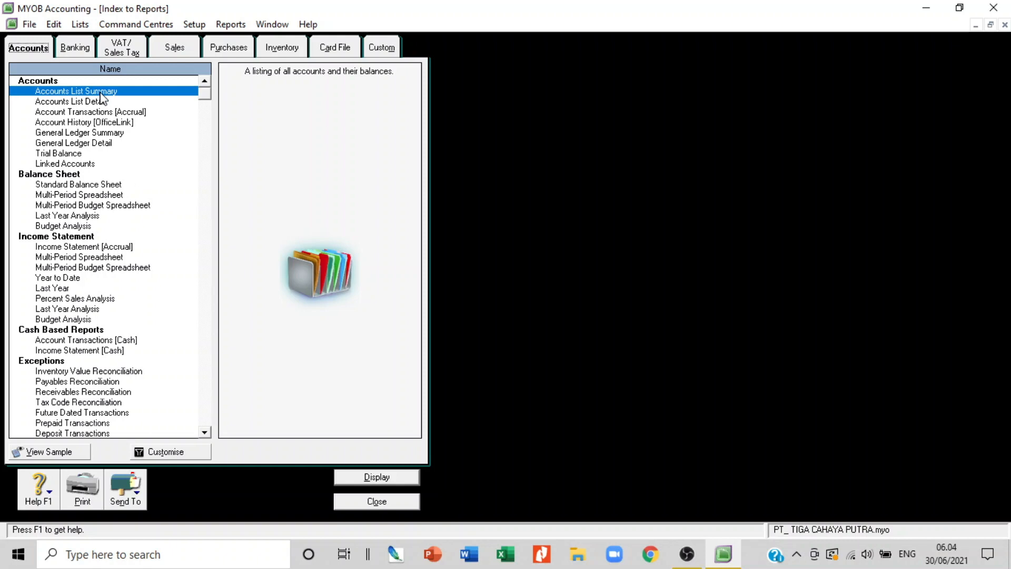
click(177, 452)
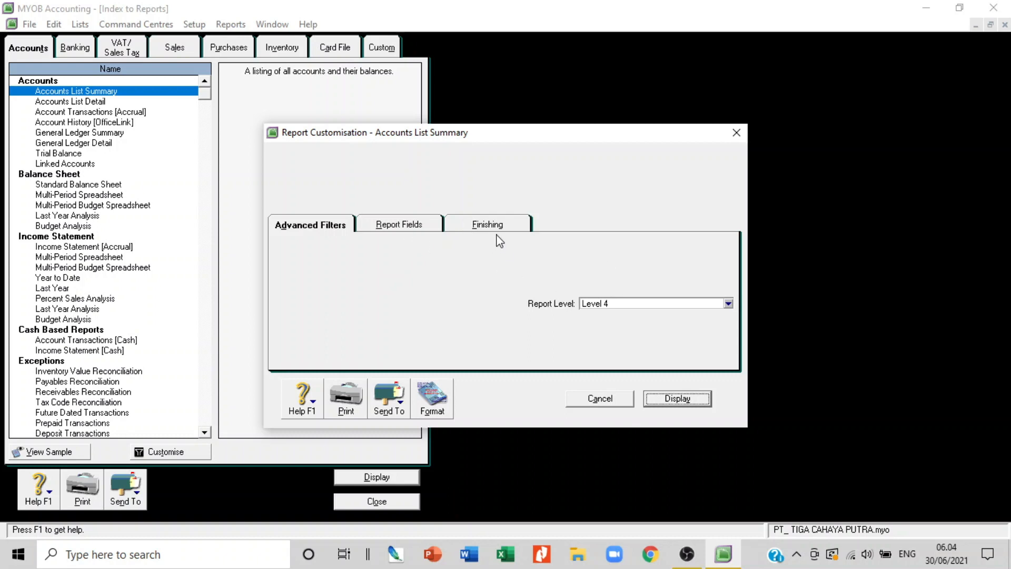
click(413, 236)
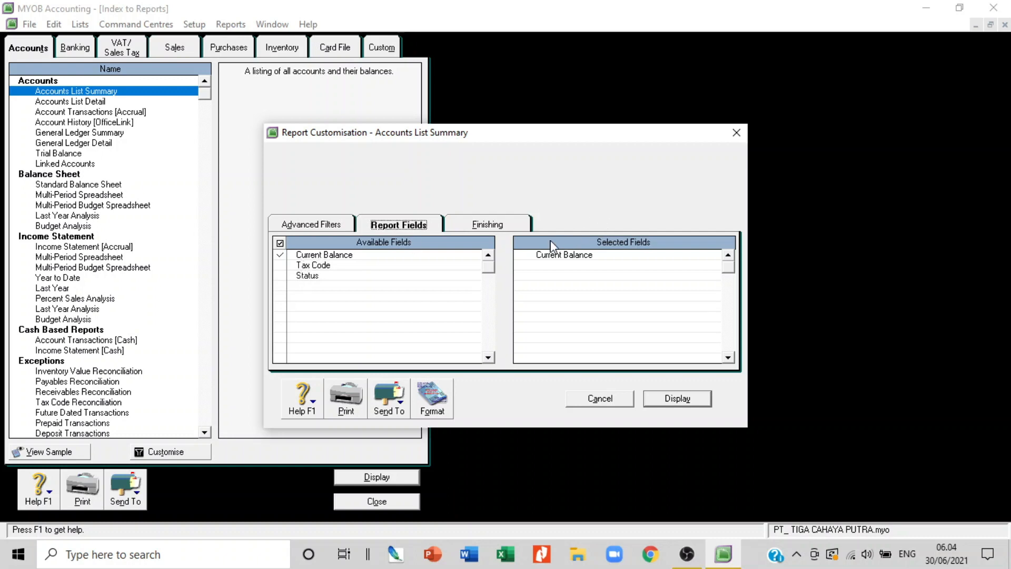
click(505, 229)
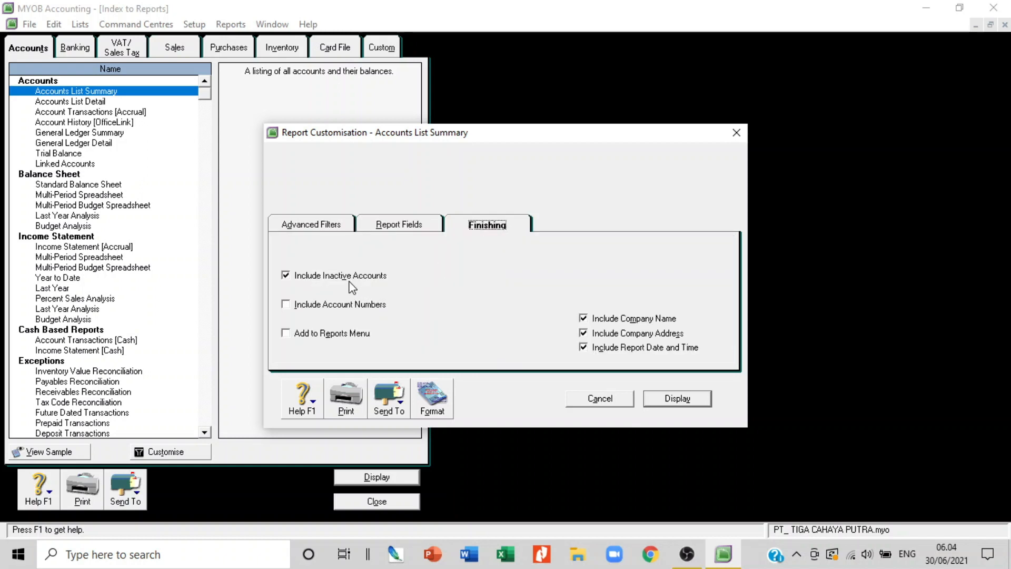
click(340, 305)
click(286, 305)
click(421, 226)
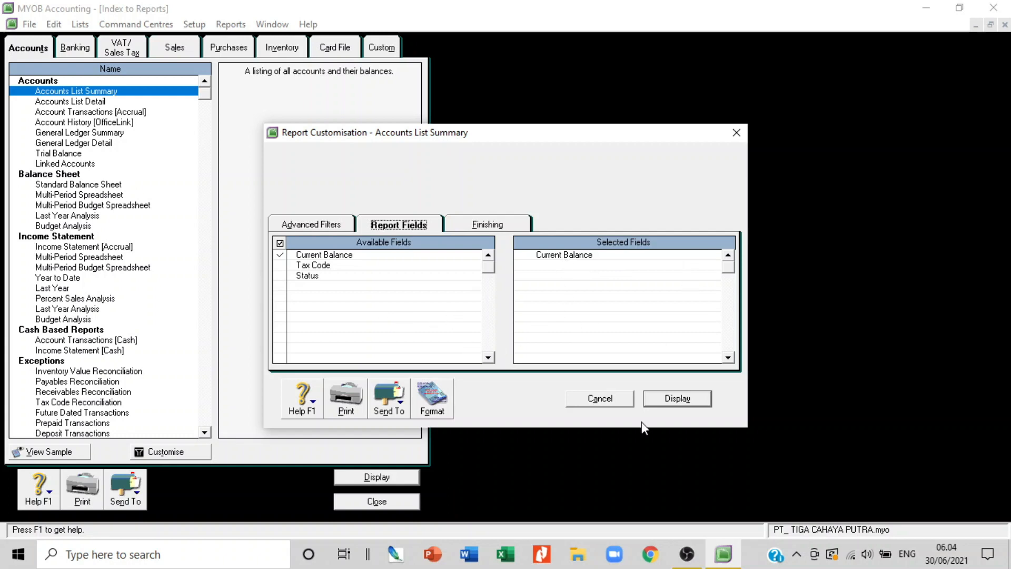
- Display the Accounts List Summary report, retry after the I/O error, and redisplay it
click(698, 399)
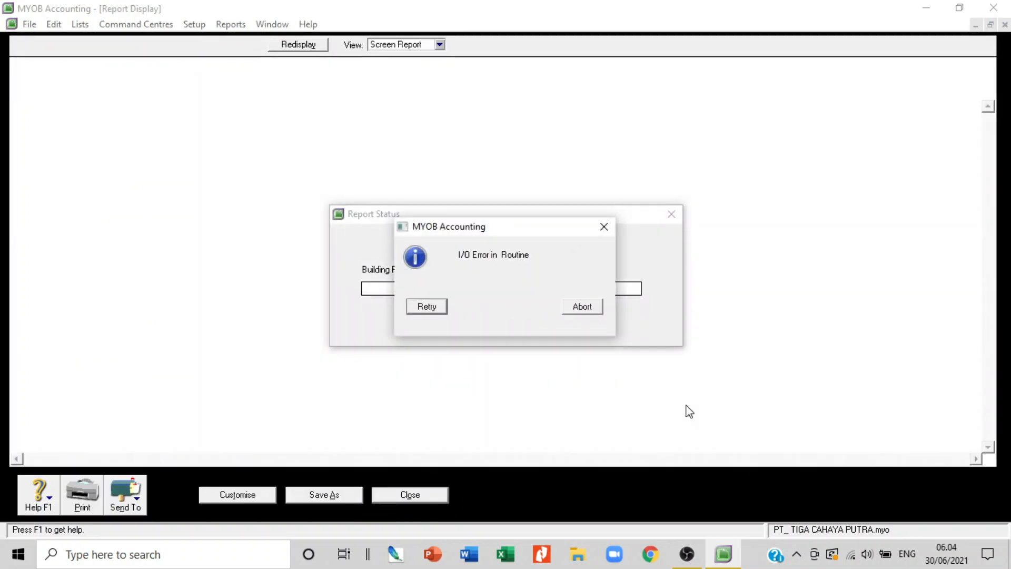
click(434, 310)
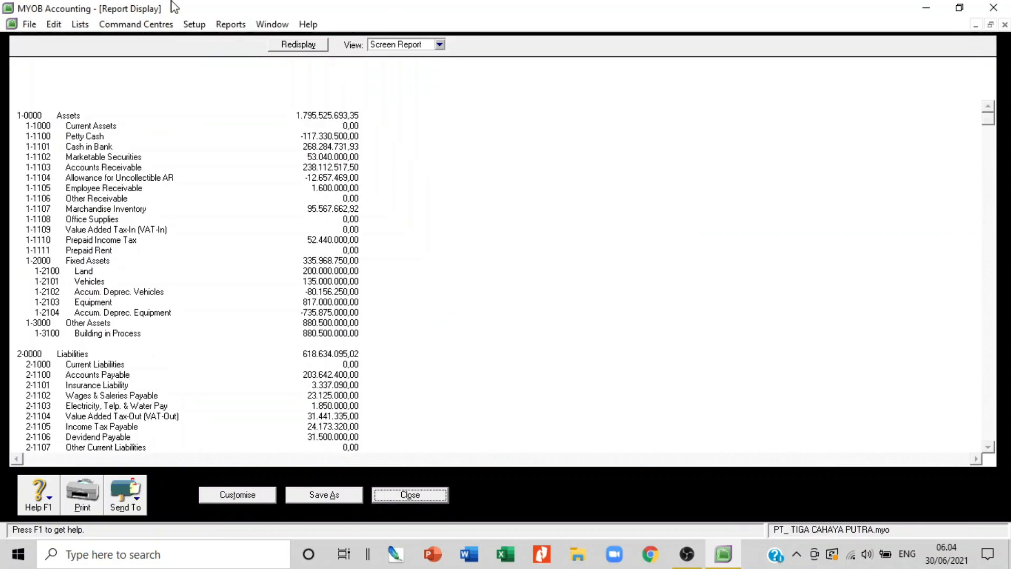
click(310, 47)
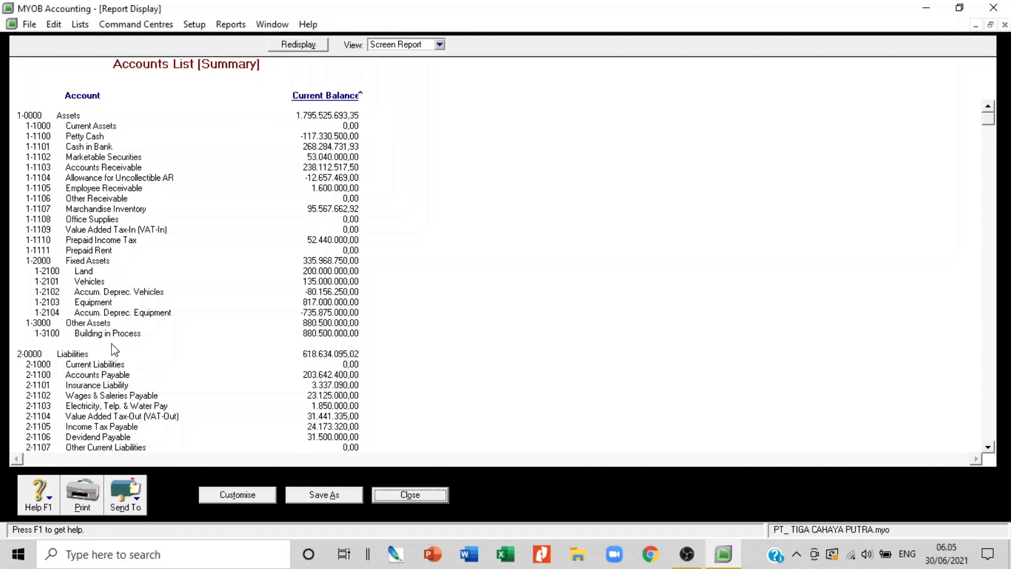
- Examine the Accounts List Summary from the asset accounts down to other expenses and close the report
scroll(126, 342, down, 8)
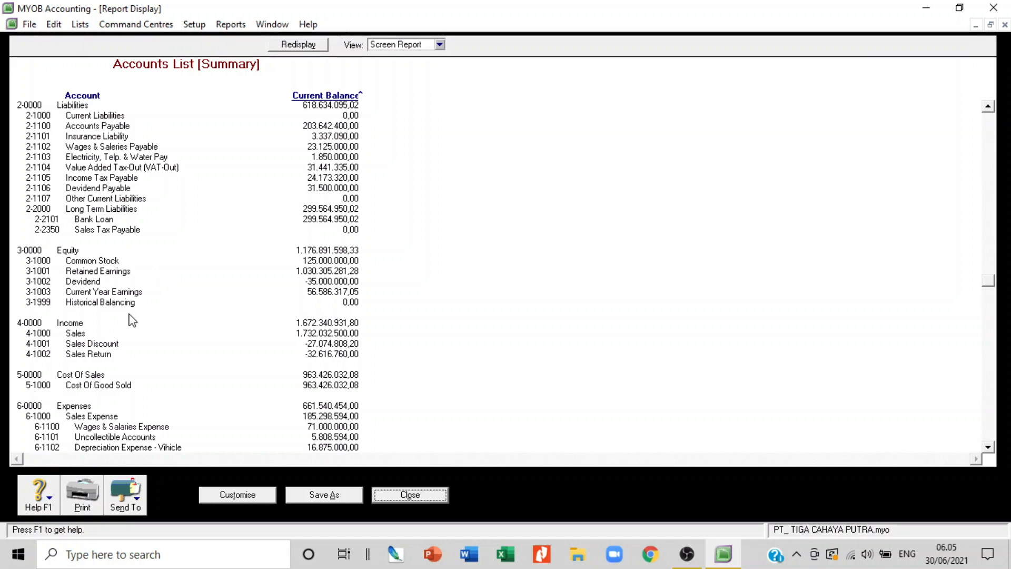
scroll(135, 312, down, 2)
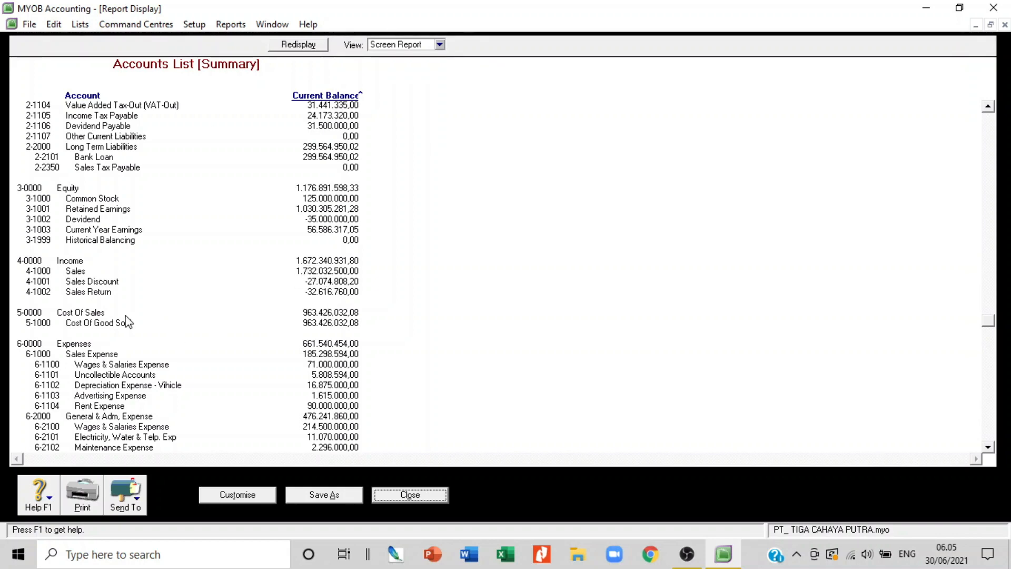
scroll(142, 308, down, 1)
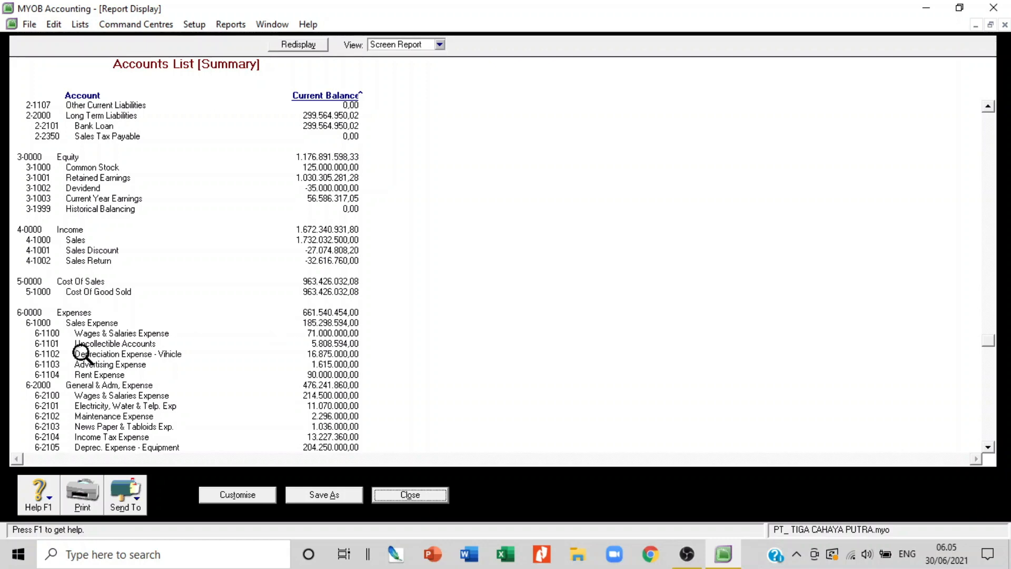
scroll(90, 321, down, 2)
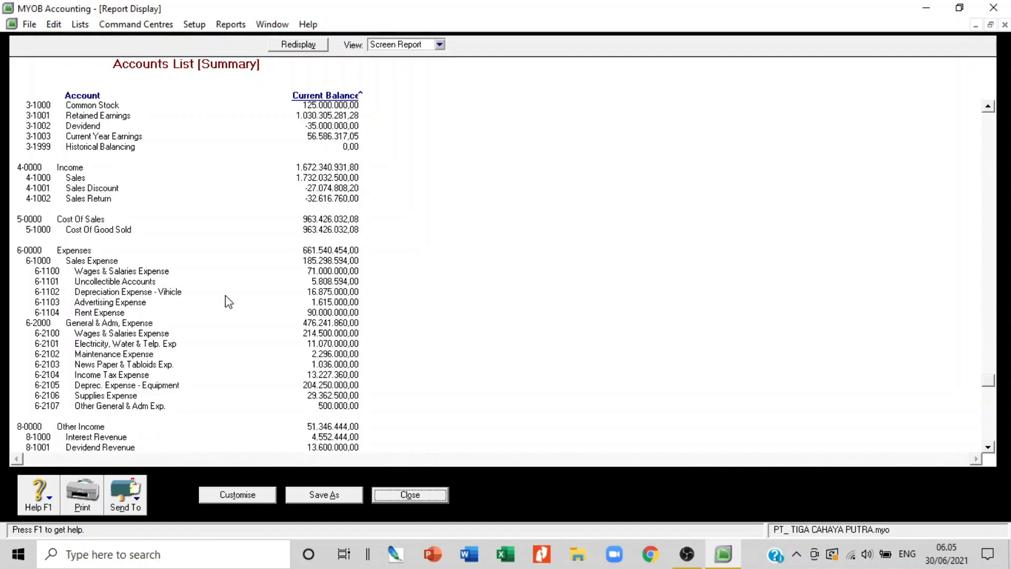
scroll(230, 287, down, 1)
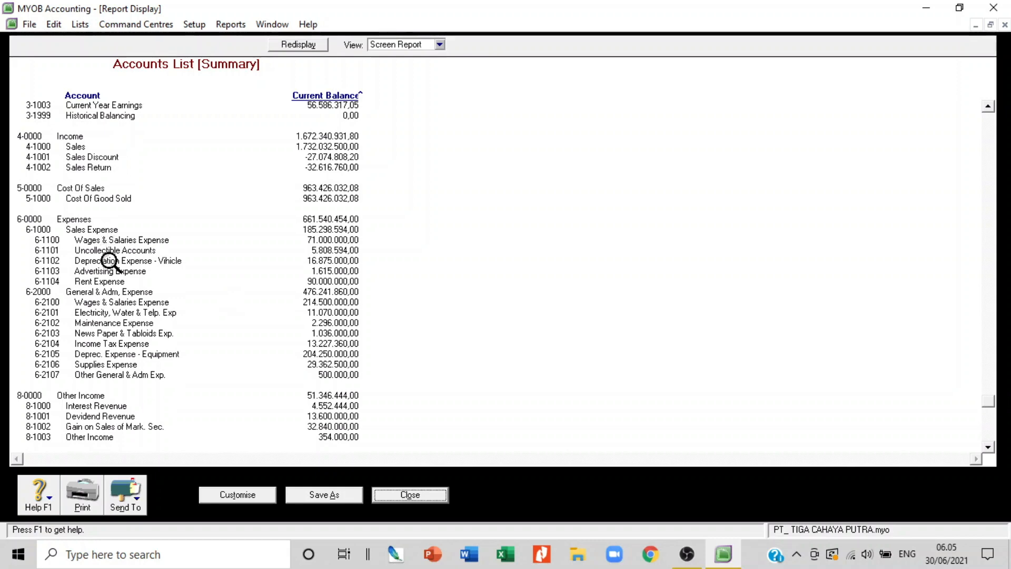
scroll(185, 313, down, 1)
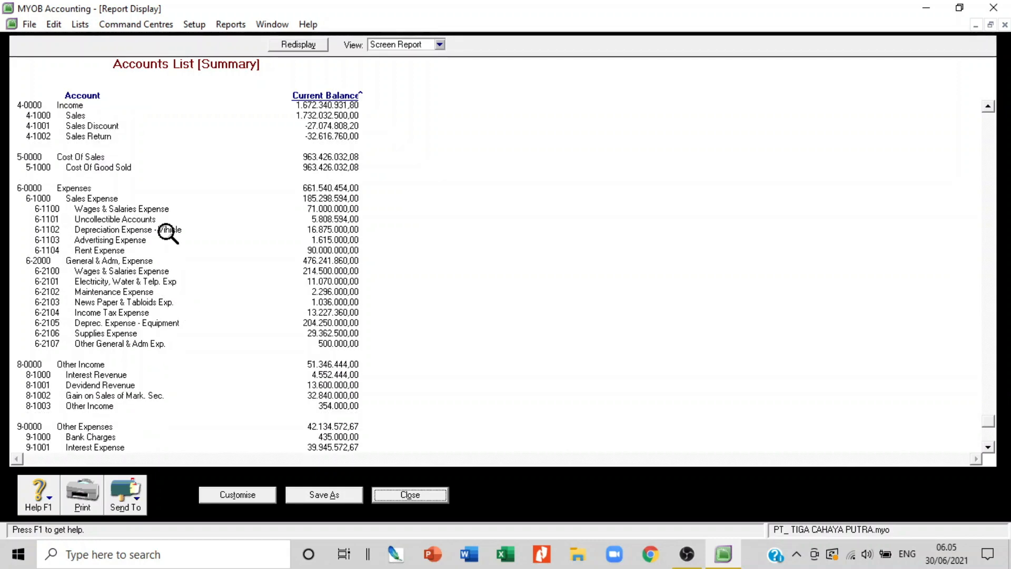
scroll(185, 323, down, 1)
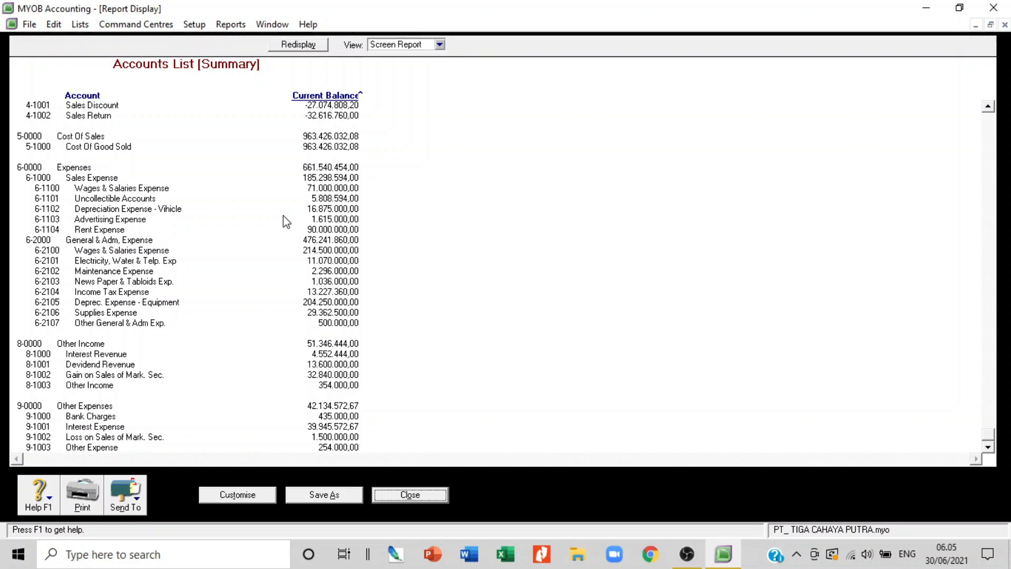
click(423, 496)
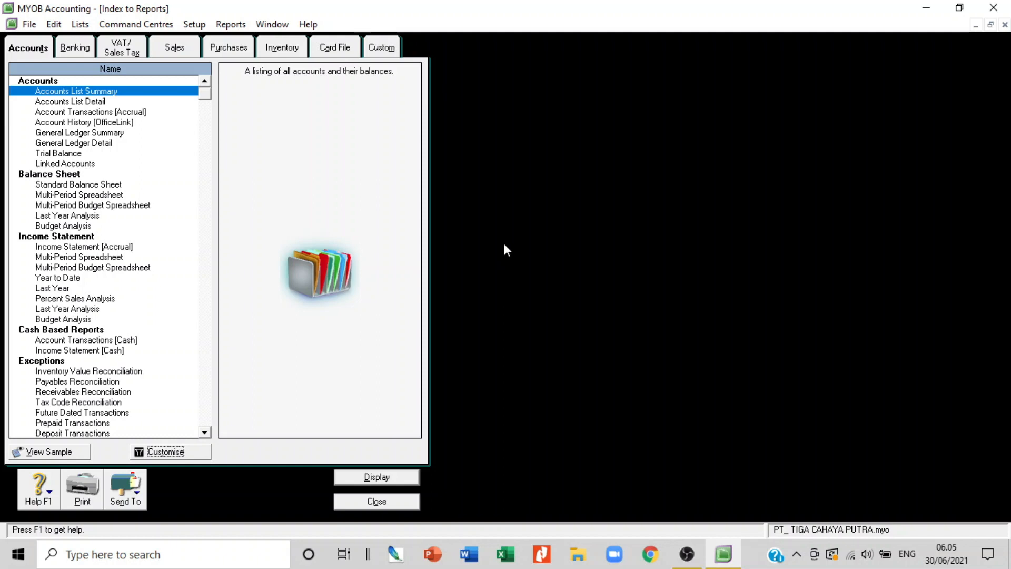
- Display the Sales Summary report by customer after checking its sale status options and report fields, then close it
click(184, 48)
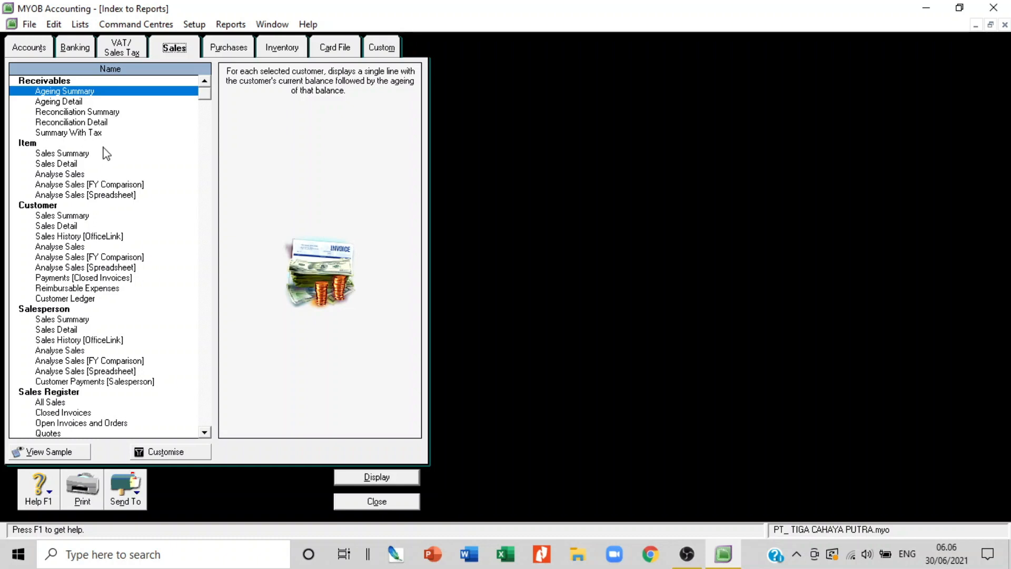
click(67, 163)
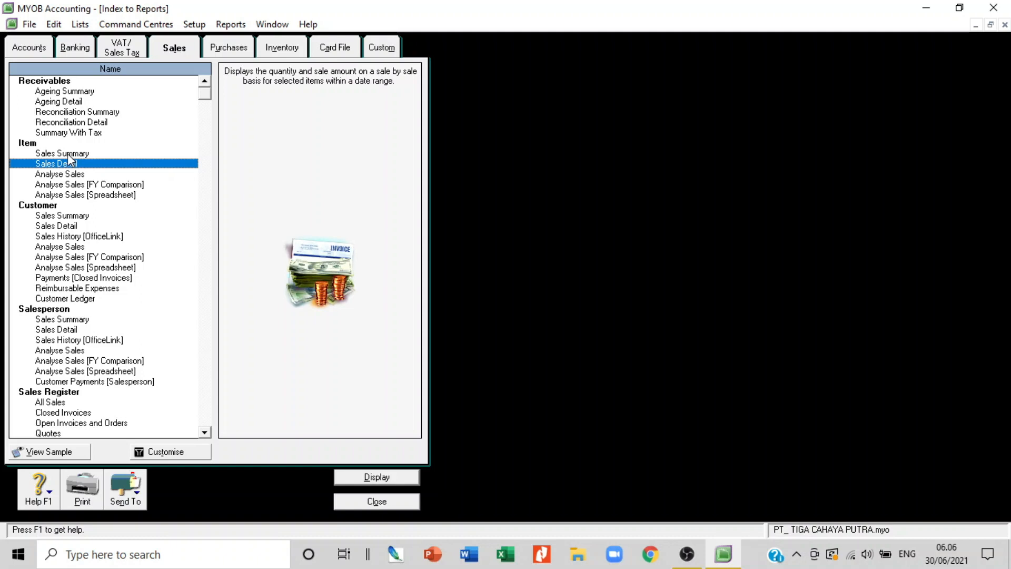
click(67, 216)
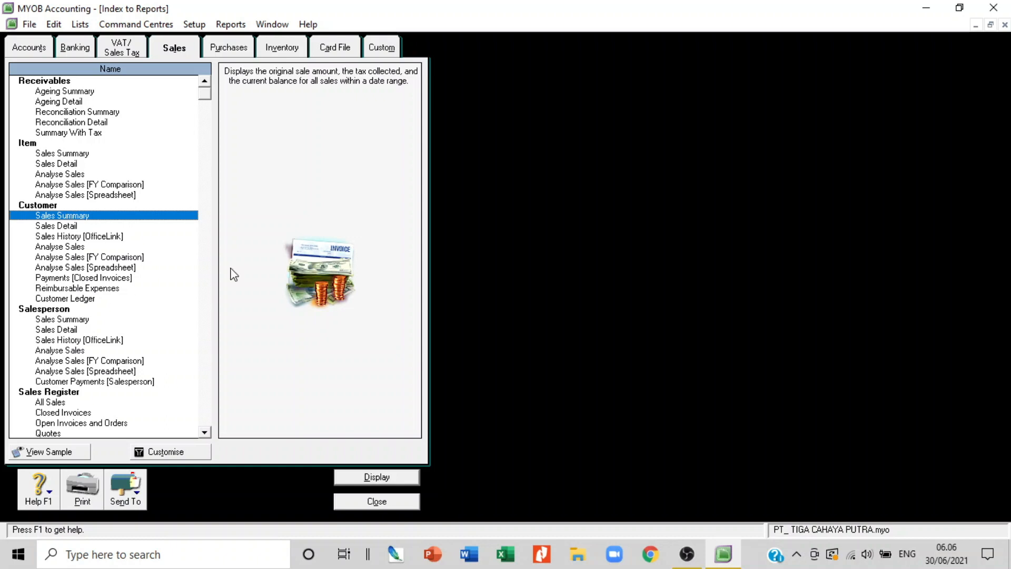
click(183, 453)
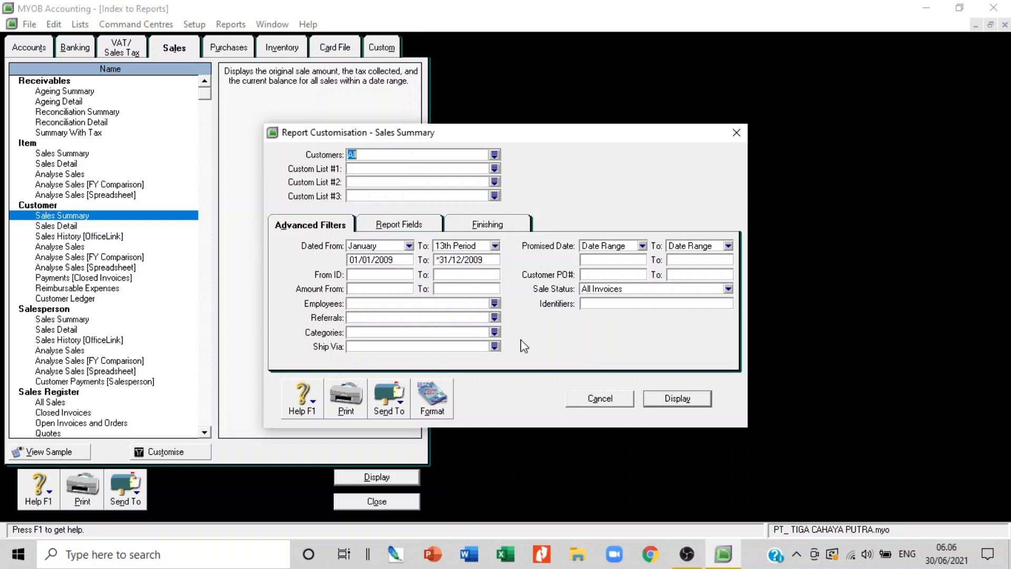
click(728, 290)
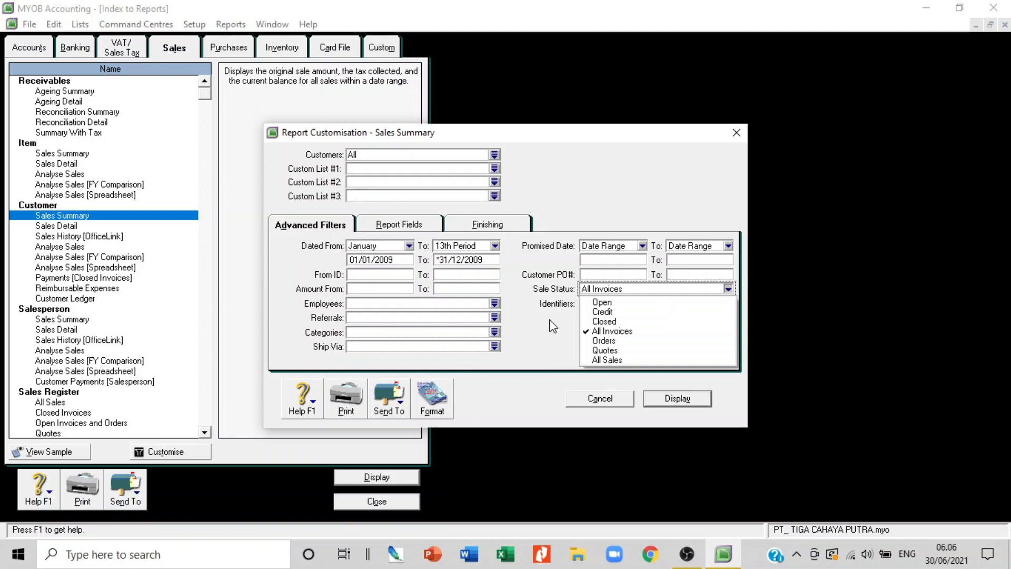
click(416, 225)
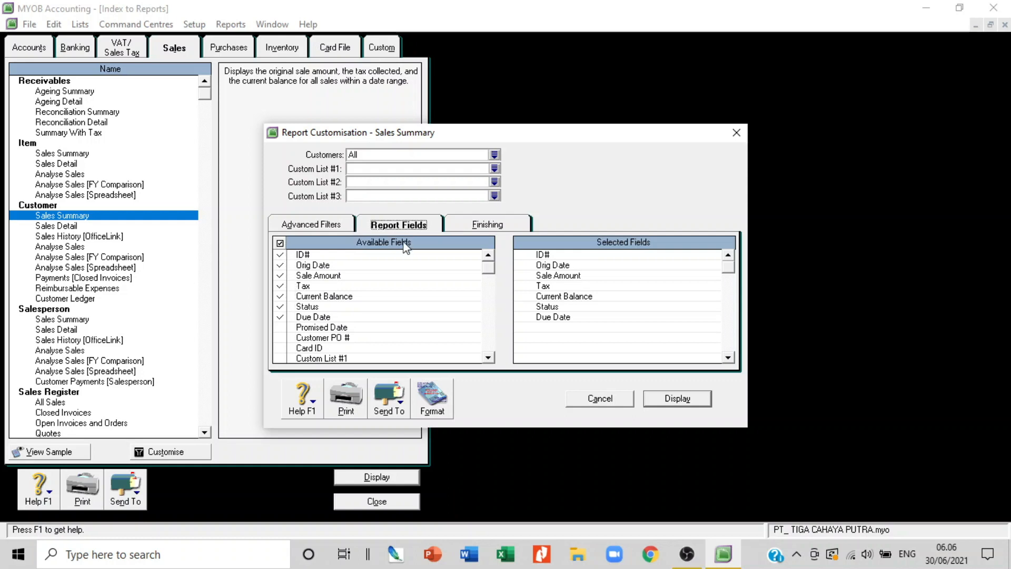
click(690, 399)
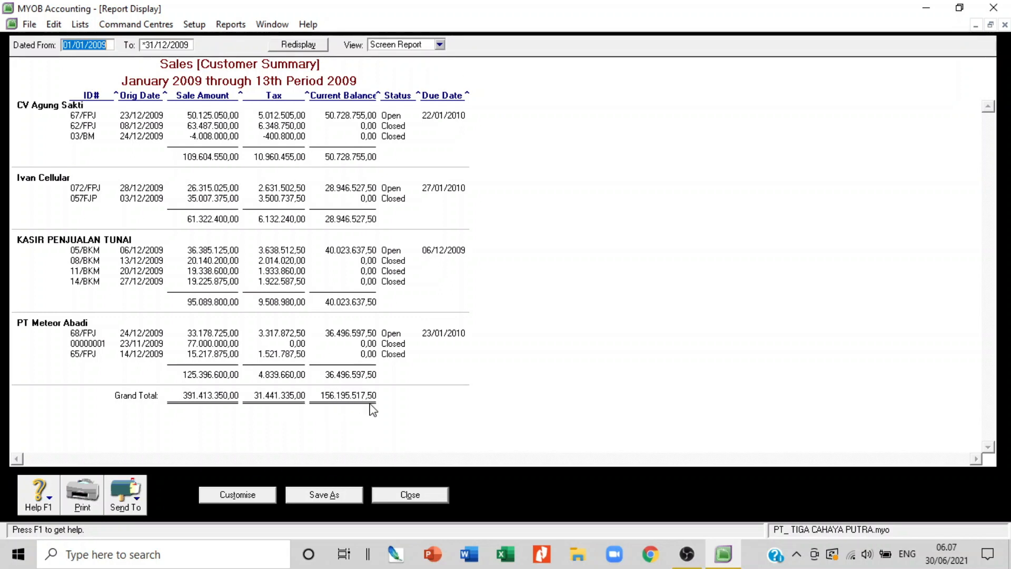
click(410, 494)
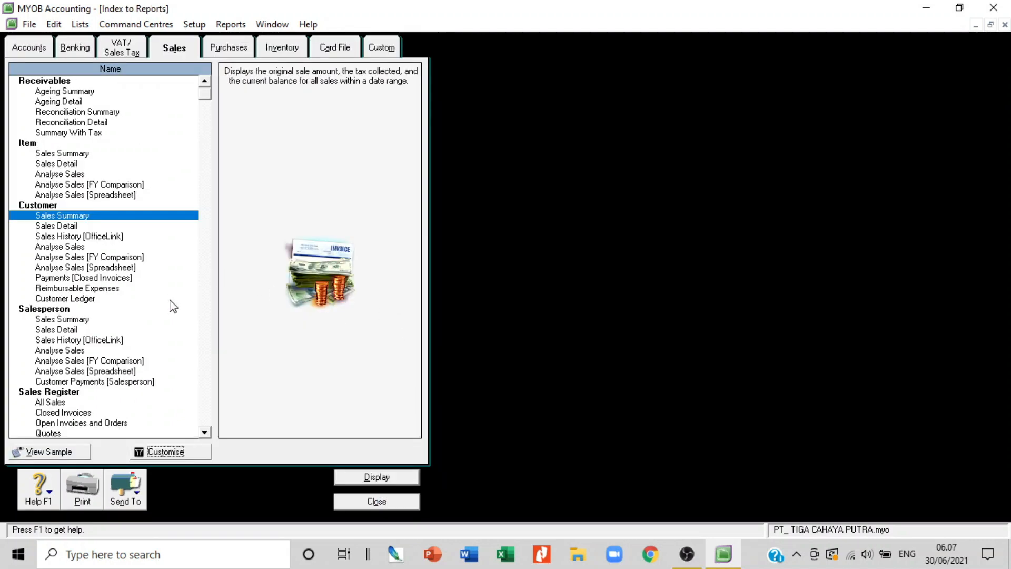
- Generate the Purchases Summary report by supplier after checking its report fields, retrying after the I/O error
click(232, 53)
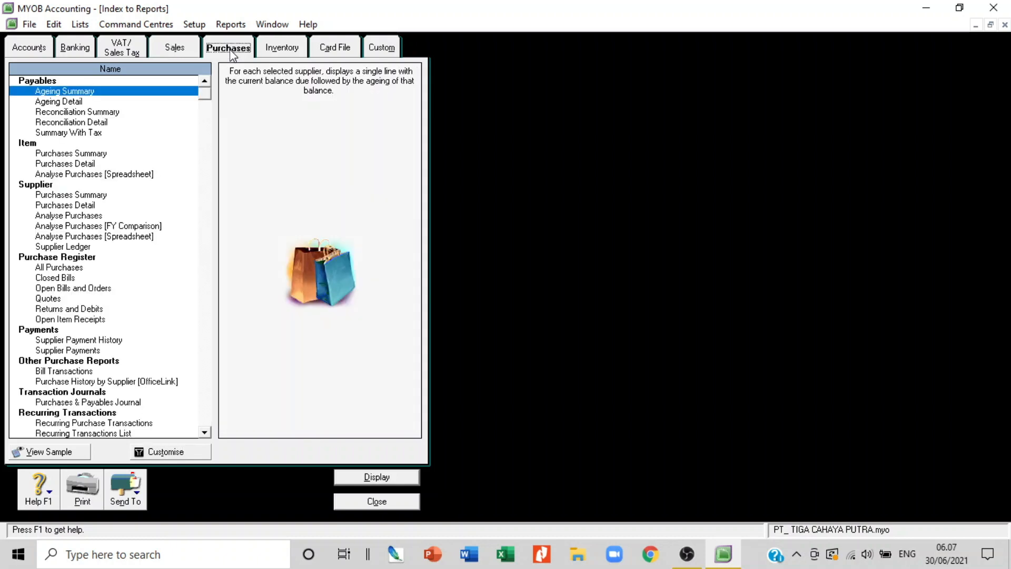
click(63, 196)
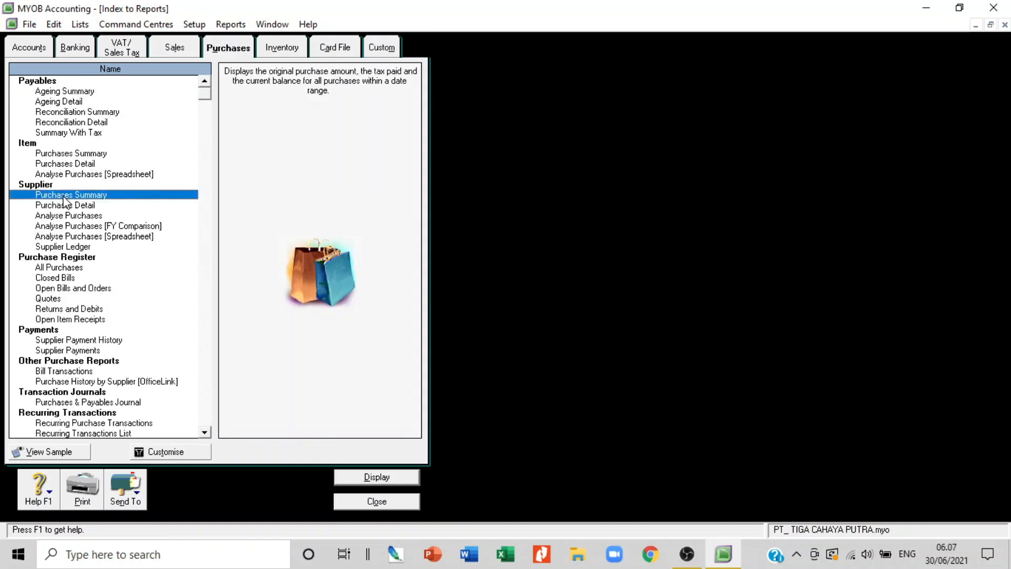
click(177, 450)
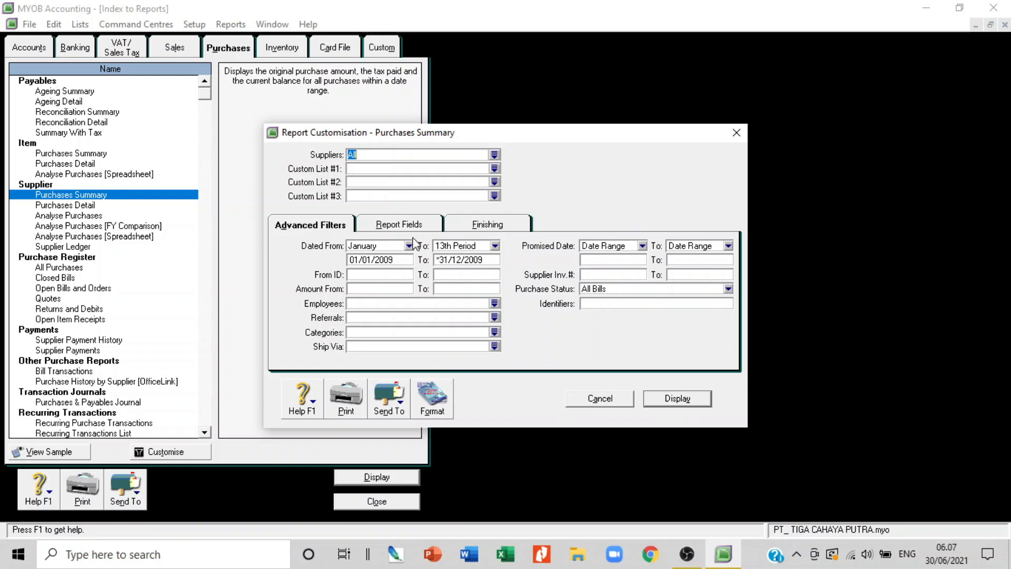
click(397, 225)
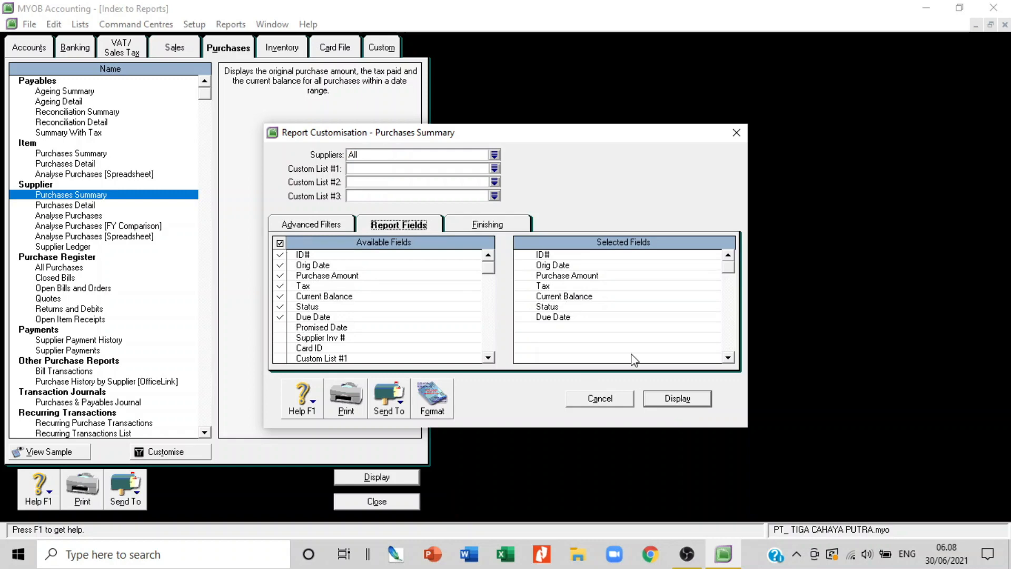
click(679, 399)
click(441, 311)
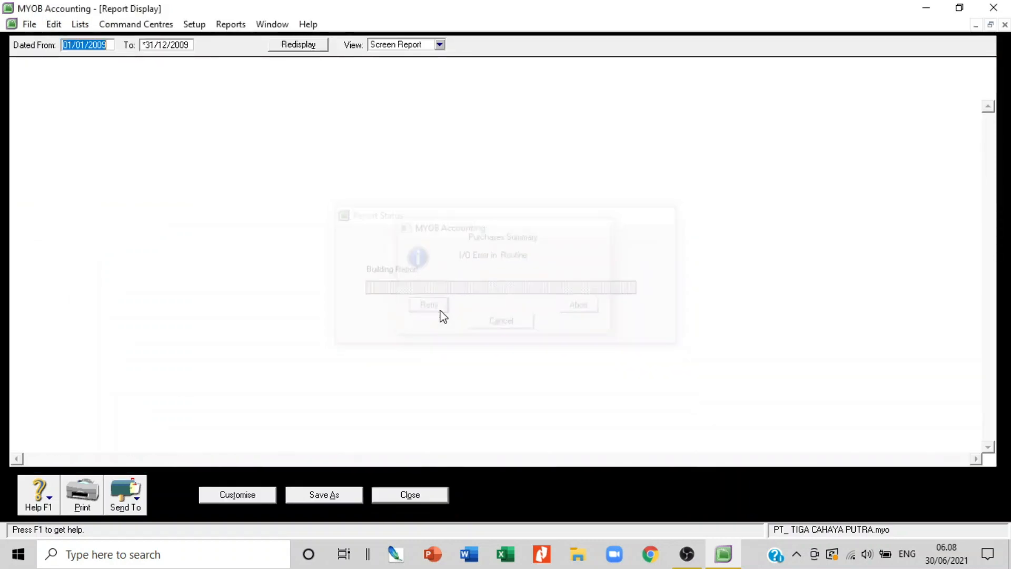
- Redisplay the supplier Purchases Summary report, retrying after each I/O error, and close it
click(299, 46)
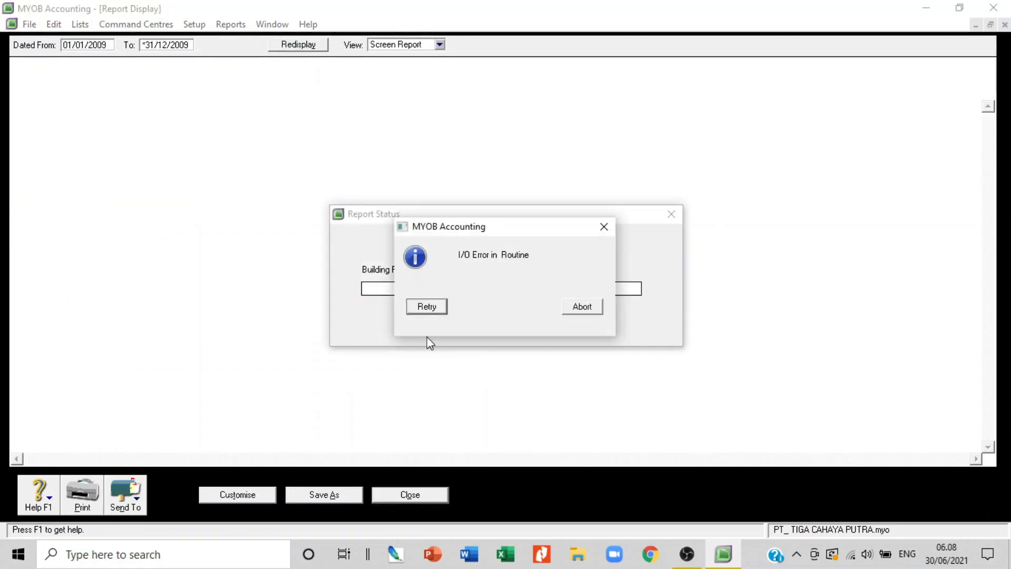
click(421, 306)
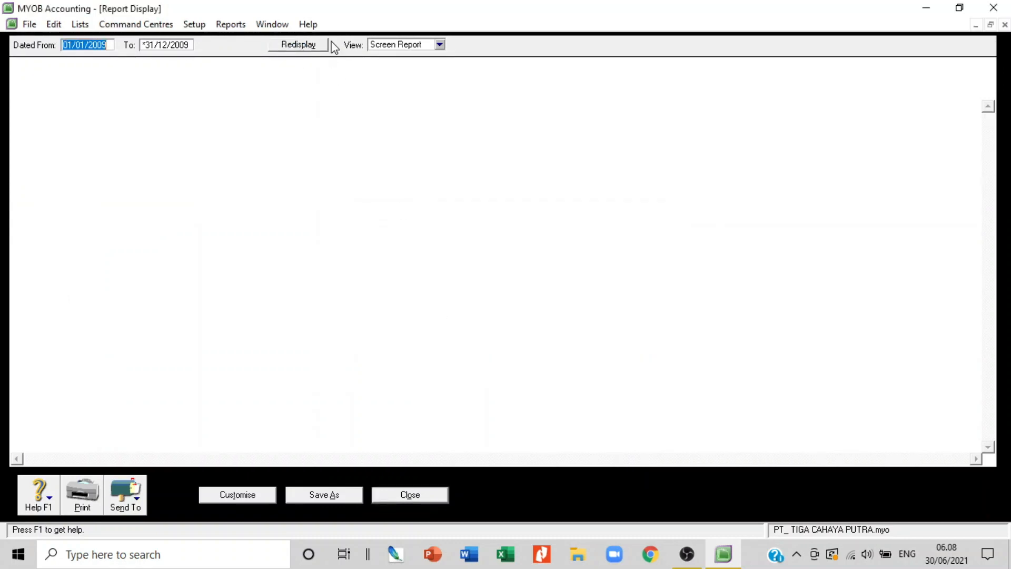
click(320, 46)
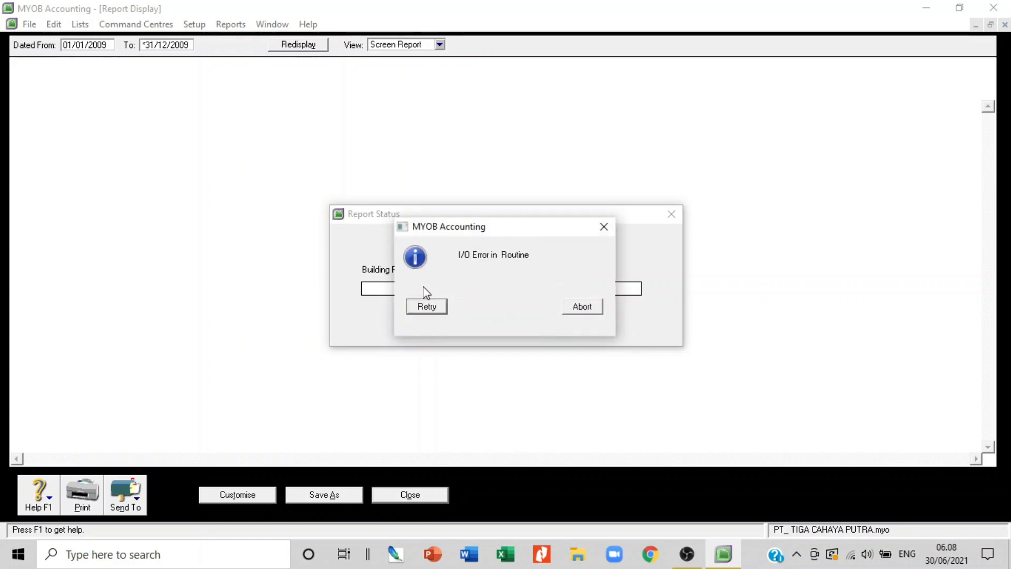
click(434, 308)
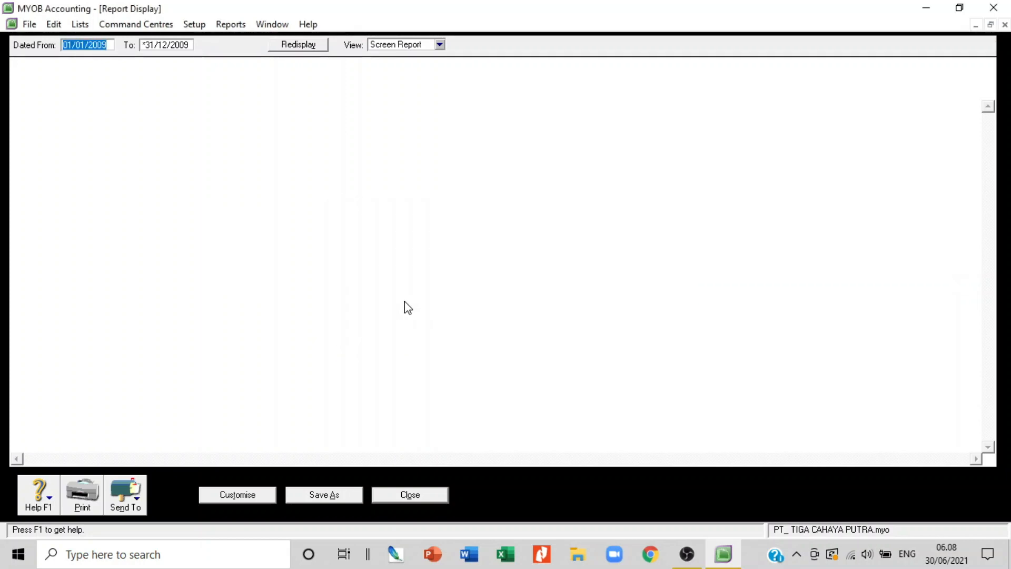
click(424, 498)
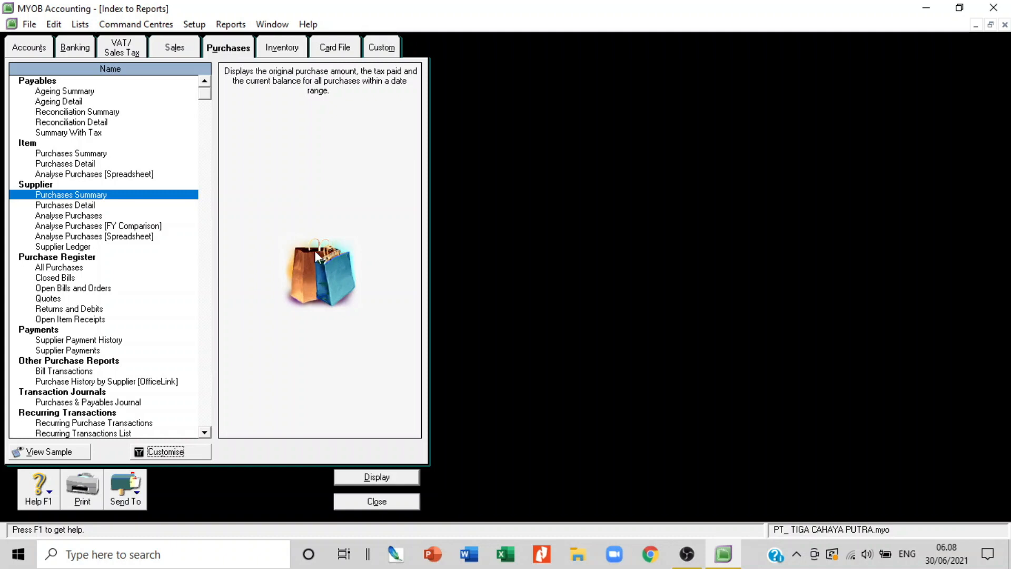
- Display the inventory Items List Summary report after checking its report fields and finishing options, then close it
click(290, 50)
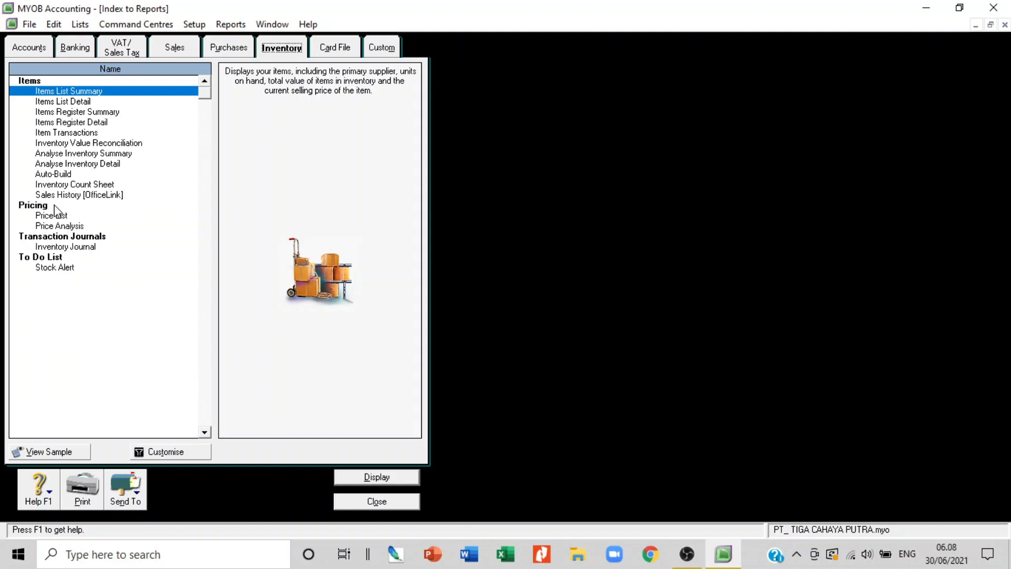
click(167, 453)
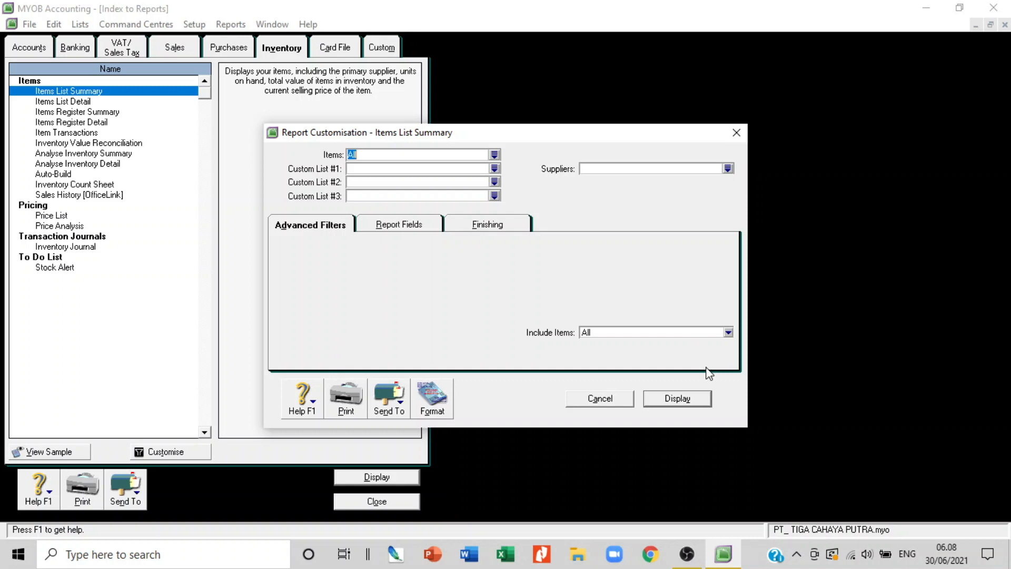
click(411, 230)
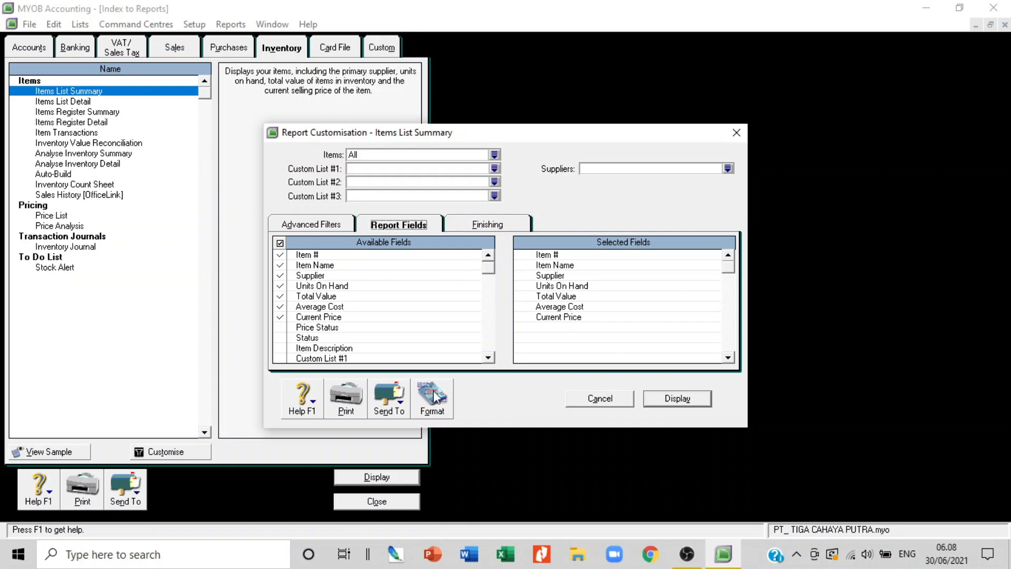
click(496, 227)
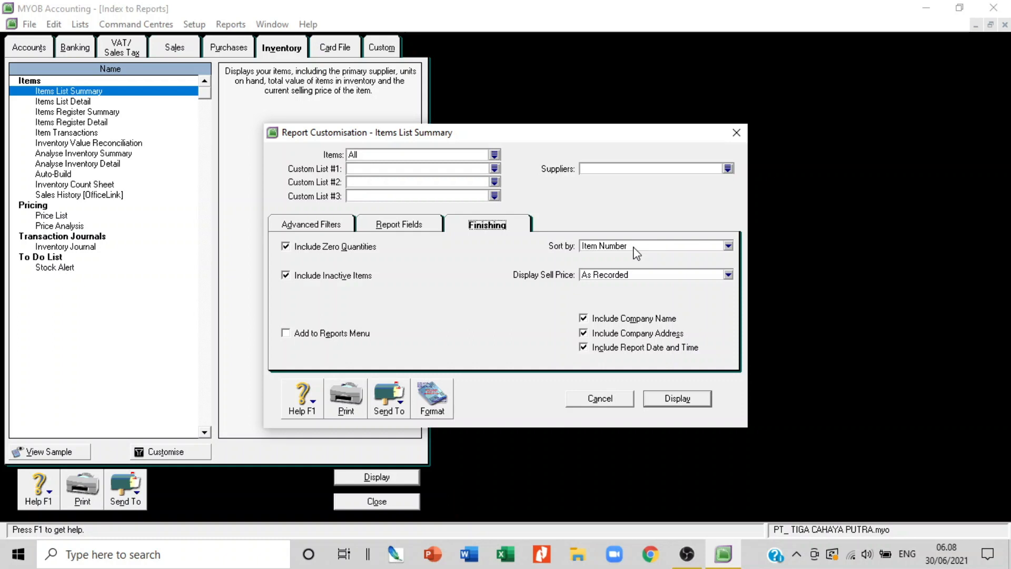
click(686, 400)
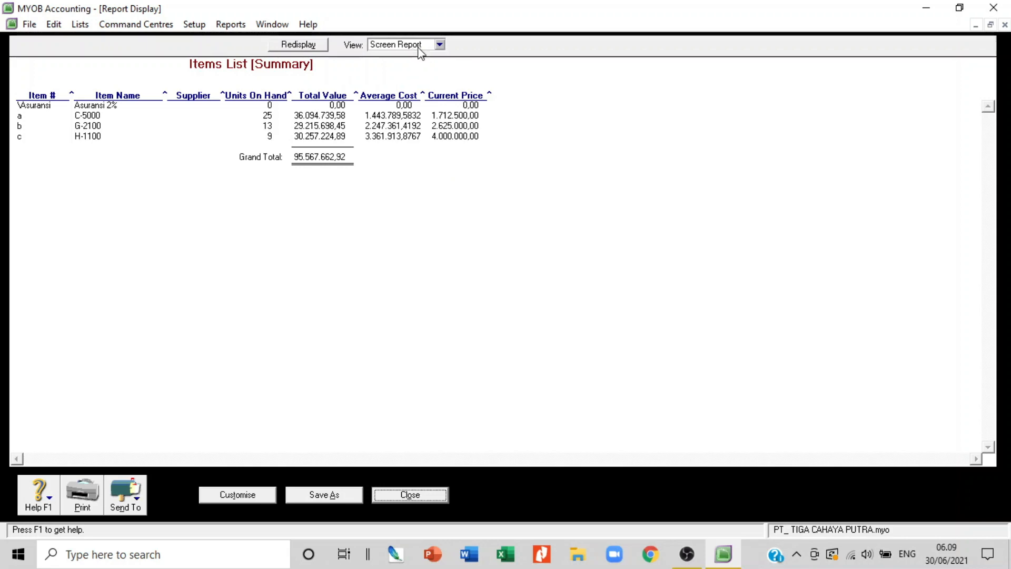
click(410, 495)
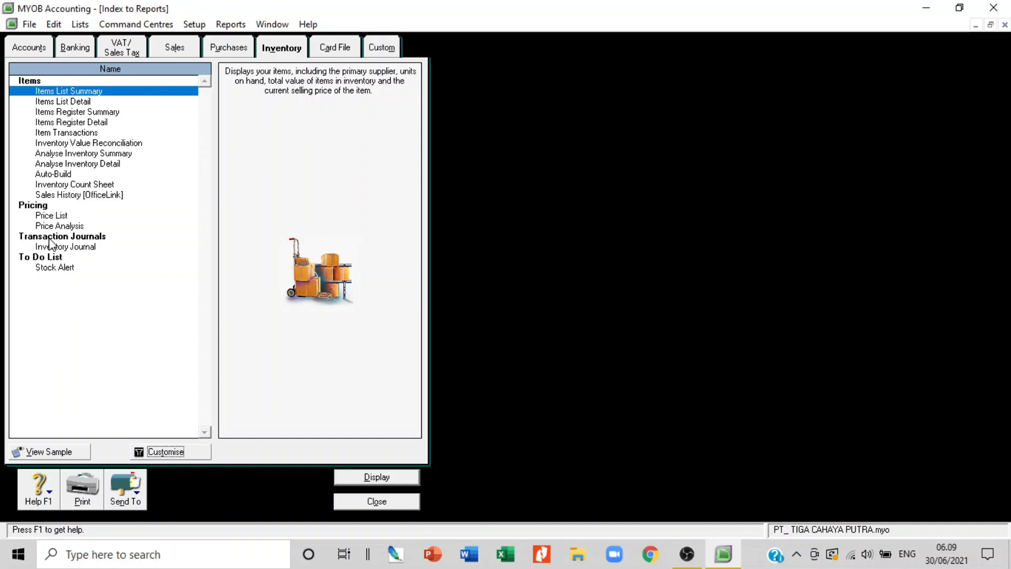
- Display the Items Register Detail report after checking its fields and finishing options, retrying after the I/O error and redisplaying it
double_click(95, 125)
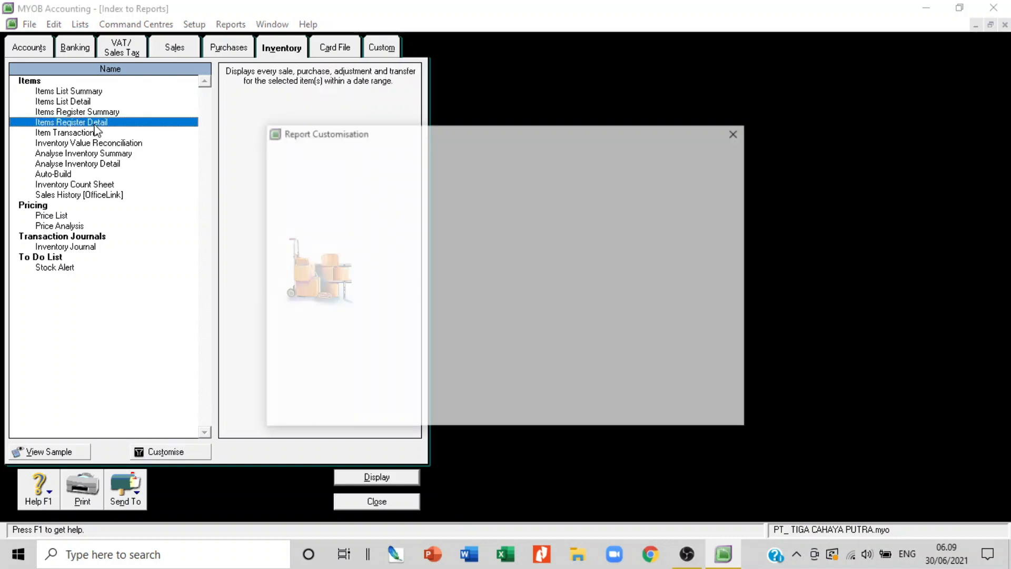
click(600, 398)
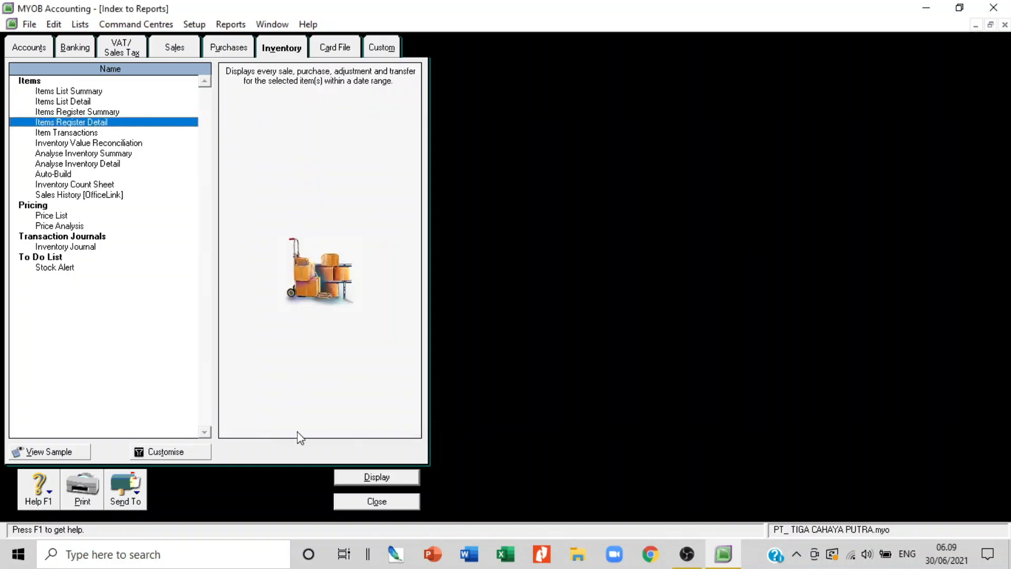
click(192, 451)
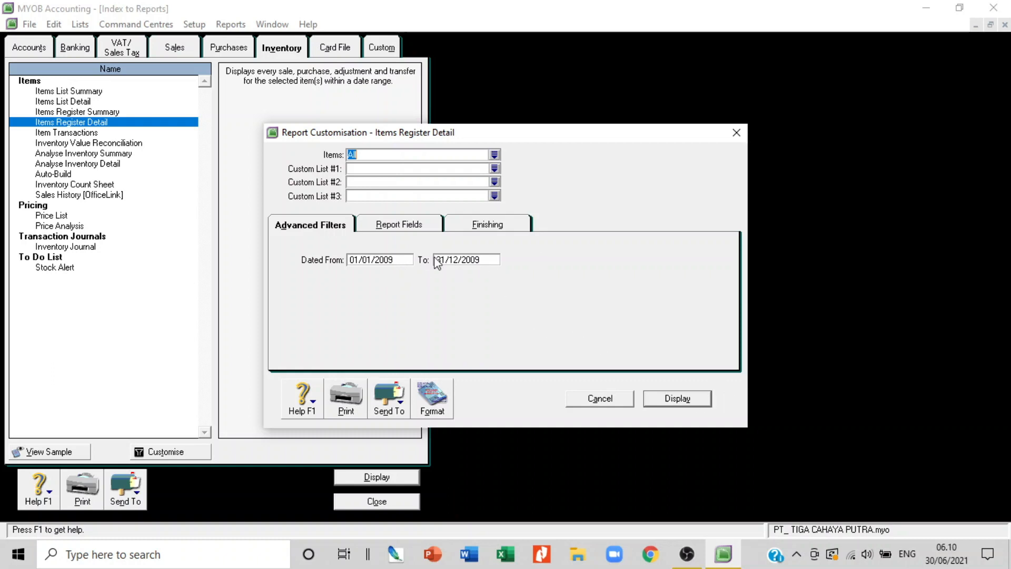
click(407, 229)
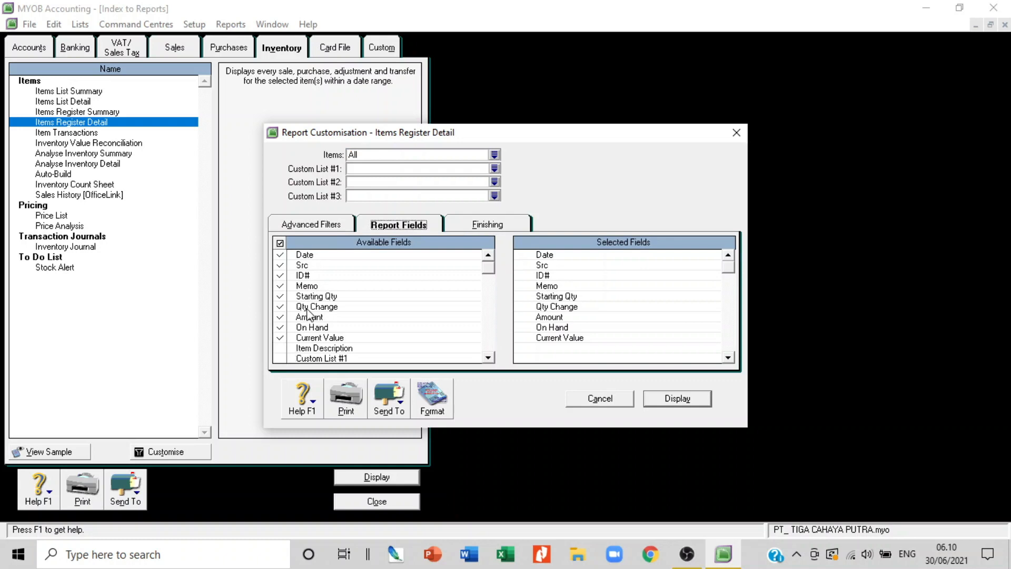
click(495, 226)
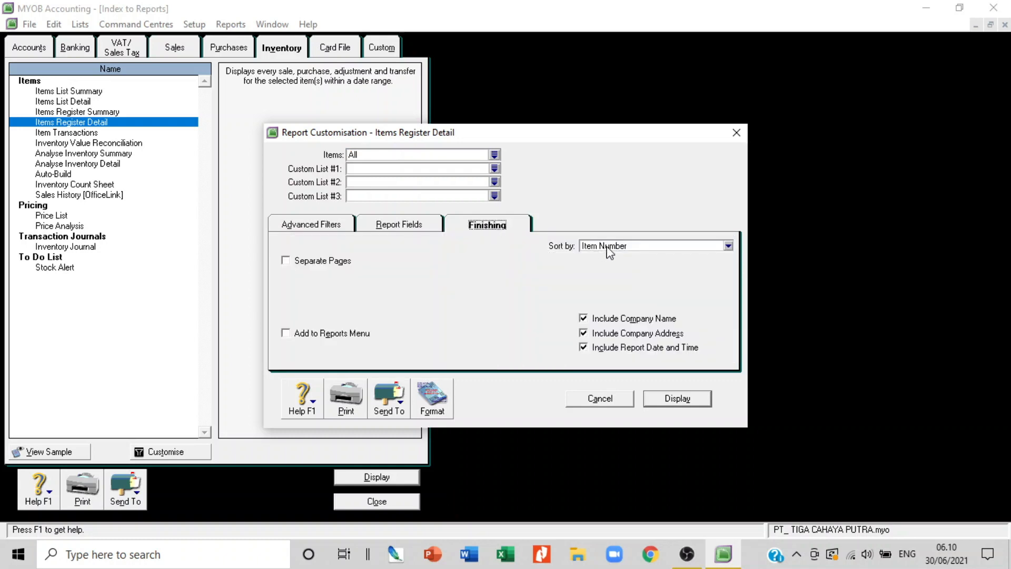
click(681, 398)
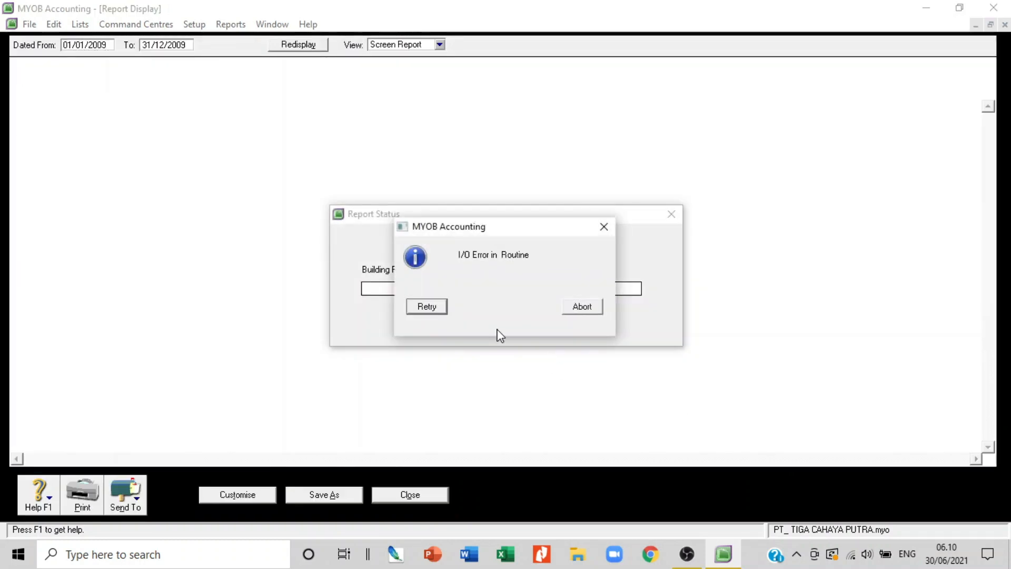
click(440, 309)
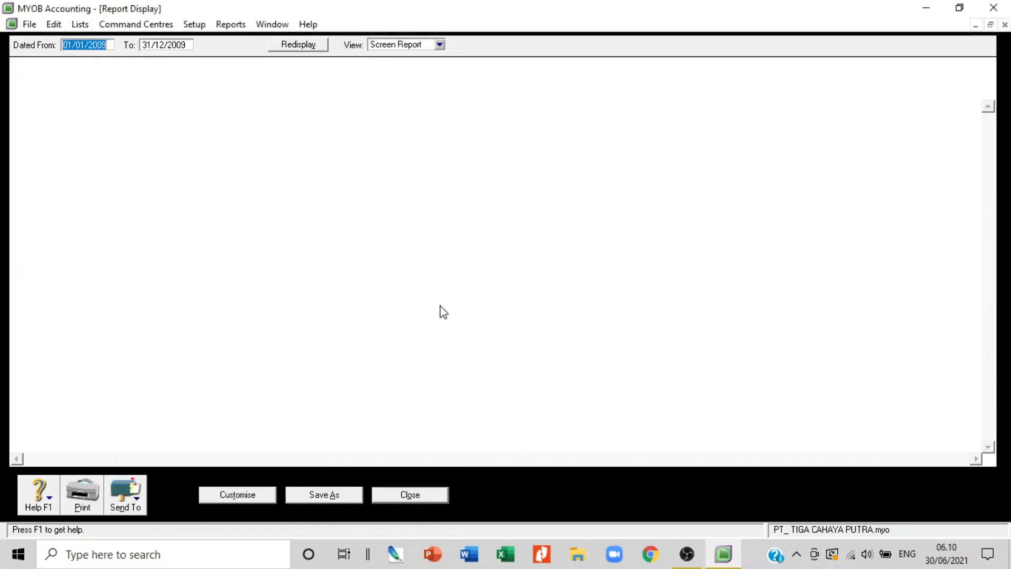
click(310, 45)
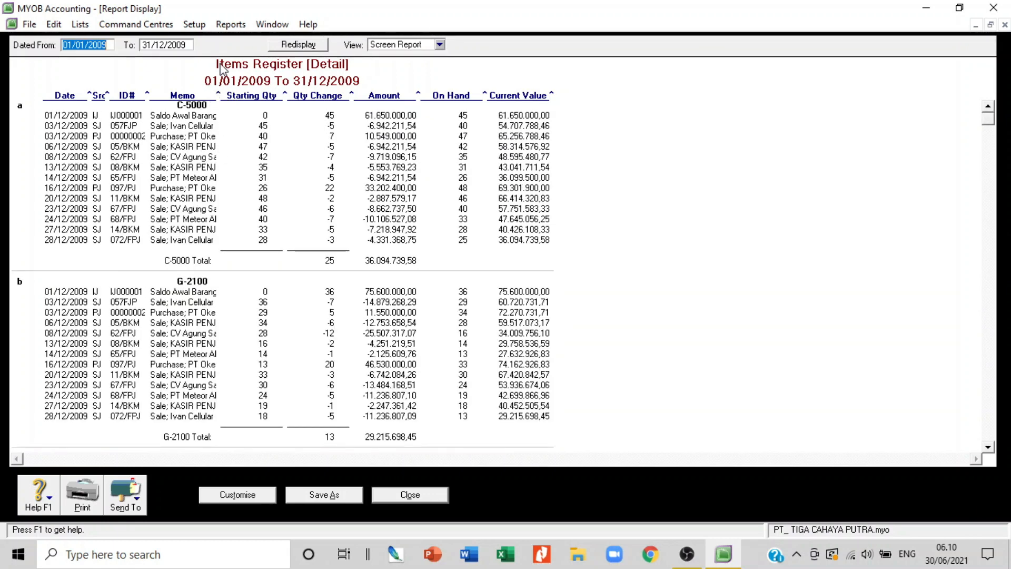
- Widen the Memo column of the Items Register Detail, examine the movements of items C-5000, G-2100 and H-1100, and close the report
drag(218, 99, 280, 99)
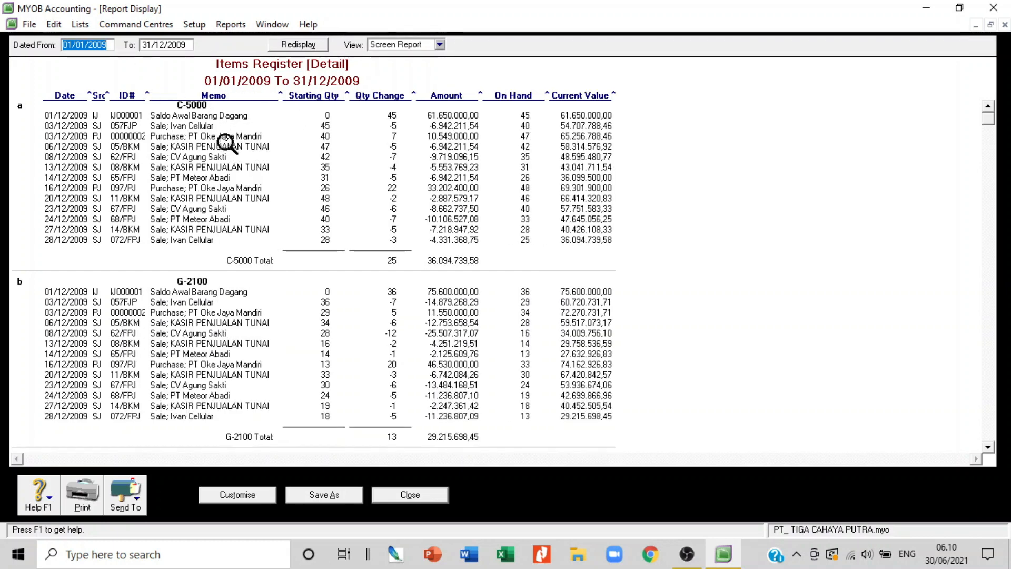
scroll(223, 140, down, 6)
scroll(222, 149, up, 6)
scroll(411, 284, down, 2)
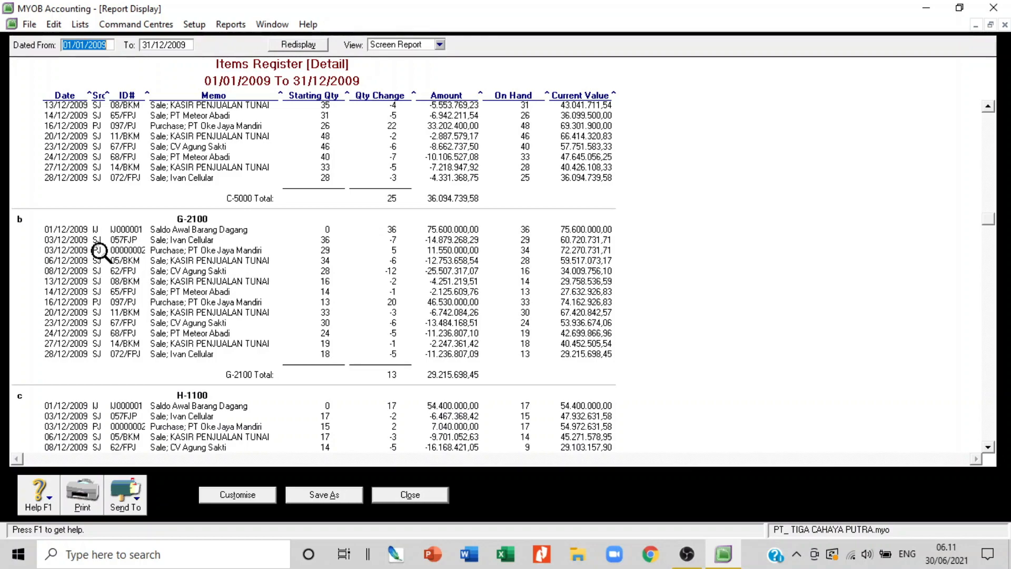
scroll(214, 284, down, 4)
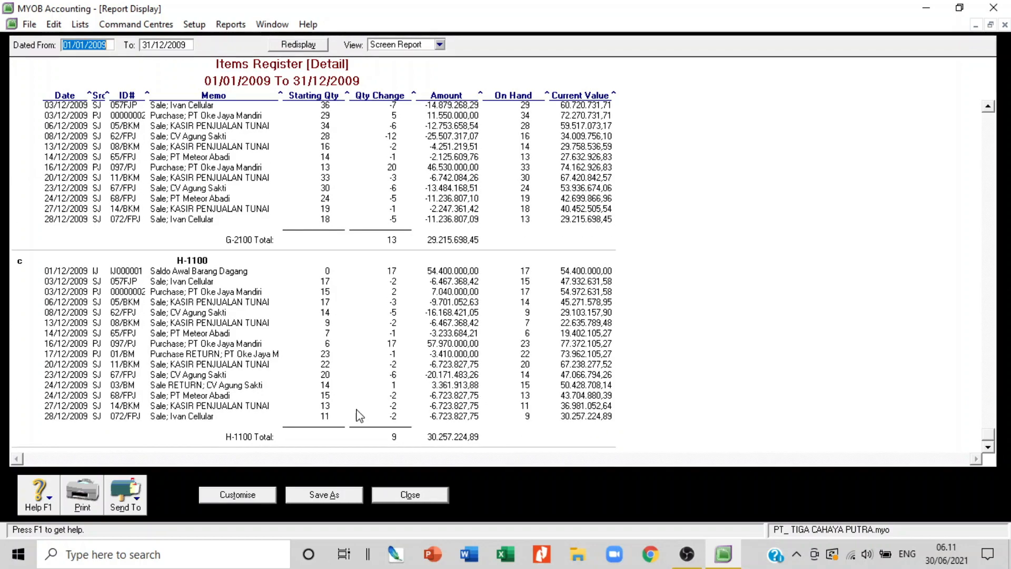
scroll(369, 248, up, 2)
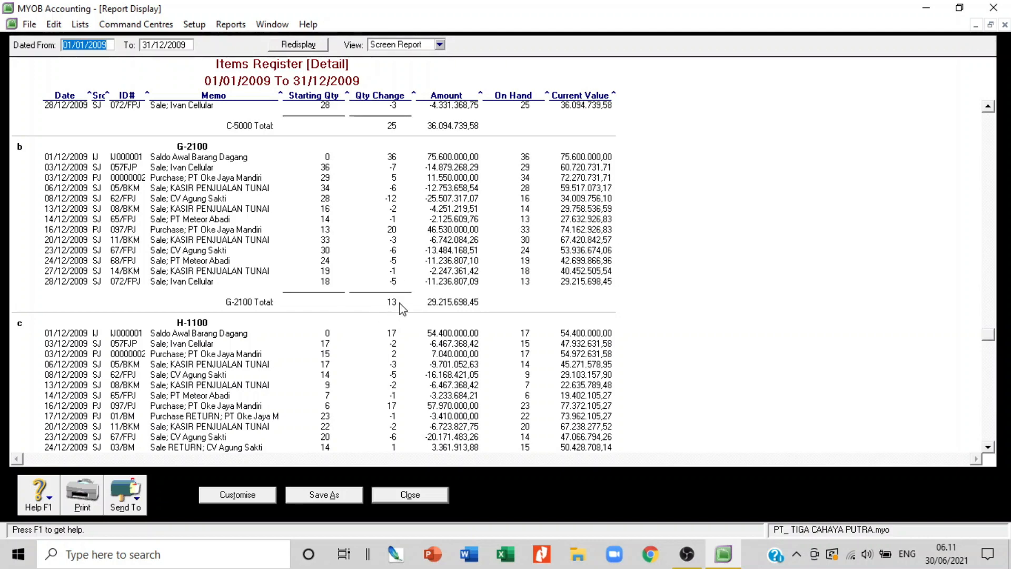
scroll(403, 308, down, 2)
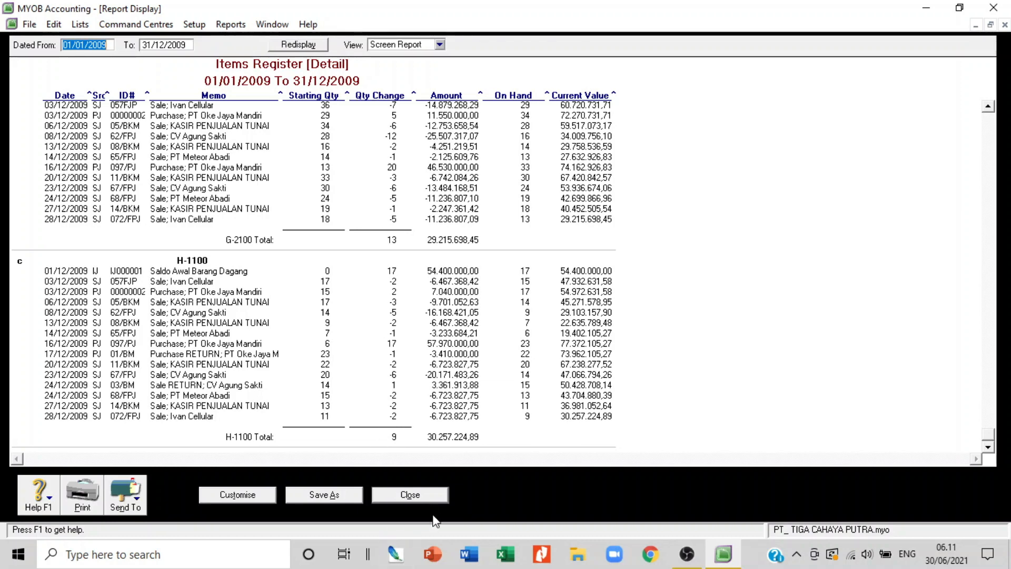
click(433, 496)
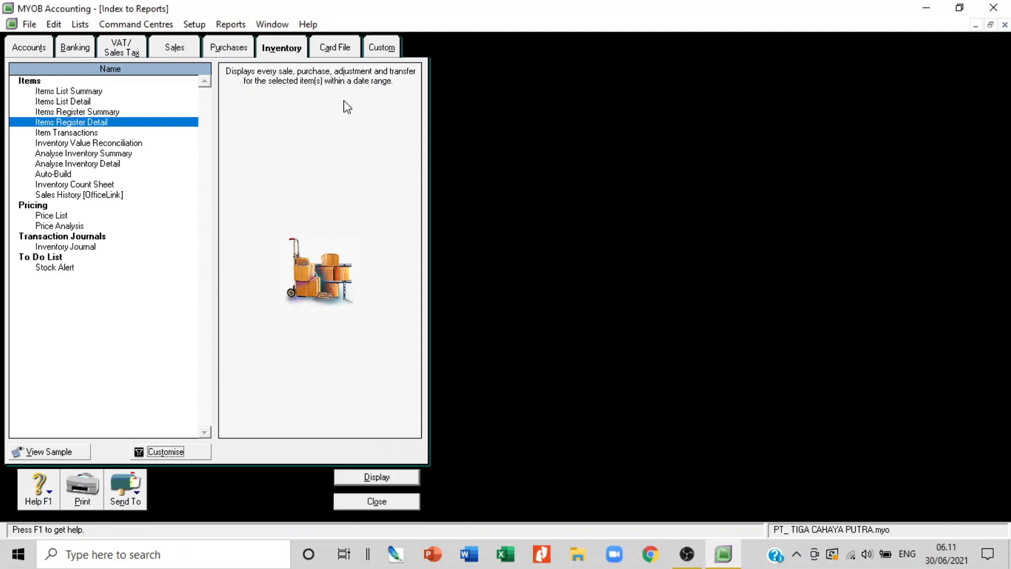
- Display the Customer Ledger report from the sales reports after checking its date range, report fields and finishing options
click(176, 50)
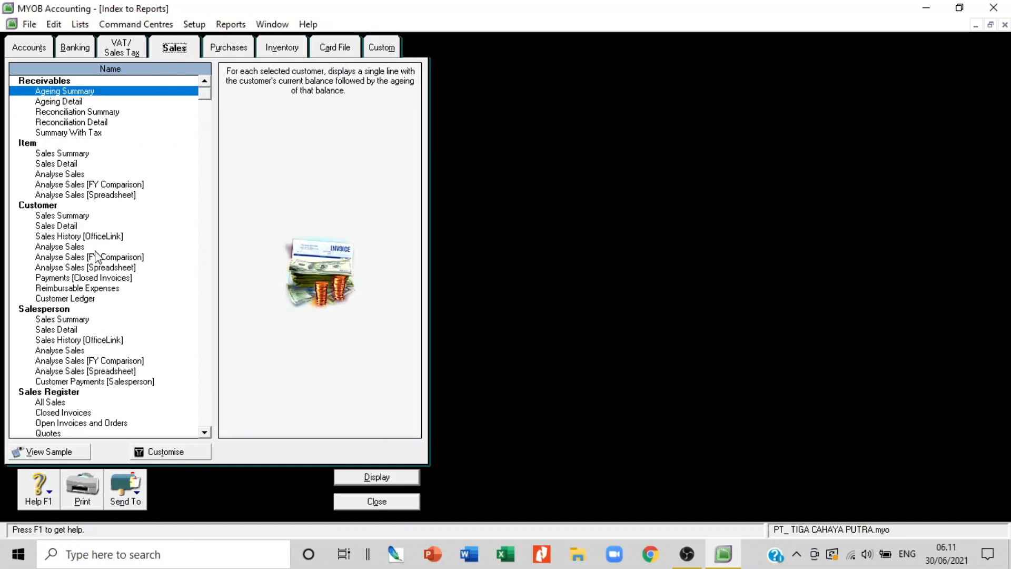
click(94, 299)
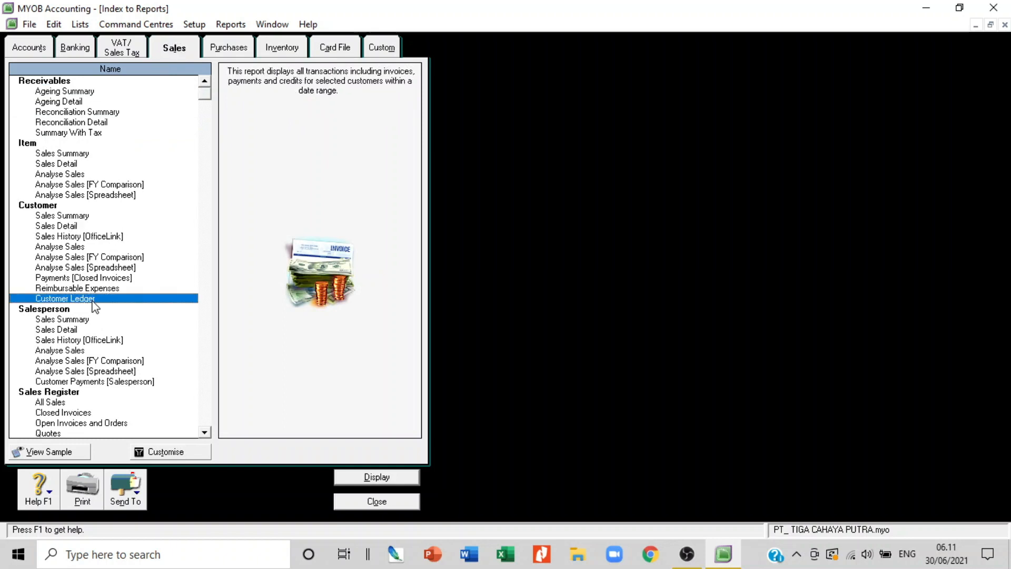
click(159, 452)
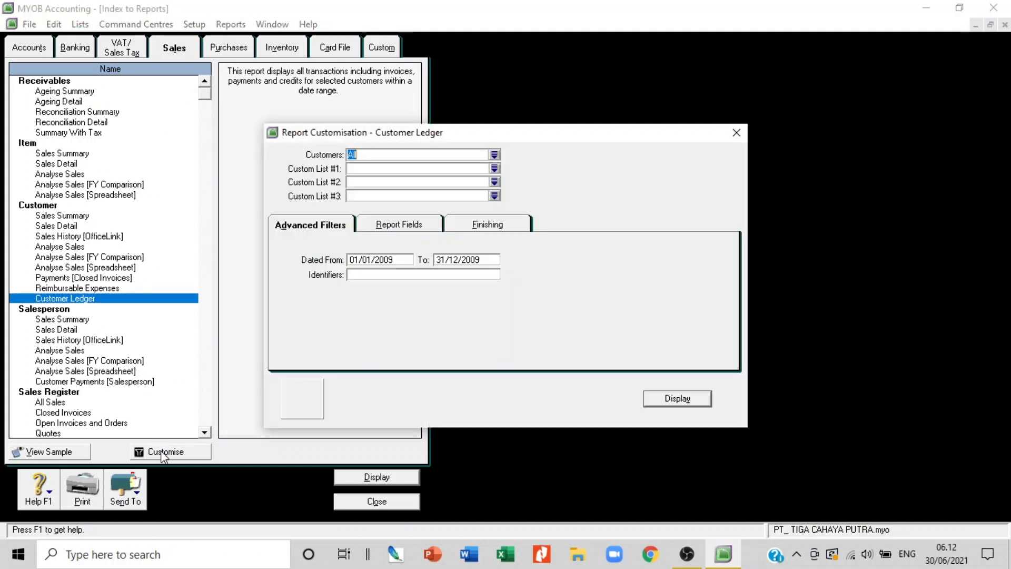
click(440, 260)
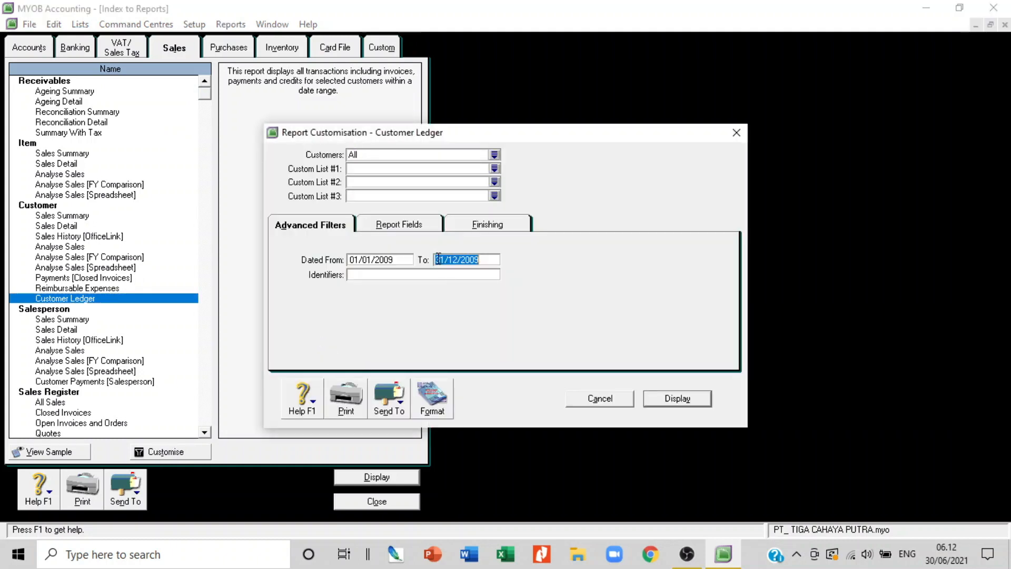
click(440, 260)
click(399, 225)
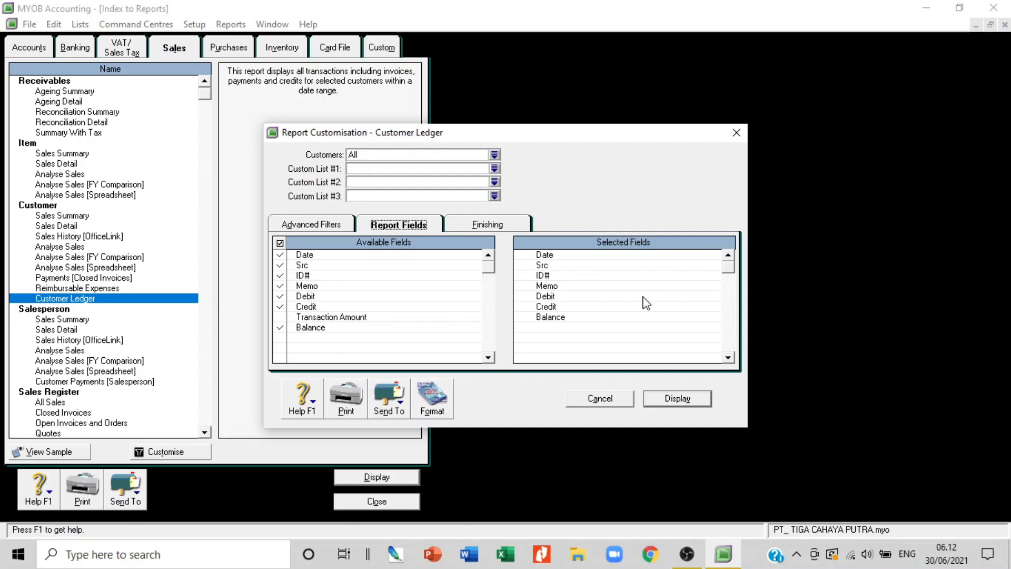
click(506, 224)
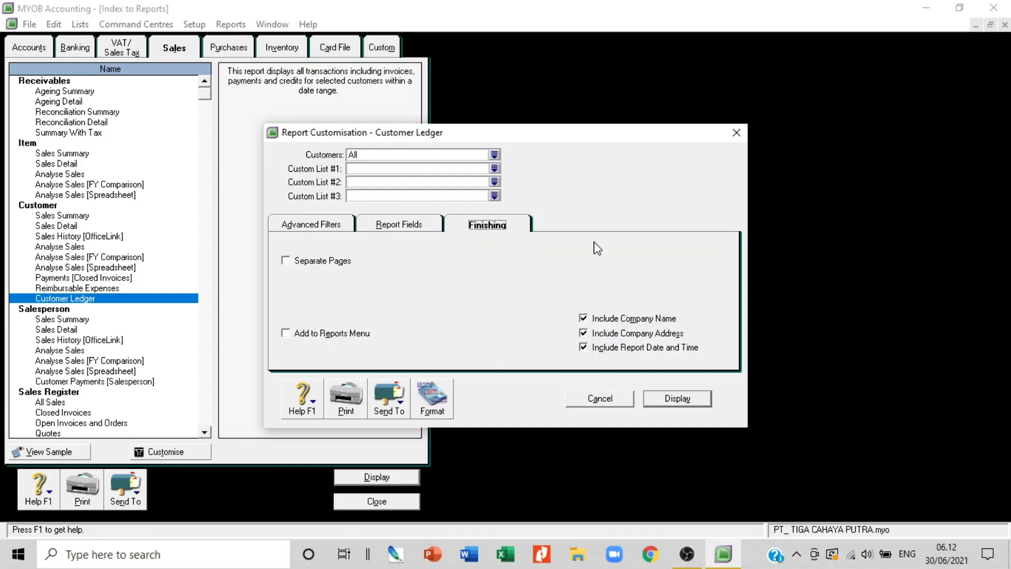
click(678, 399)
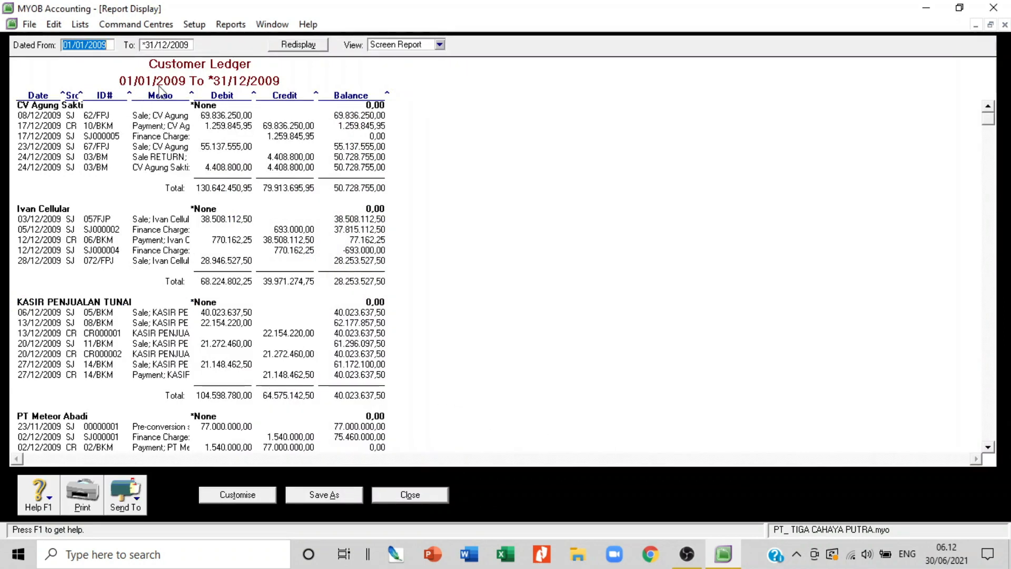
- Widen the Memo column of the Customer Ledger, examine each customer's debits, credits and balance, and close the report
drag(190, 95, 258, 105)
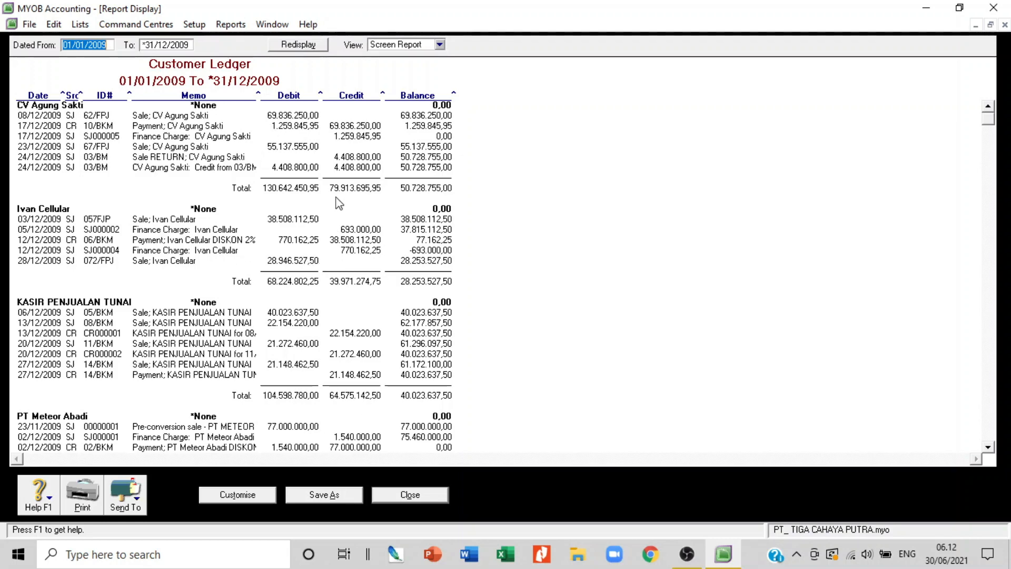
scroll(339, 206, down, 2)
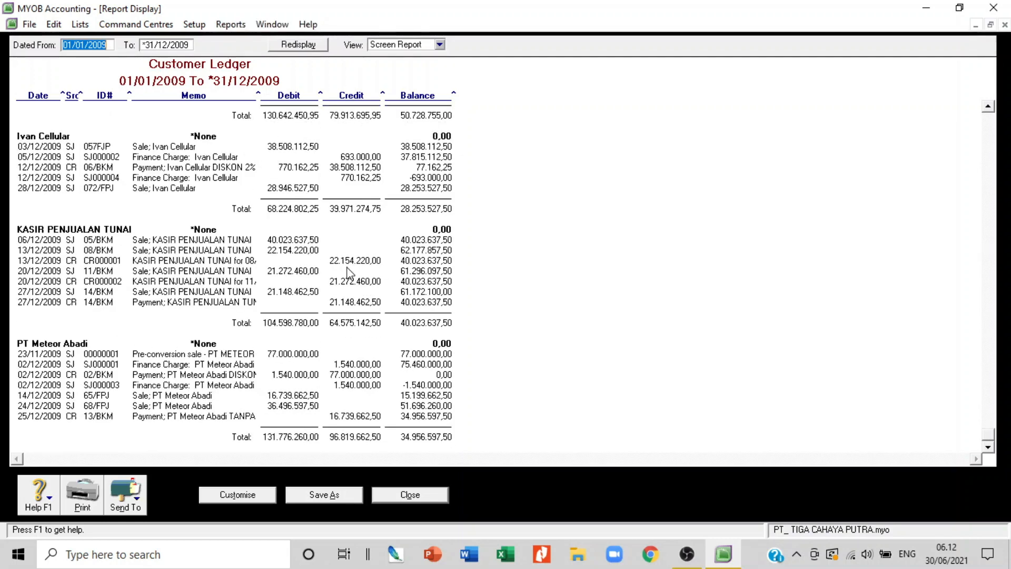
scroll(348, 273, up, 2)
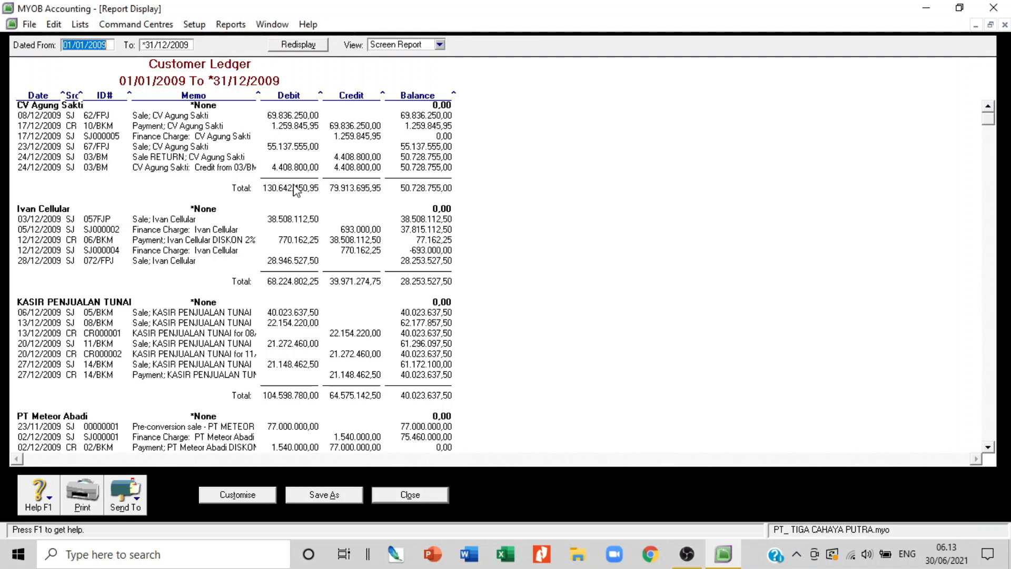
click(431, 496)
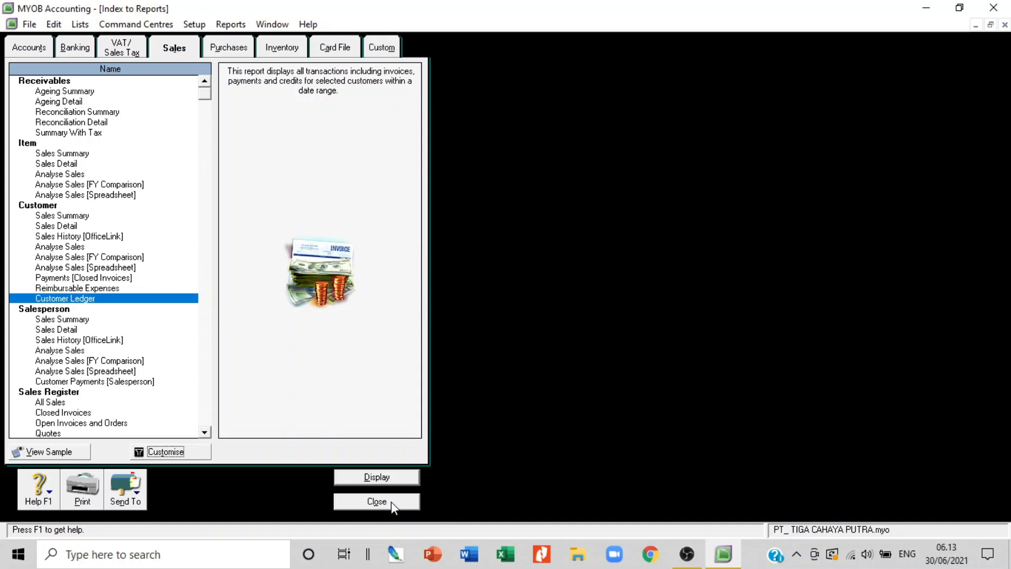
- Display the Supplier Ledger report from the purchases reports after checking its date range and report fields, then close it
click(243, 49)
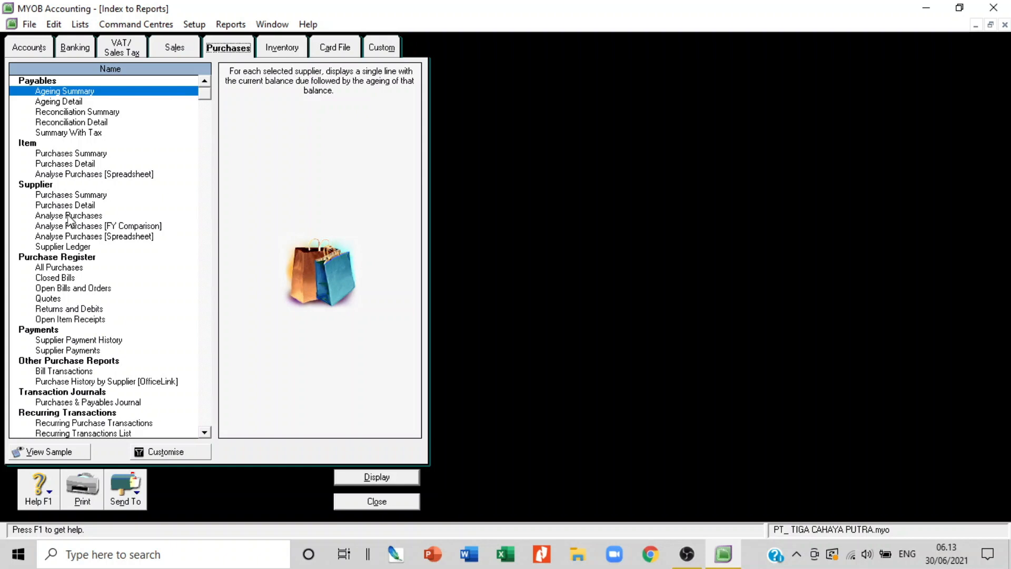
click(87, 248)
click(168, 454)
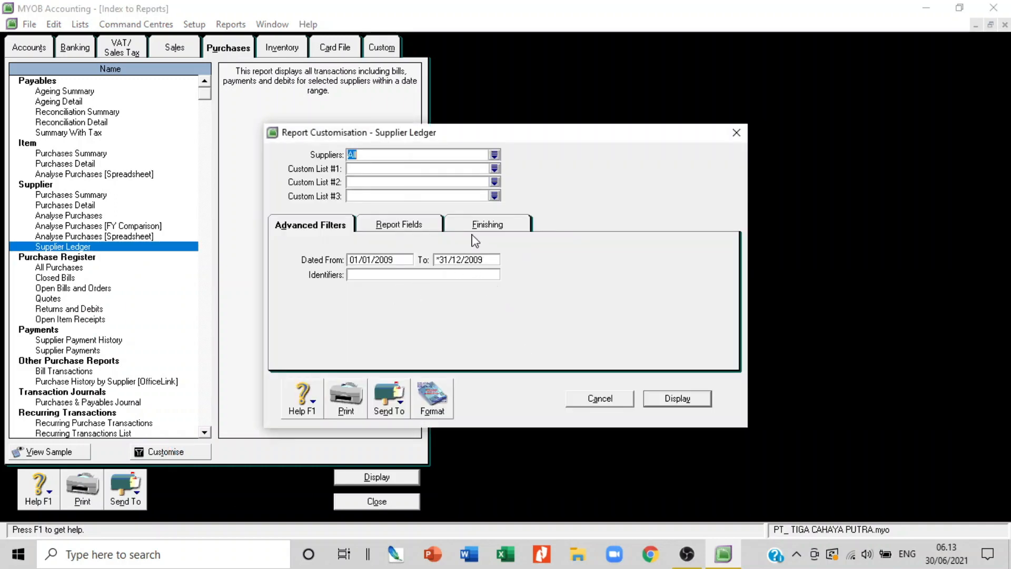
click(420, 226)
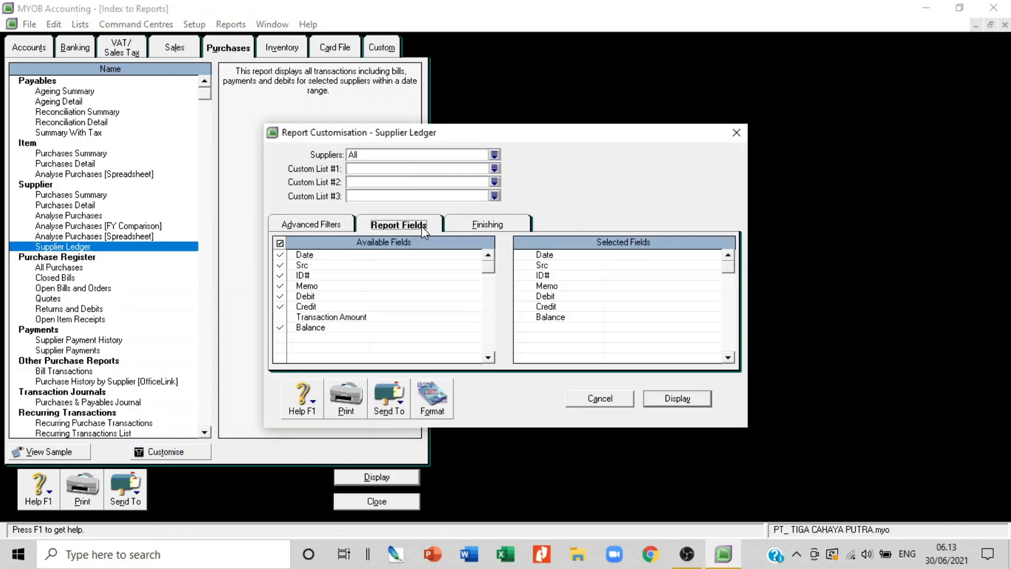
click(676, 399)
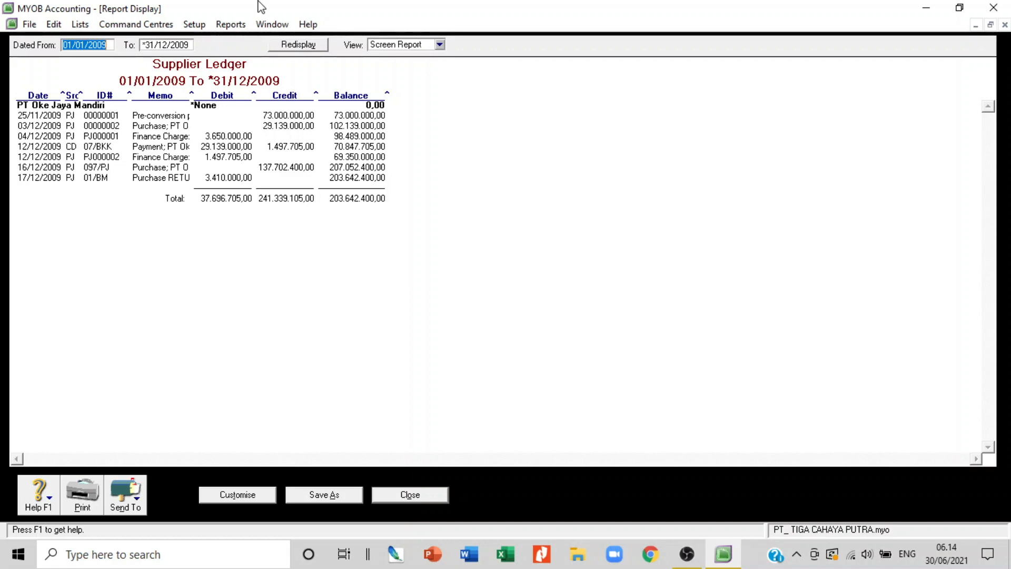
click(431, 496)
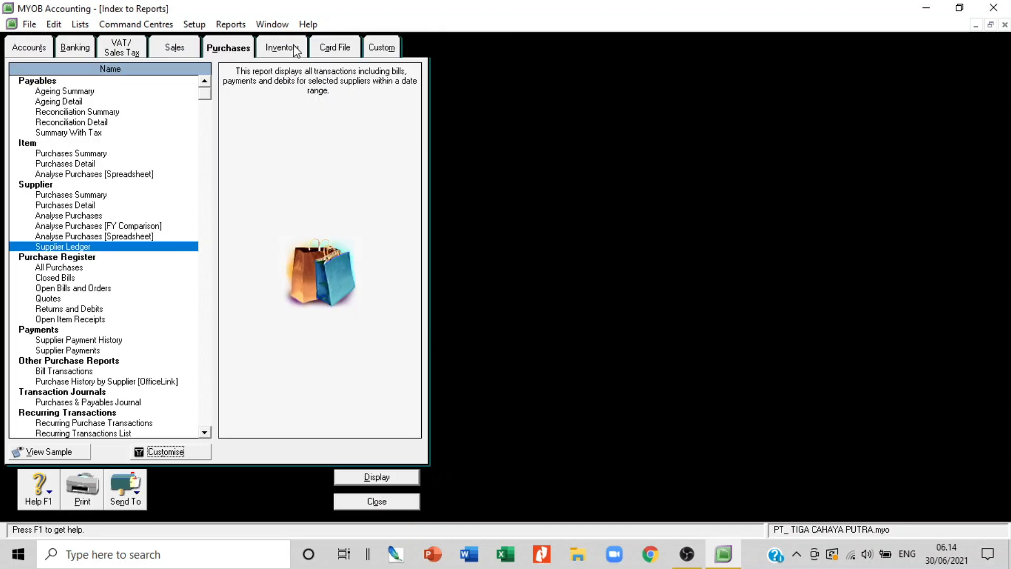
- Display the Inventory Value Reconciliation report with the Average Cost field added, after checking its finishing options, and close it
click(295, 51)
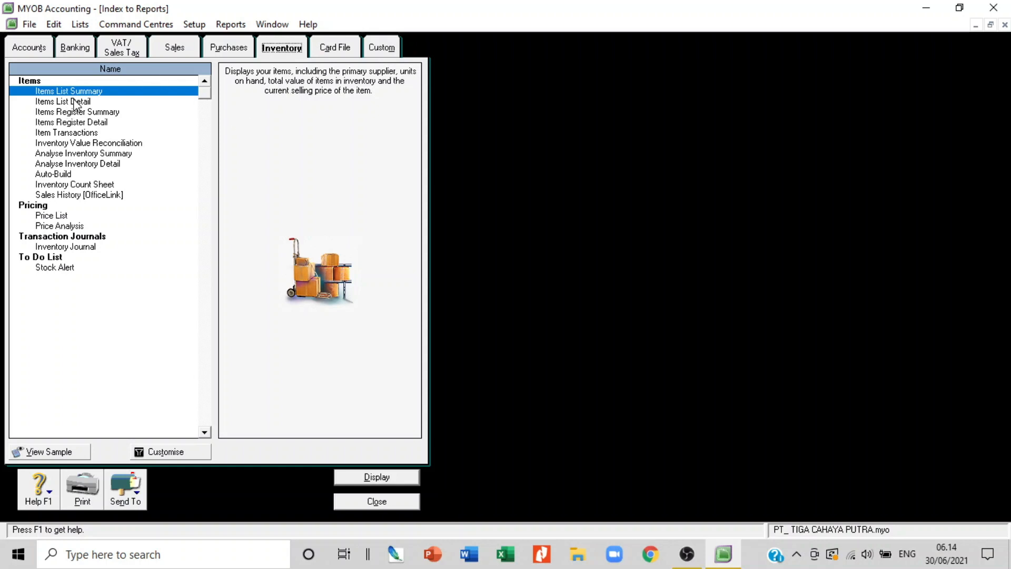
click(103, 144)
click(158, 452)
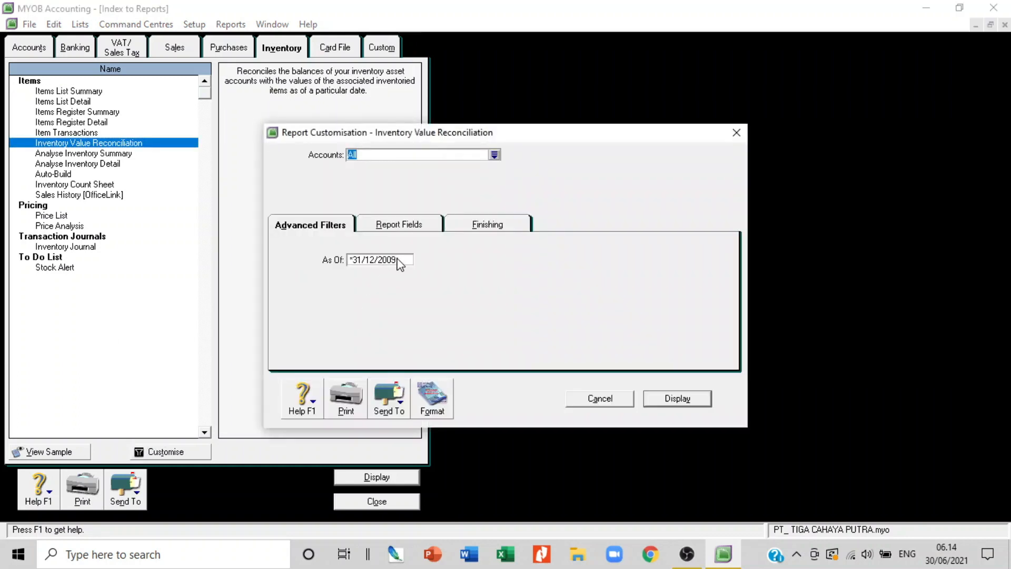
click(406, 227)
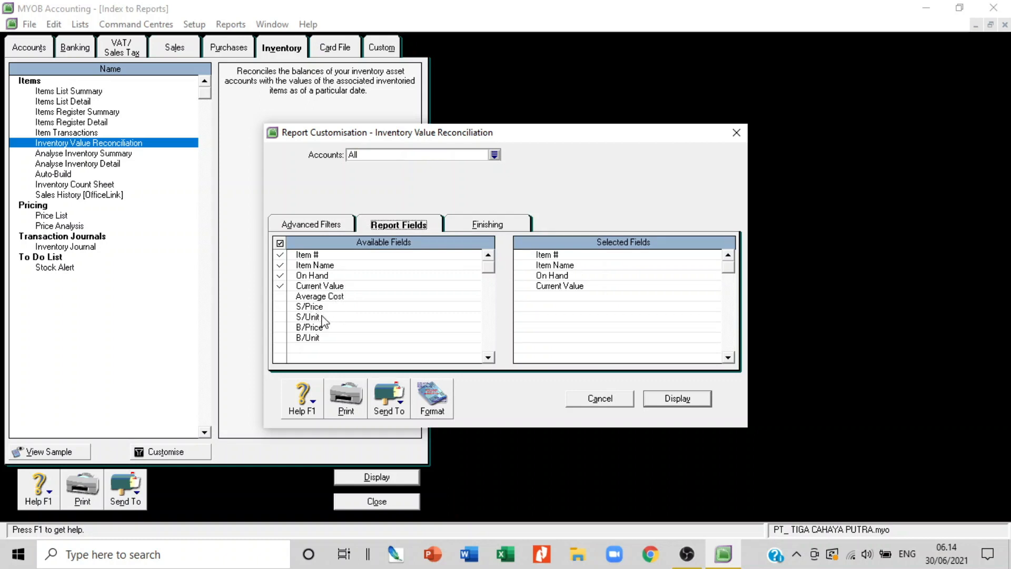
click(280, 297)
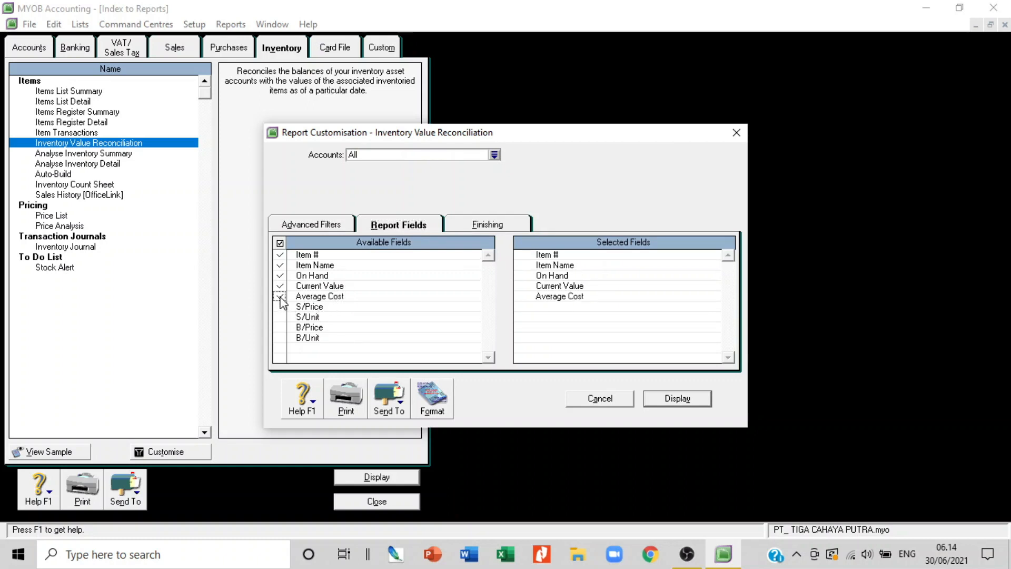
click(481, 228)
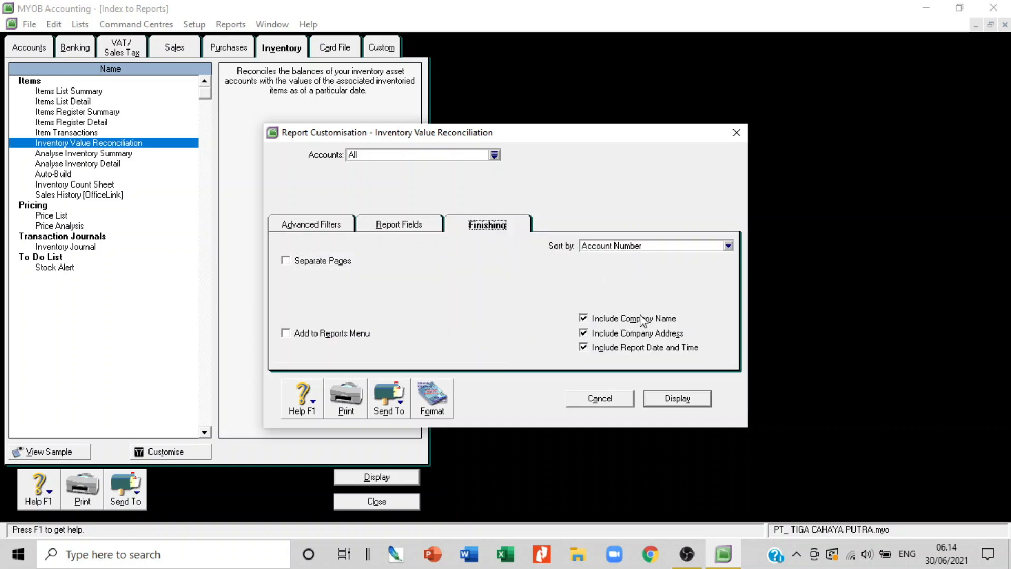
click(677, 399)
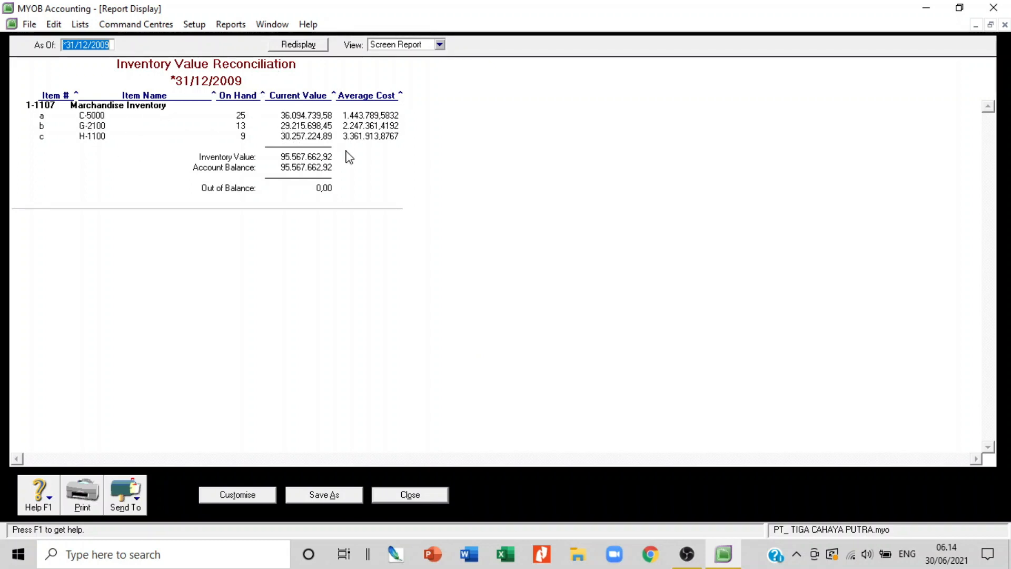
click(415, 496)
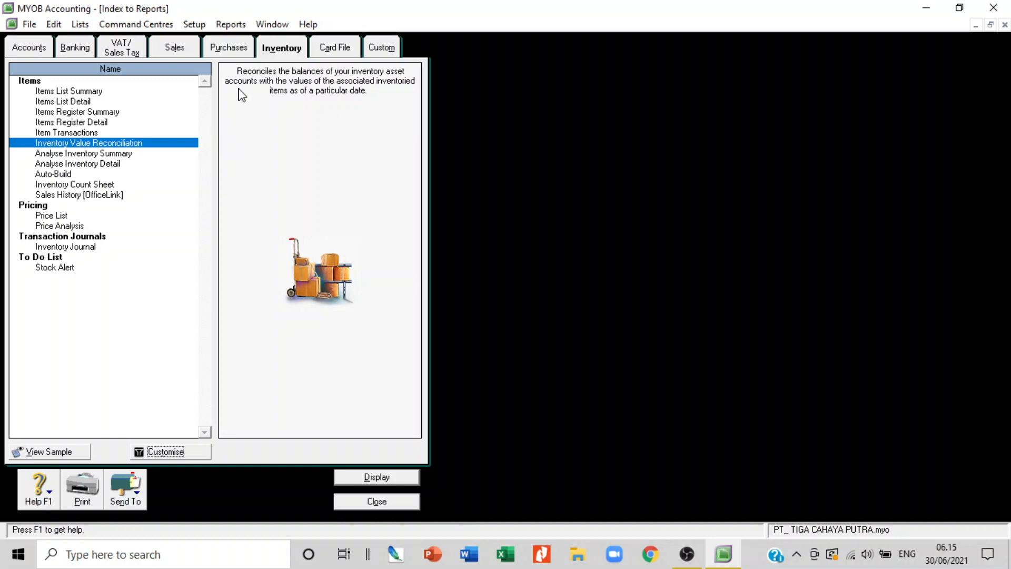
- Open the customisation of the General Journal report under the transaction journals of the accounts reports
click(28, 51)
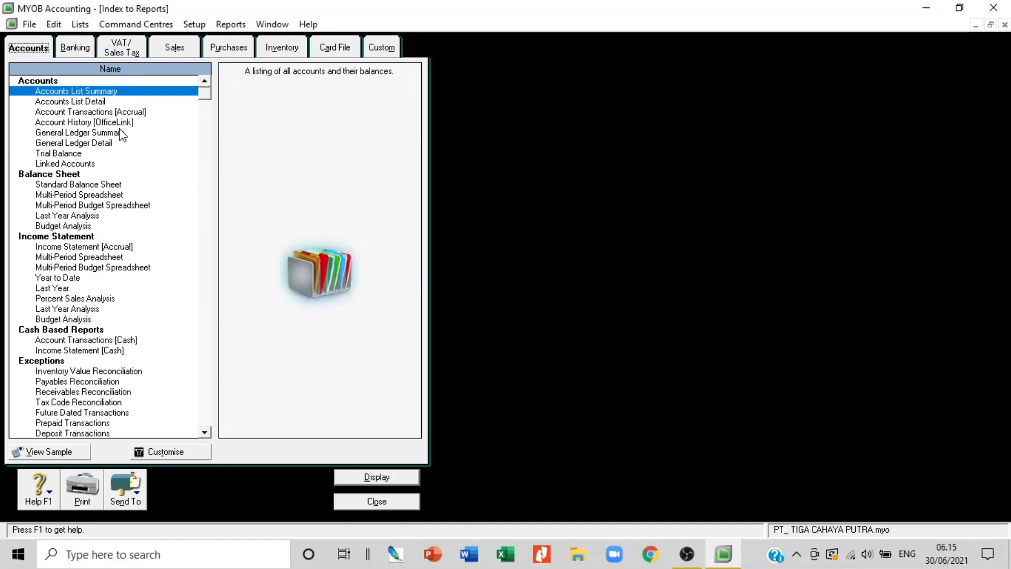
scroll(87, 334, down, 7)
scroll(87, 335, down, 3)
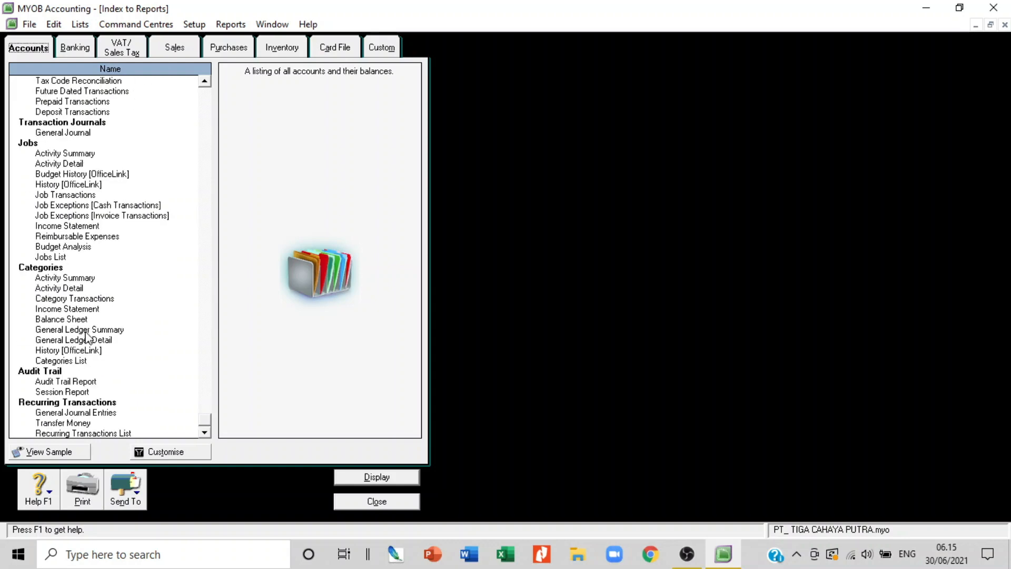
scroll(63, 219, up, 2)
click(55, 196)
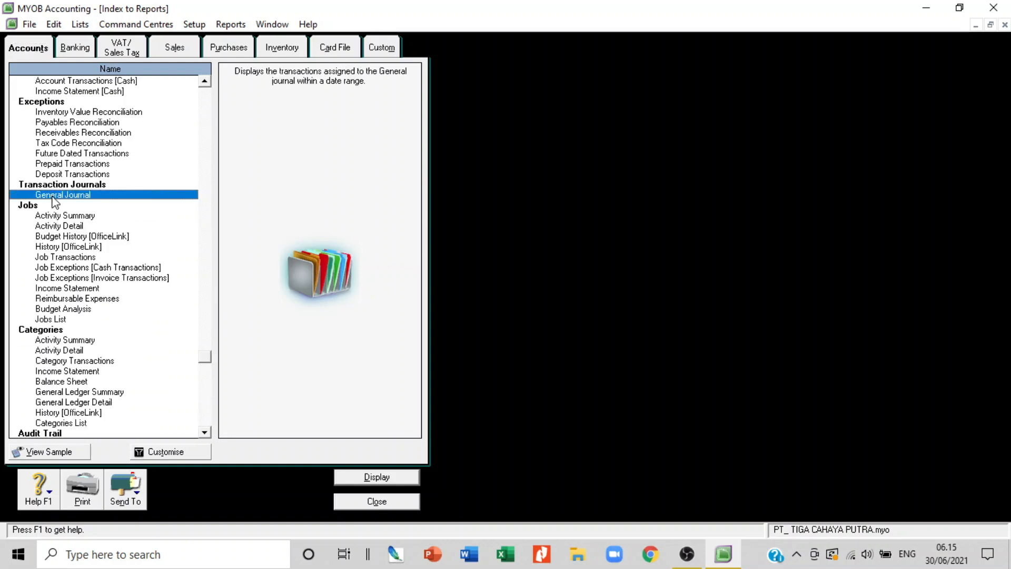
click(173, 456)
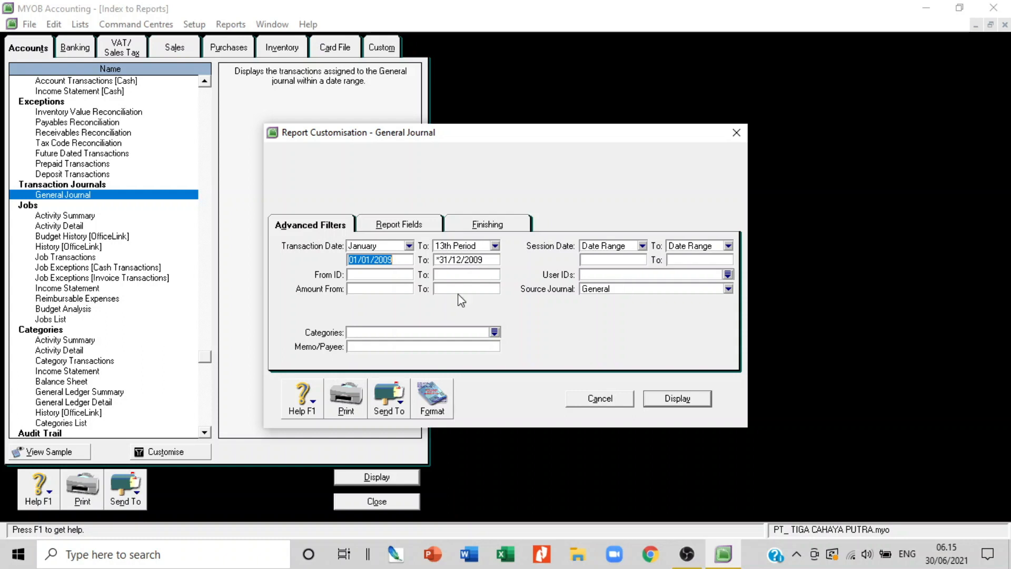
- Check the General Journal's report fields and finishing options, and set its source journal filter to All
click(406, 228)
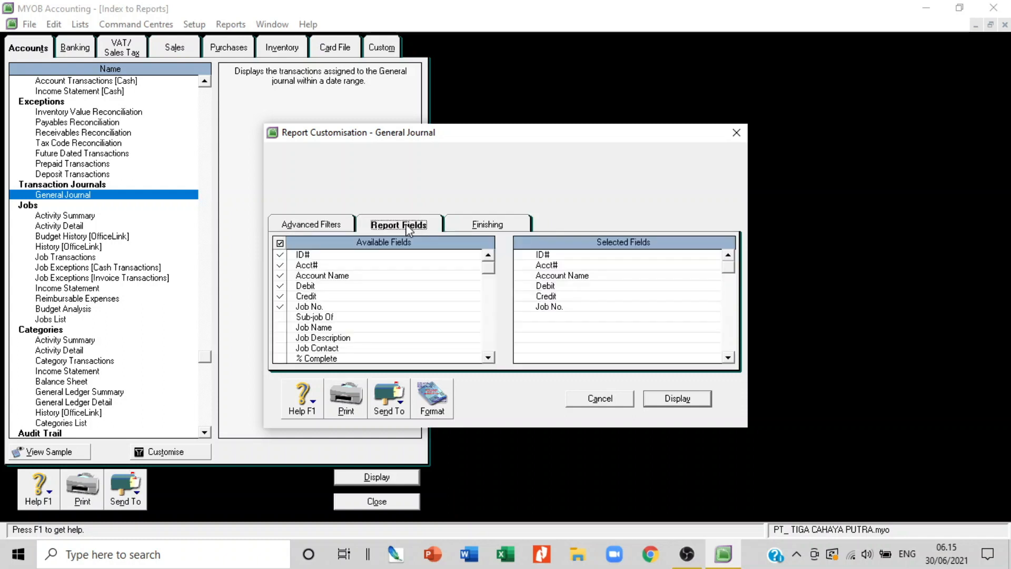
click(453, 222)
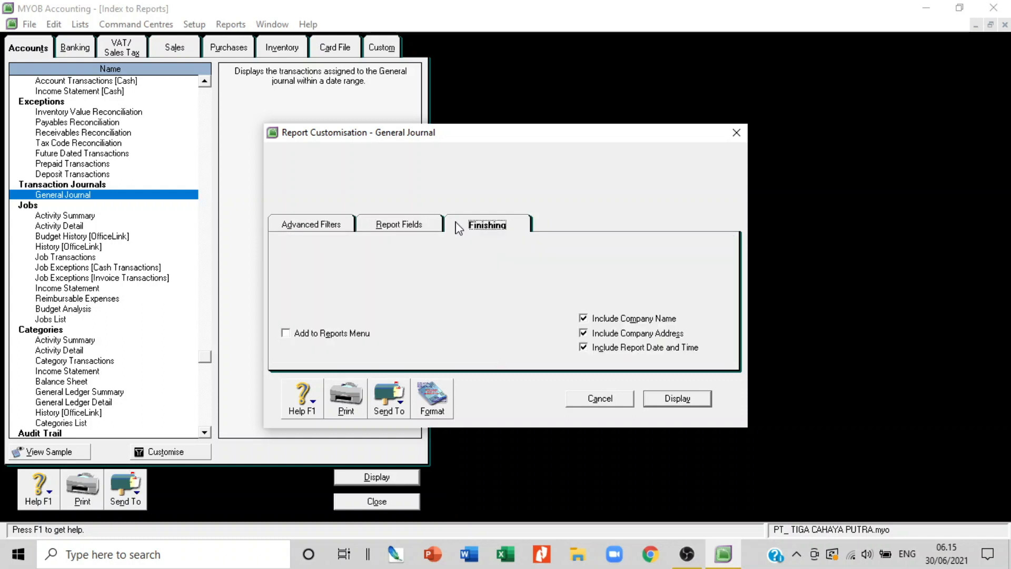
click(395, 232)
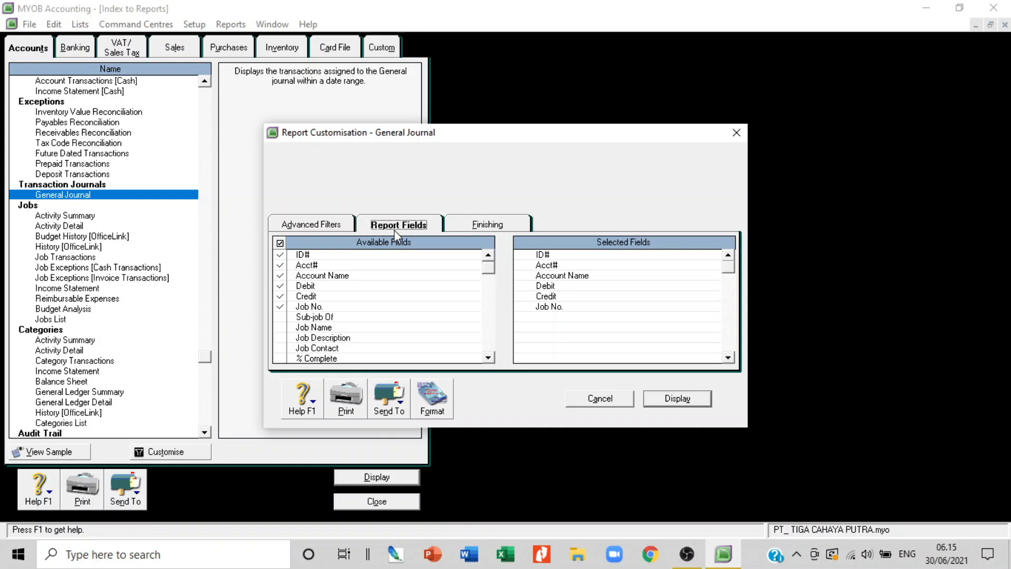
click(316, 224)
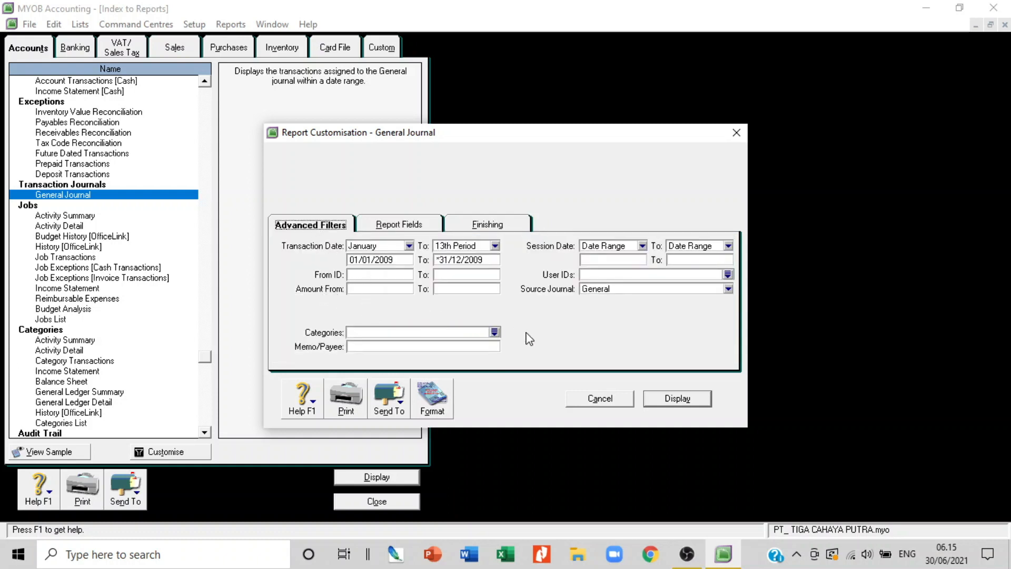
click(642, 289)
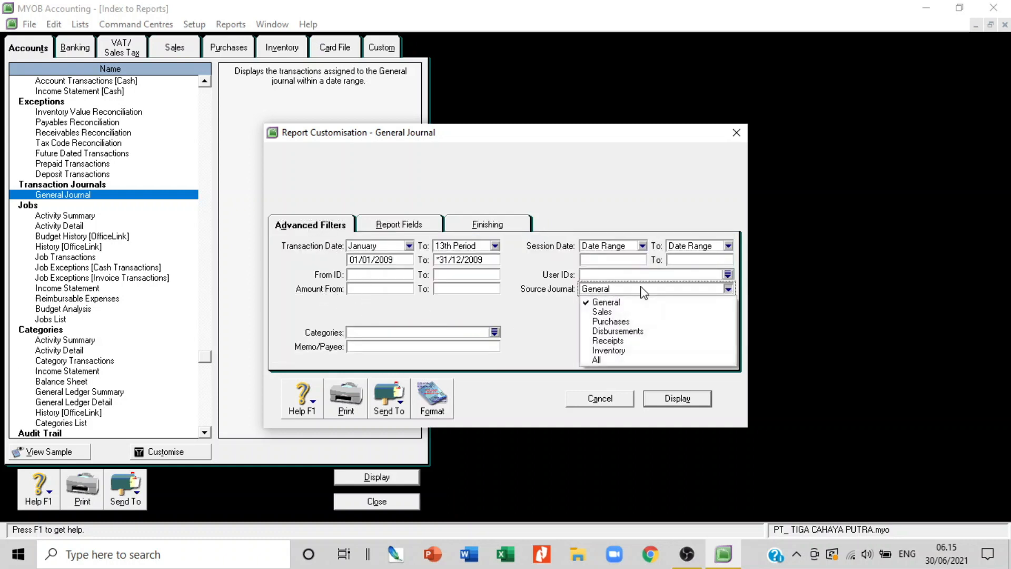
click(634, 359)
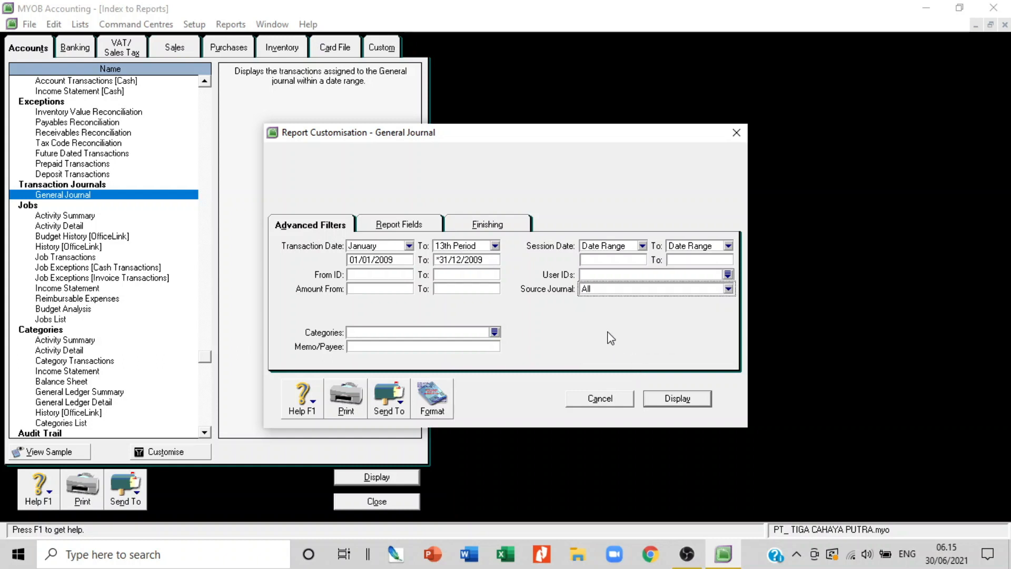
- Add the Allocation Memo field to the General Journal report and check the other available fields
click(414, 225)
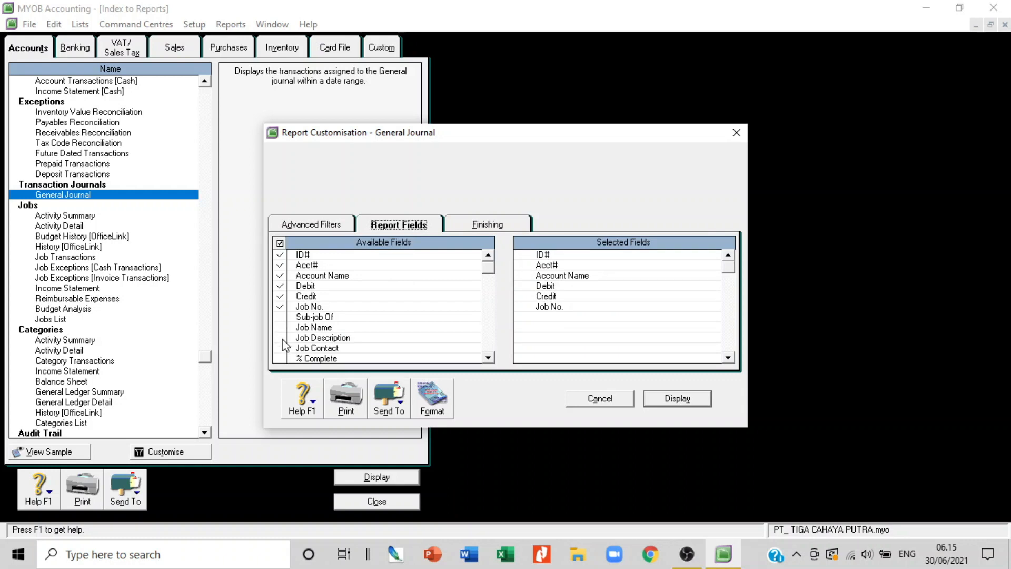
scroll(285, 342, down, 3)
scroll(284, 343, down, 1)
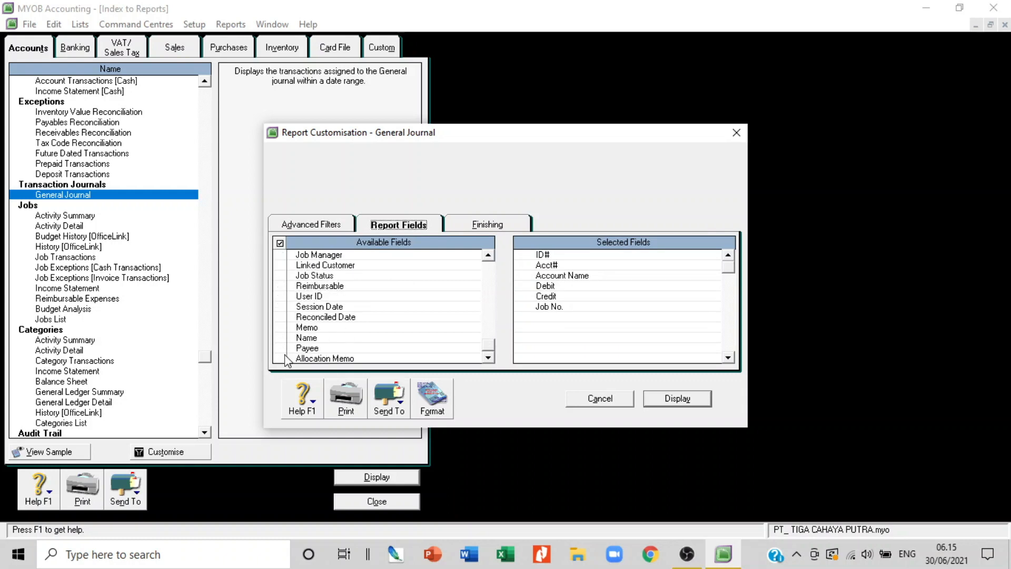
click(284, 359)
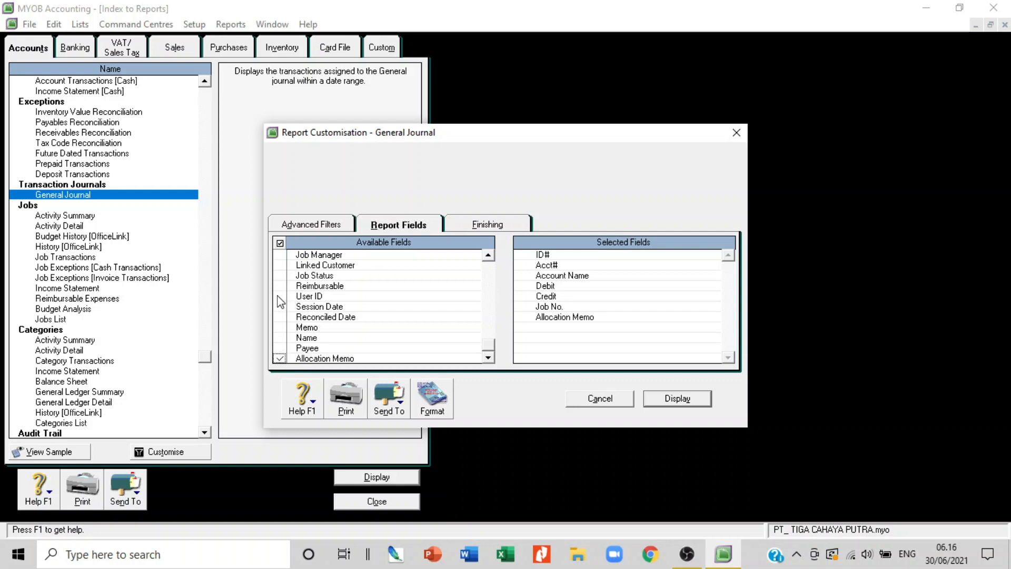
scroll(281, 301, up, 4)
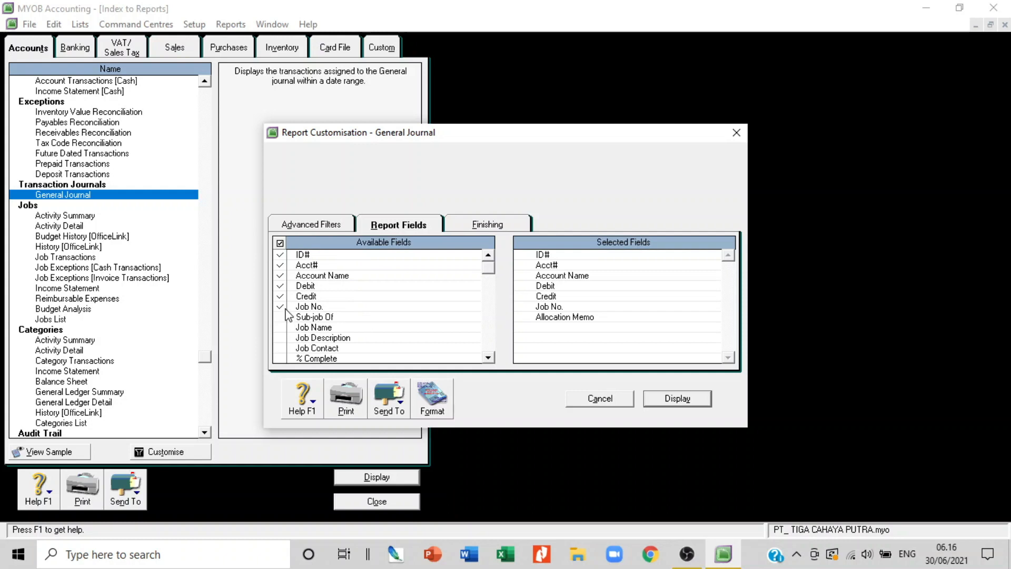
scroll(285, 313, down, 2)
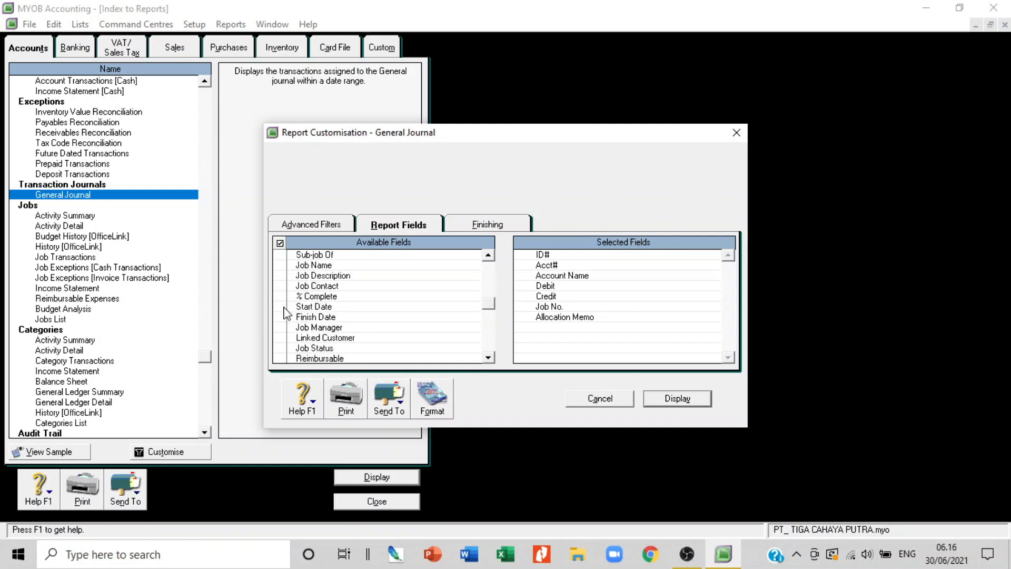
scroll(285, 313, down, 3)
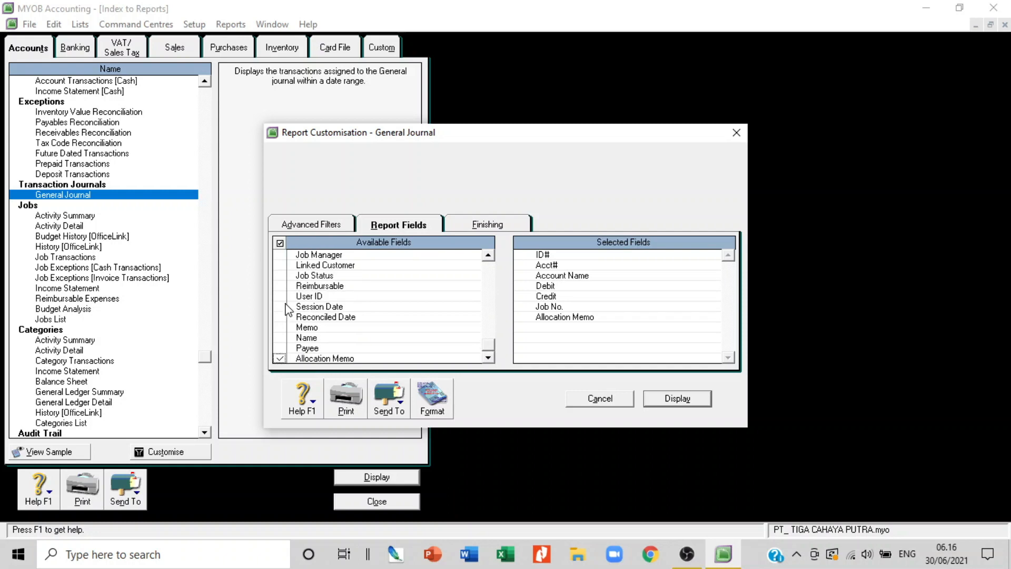
scroll(286, 307, up, 5)
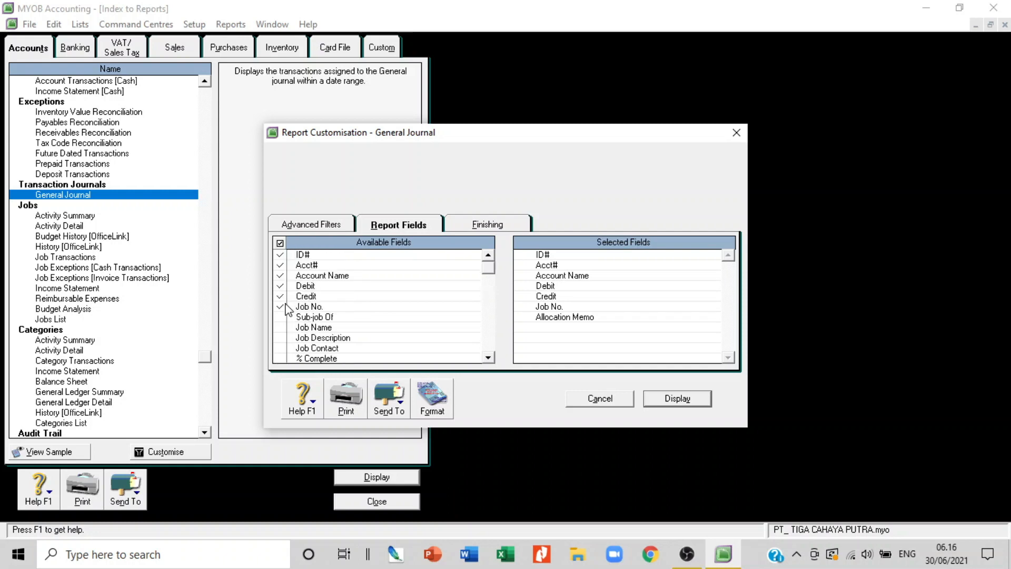
- Display the General Journal report, retrying after the error and redisplaying it for 01/01/2009 to *31/12/2009
click(679, 399)
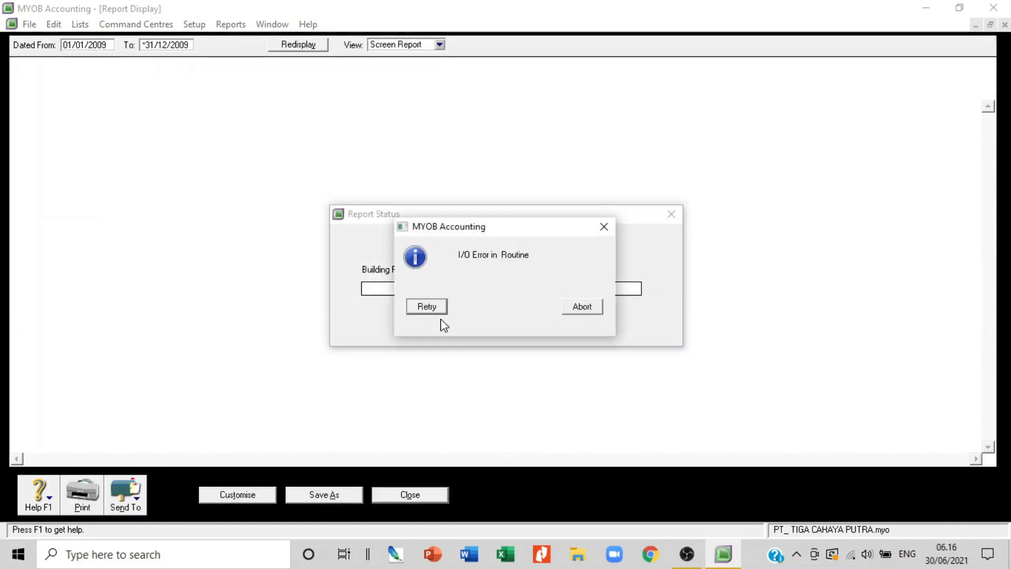
click(421, 306)
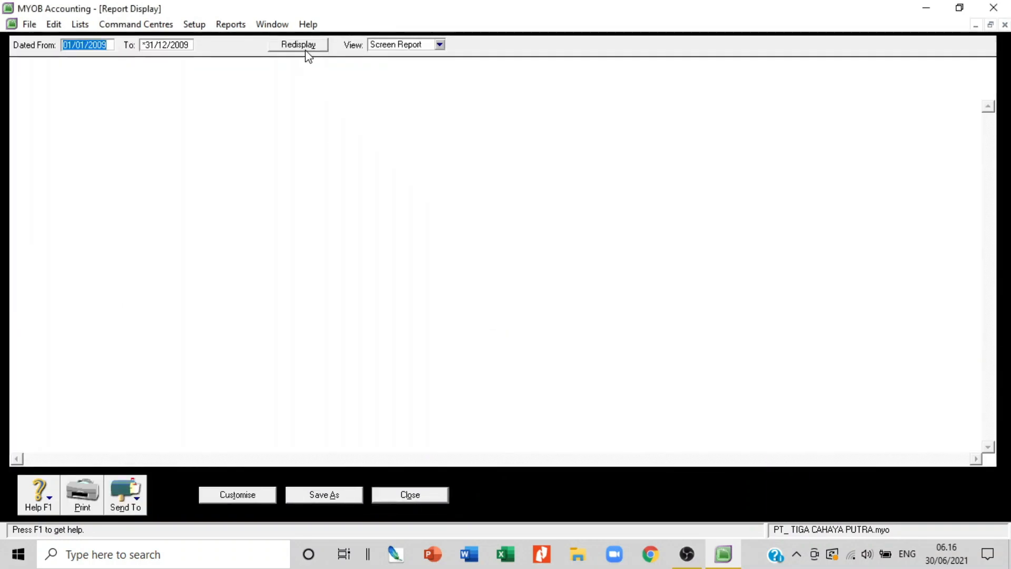
click(306, 47)
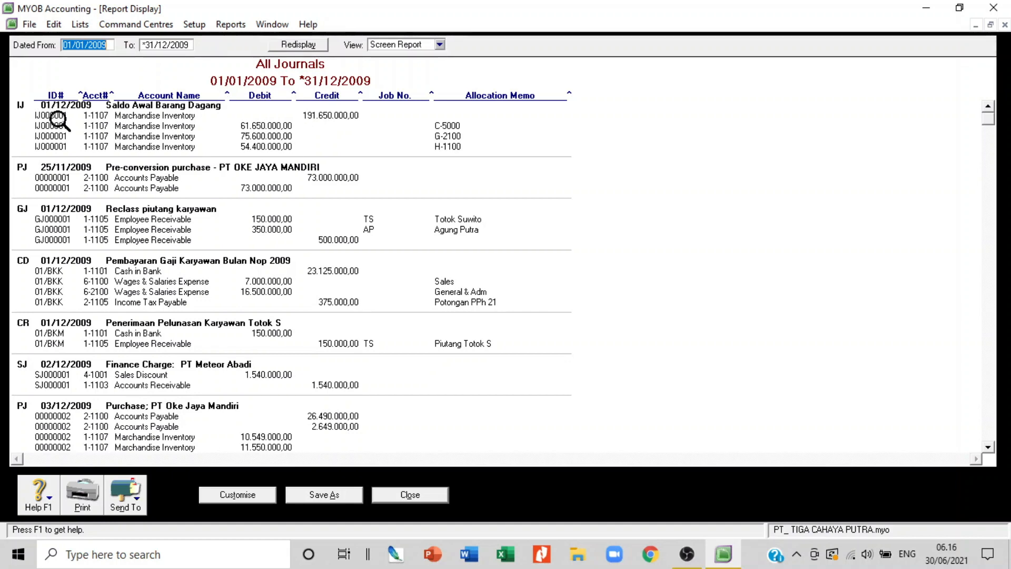
- Review the All Journals report from its first entries through to the grand total, and close it
scroll(114, 184, down, 2)
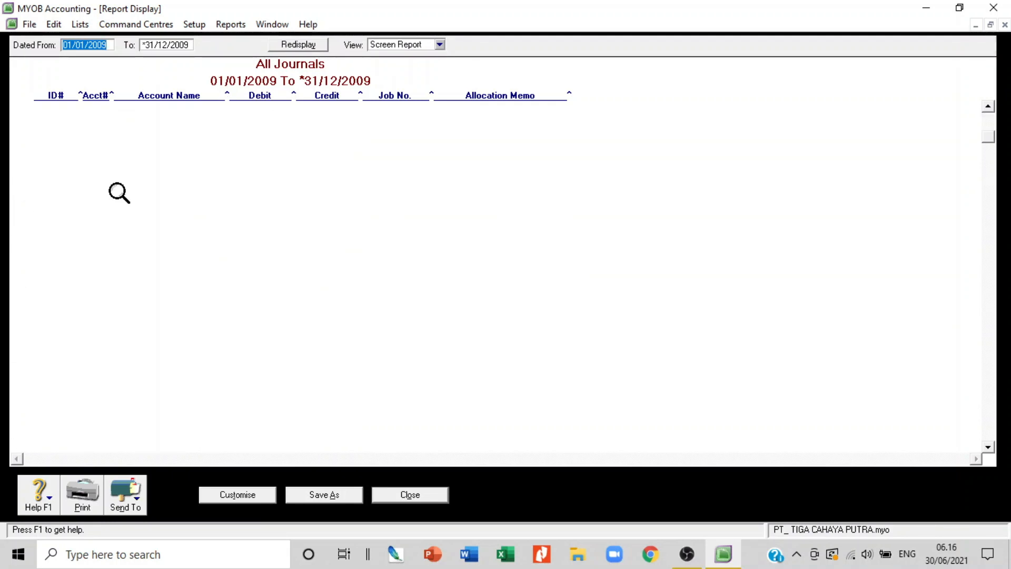
scroll(119, 193, down, 10)
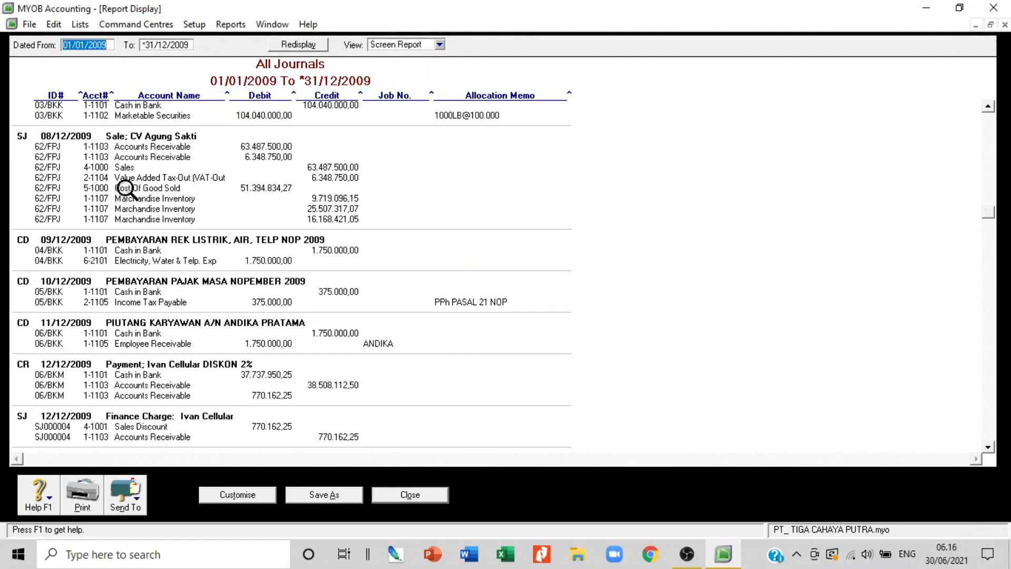
scroll(124, 192, down, 5)
scroll(488, 264, down, 10)
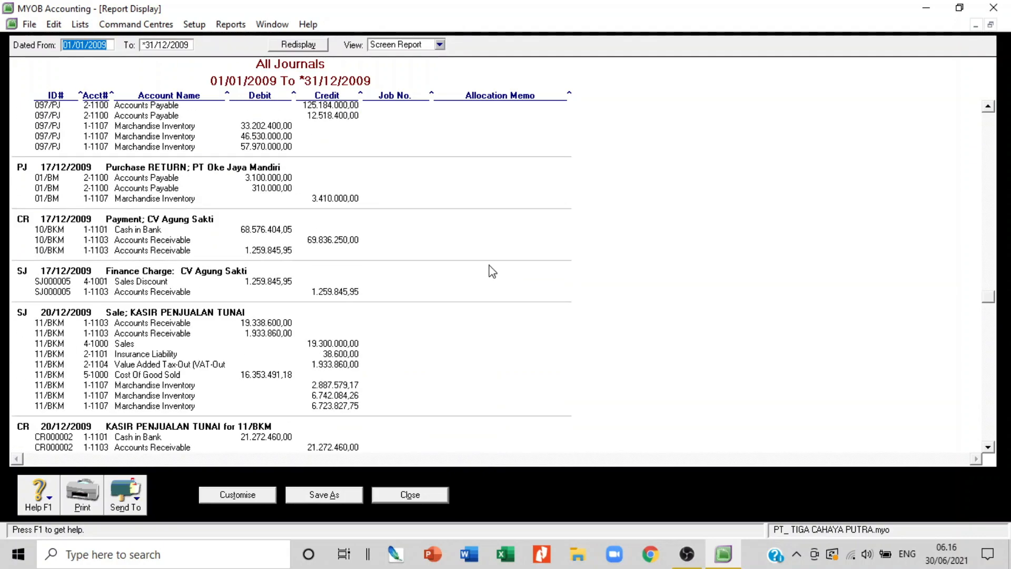
scroll(492, 269, down, 15)
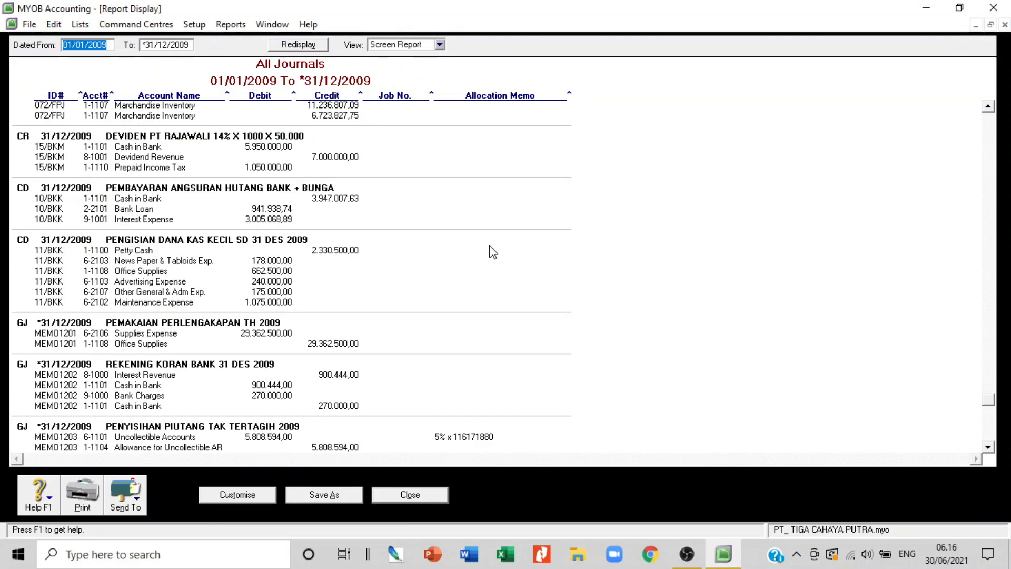
scroll(491, 249, down, 10)
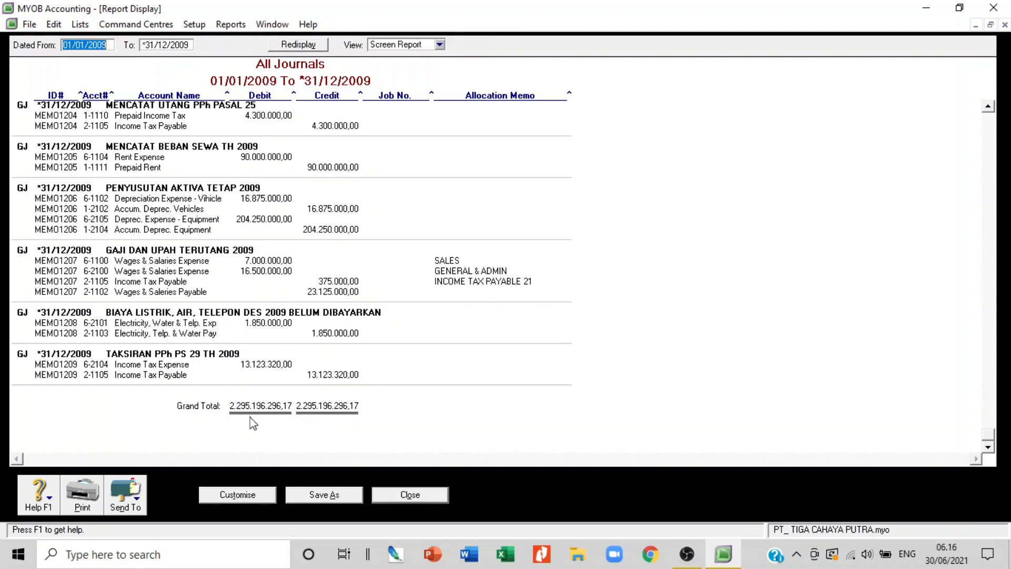
click(412, 487)
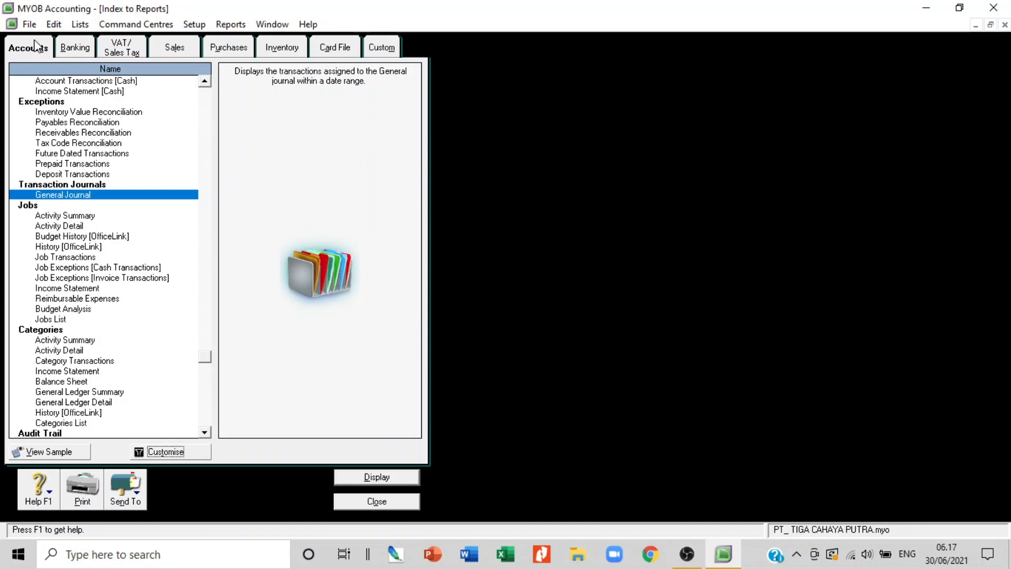
- Customise the Multi-Period Spreadsheet under Income Statement to cover November to 13th Period
scroll(100, 178, up, 4)
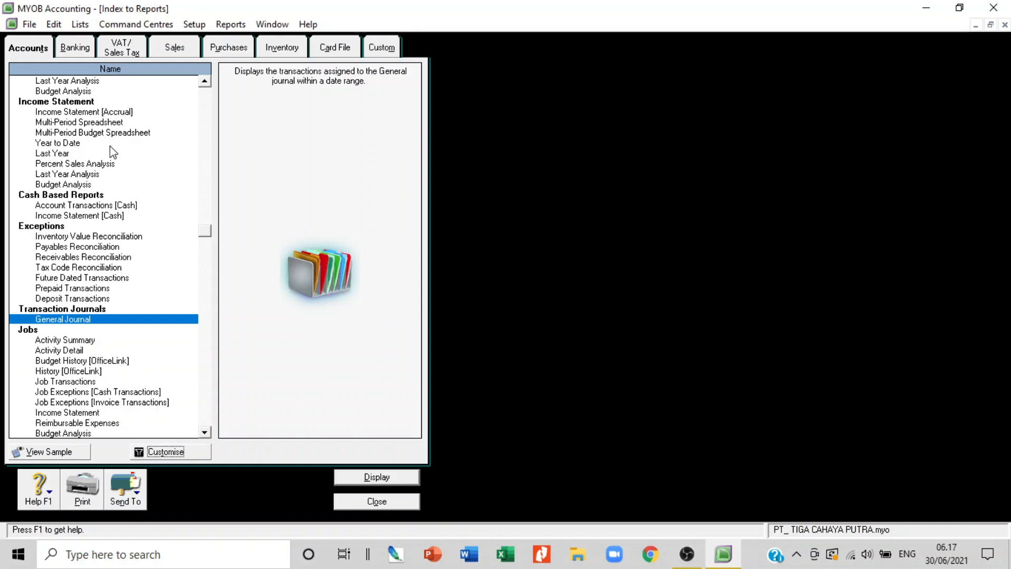
click(113, 125)
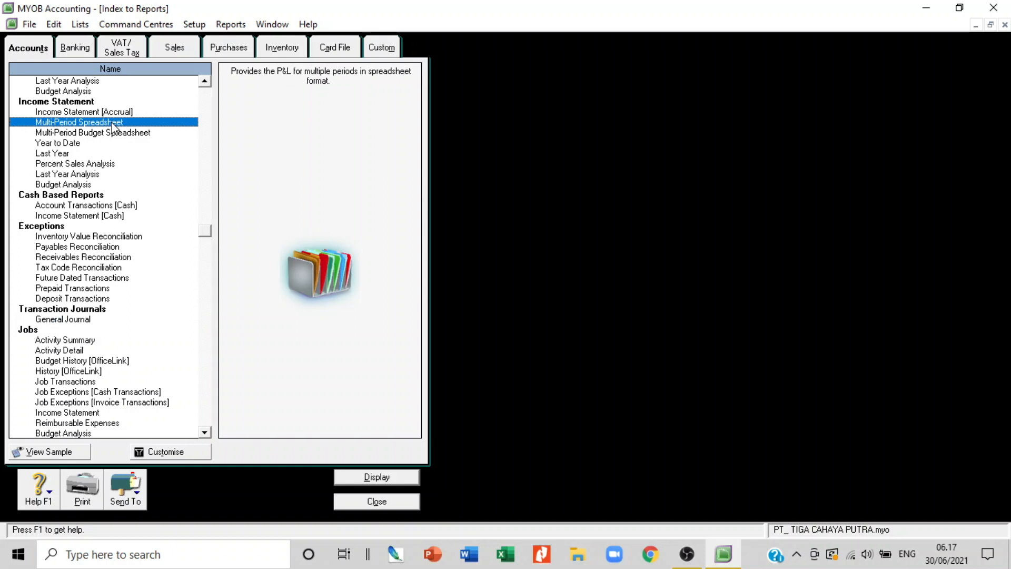
click(174, 453)
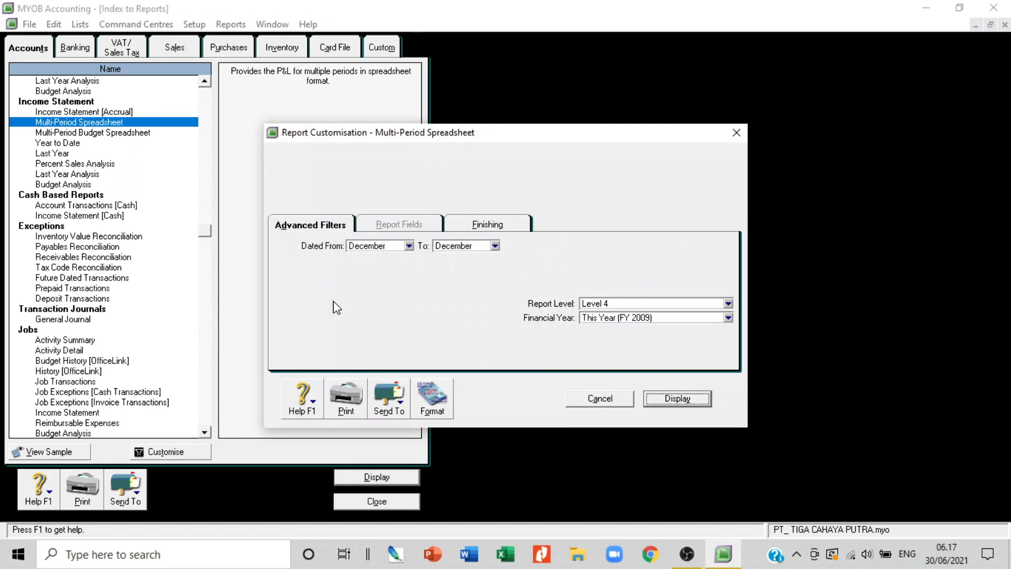
click(408, 246)
click(382, 355)
click(496, 246)
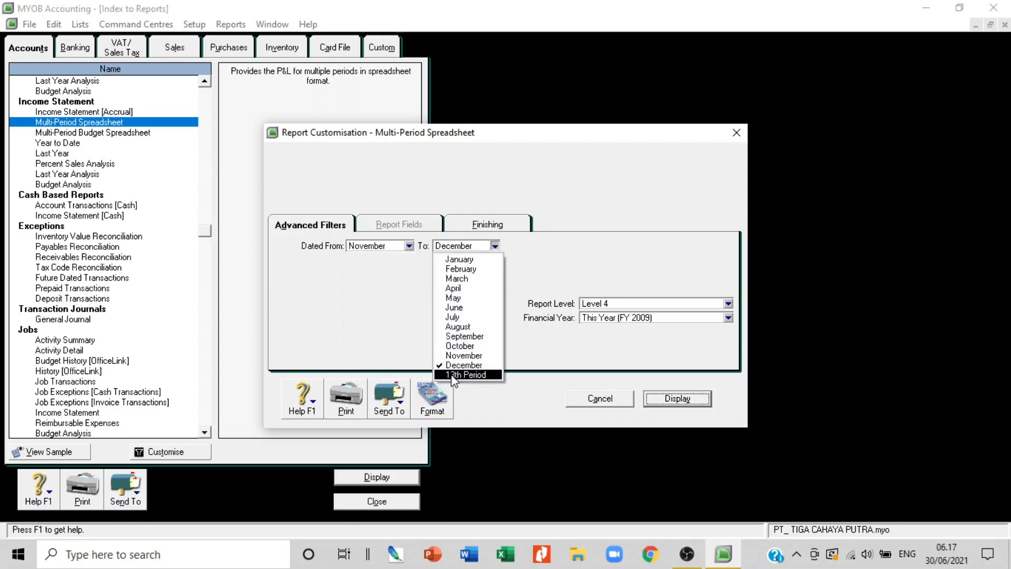
click(453, 375)
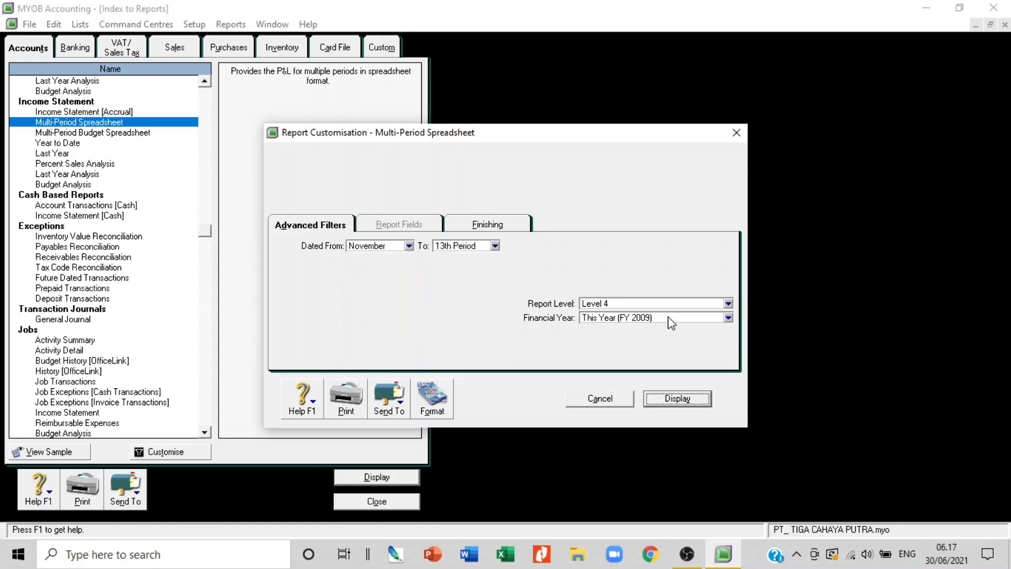
- Display the multi-period income statement, review it from income through to net profit, and close it
click(696, 403)
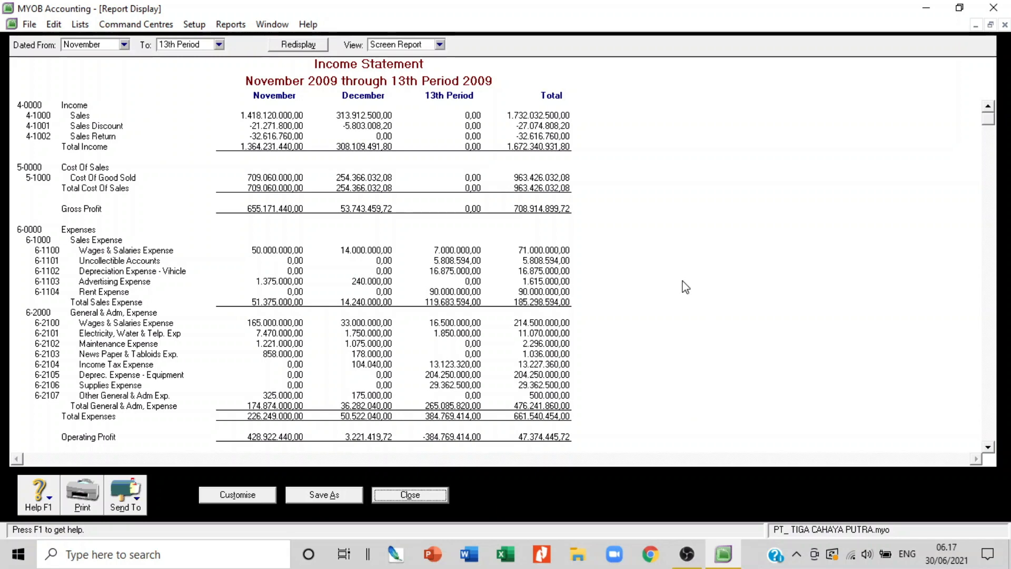
scroll(399, 315, down, 3)
scroll(399, 315, up, 3)
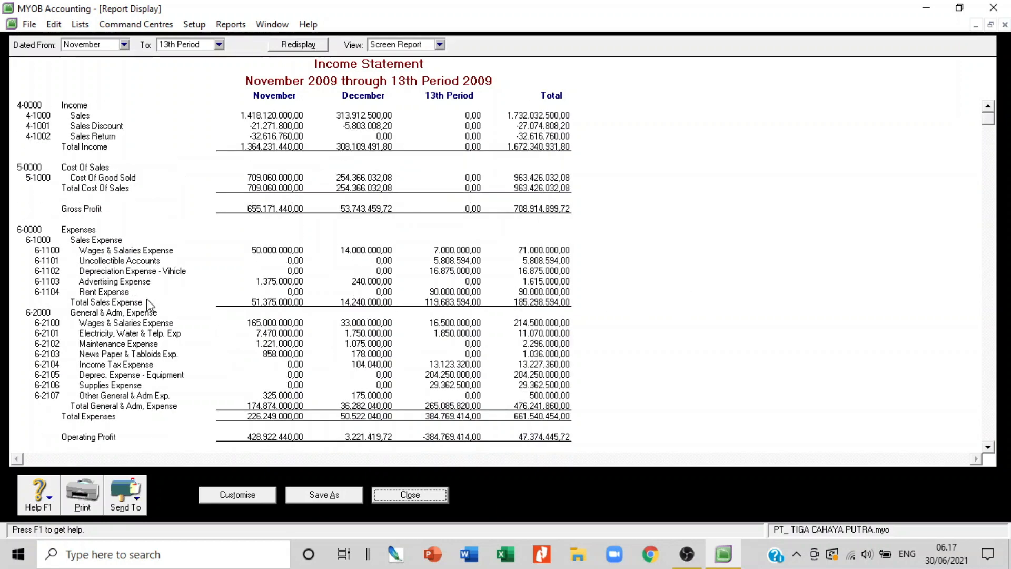
scroll(225, 276, down, 3)
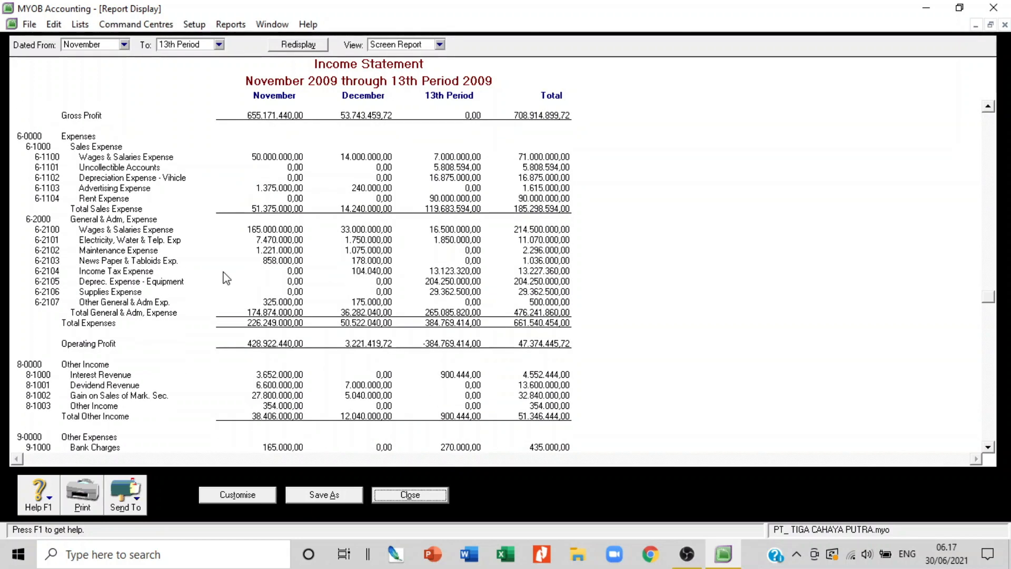
scroll(253, 380, down, 1)
scroll(251, 376, down, 1)
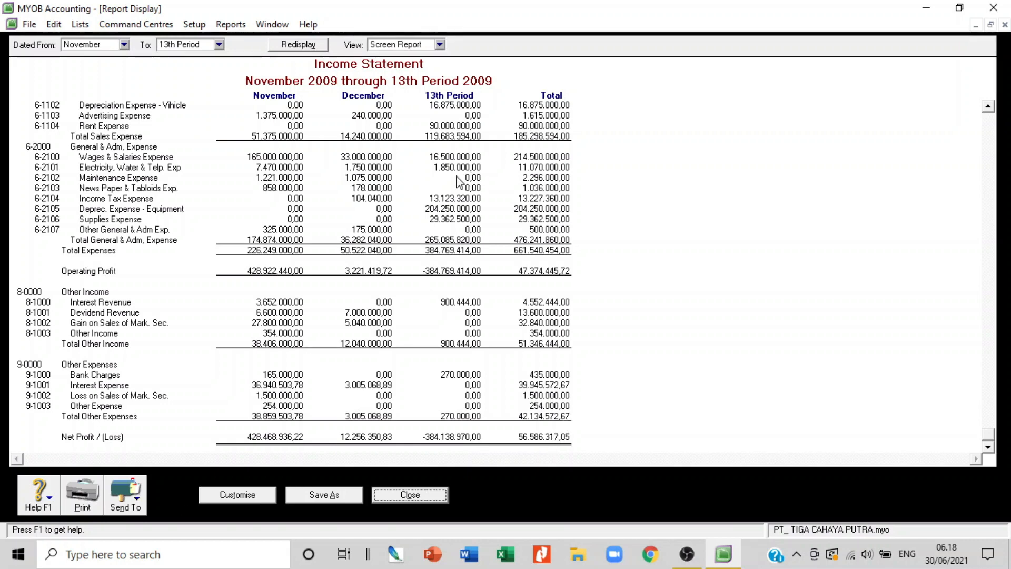
click(420, 495)
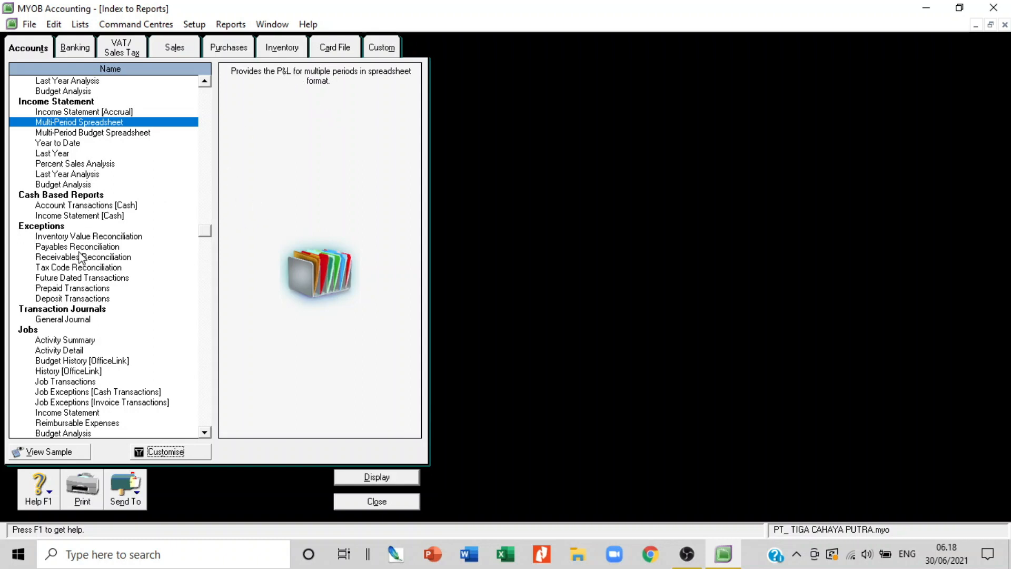
- Customise the Multi-Period Spreadsheet under Balance Sheet to start from November, keeping 13th Period as its end
scroll(83, 258, up, 5)
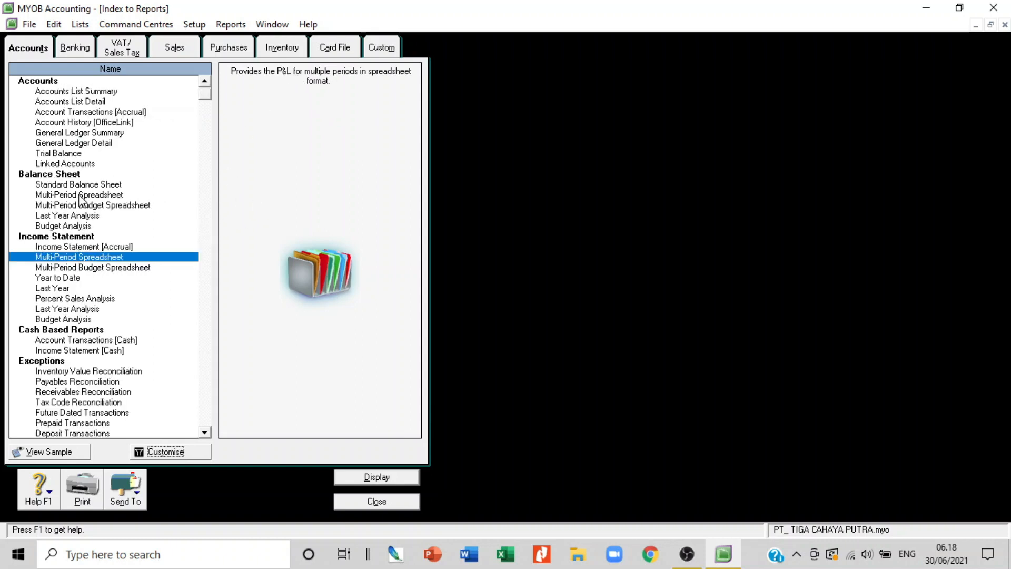
double_click(125, 194)
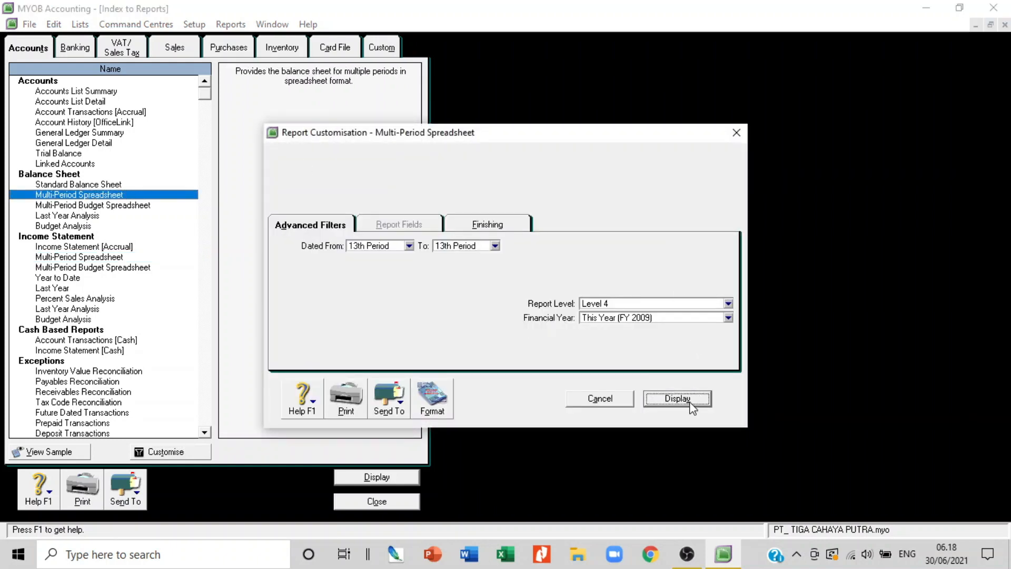
click(611, 401)
click(194, 452)
click(406, 246)
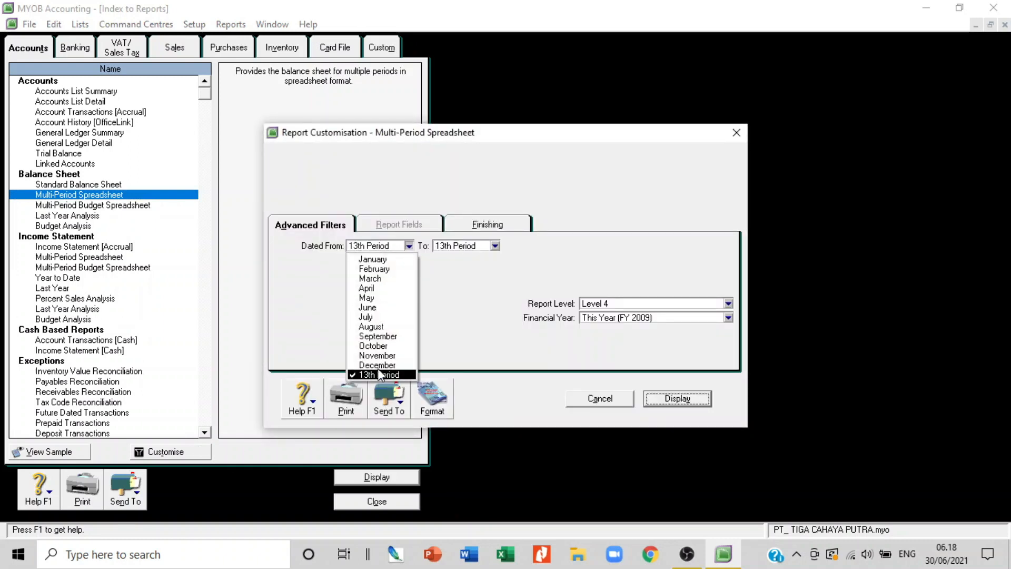
click(384, 351)
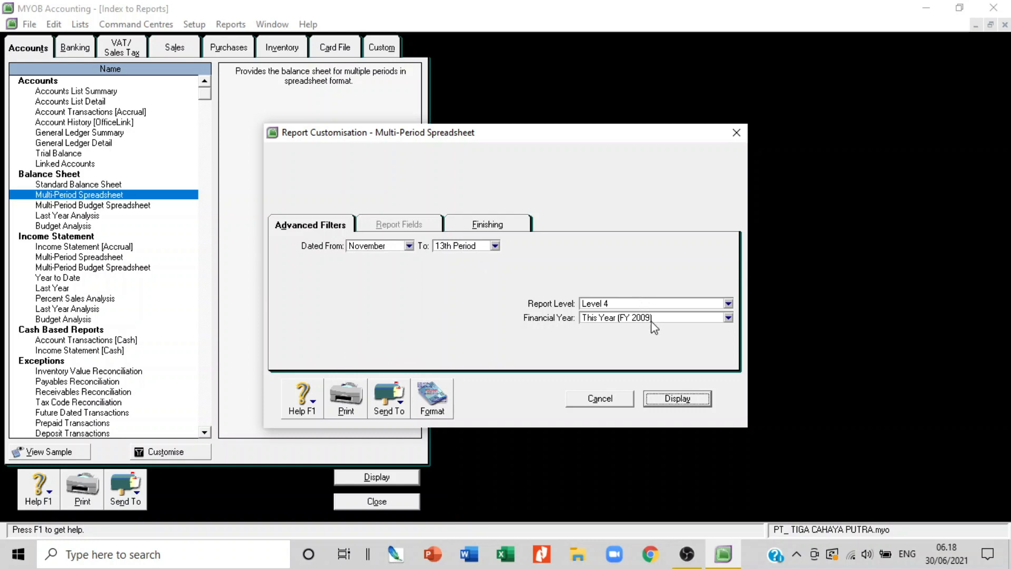
- Display the multi-period balance sheet, review its assets, liabilities and equity, and close it
click(699, 400)
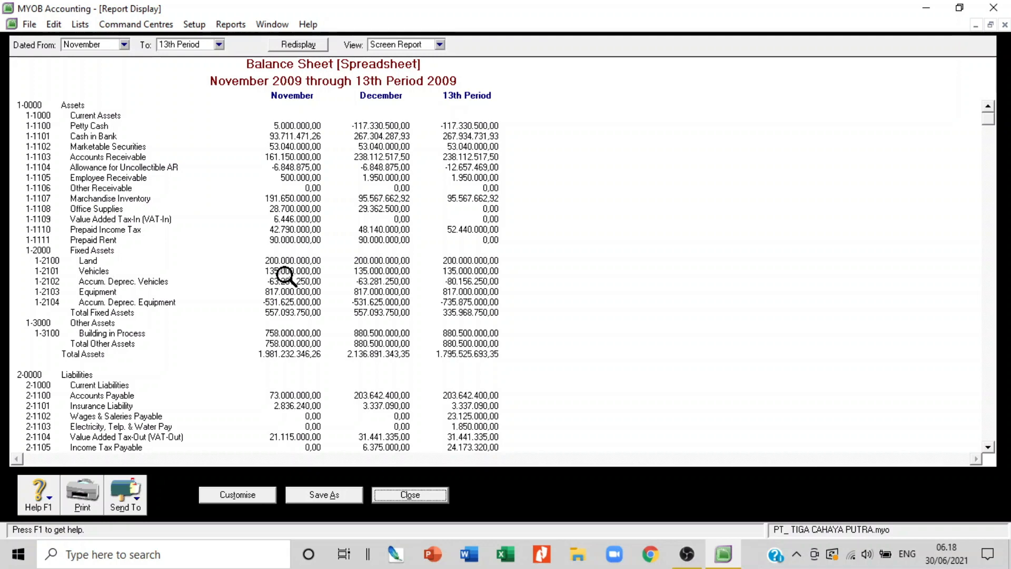
scroll(285, 275, down, 6)
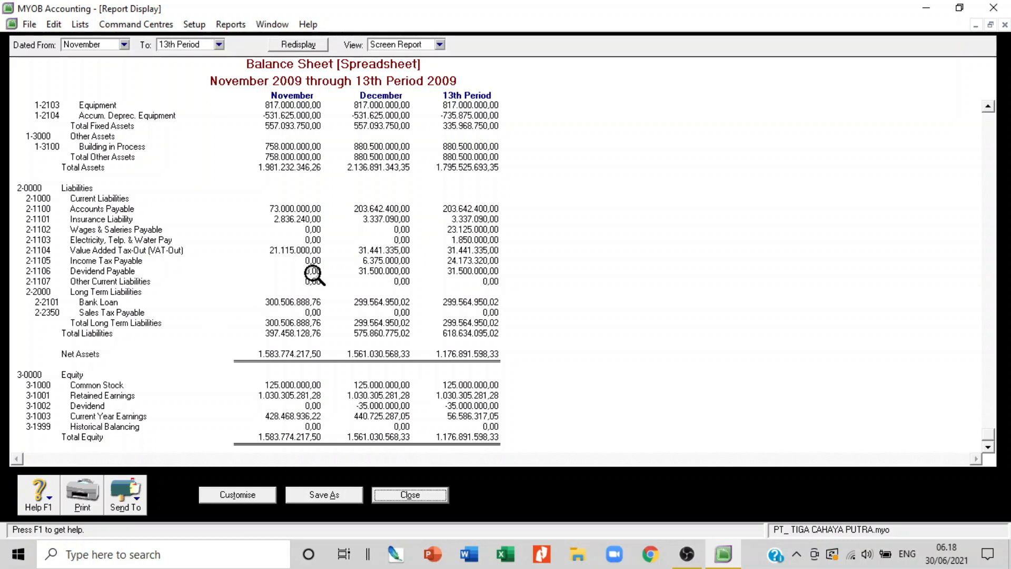
click(427, 492)
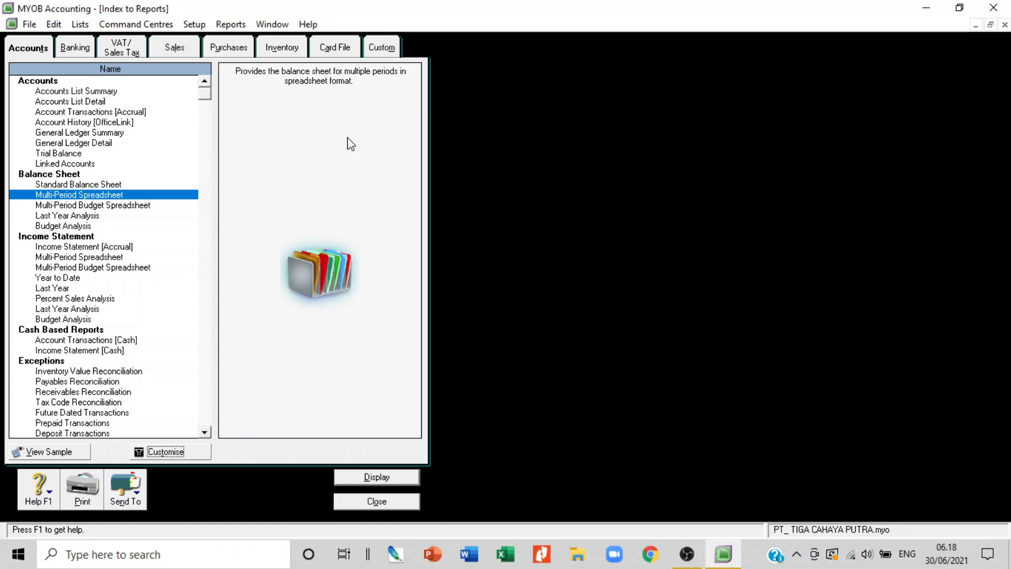
- Display the Last Year Analysis under Balance Sheet for the 13th Period, checking its report fields first
click(76, 216)
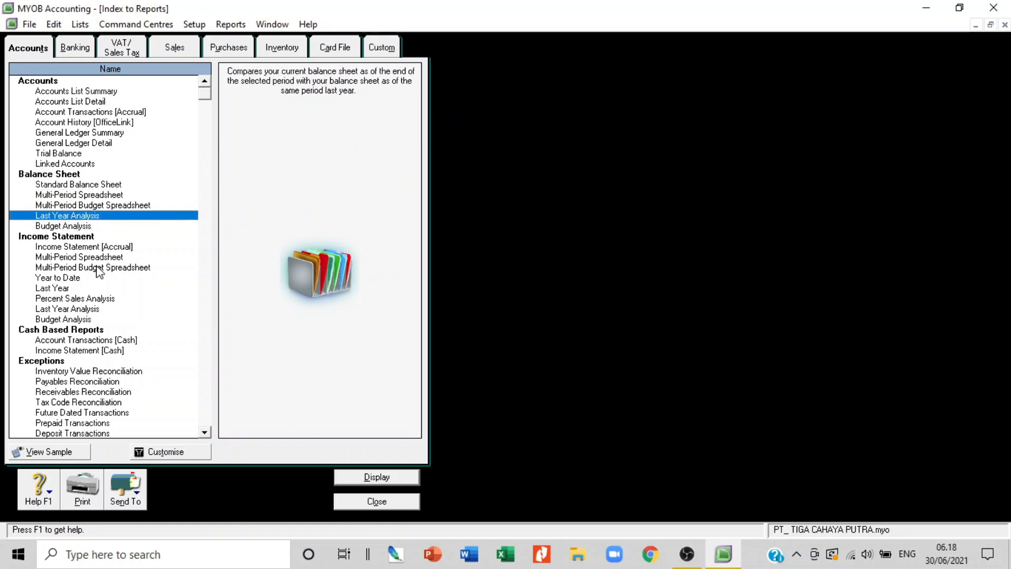
click(179, 453)
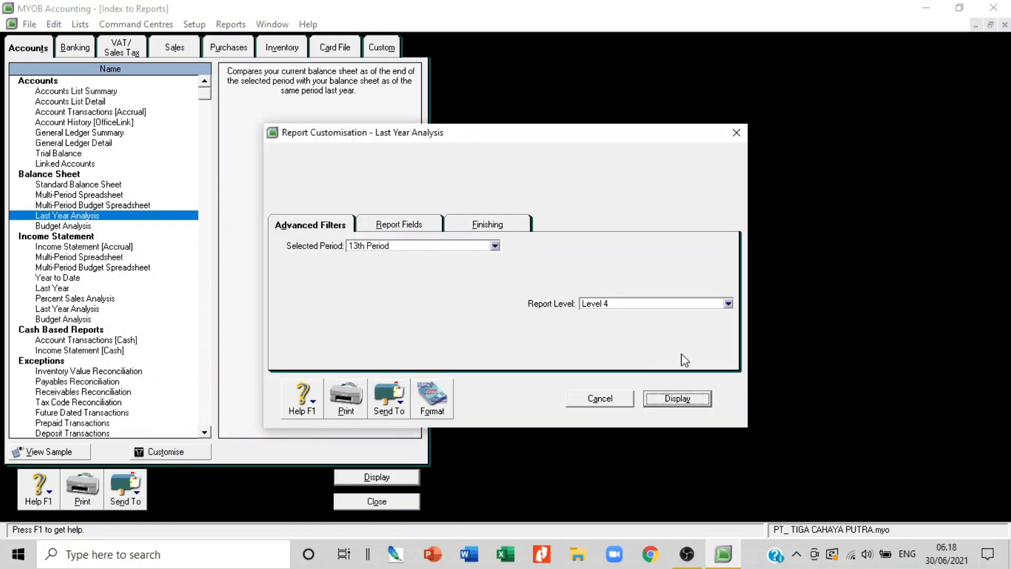
click(404, 228)
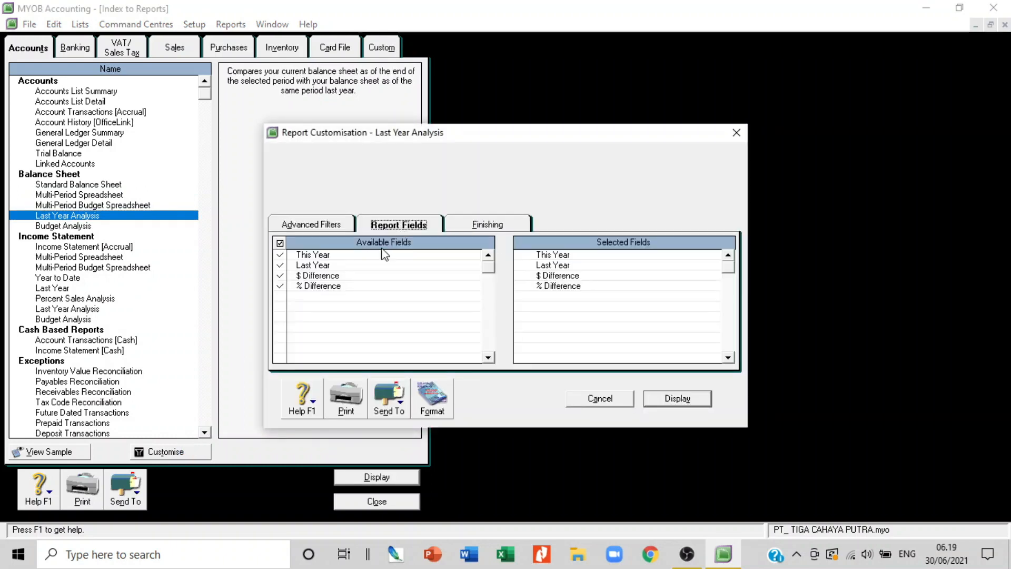
click(691, 401)
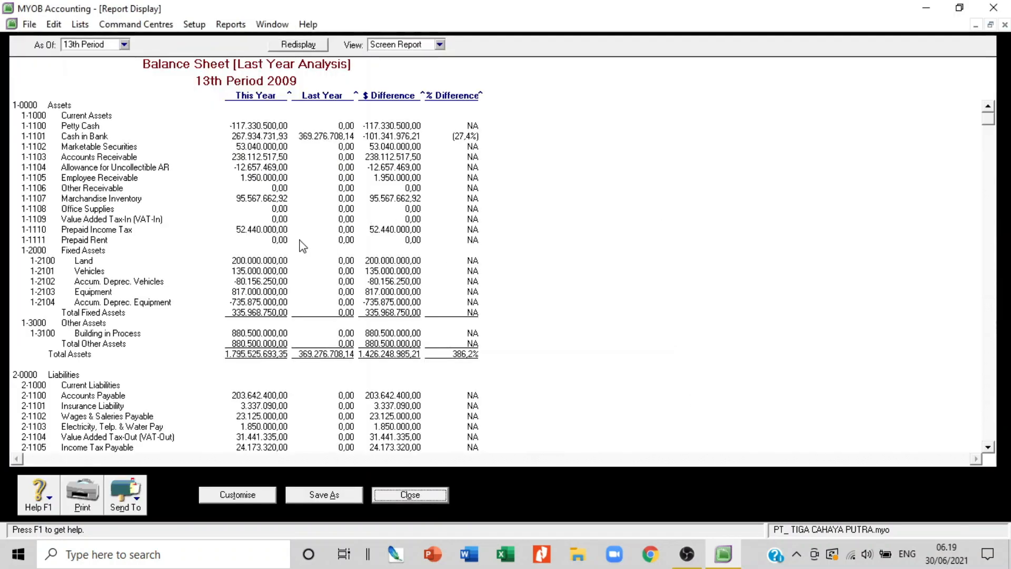
- Review the assets, liabilities and equity against last year in the balance sheet comparison, and close the report
scroll(300, 241, down, 2)
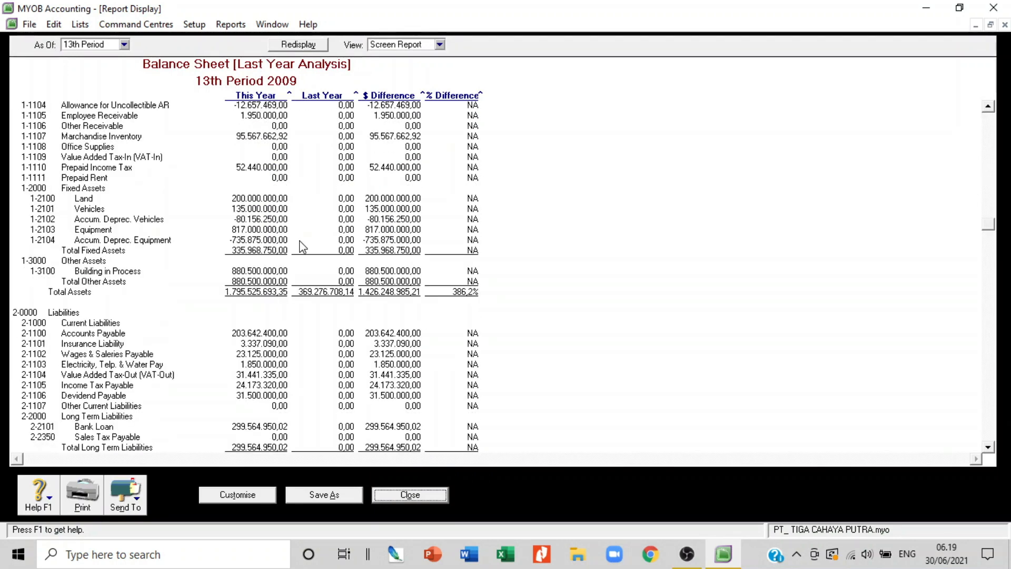
scroll(302, 232, up, 2)
scroll(295, 253, down, 6)
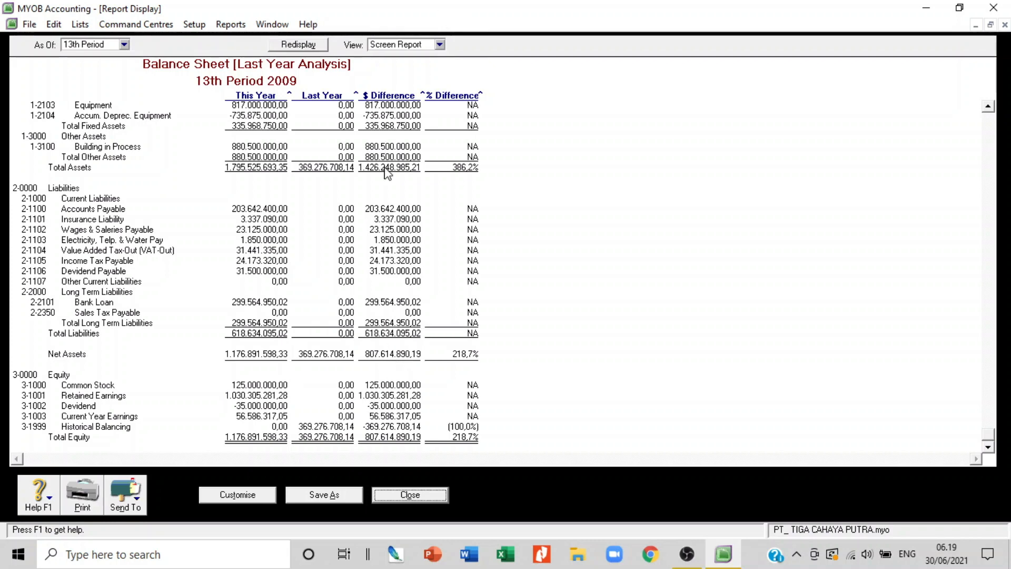
scroll(388, 172, up, 5)
scroll(388, 172, down, 5)
click(421, 496)
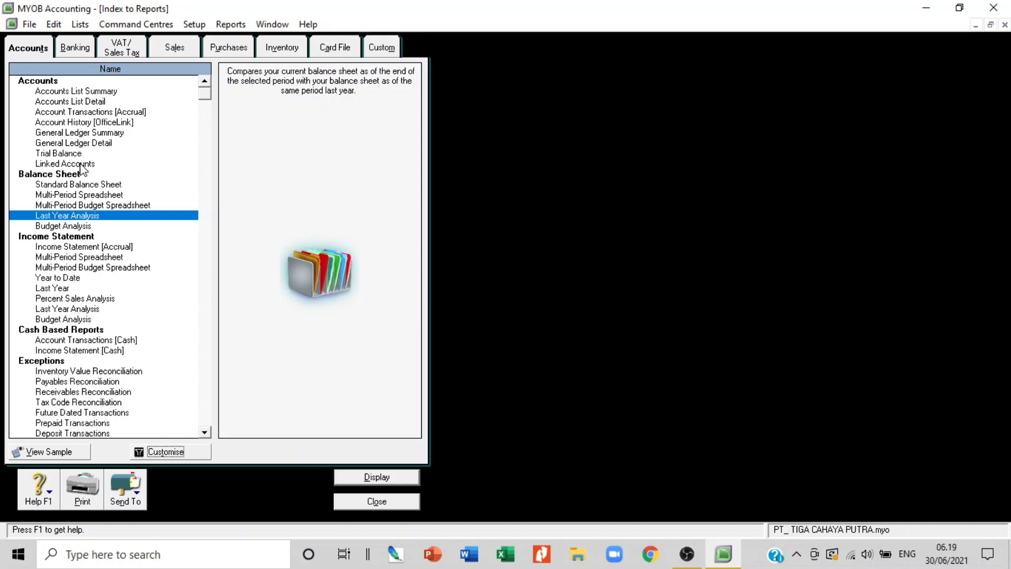
- Try to display the General Ledger Summary for all accounts with its start date set to 01/01/2009
click(83, 134)
click(181, 451)
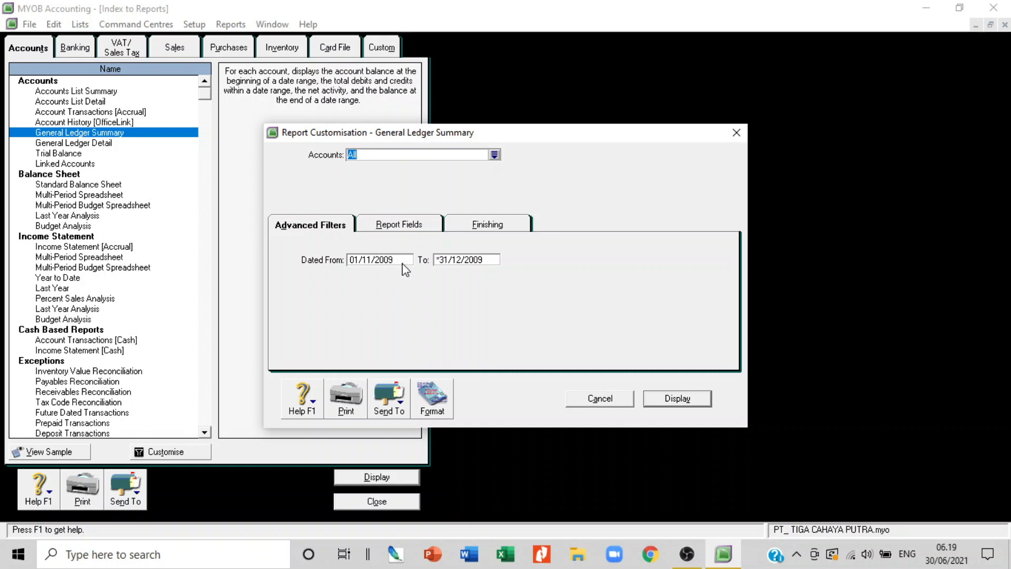
click(371, 261)
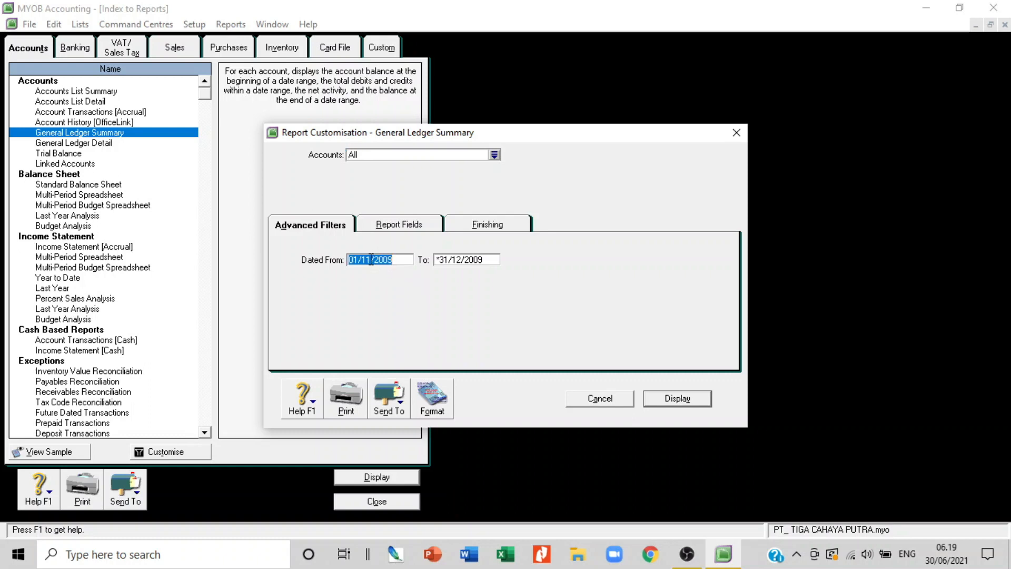
click(371, 260)
key(BackSpace)
text(0)
click(413, 226)
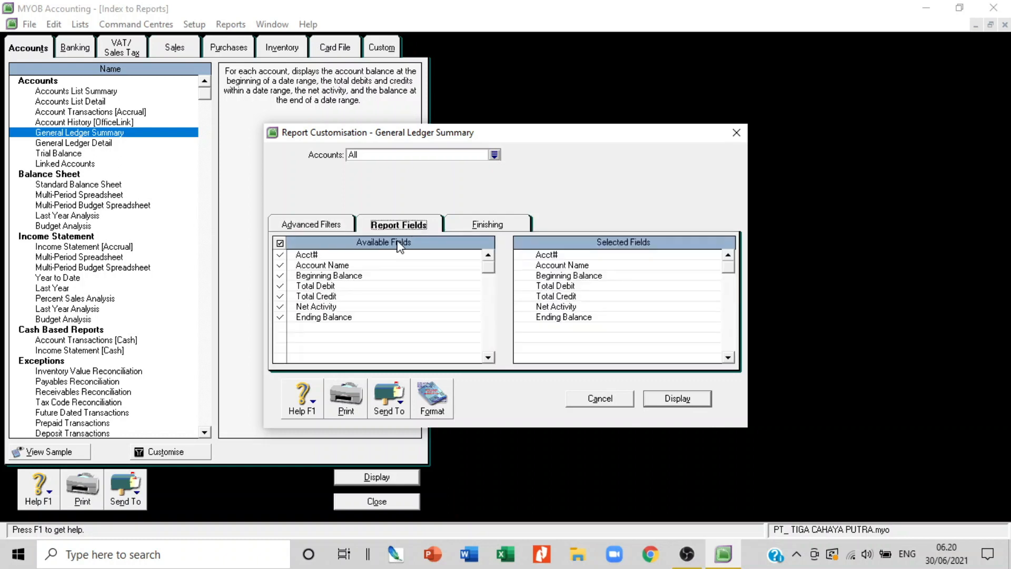
click(678, 399)
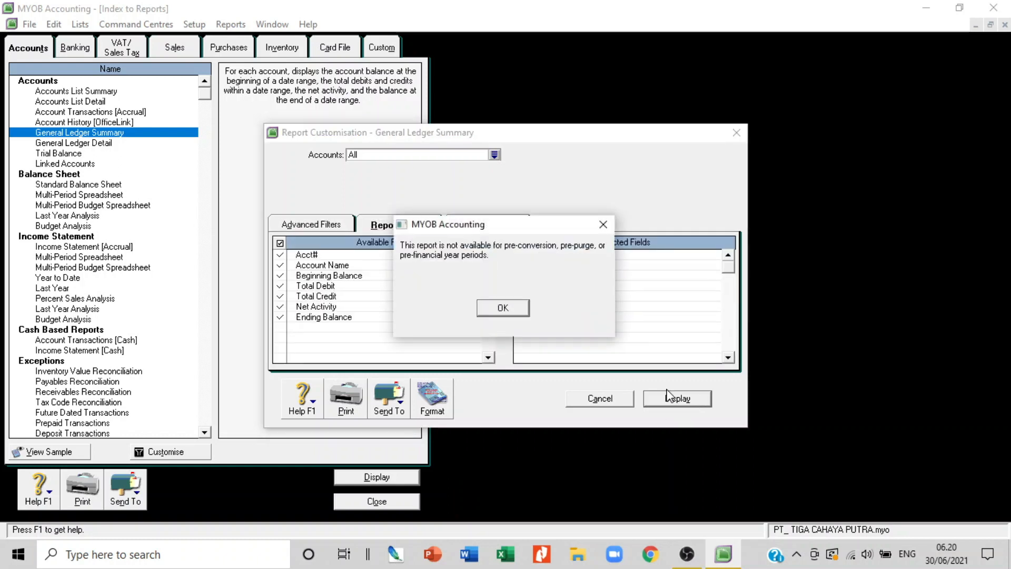
click(503, 309)
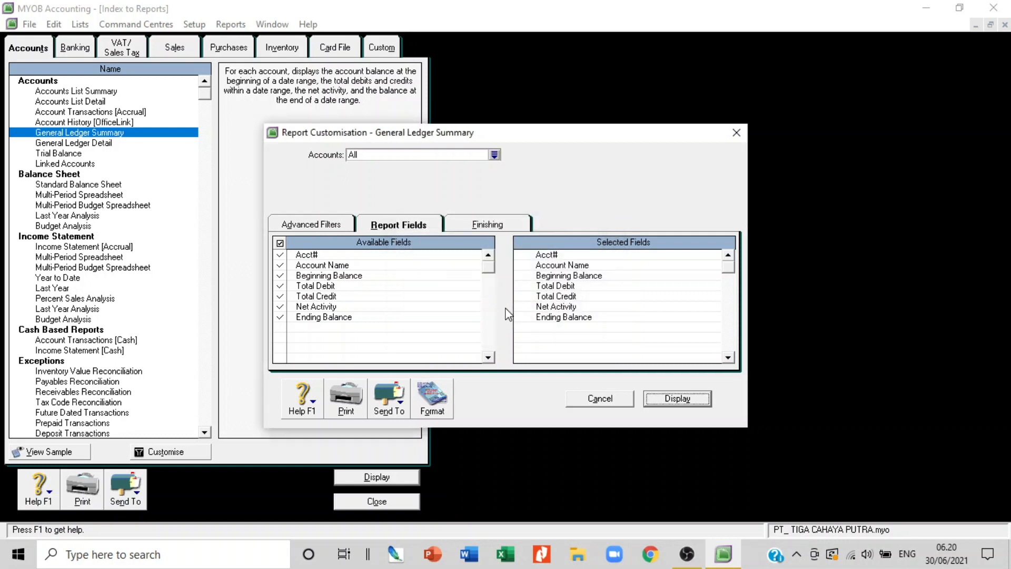
- Retry displaying the General Ledger Summary, recheck its filters, report fields and finishing options, and cancel the customisation
click(320, 226)
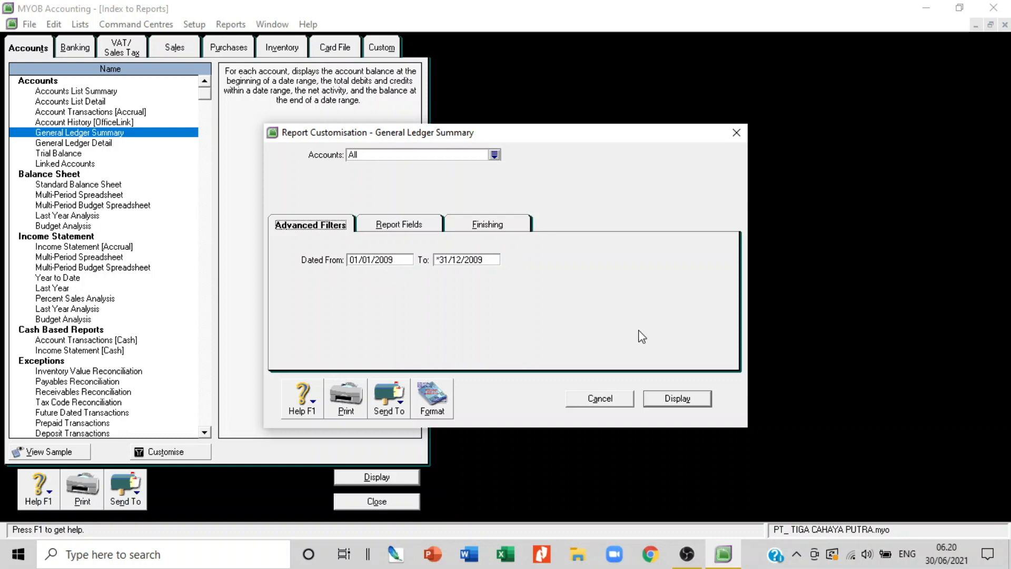
click(653, 406)
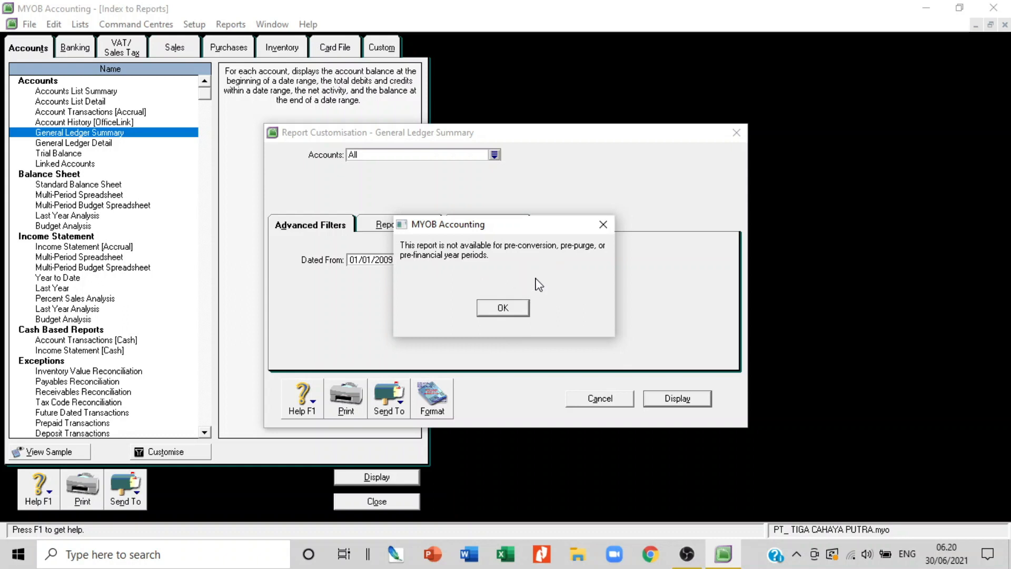
click(602, 226)
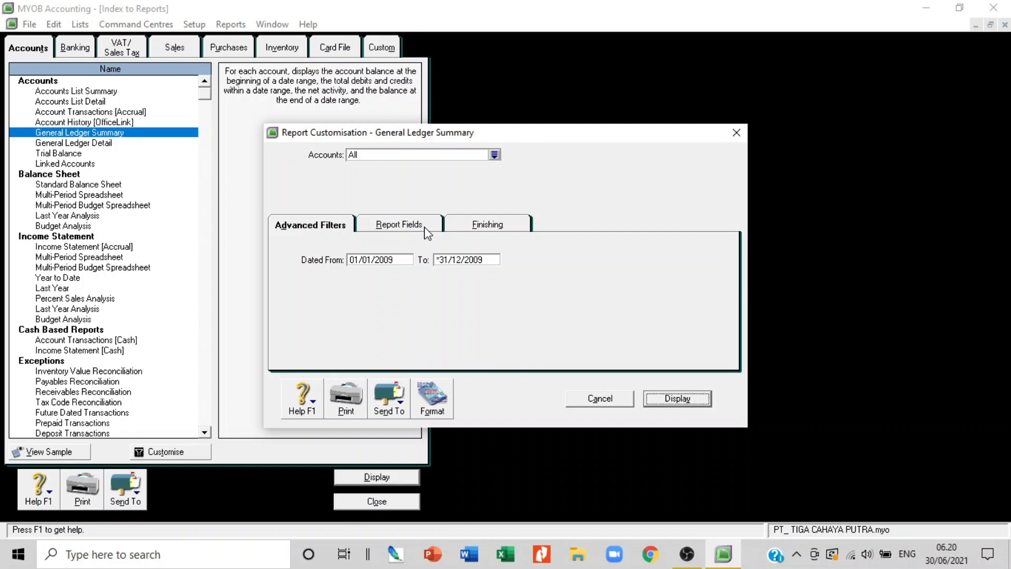
click(425, 227)
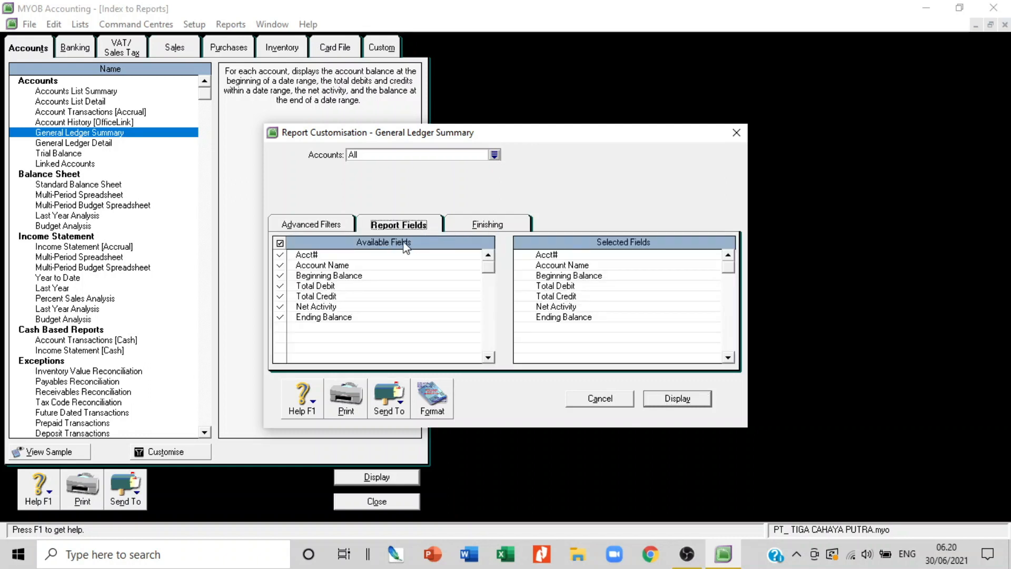
click(475, 228)
click(329, 228)
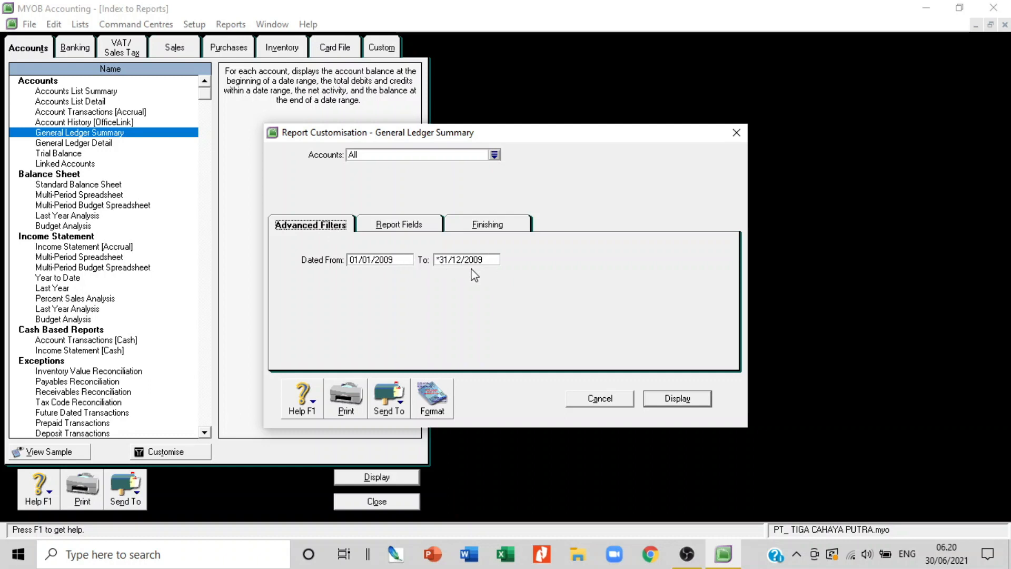
click(605, 398)
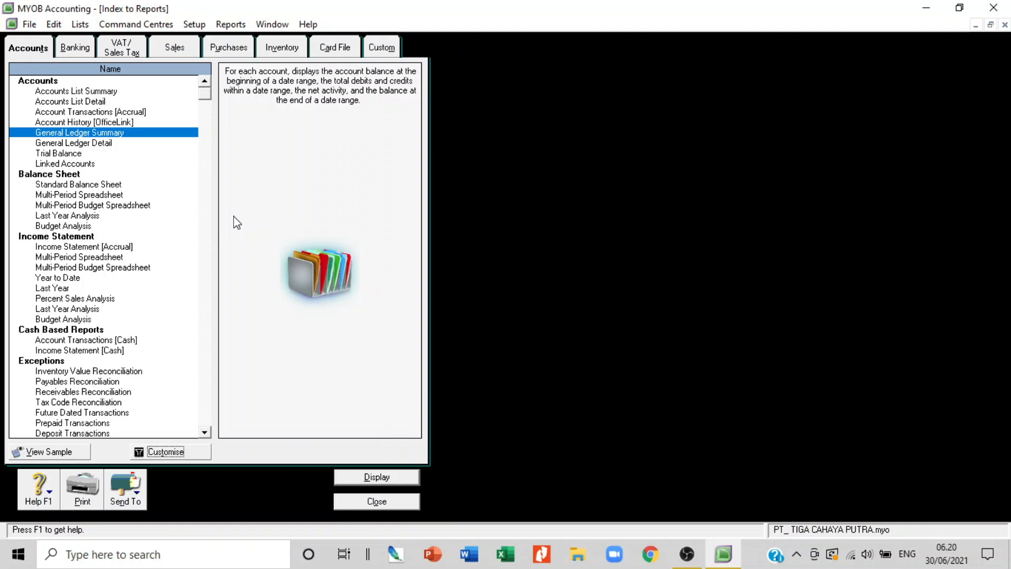
- Try to display the General Ledger Detail report after checking its available fields, and cancel the customisation
click(94, 143)
click(185, 453)
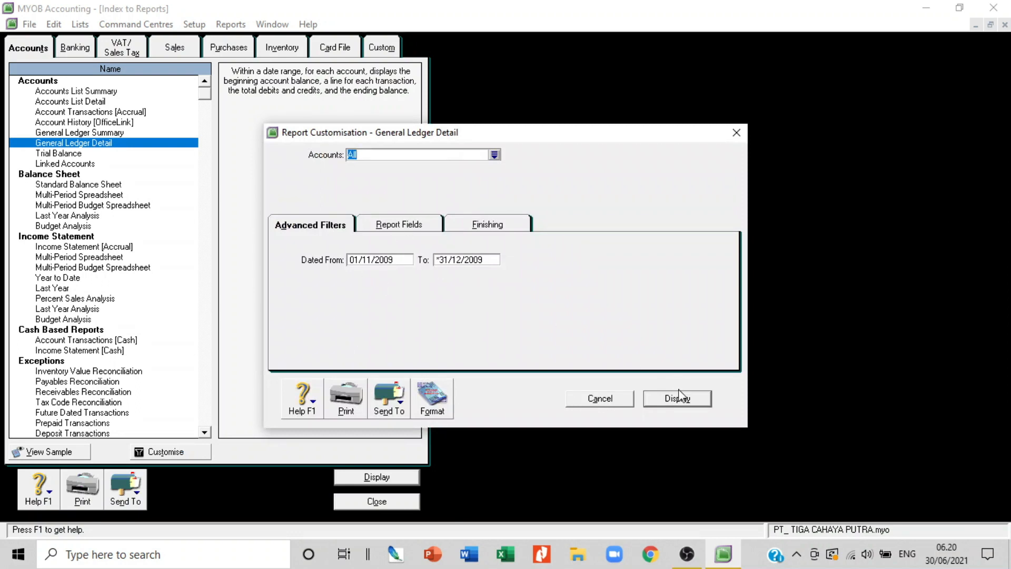
click(441, 224)
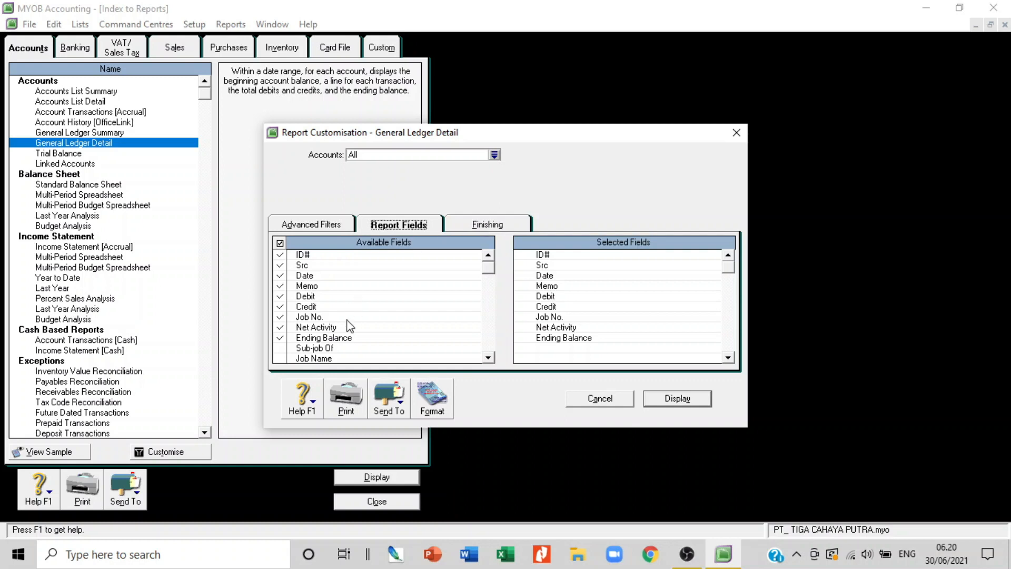
scroll(351, 321, down, 4)
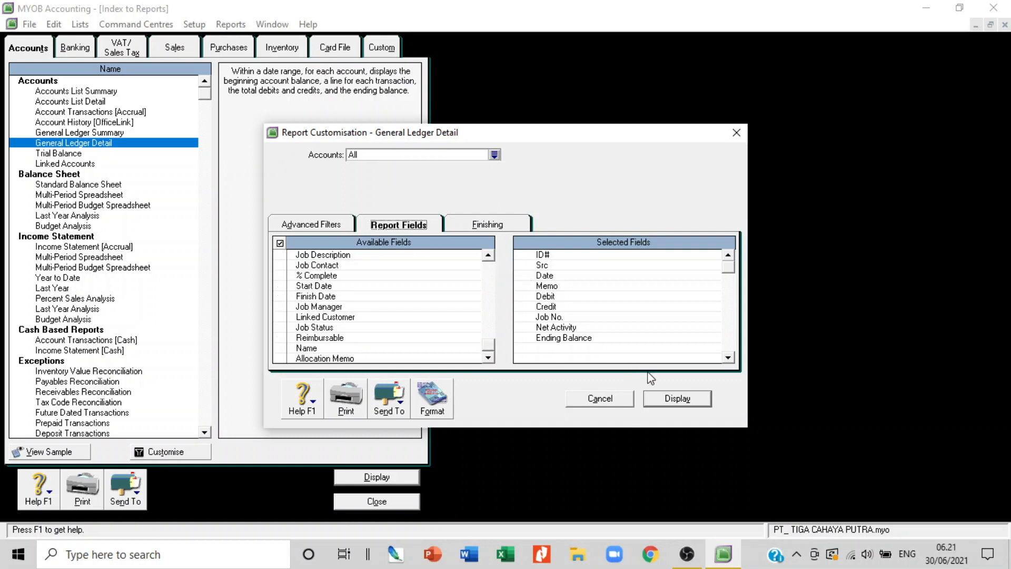
click(678, 398)
click(526, 311)
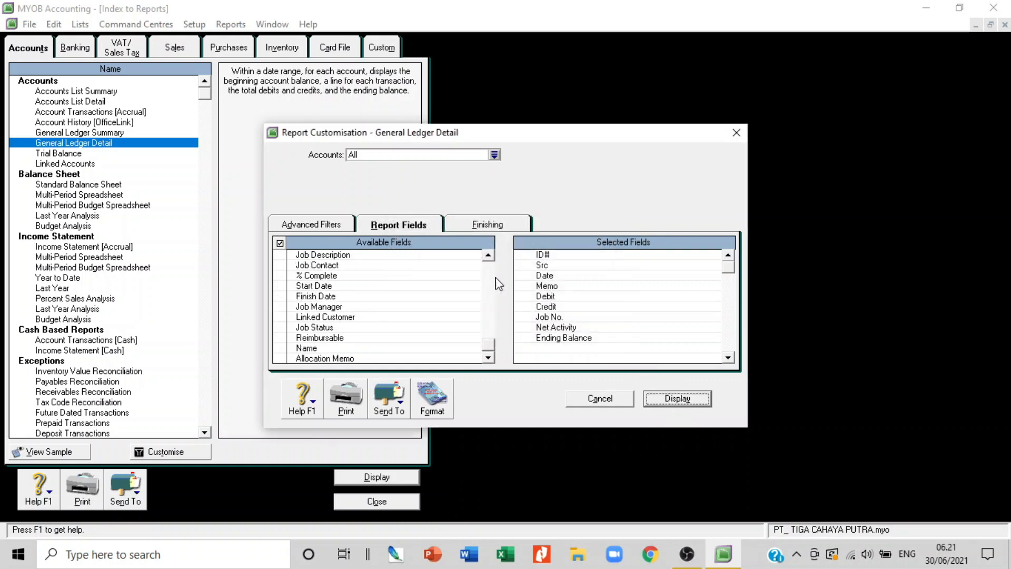
click(609, 405)
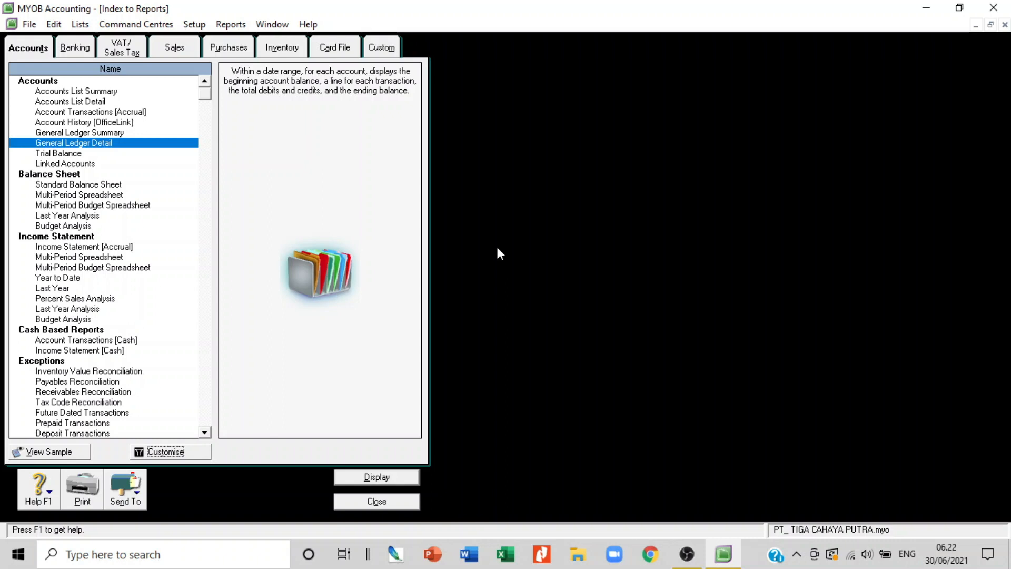
- Display the Standard Balance Sheet for the 13th Period of financial year 2009 at report level 4
click(102, 186)
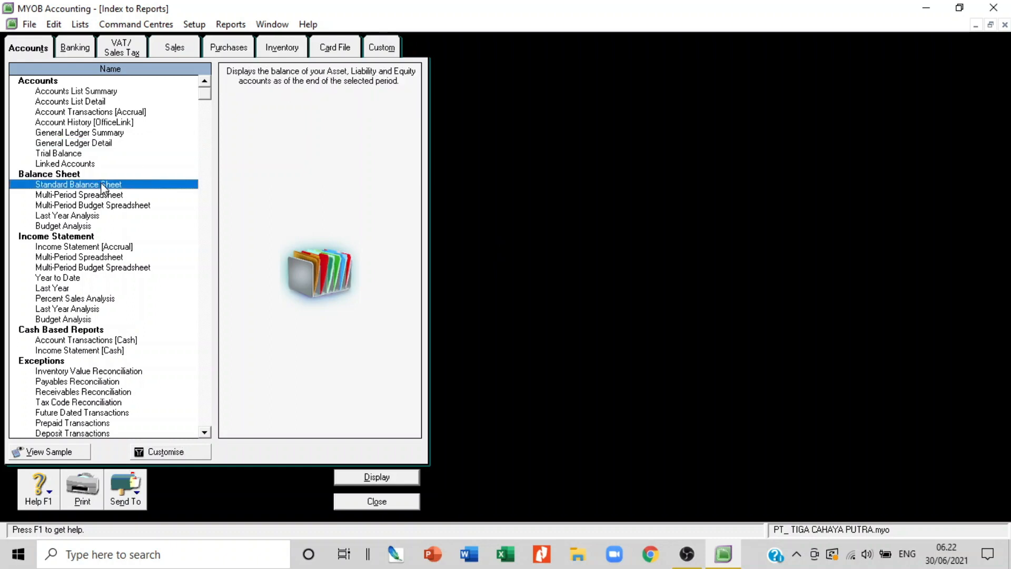
click(170, 452)
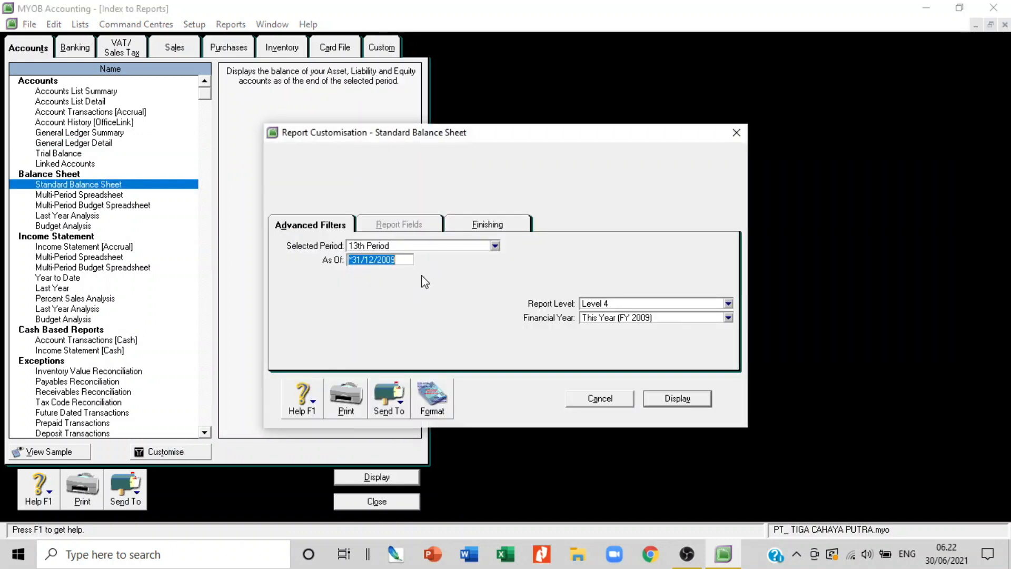
click(680, 400)
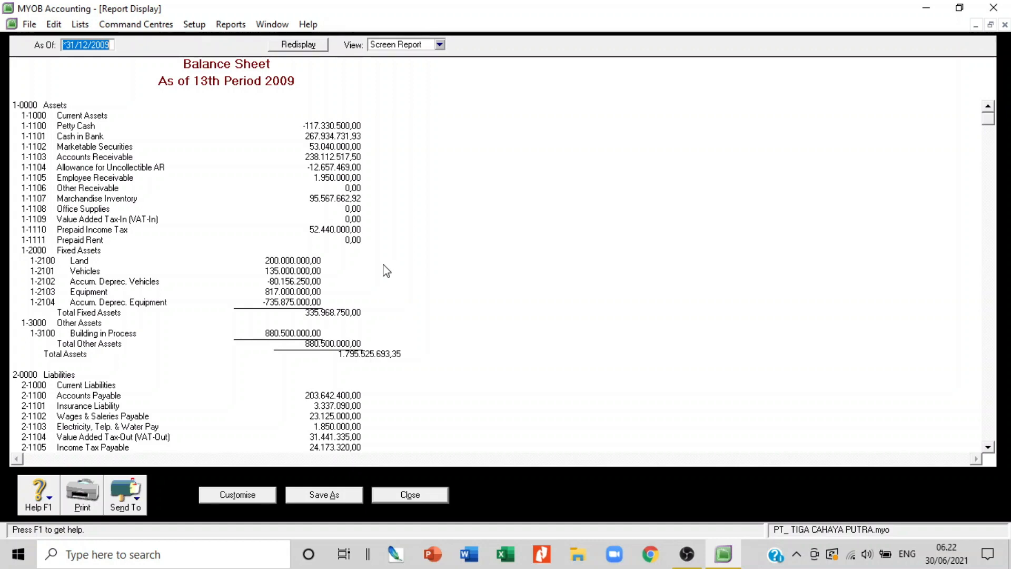
- Review the assets, liabilities, net assets and equity sections of the 13th Period 2009 Balance Sheet
scroll(387, 271, down, 1)
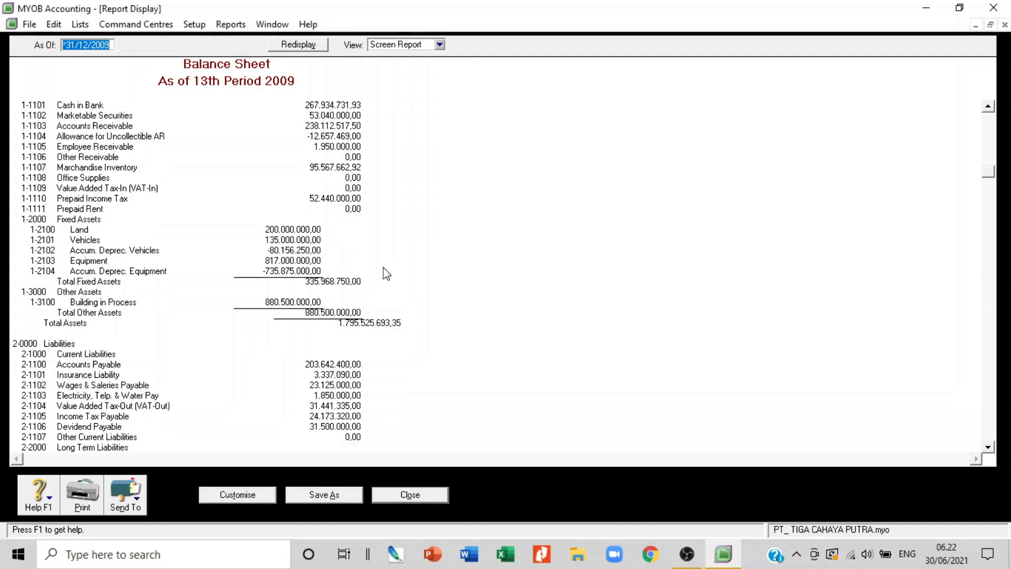
scroll(387, 272, up, 1)
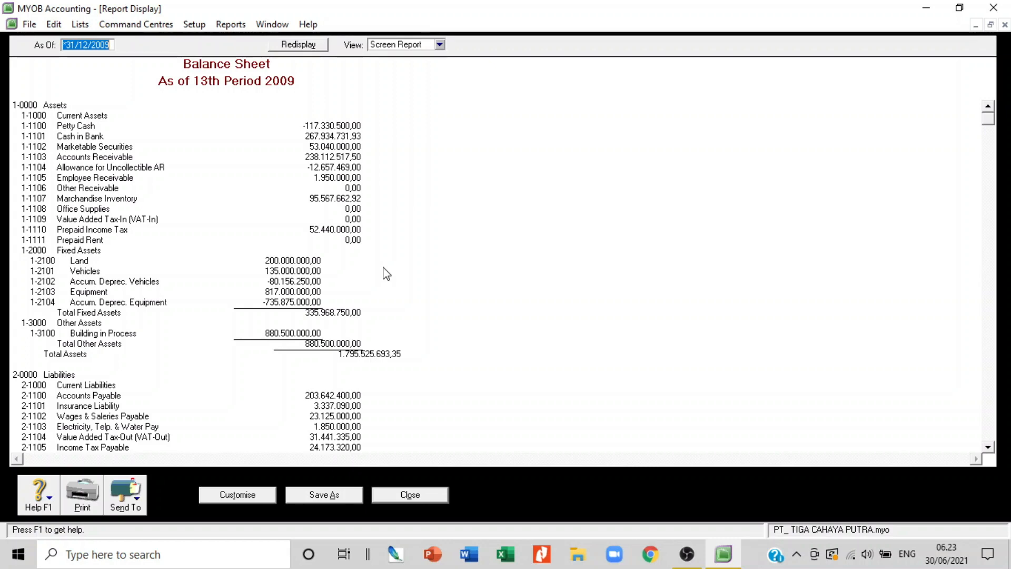
scroll(411, 268, down, 6)
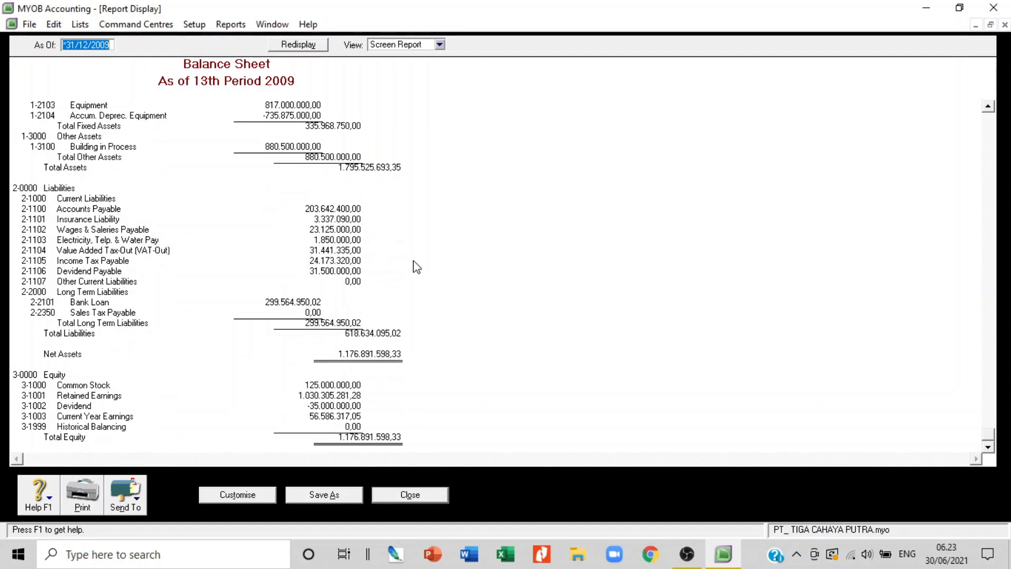
scroll(414, 274, up, 6)
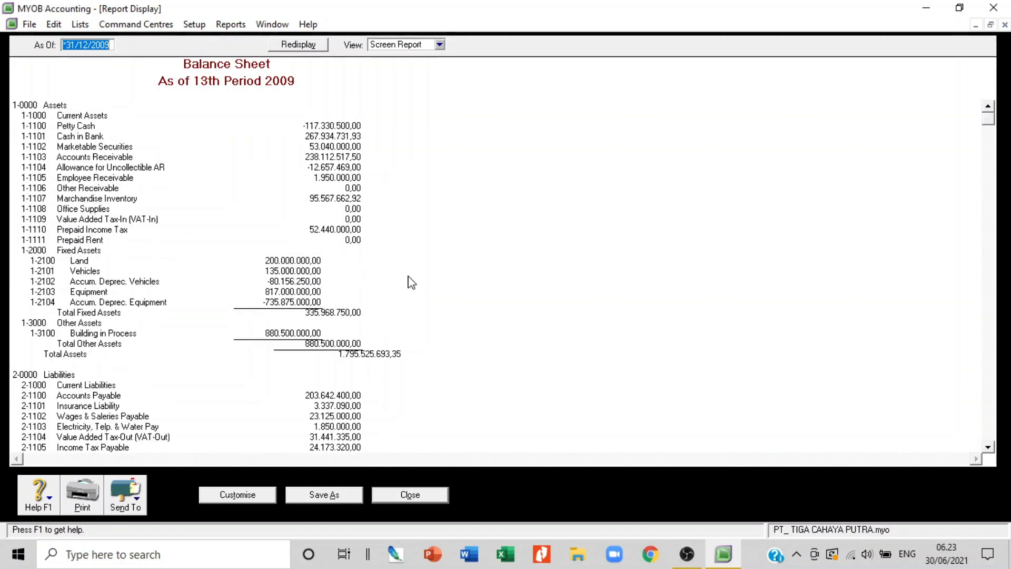
scroll(411, 283, down, 6)
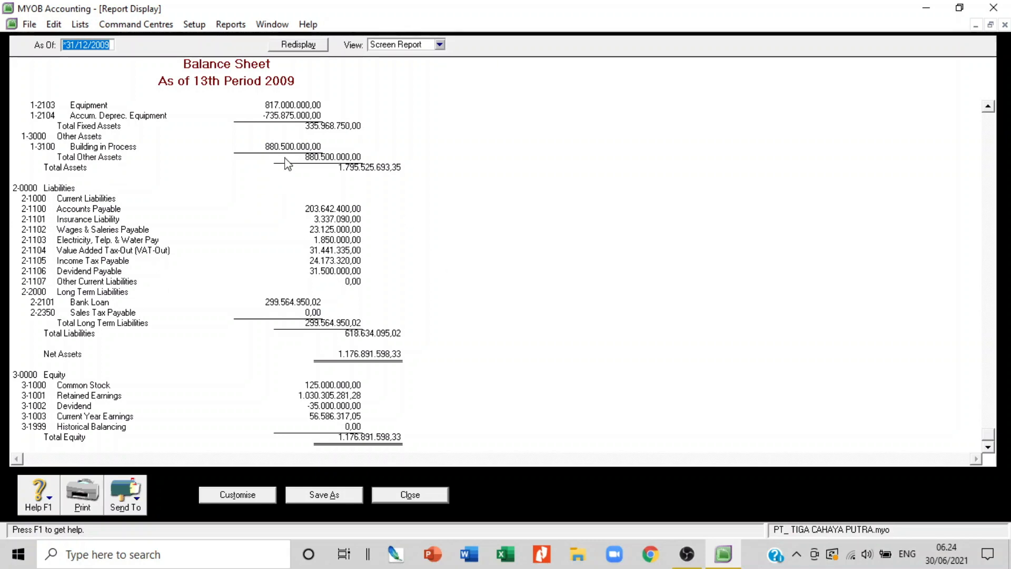
scroll(218, 256, up, 6)
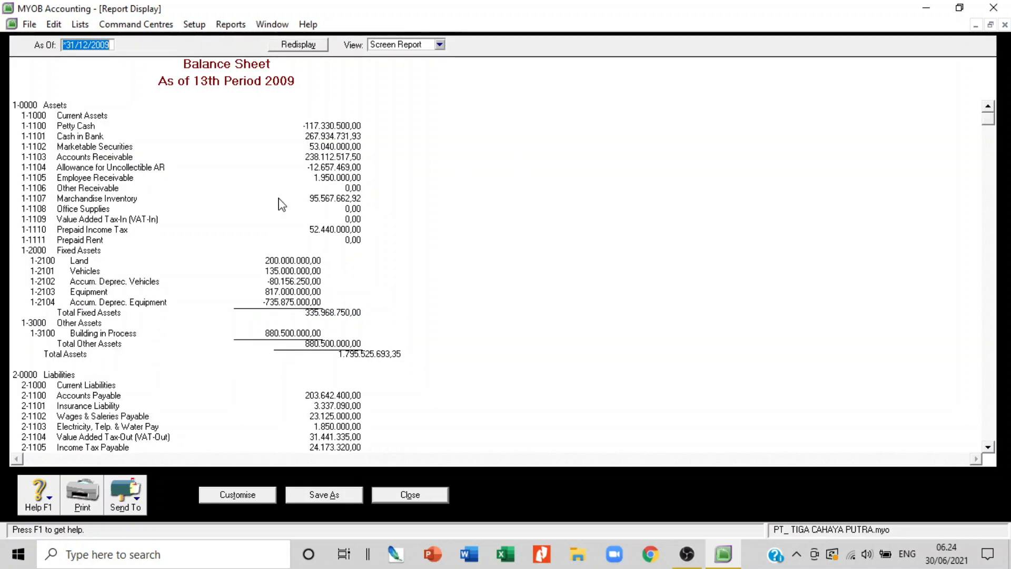
scroll(278, 196, down, 1)
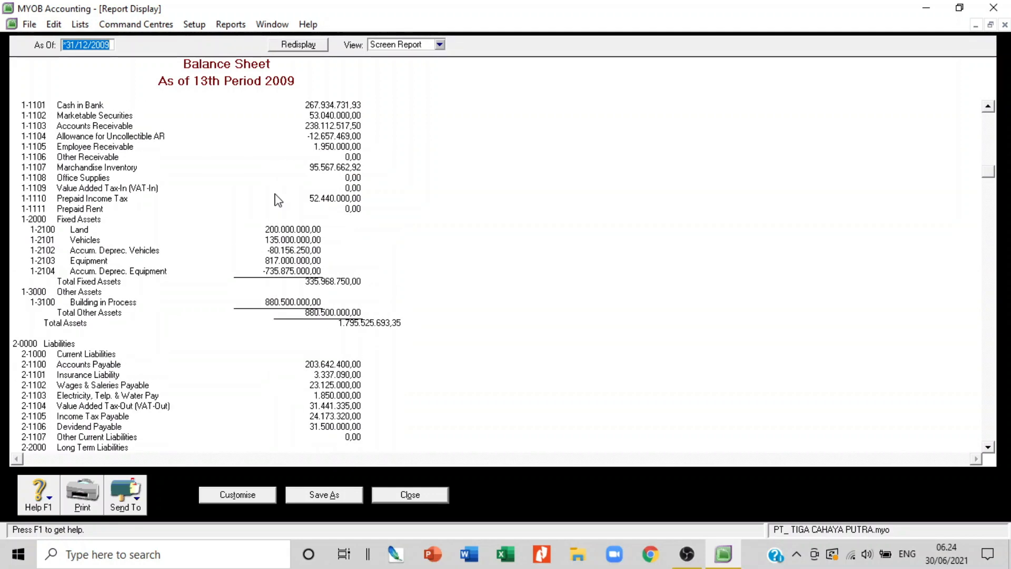
scroll(276, 199, up, 1)
scroll(275, 198, down, 2)
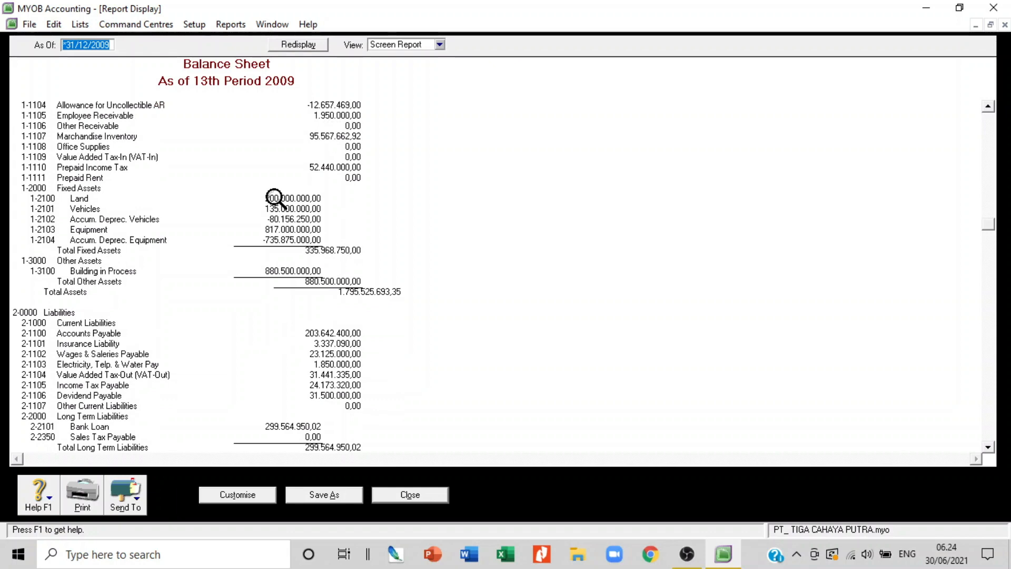
scroll(275, 199, down, 2)
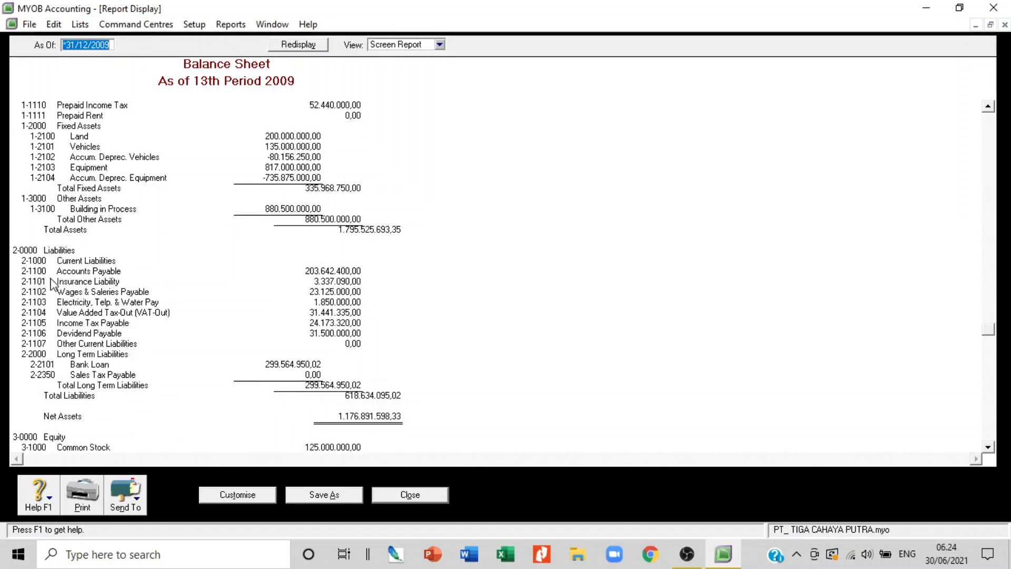
scroll(329, 352, down, 1)
scroll(313, 260, down, 1)
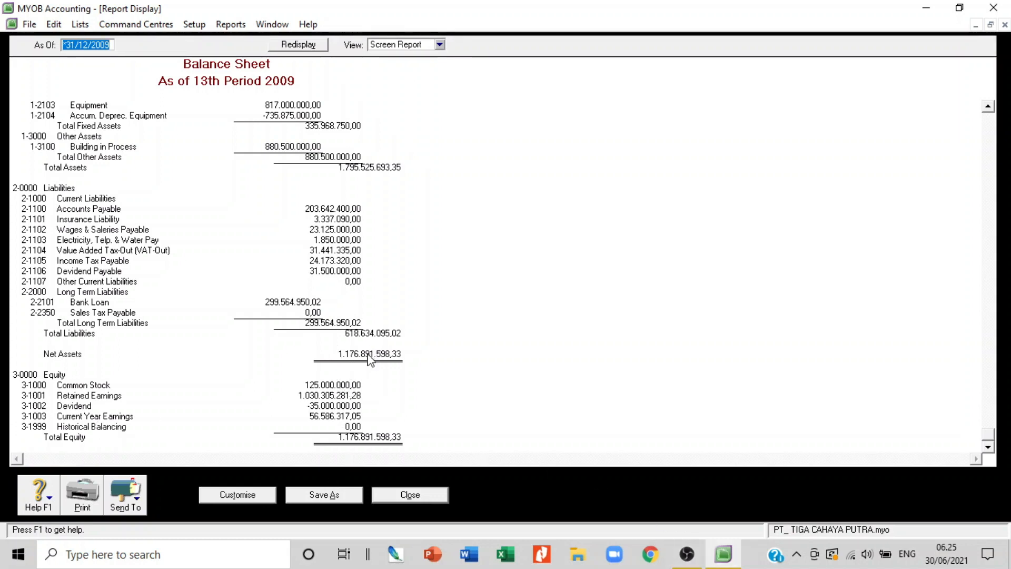
scroll(289, 263, up, 6)
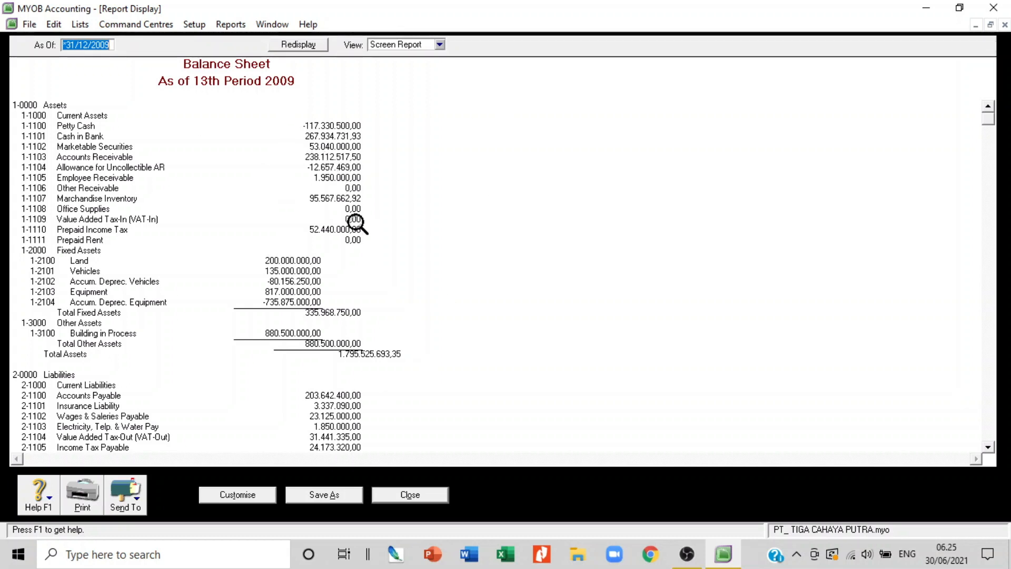
scroll(311, 235, down, 6)
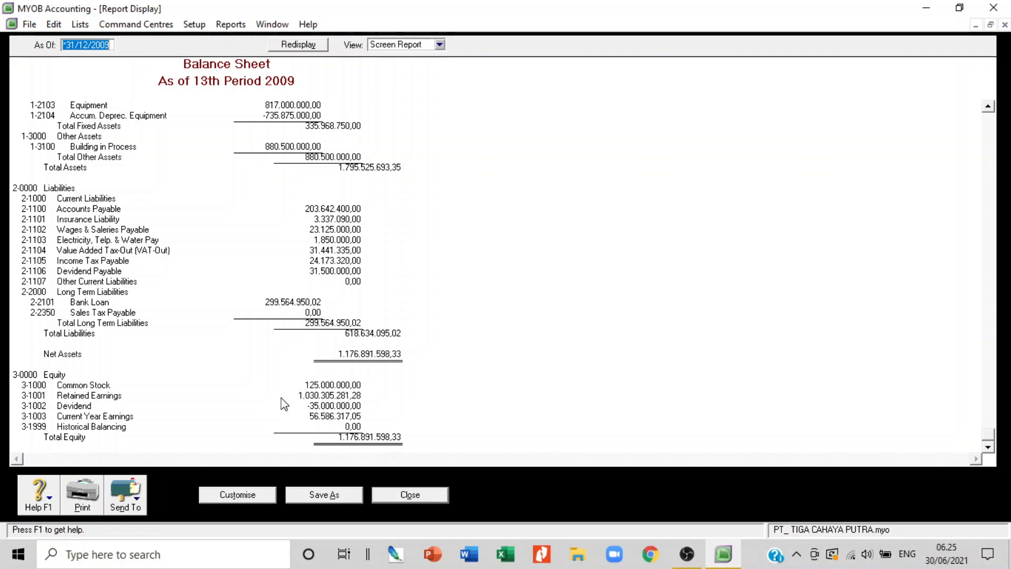
scroll(284, 404, up, 6)
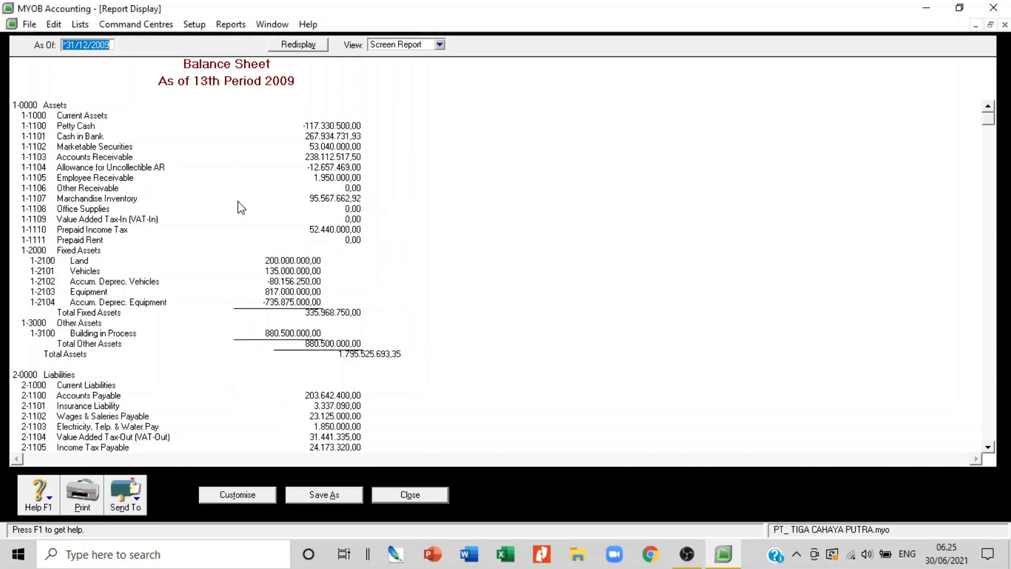
scroll(231, 287, down, 3)
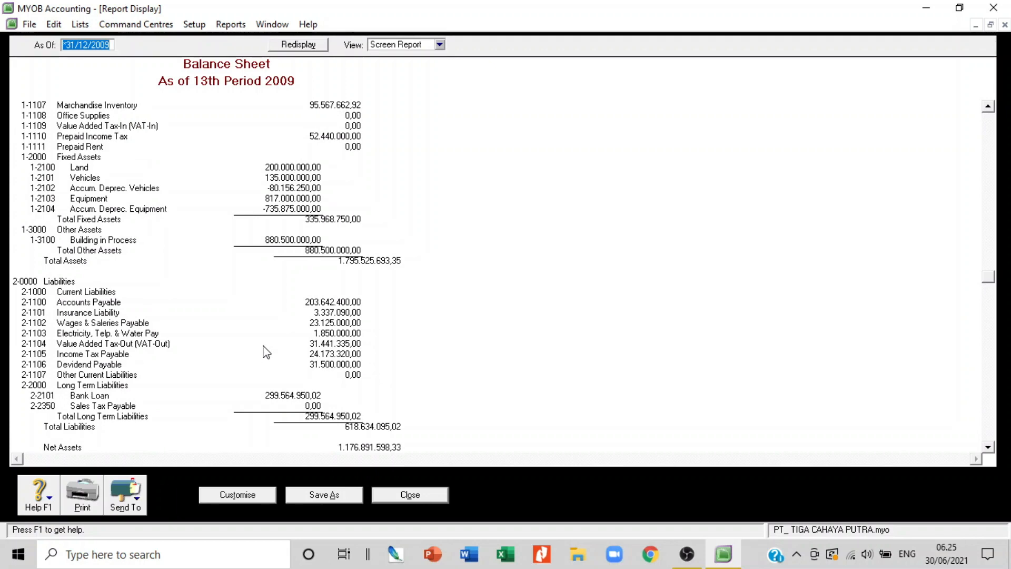
scroll(276, 295, down, 1)
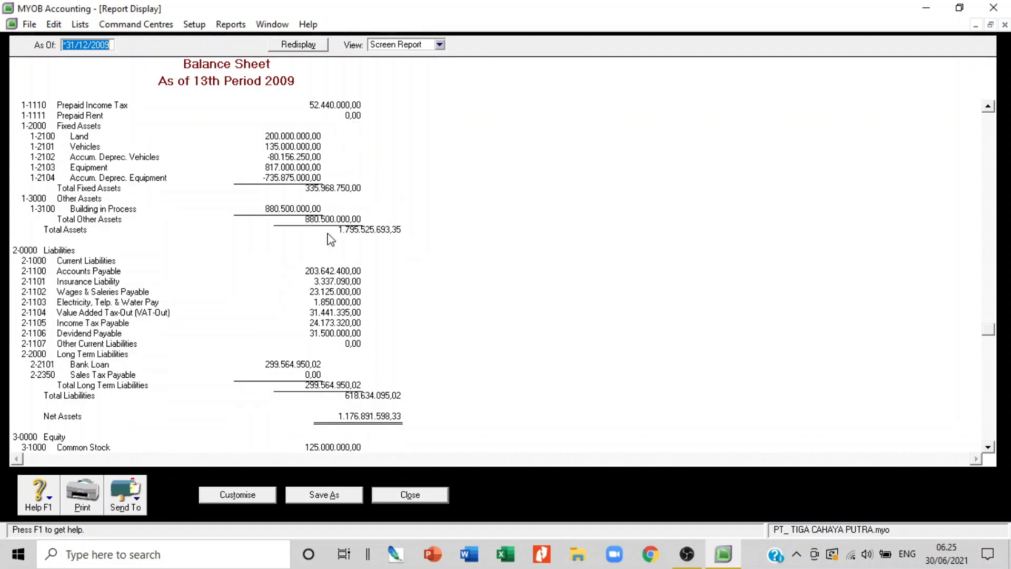
scroll(330, 239, up, 4)
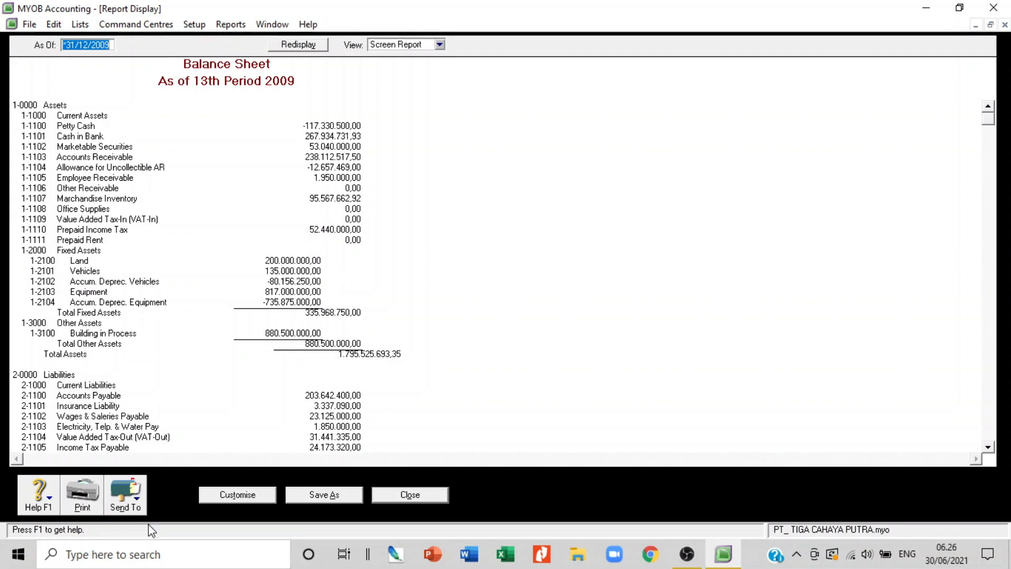
- Export the Balance Sheet to Excel, switch to the balsht1 workbook, dismiss the Office licence notice and widen the window to check the sheet
click(134, 503)
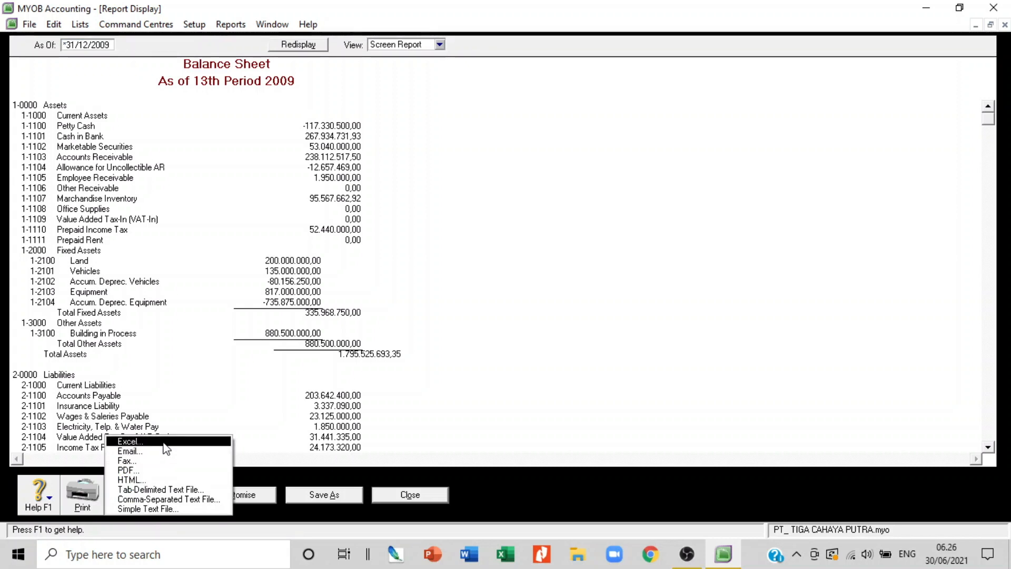
click(165, 444)
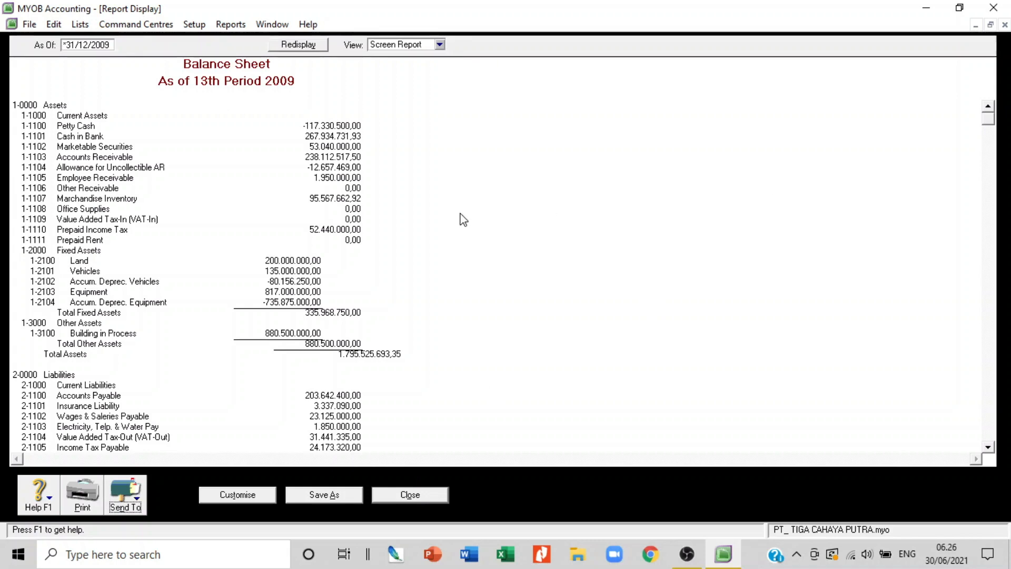
click(412, 268)
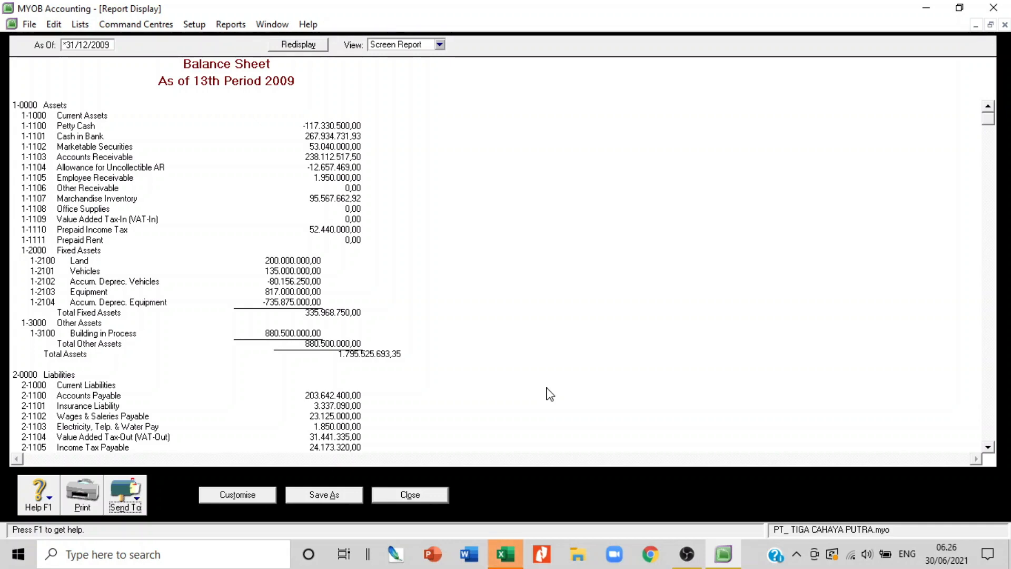
click(505, 554)
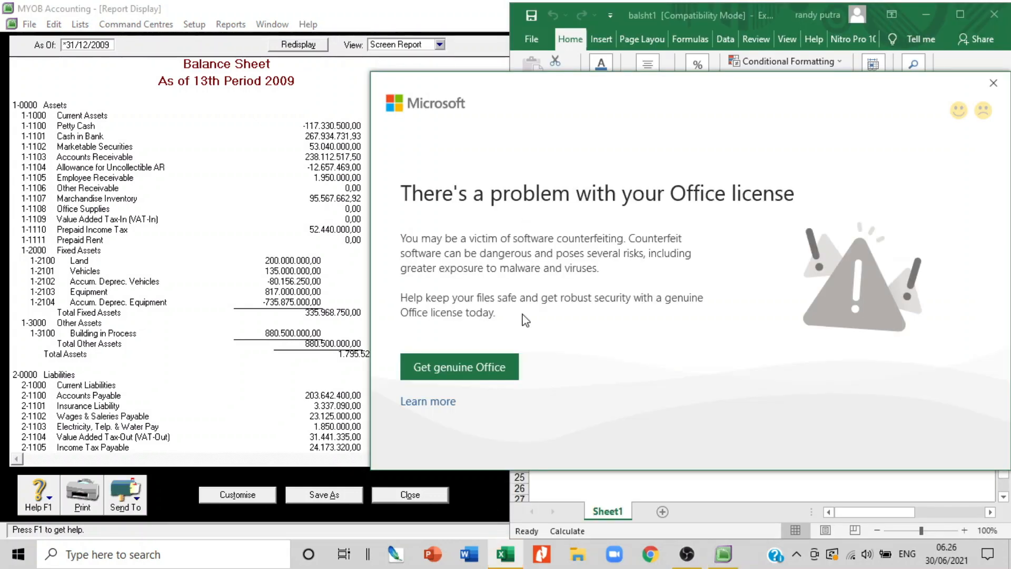
click(994, 83)
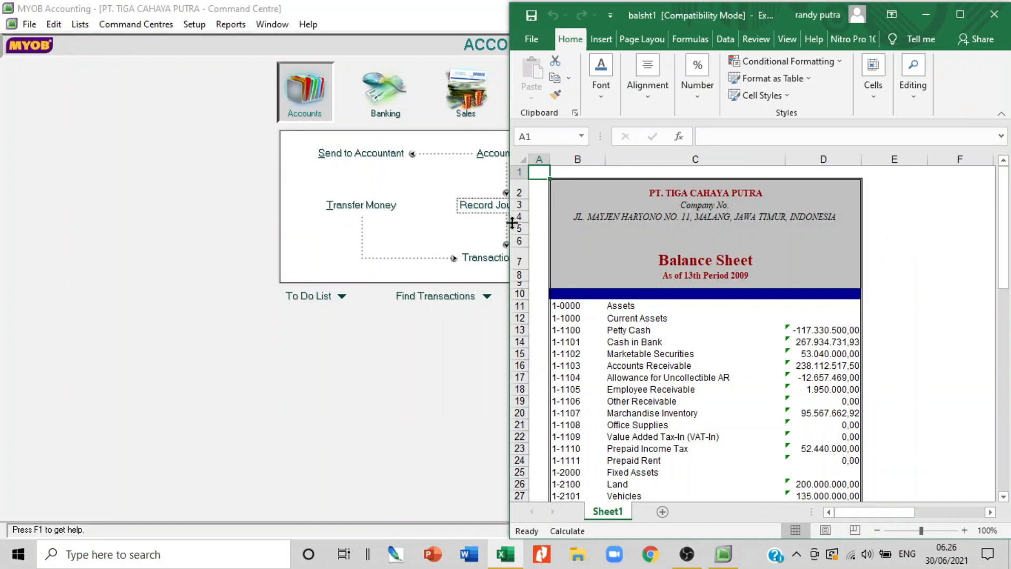
drag(512, 222, 75, 221)
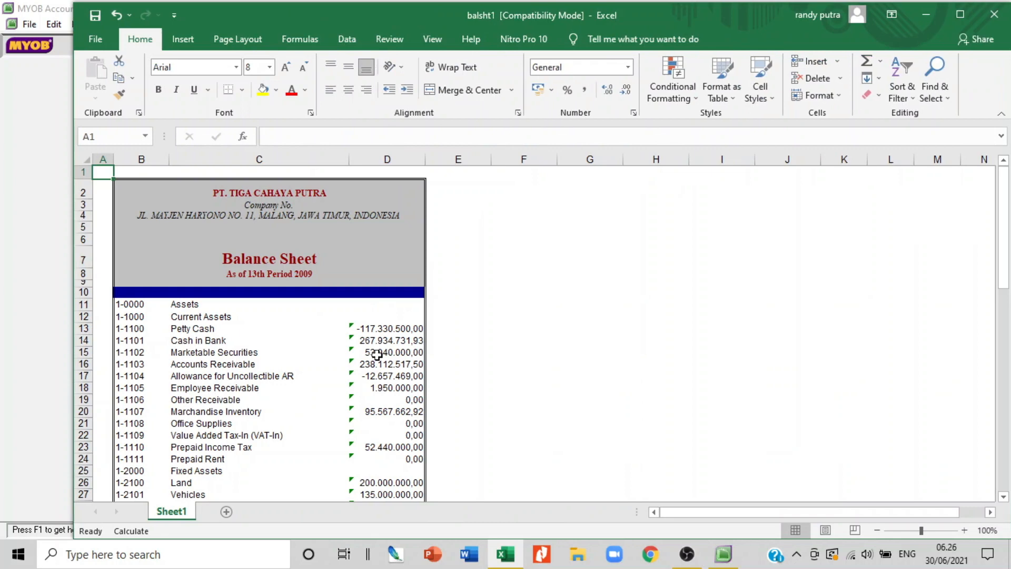
scroll(491, 356, down, 12)
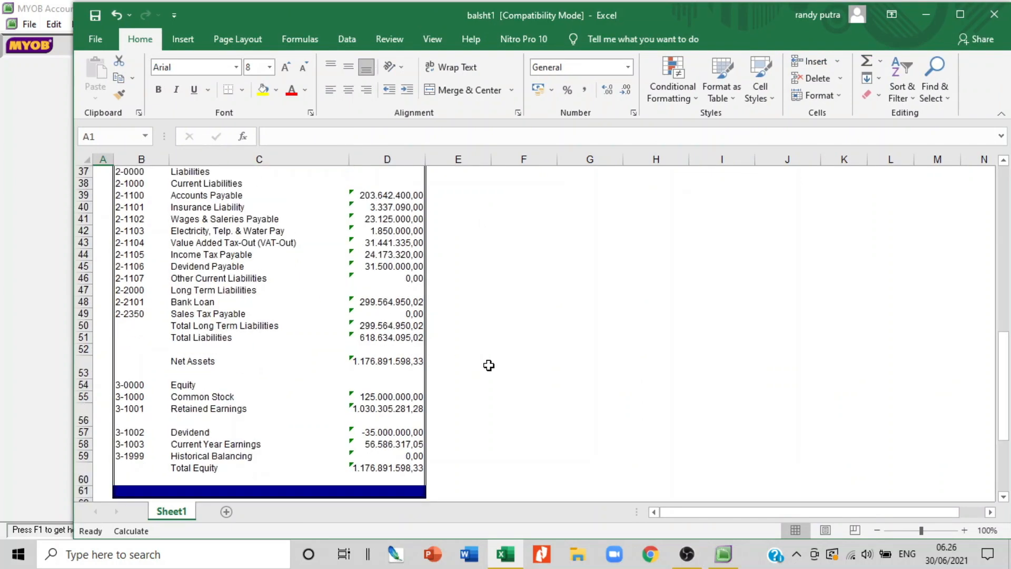
scroll(489, 365, down, 5)
scroll(488, 365, up, 17)
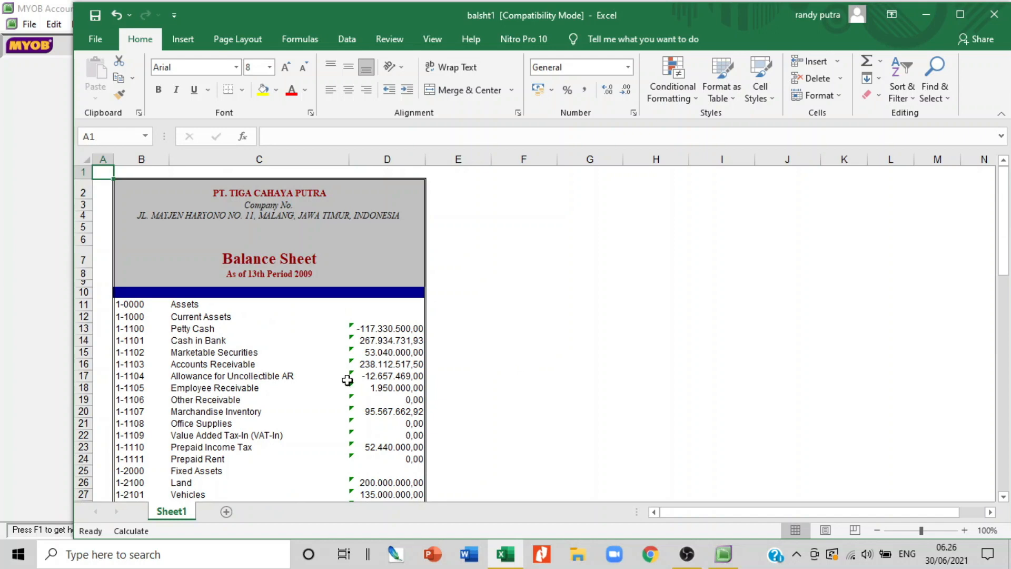
- Move the Liabilities block from B37:D52 to F11:H26 so it sits beside the assets
scroll(347, 379, down, 2)
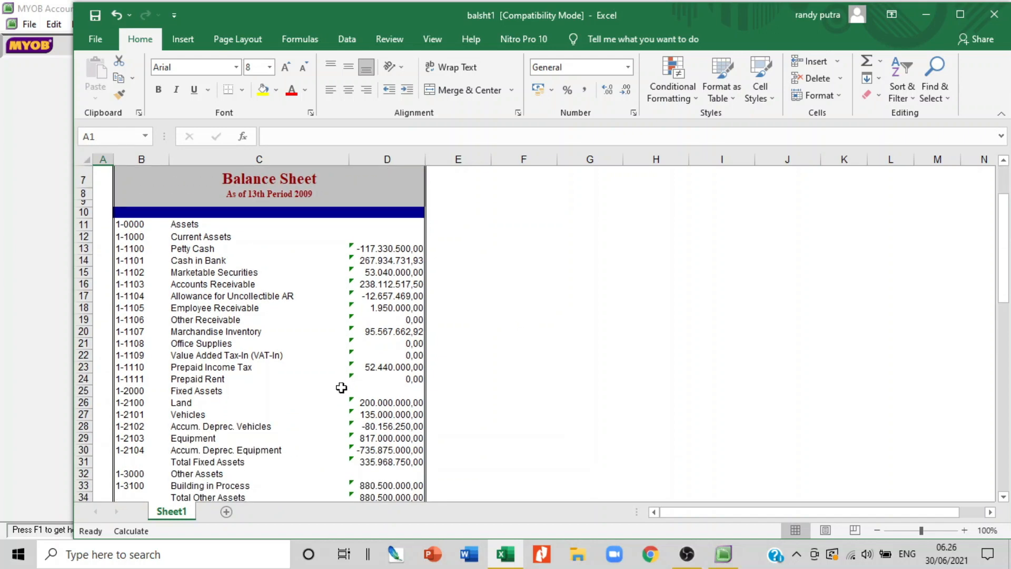
scroll(342, 379, down, 2)
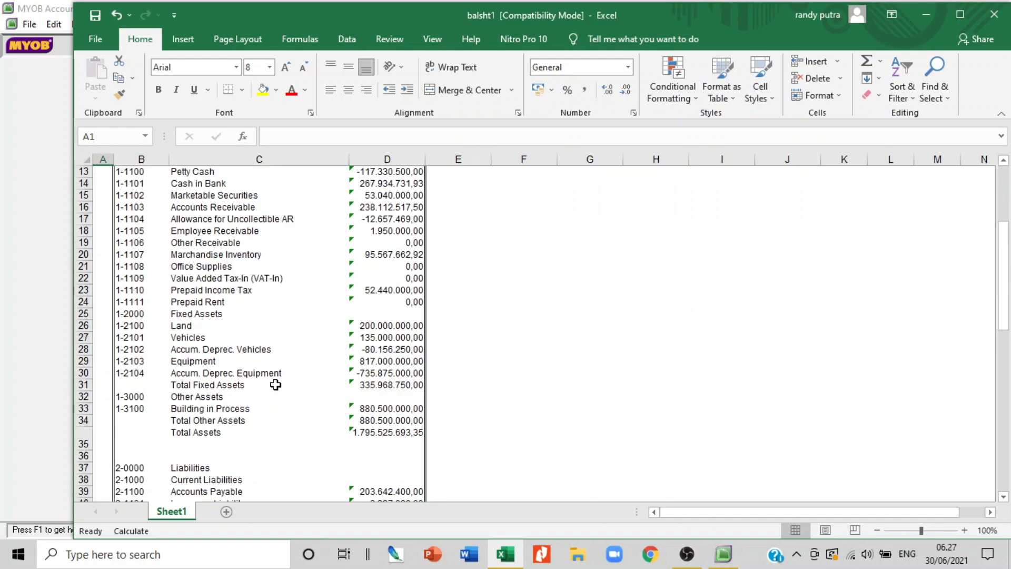
click(237, 430)
scroll(238, 431, down, 4)
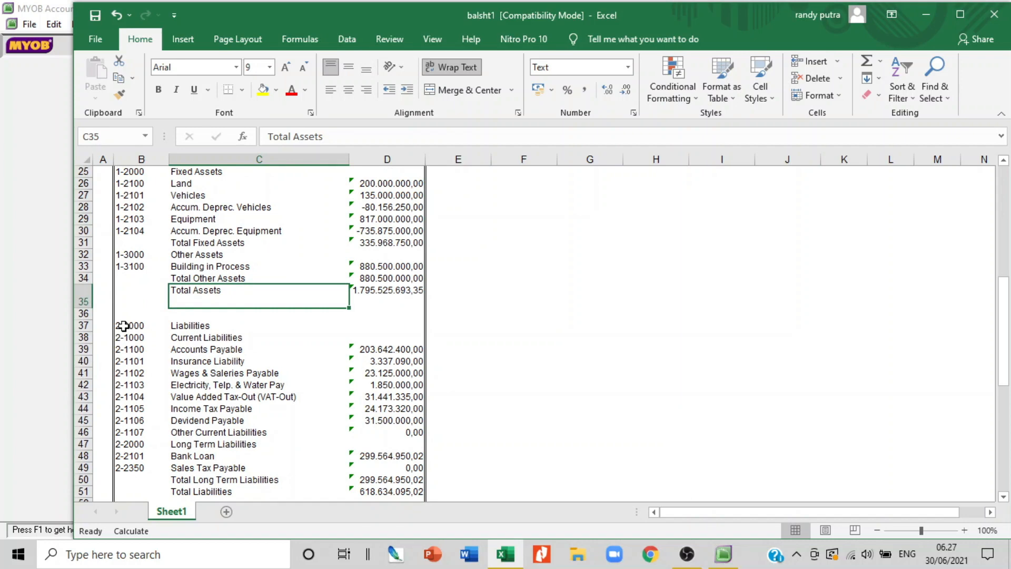
drag(123, 325, 402, 425)
scroll(443, 397, up, 3)
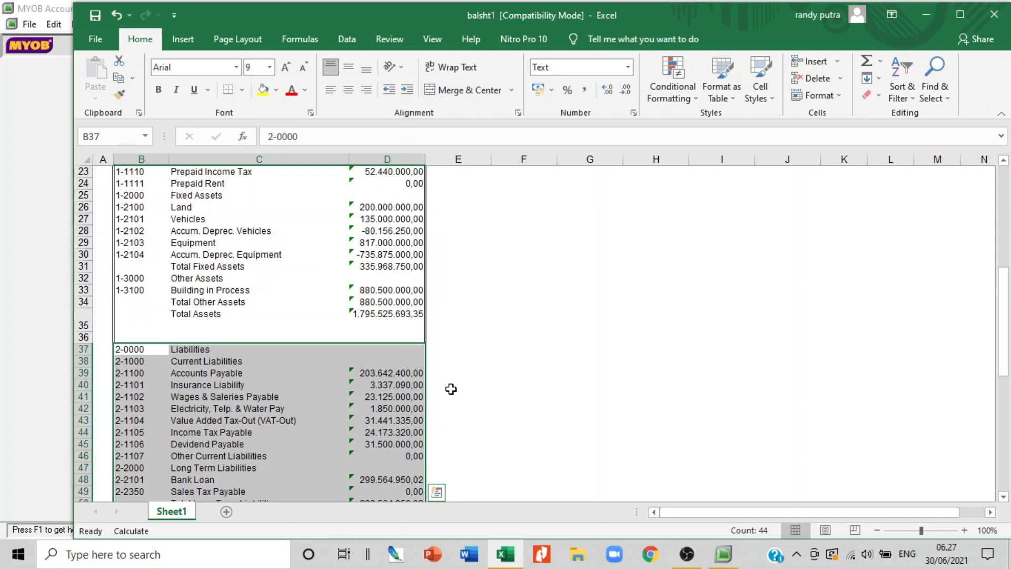
scroll(451, 388, down, 3)
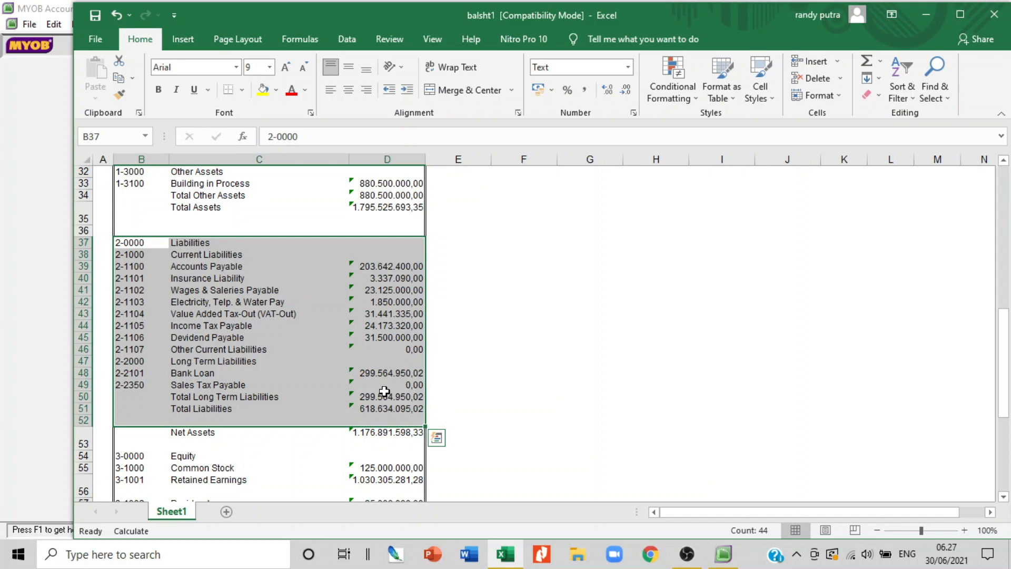
scroll(384, 391, up, 2)
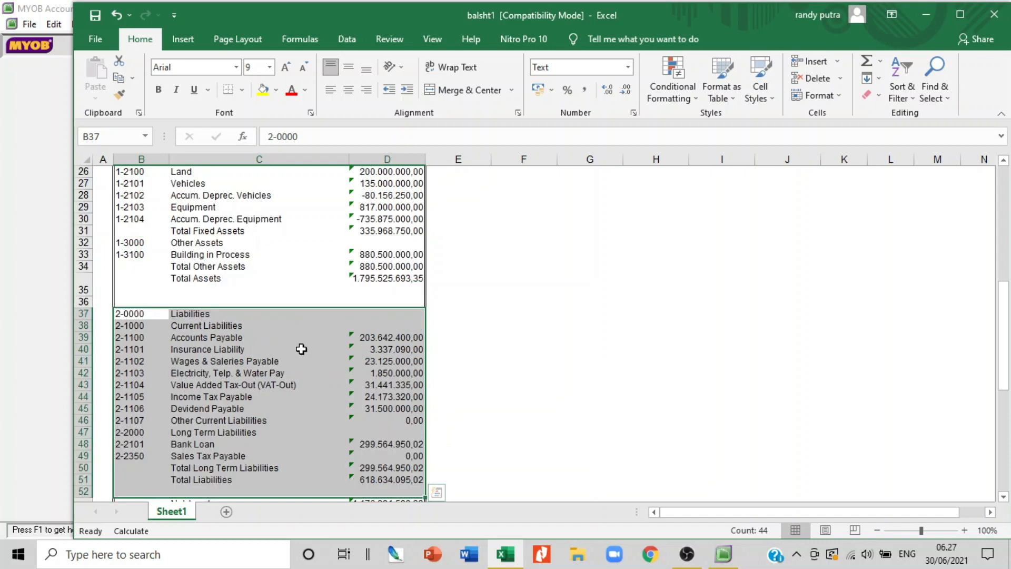
drag(300, 309, 564, 309)
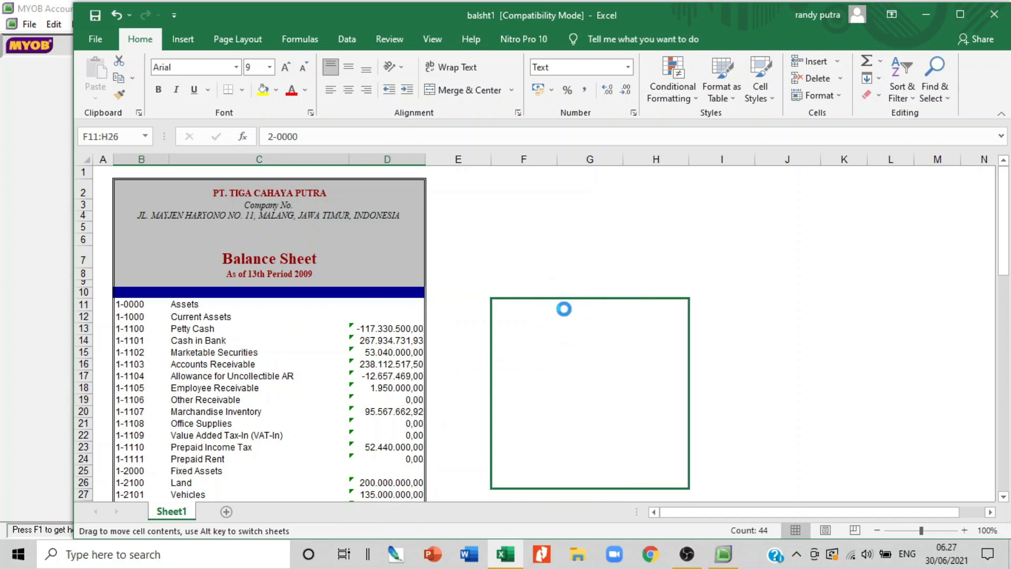
- Move the Equity block from B54:D60 to start at F27, directly below the moved liabilities
scroll(564, 309, down, 7)
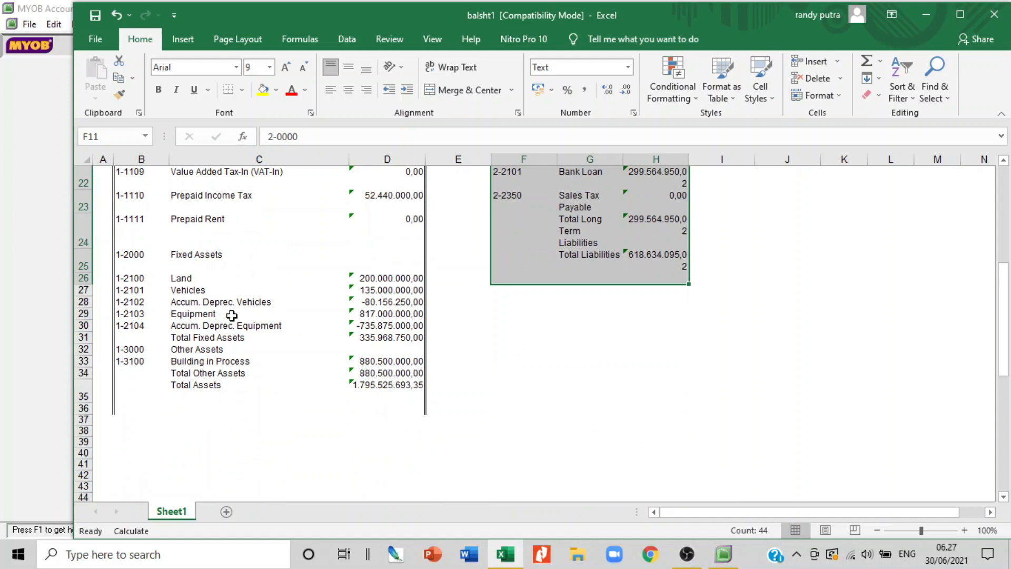
scroll(231, 316, down, 4)
scroll(232, 316, down, 2)
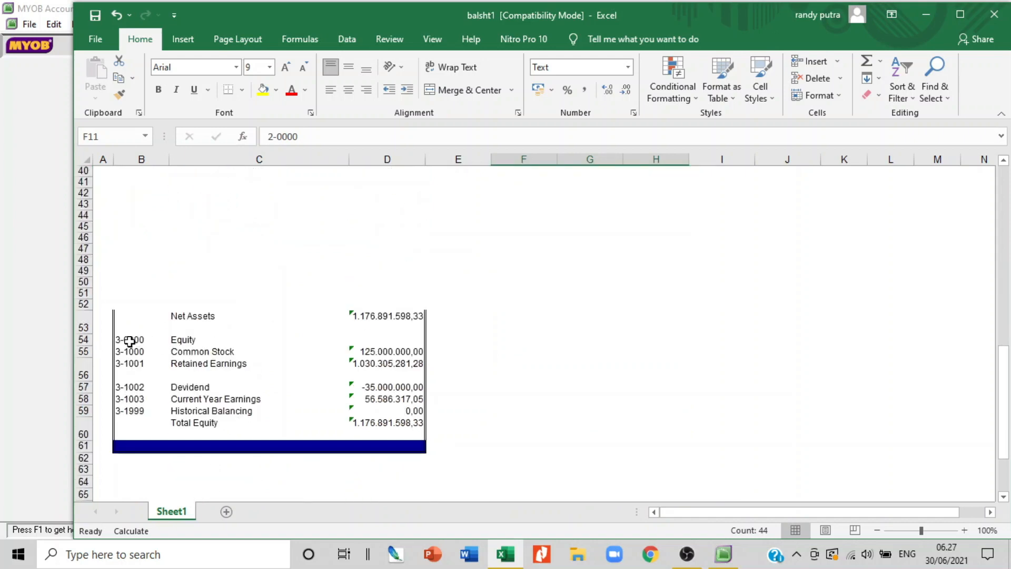
drag(126, 341, 408, 424)
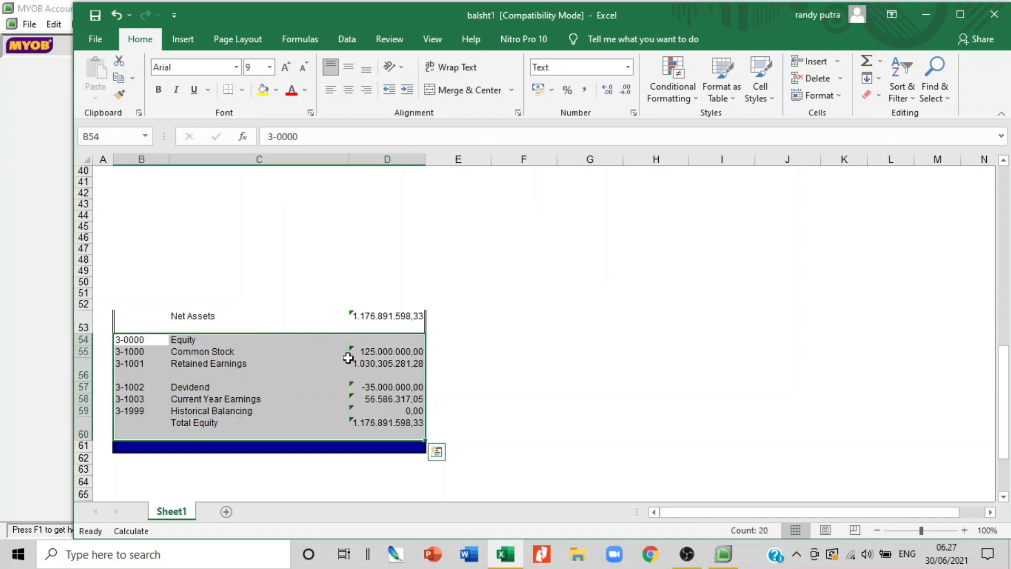
scroll(350, 377, up, 3)
drag(358, 452, 671, 451)
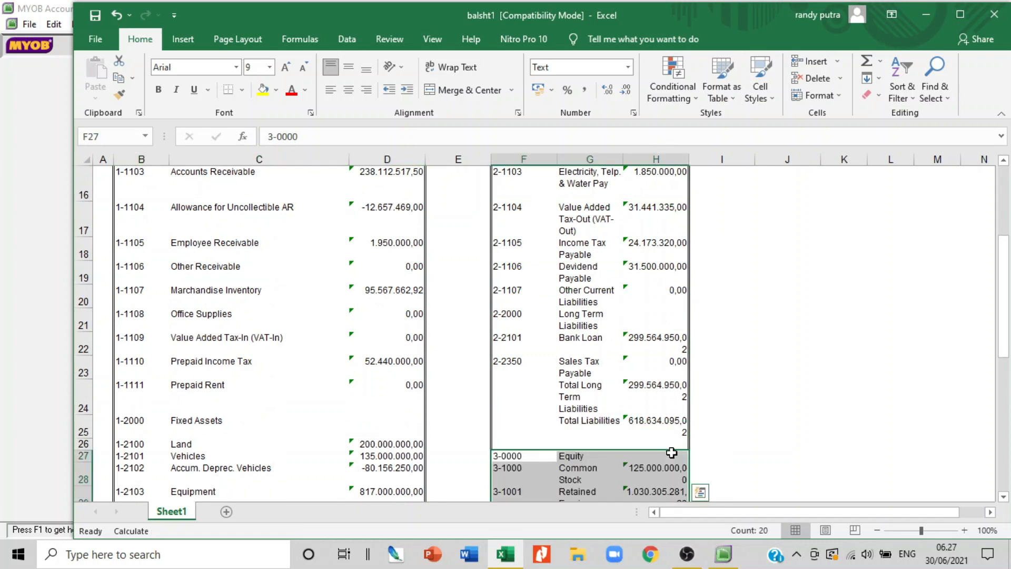
- Clear the leftover Net Assets entry and its borders from row 53
scroll(749, 327, down, 5)
scroll(749, 327, down, 2)
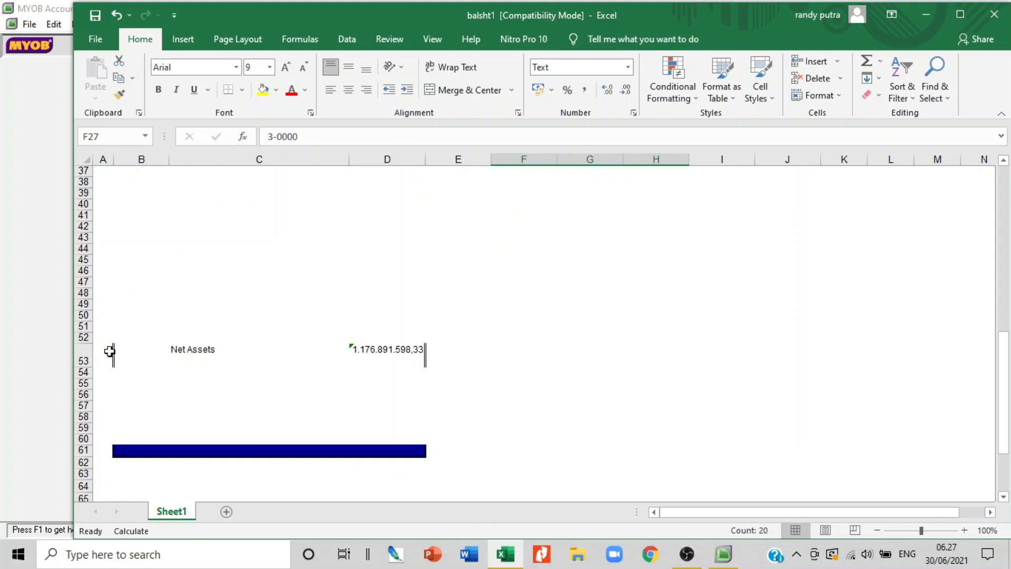
click(74, 354)
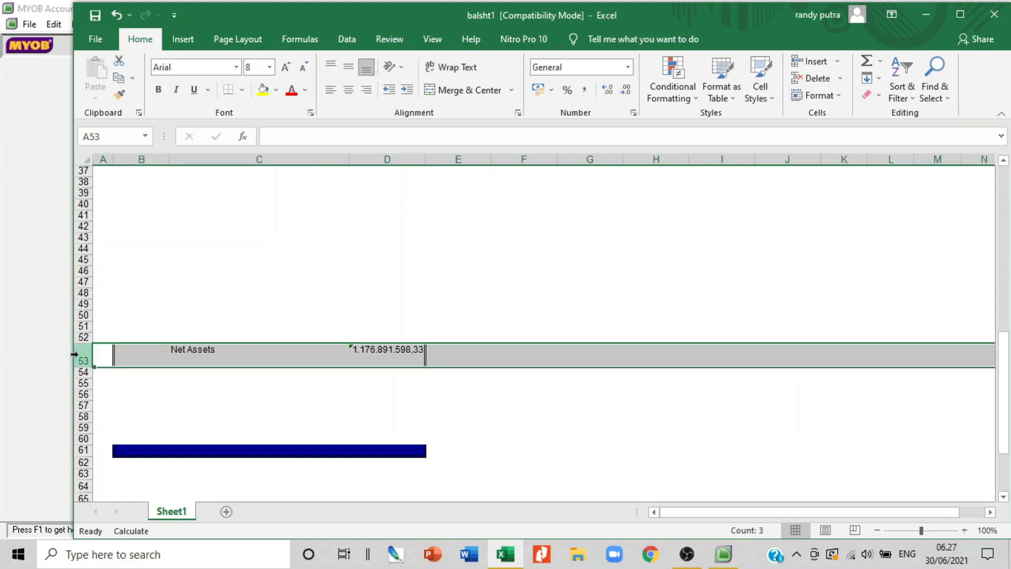
drag(78, 354, 79, 355)
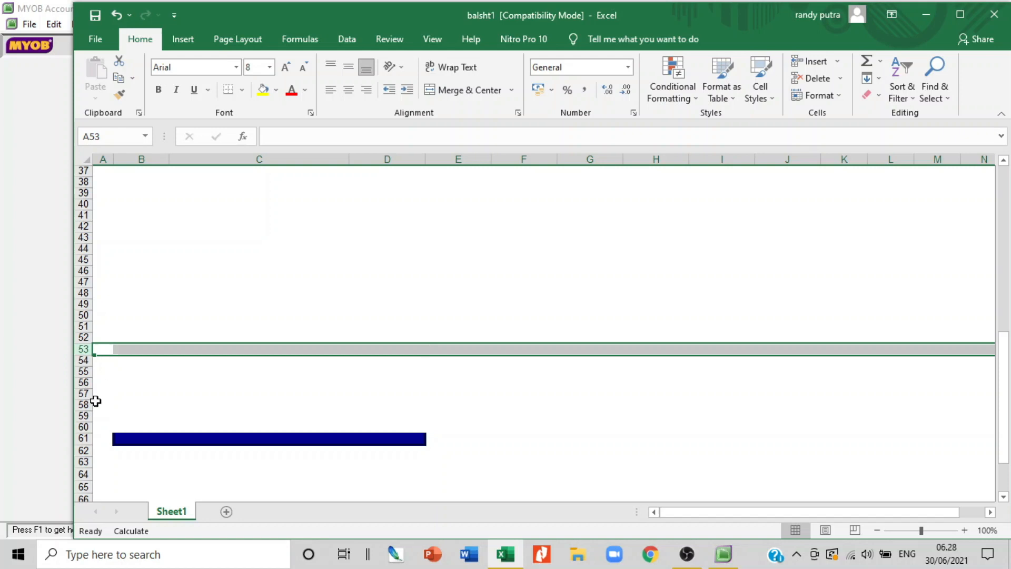
- Remove the outline border from the blue bar in row 61
click(83, 438)
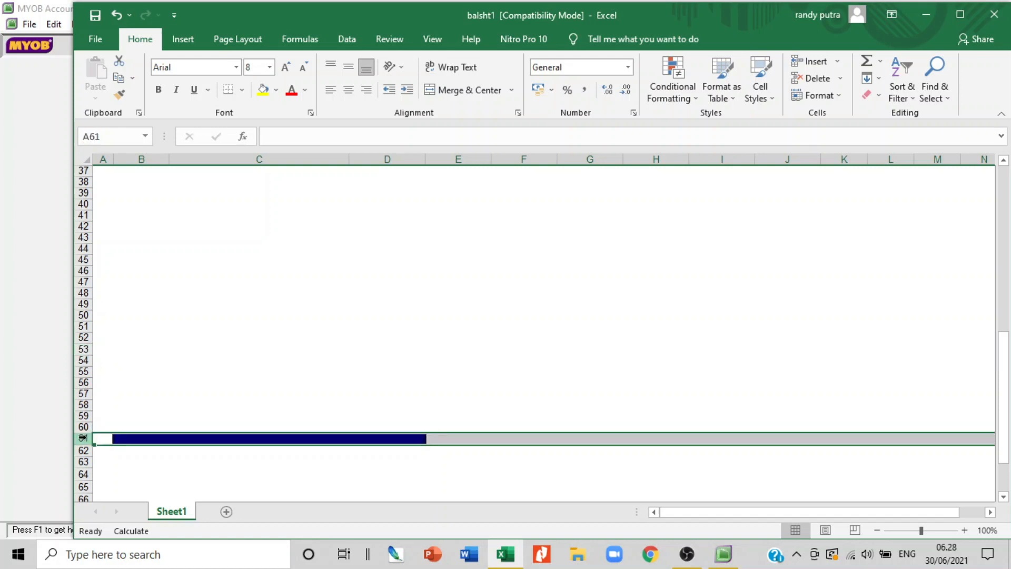
key(ctrl+shift+minus)
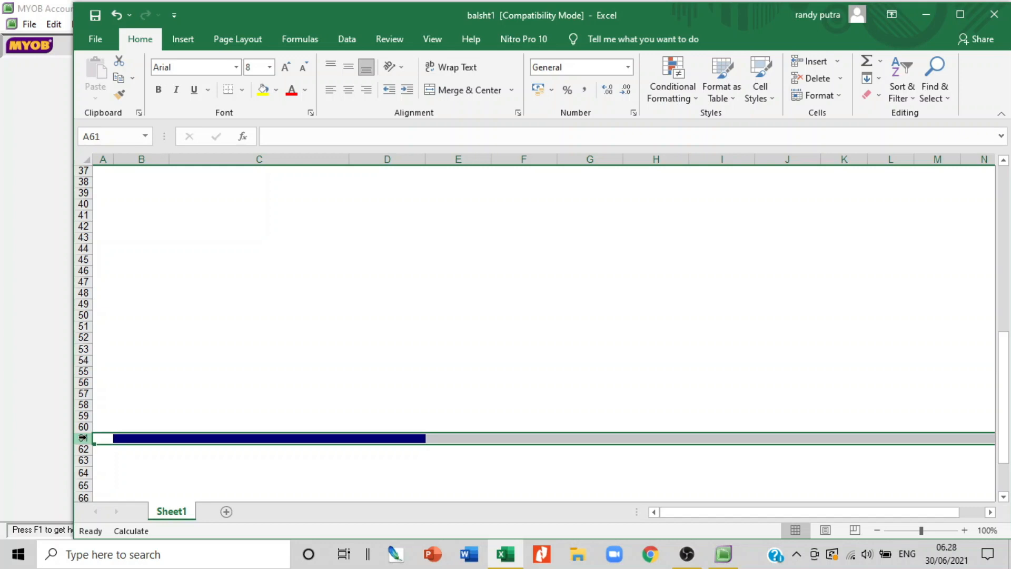
click(144, 417)
- Merge and center the company name across B2:H2 and the Company No. line across B3:H3
scroll(332, 363, up, 11)
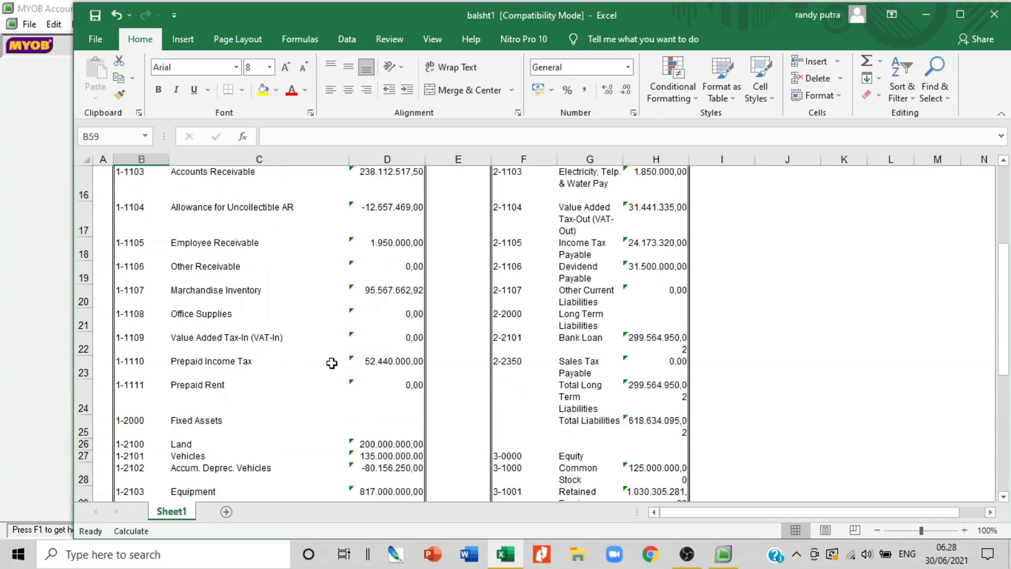
scroll(332, 362, up, 1)
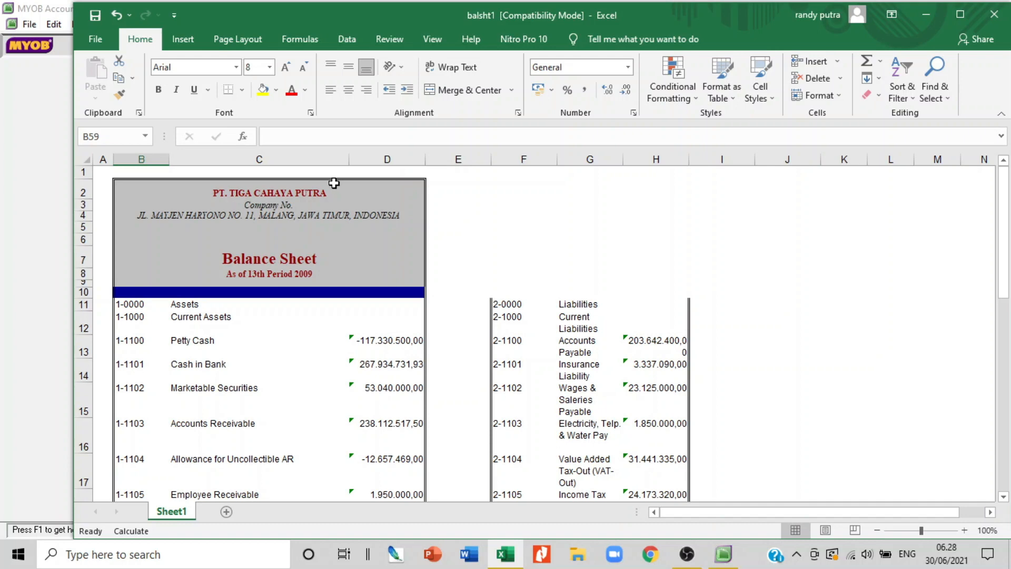
click(317, 190)
drag(148, 182, 678, 190)
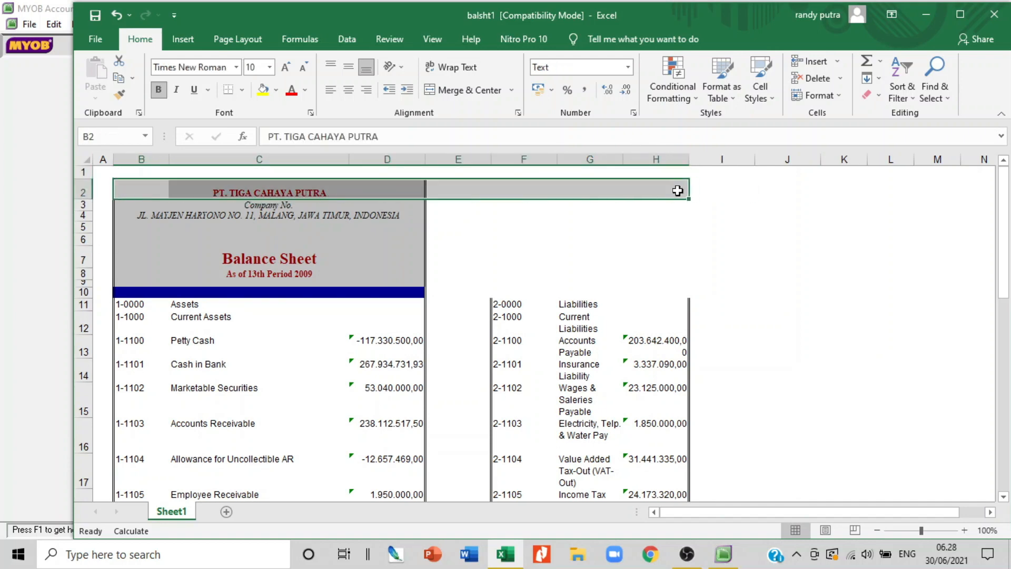
click(462, 90)
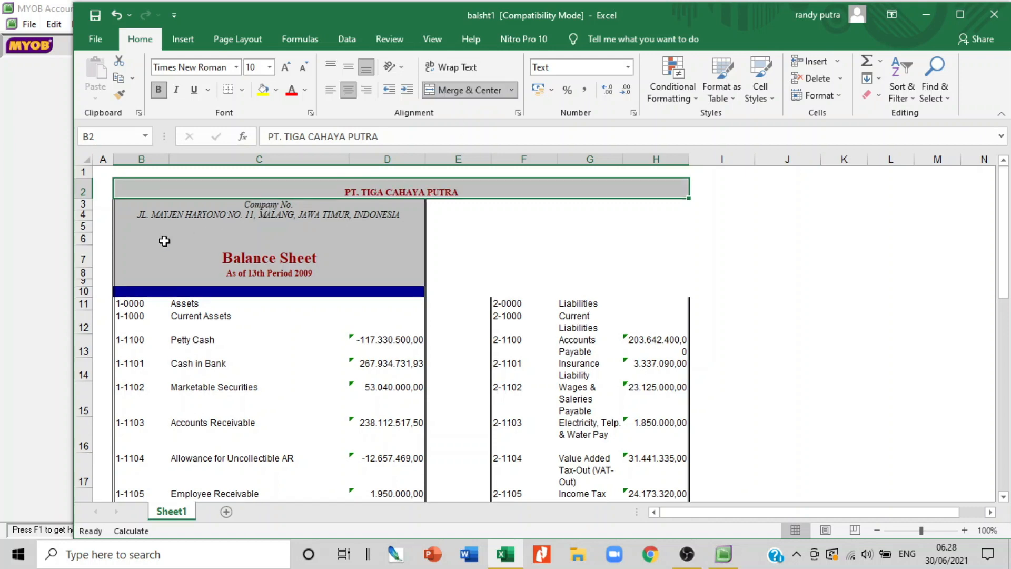
click(199, 203)
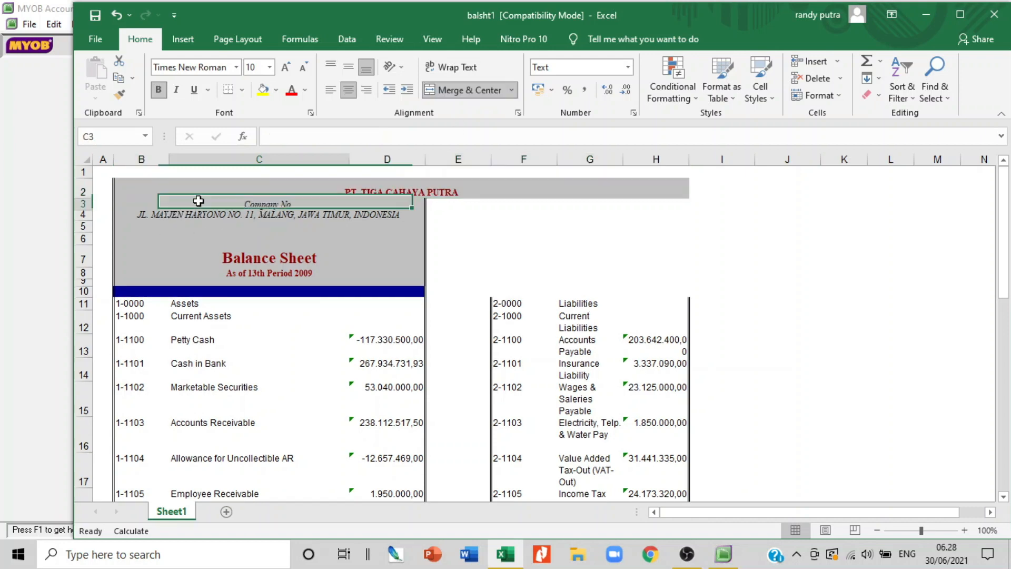
drag(129, 202, 674, 200)
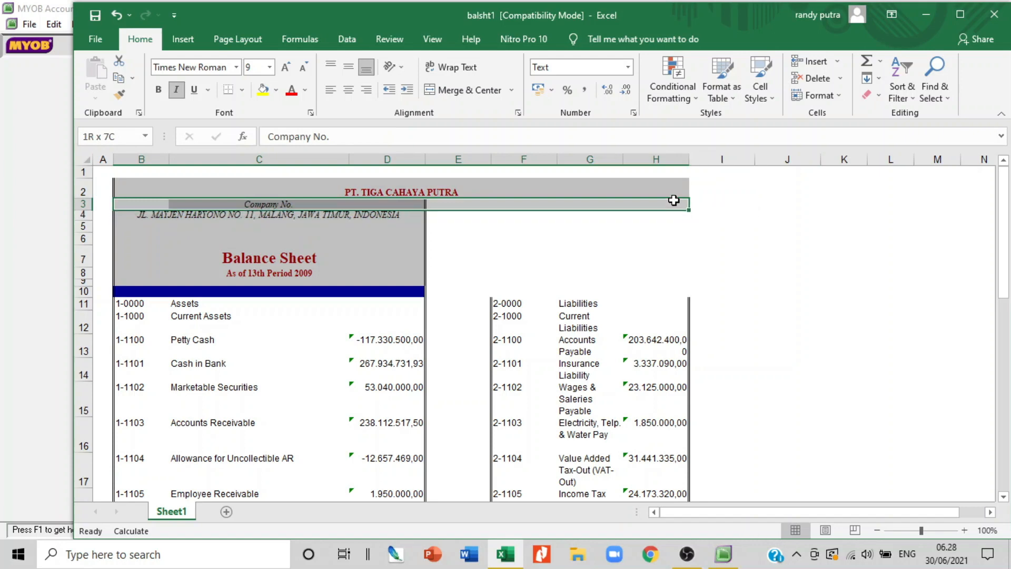
click(458, 92)
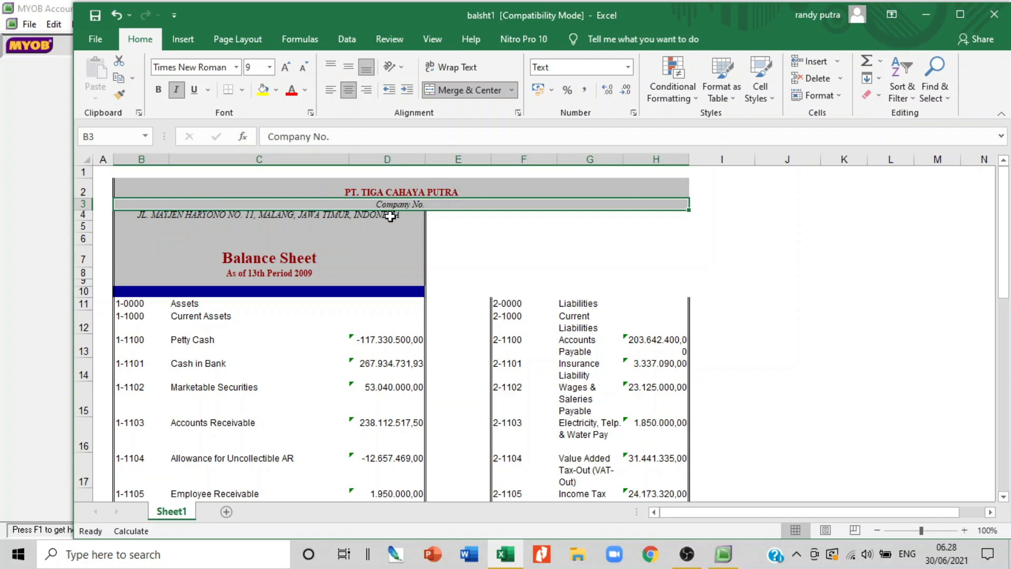
- Merge and center the company address across B4:H4, and merge the blank header rows B5:H6, accepting the loss of other values
click(141, 217)
drag(141, 217, 643, 212)
click(467, 91)
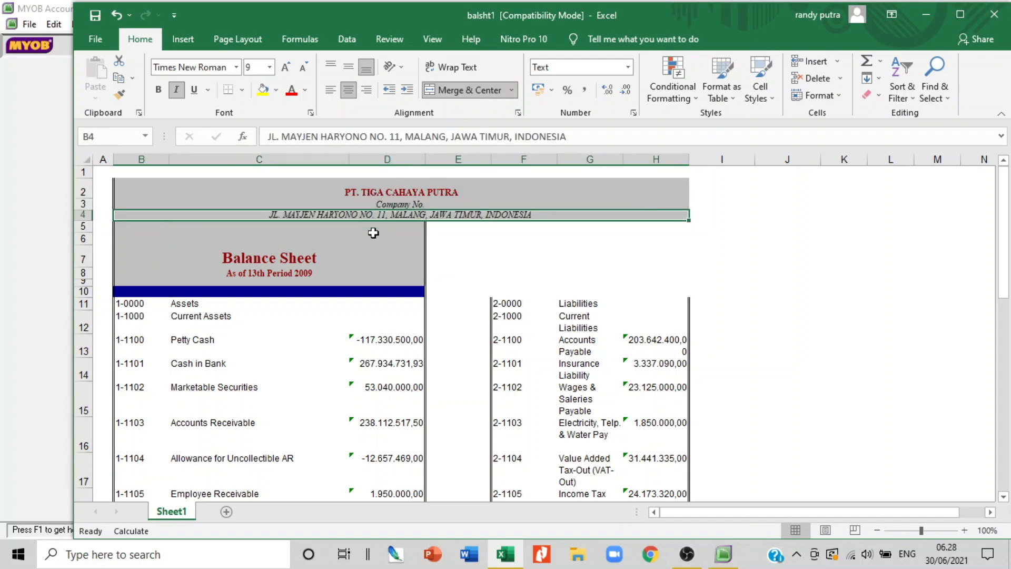
drag(375, 236, 683, 233)
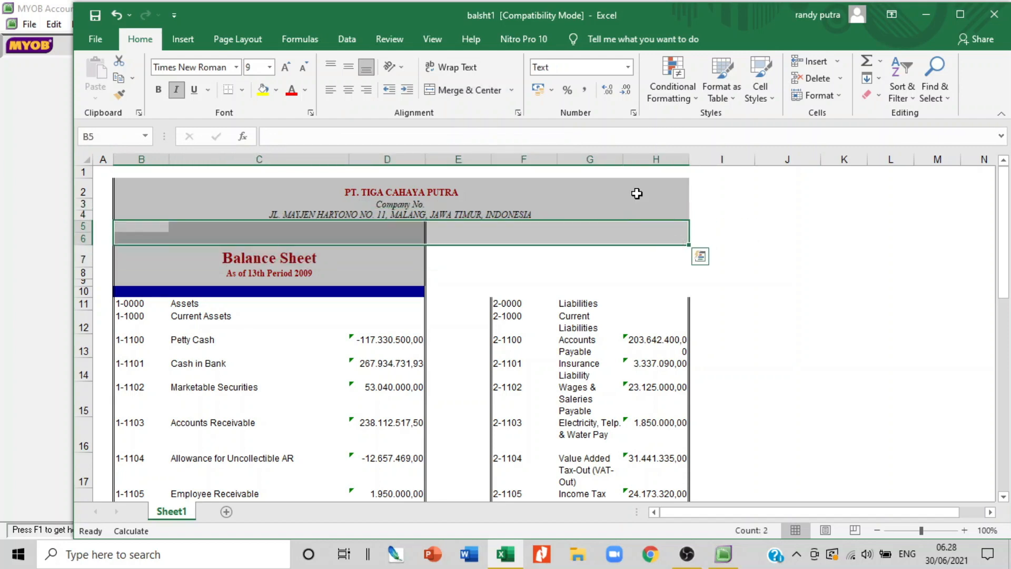
click(466, 90)
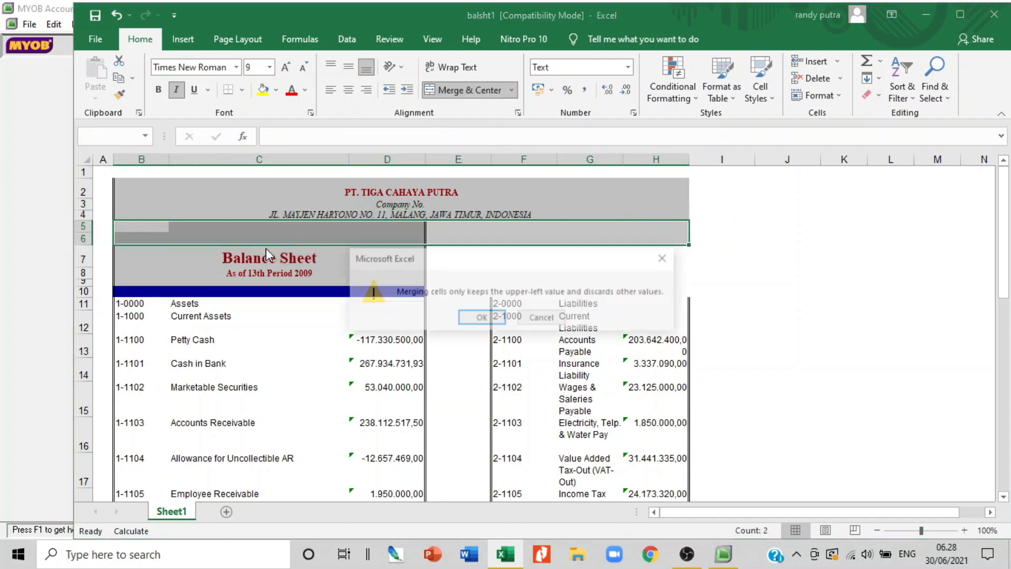
click(482, 317)
- Merge and center the Balance Sheet title across B7:H7 and the period line across B8:H8
click(287, 264)
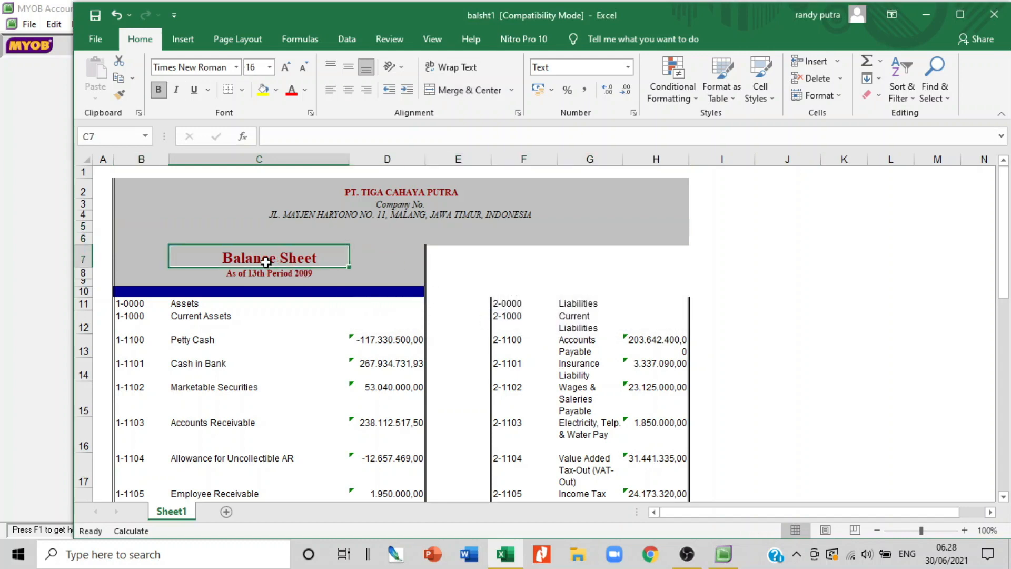
drag(131, 258, 630, 257)
click(483, 92)
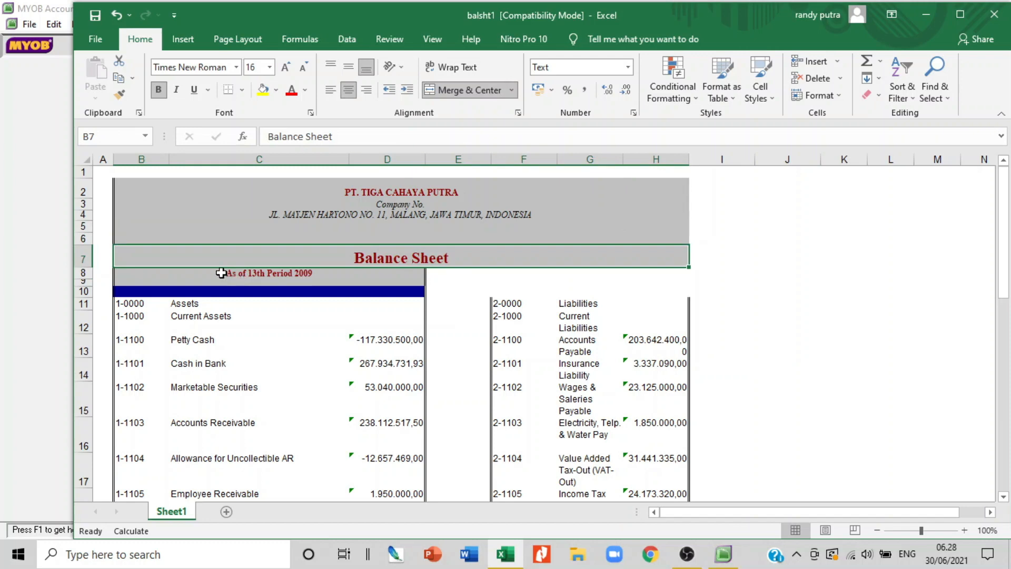
drag(141, 277, 671, 269)
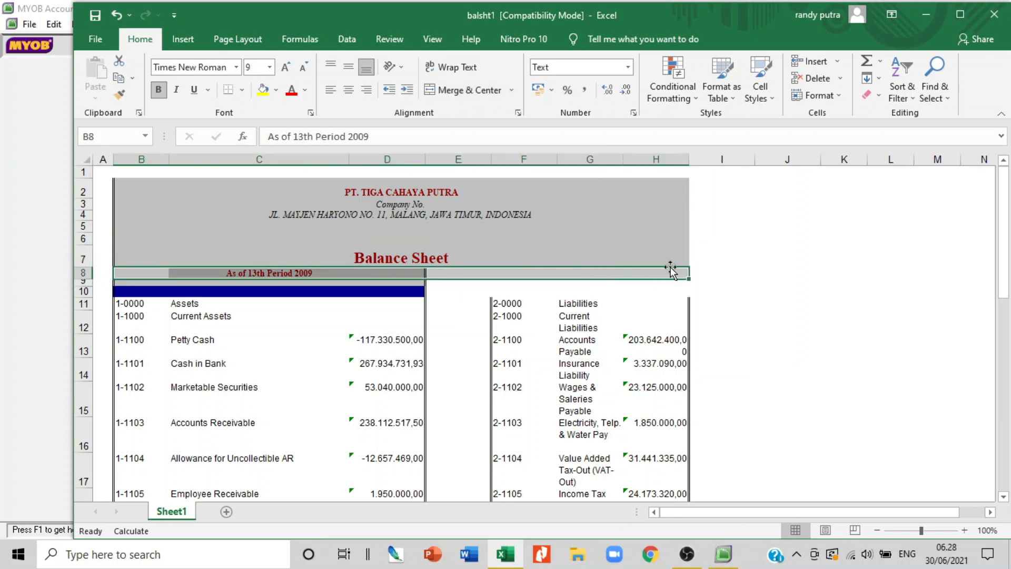
click(464, 91)
- Delete the blank row 6 above the Balance Sheet title and fill the blue bar from D9 across to H9
click(83, 240)
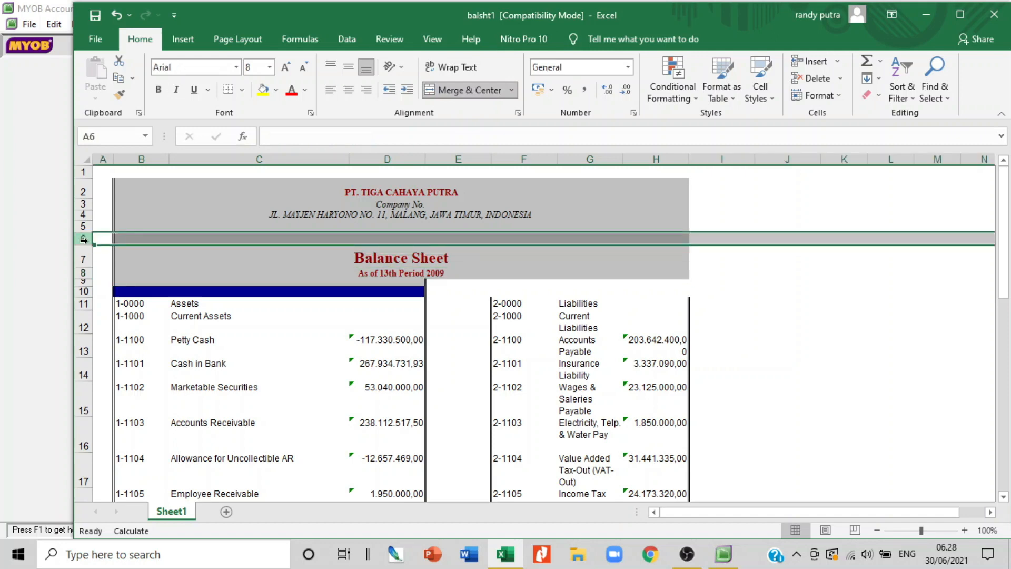
key(ctrl+minus)
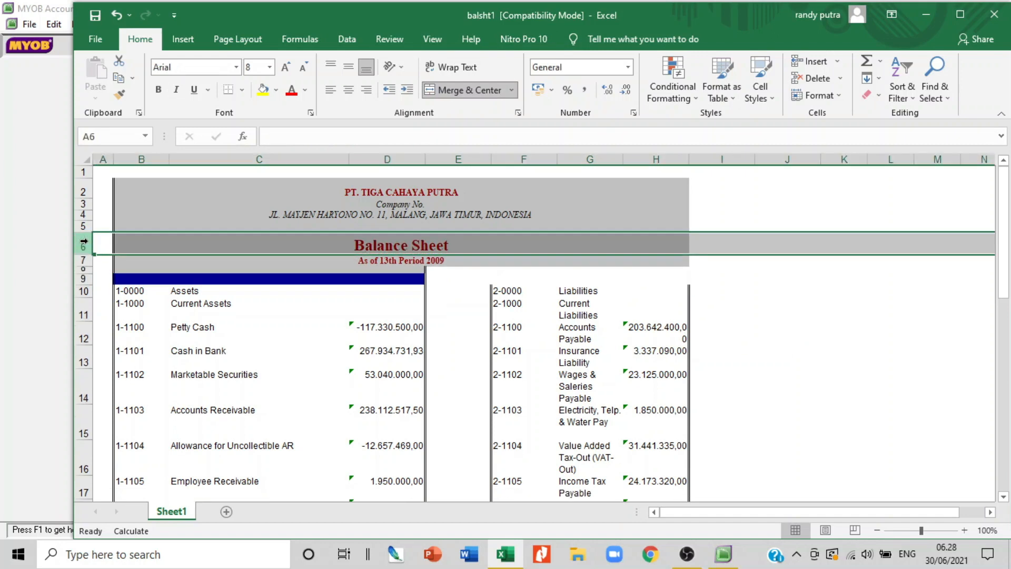
click(424, 279)
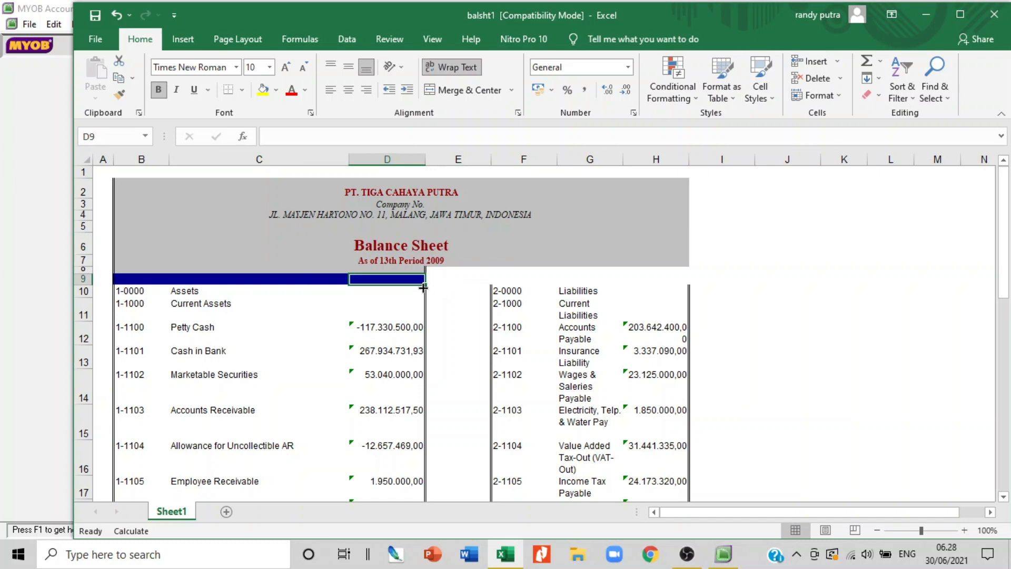
drag(423, 287, 698, 279)
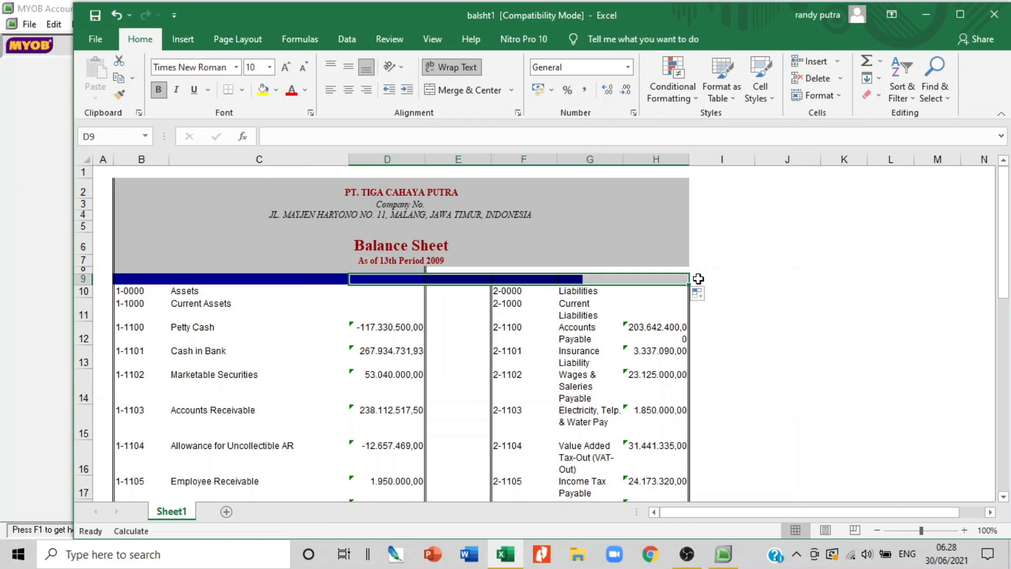
click(643, 248)
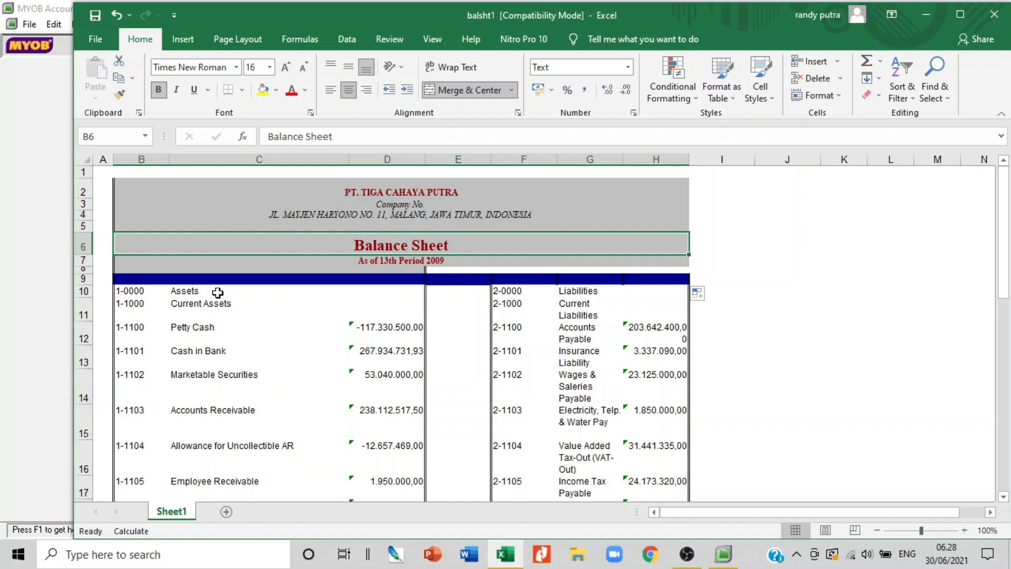
- Copy the blue bar cell C9 onto E9:H9 so the bar has uniform formatting
click(205, 281)
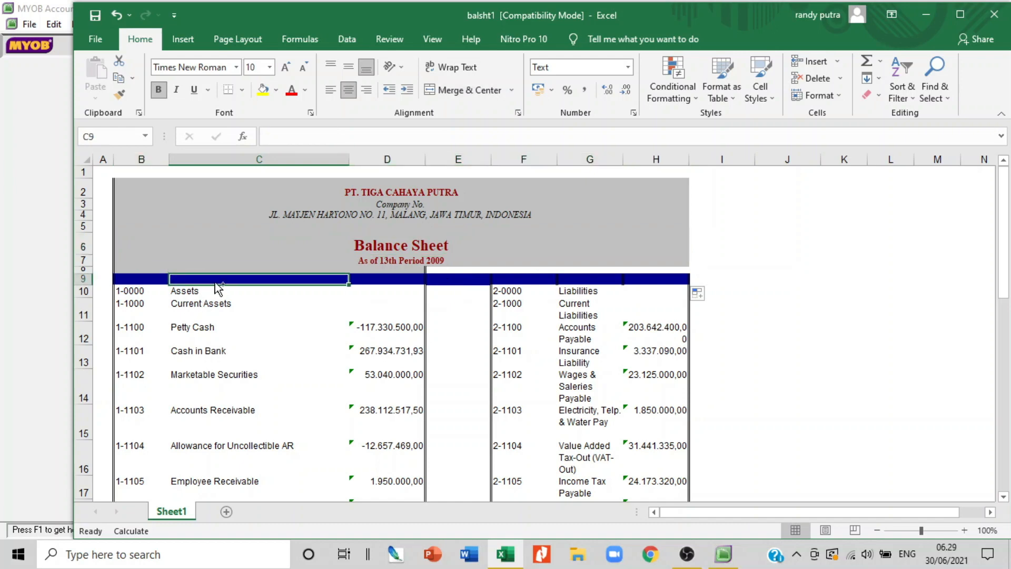
key(ctrl+c)
click(522, 280)
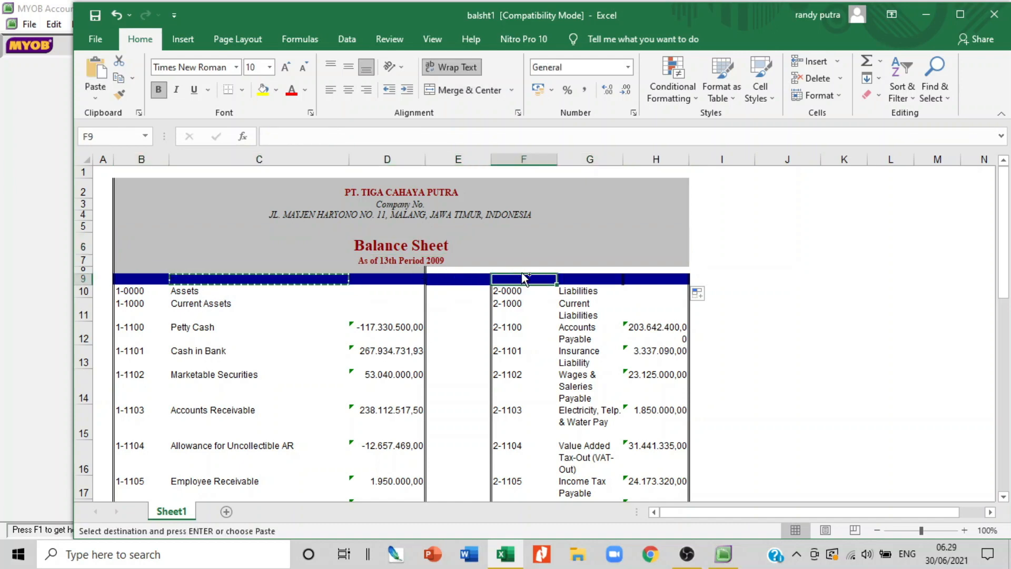
key(ctrl+v)
click(595, 271)
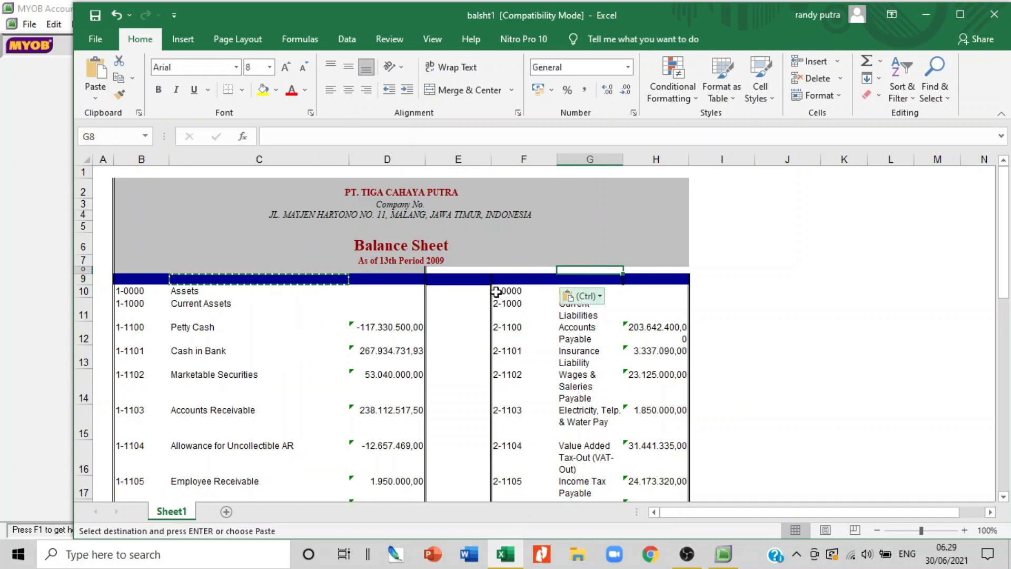
drag(488, 281, 672, 278)
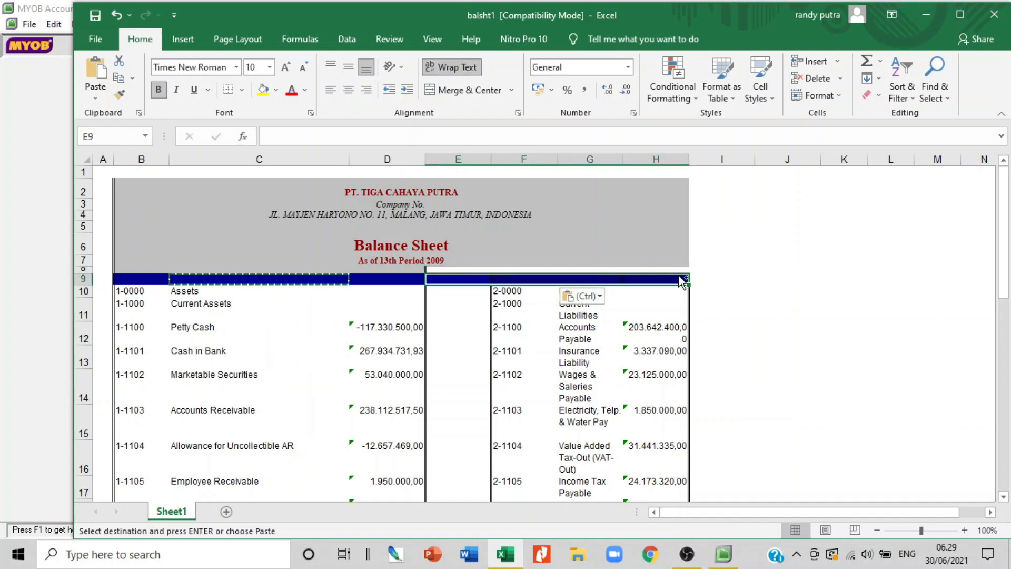
click(739, 256)
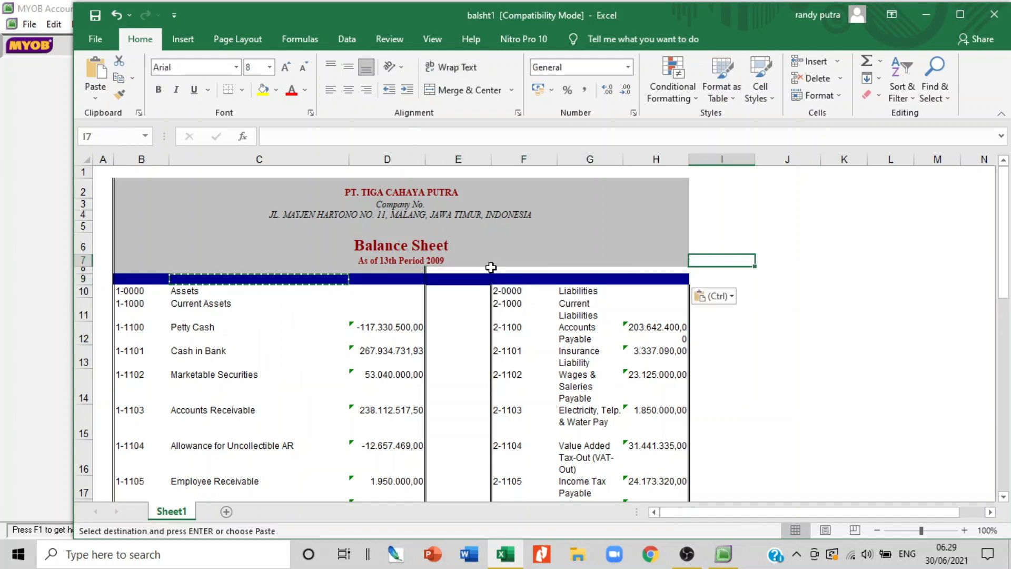
- Copy the grey header cell C8 onto E8:H8 to fill the white strip above the blue bar
click(235, 271)
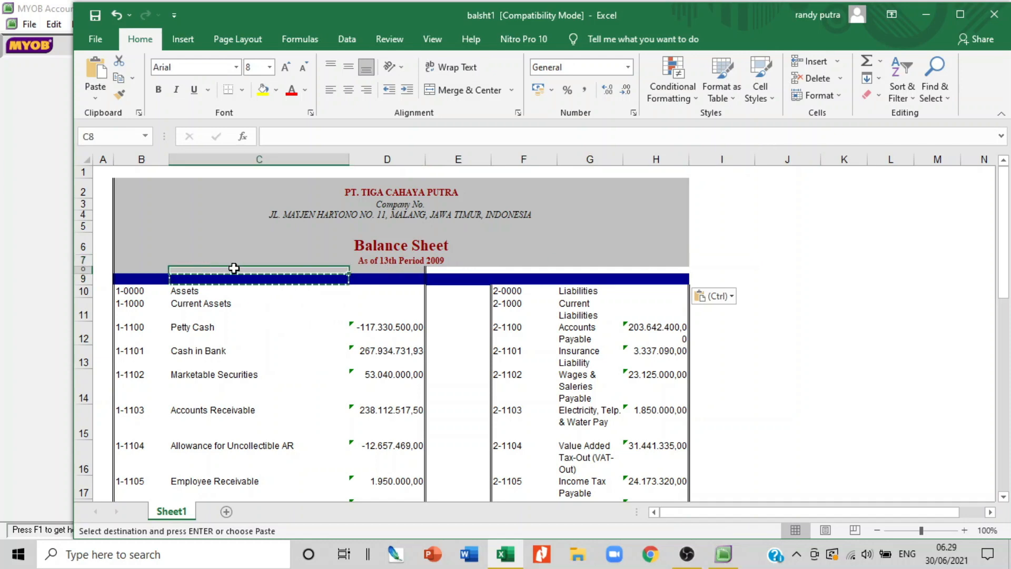
drag(432, 271, 657, 274)
key(ctrl+v)
click(735, 254)
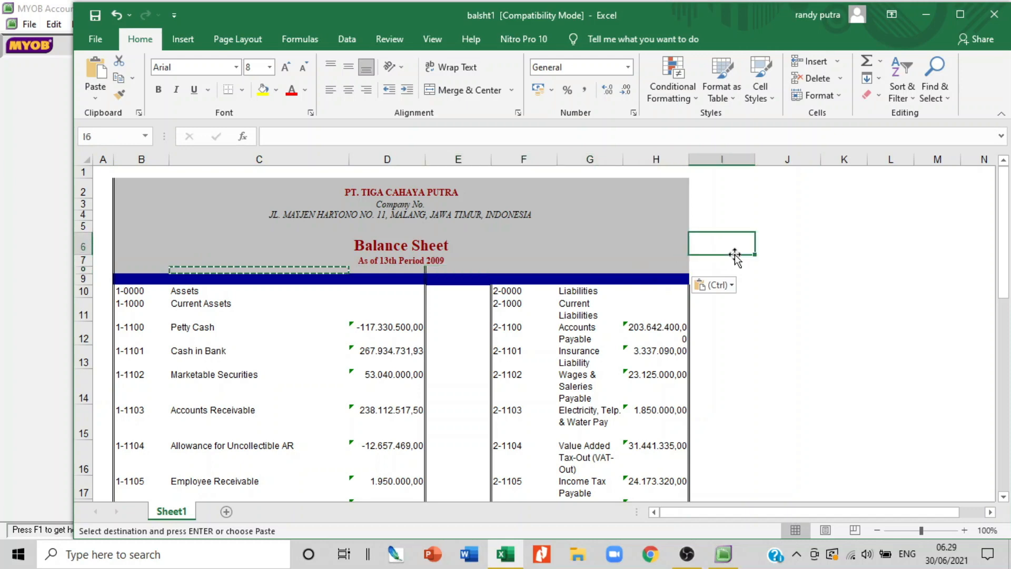
- Narrow the gap column E between assets and liabilities, and tighten the widths of the other balance sheet columns
scroll(706, 248, down, 2)
scroll(659, 242, up, 1)
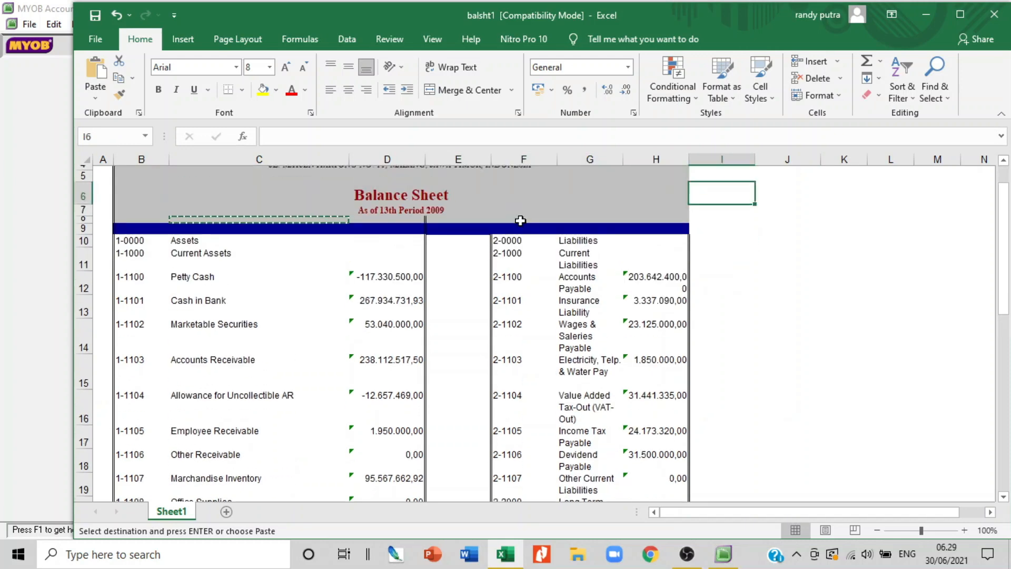
drag(490, 162, 437, 173)
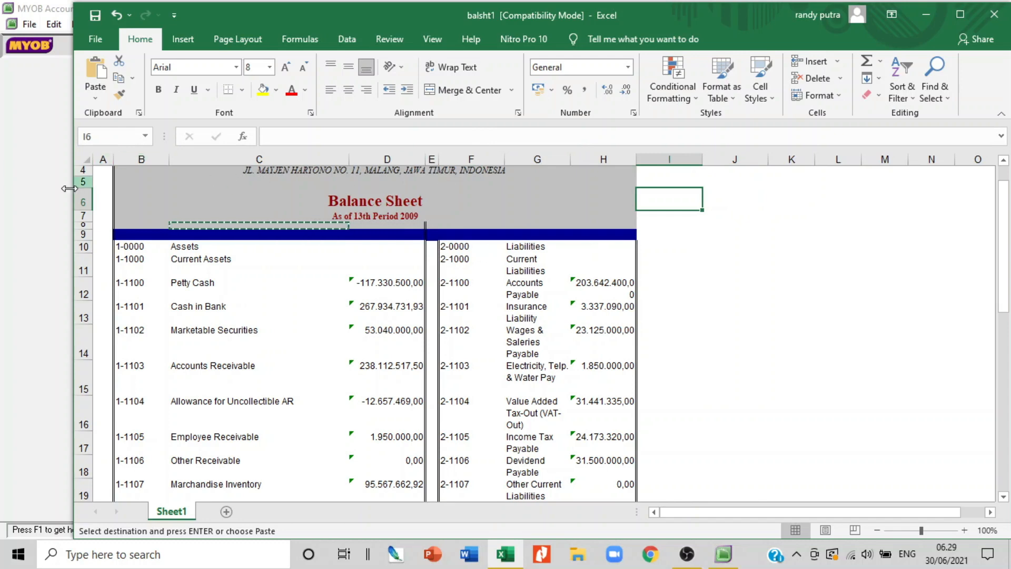
click(84, 161)
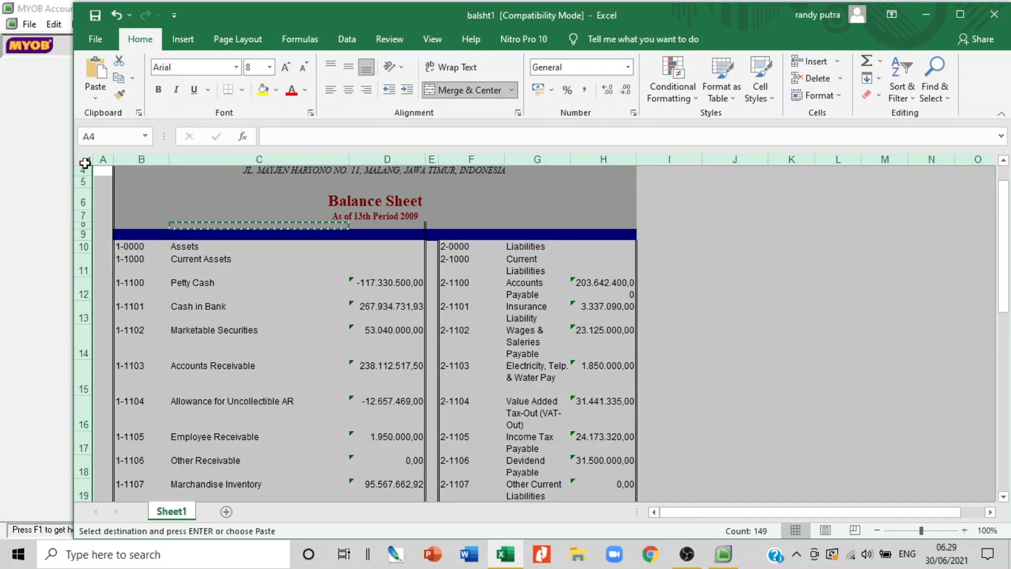
double_click(170, 159)
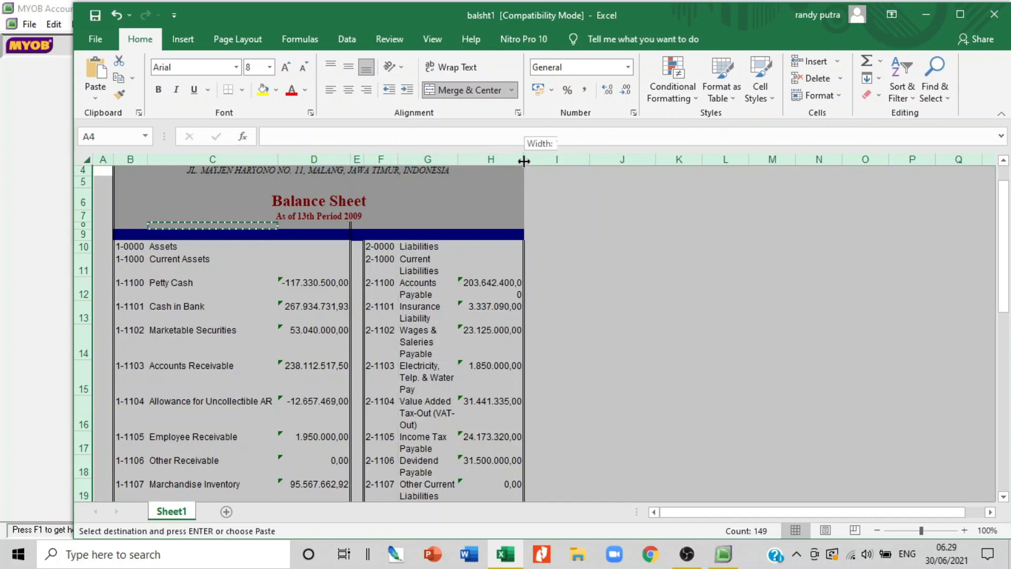
scroll(530, 323, down, 2)
scroll(529, 323, up, 2)
click(593, 318)
click(248, 282)
click(221, 260)
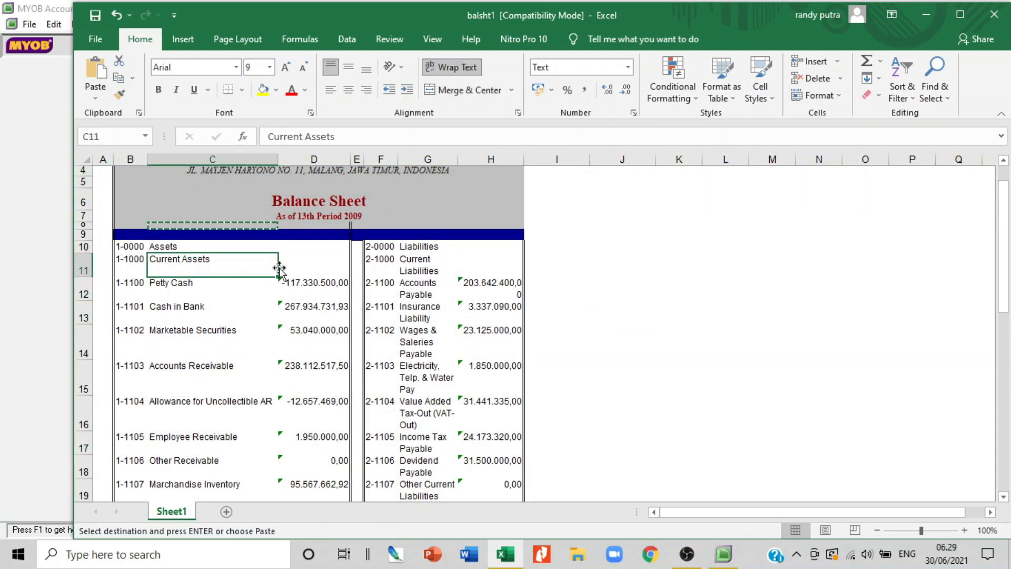
- Auto-fit all row heights on the sheet and widen column G to give the liability names more room
click(87, 159)
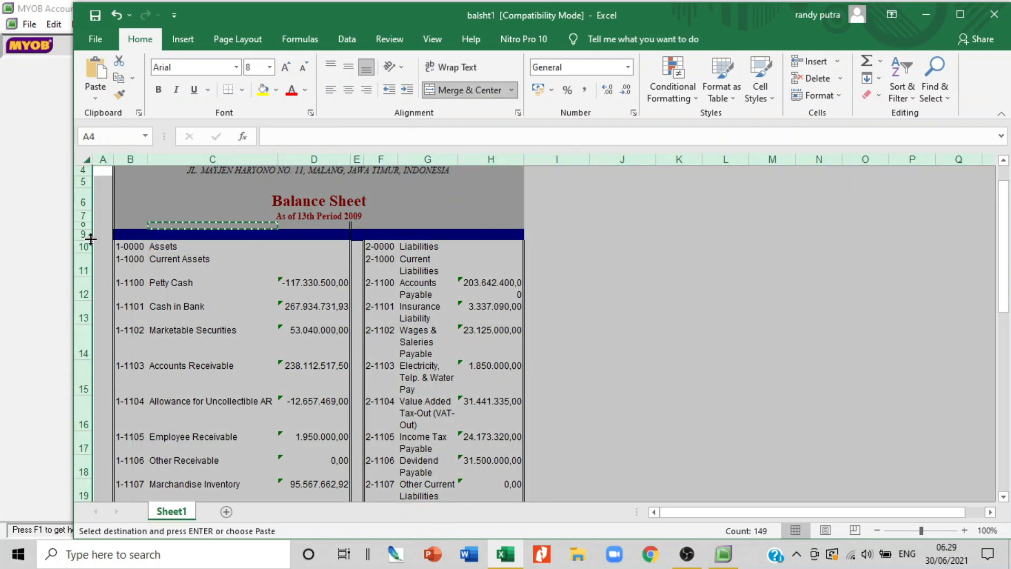
double_click(88, 277)
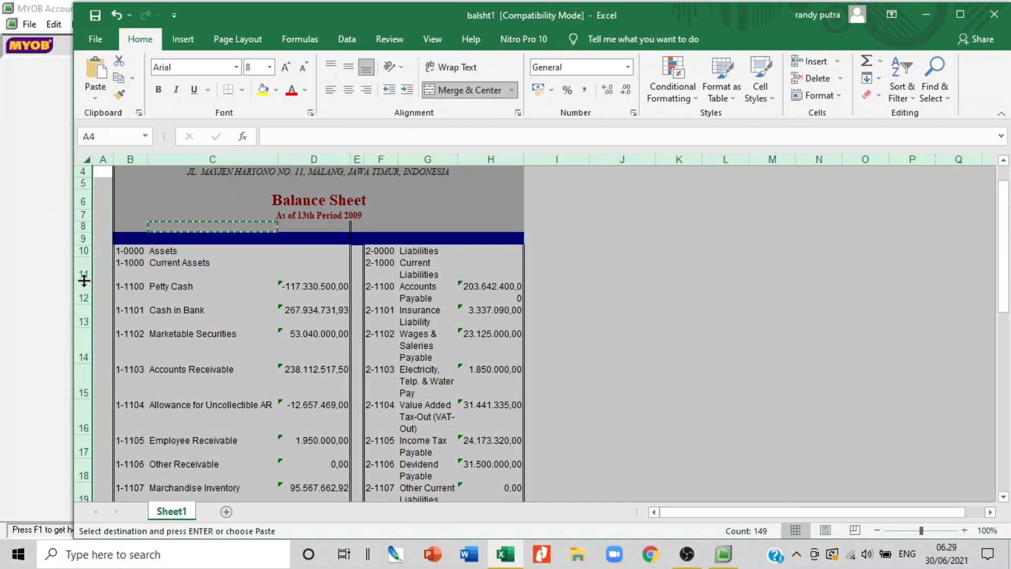
click(429, 267)
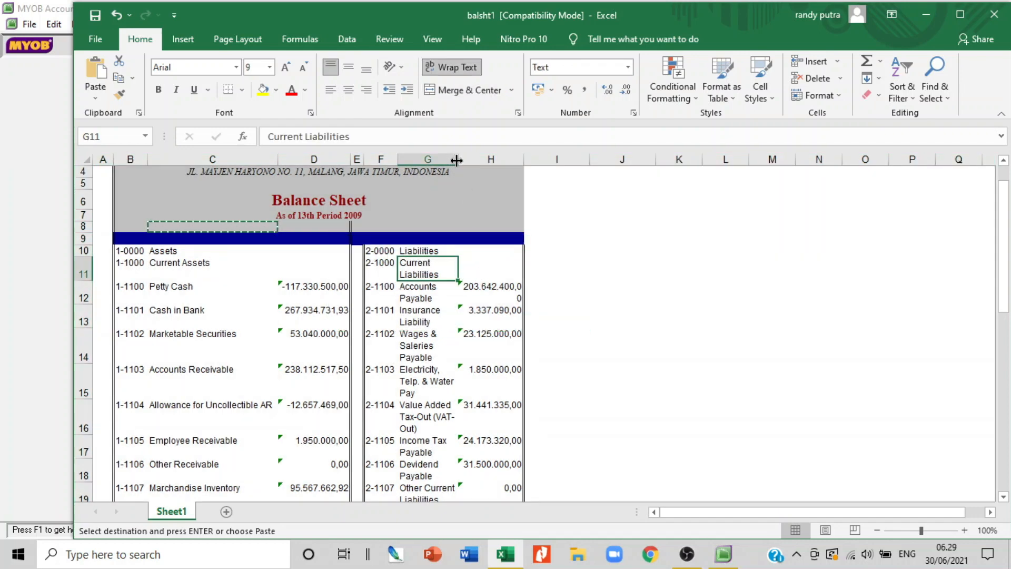
click(438, 159)
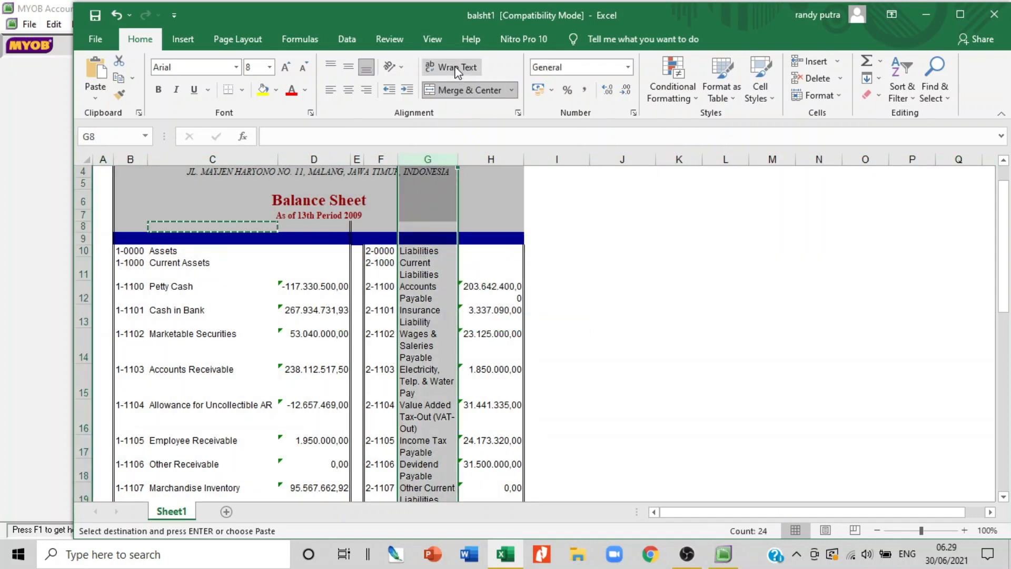
click(463, 238)
drag(458, 159, 498, 160)
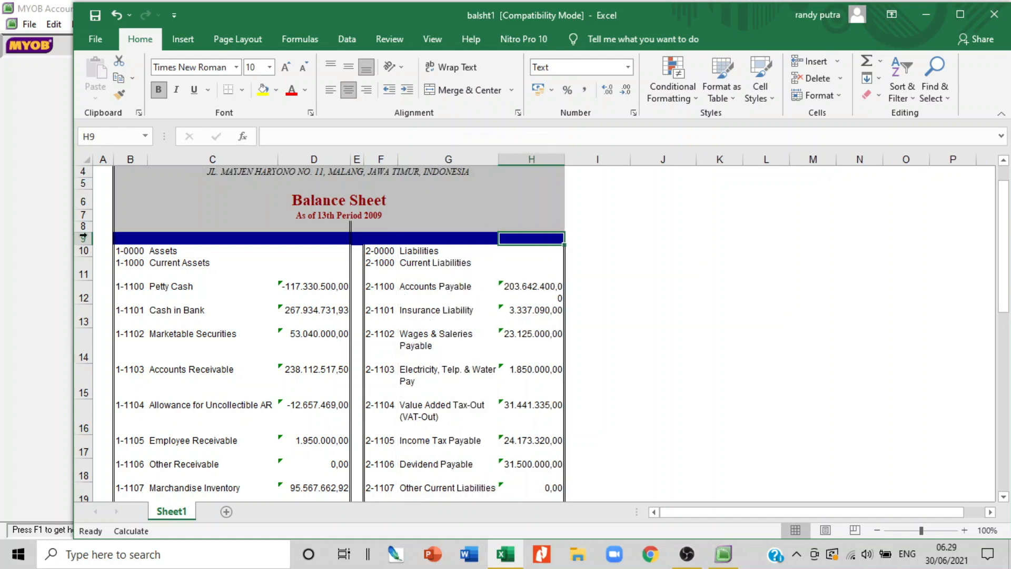
- Auto-fit all row heights to the wider column G, and widen column H so each liability amount fits on one line
click(87, 159)
drag(84, 282, 84, 282)
double_click(84, 282)
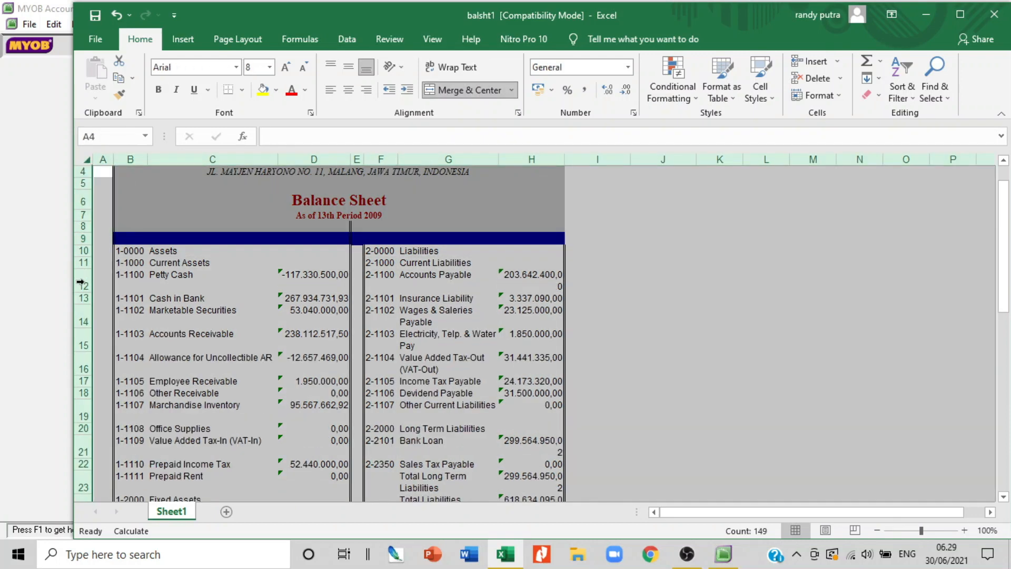
click(416, 299)
click(416, 275)
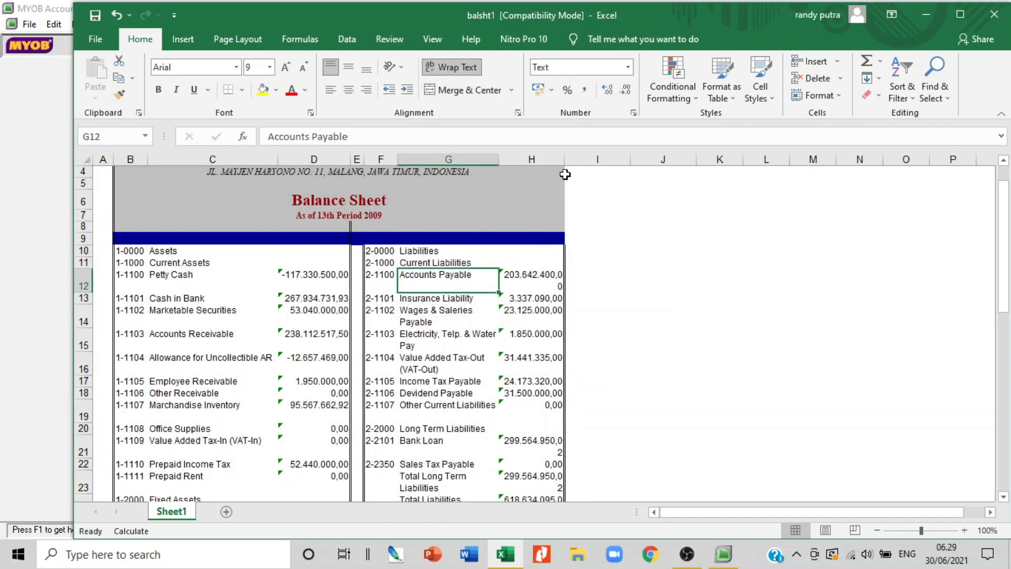
drag(564, 160, 584, 162)
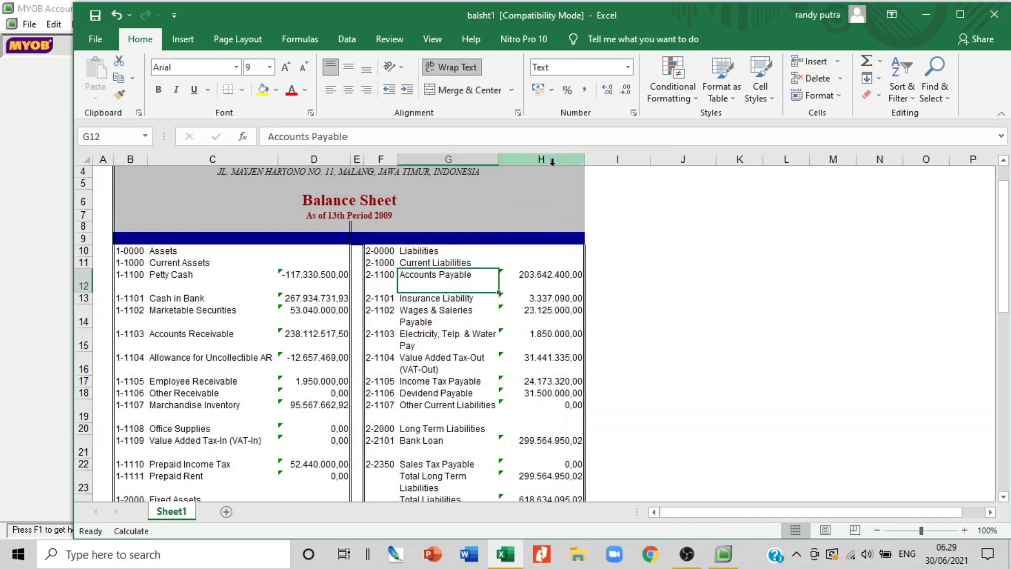
- Auto-fit all row heights on the sheet to match the wider column H
click(85, 159)
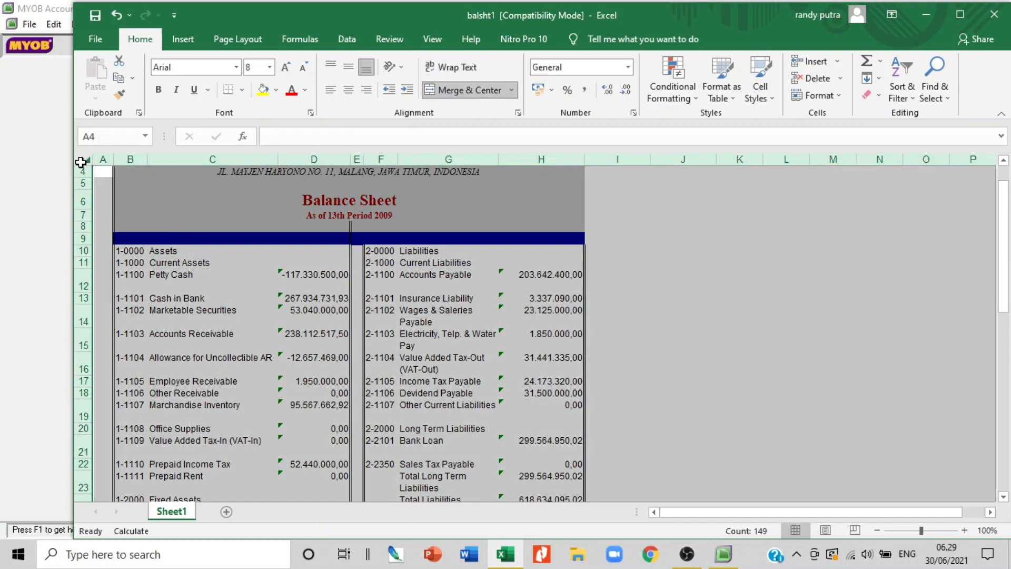
drag(86, 290, 86, 289)
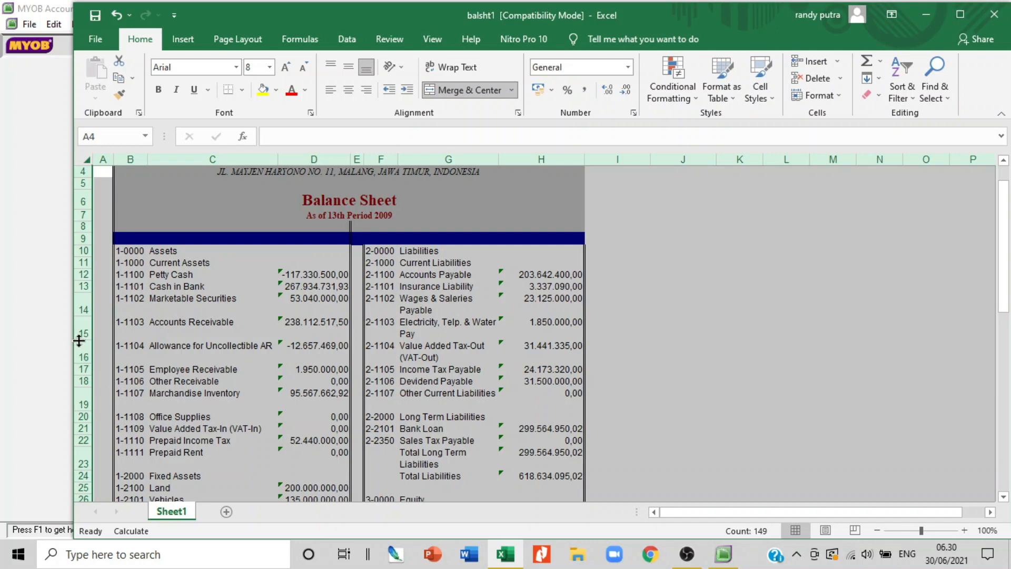
drag(80, 338, 80, 338)
- Try widening every column of the sheet at once, and undo the change
drag(498, 159, 584, 152)
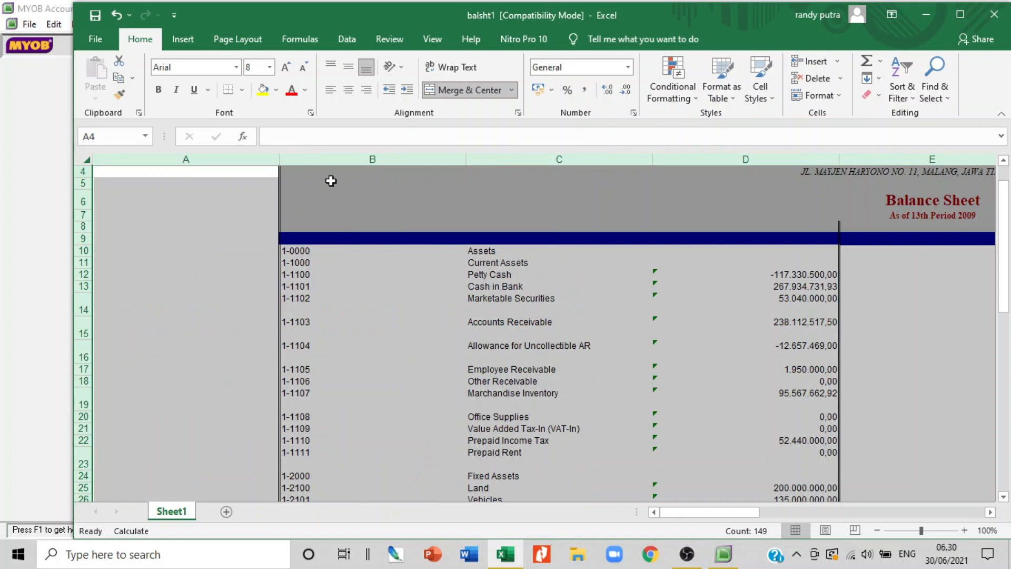
key(ctrl+z)
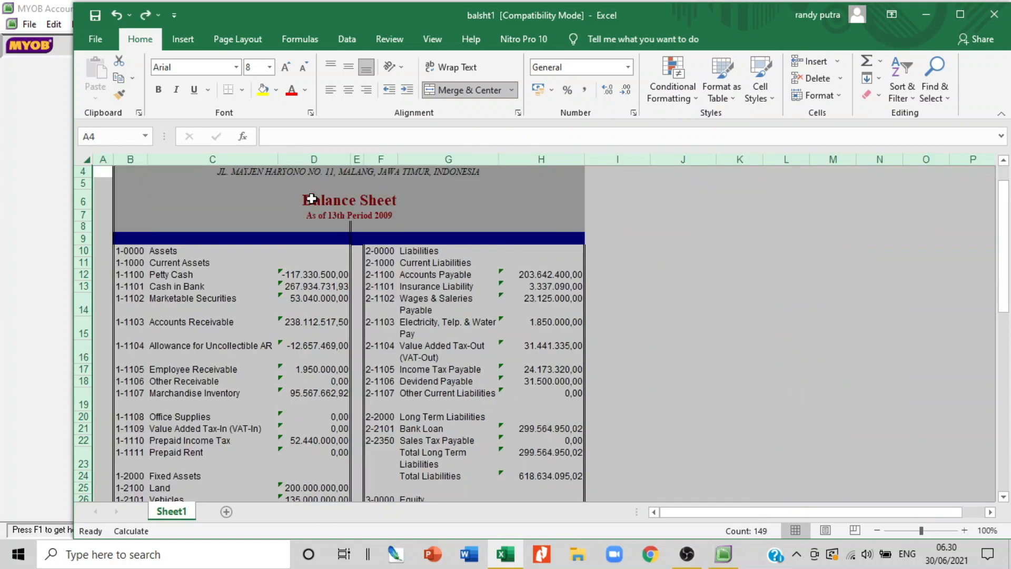
- Widen account name columns C and G so the long asset and liability names fit on one line
click(271, 227)
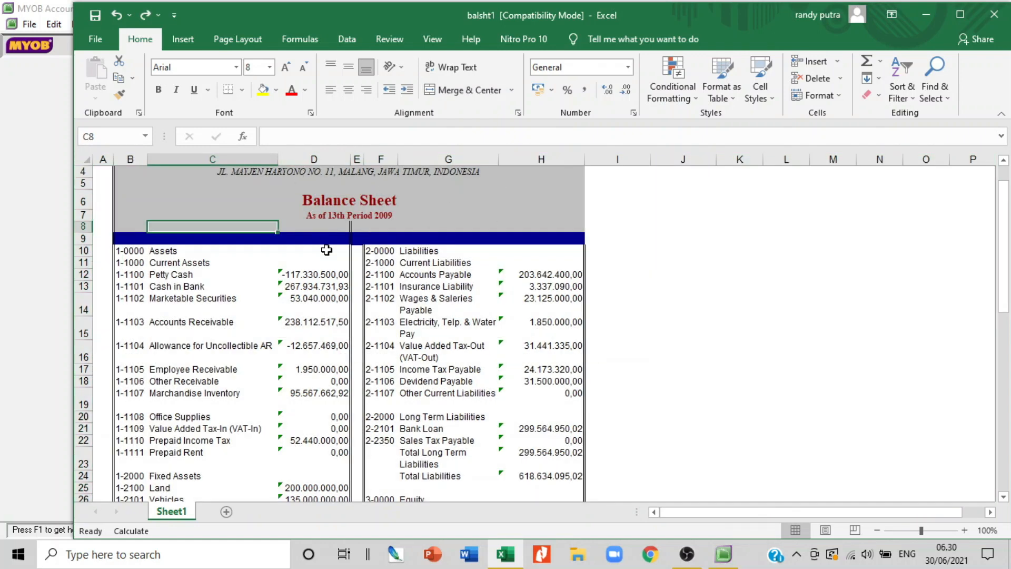
scroll(316, 269, down, 3)
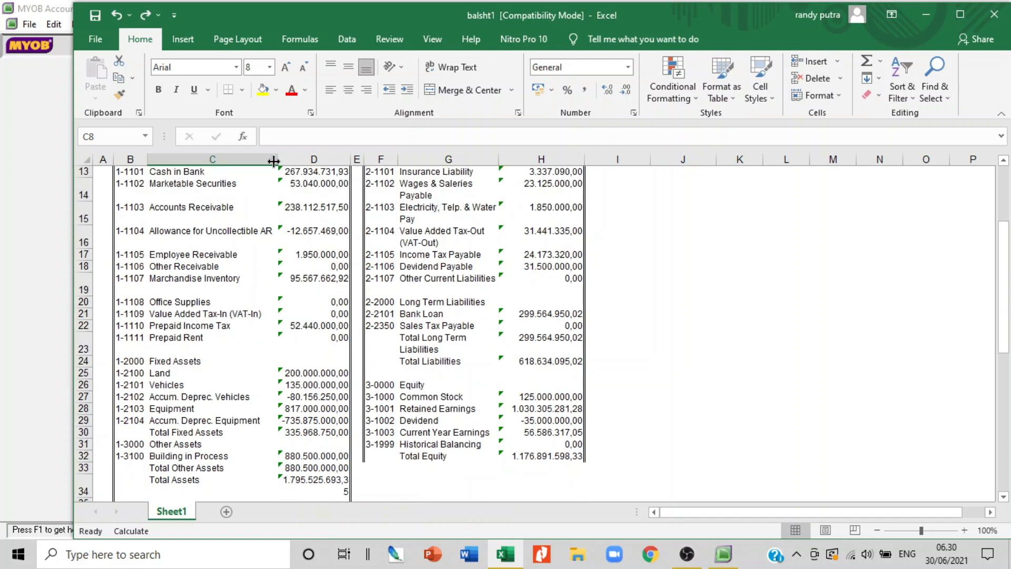
drag(273, 161, 323, 161)
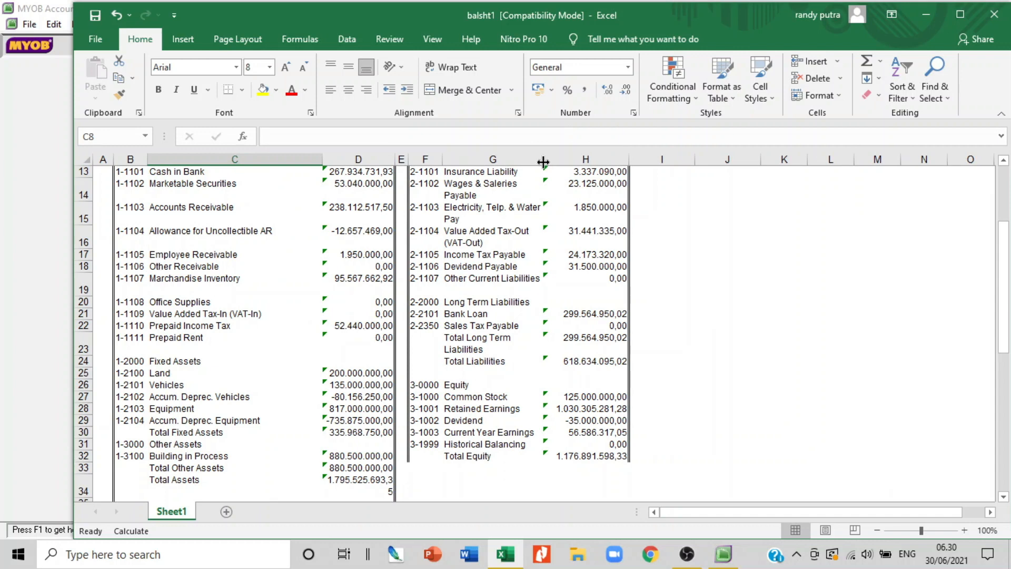
drag(544, 159, 602, 160)
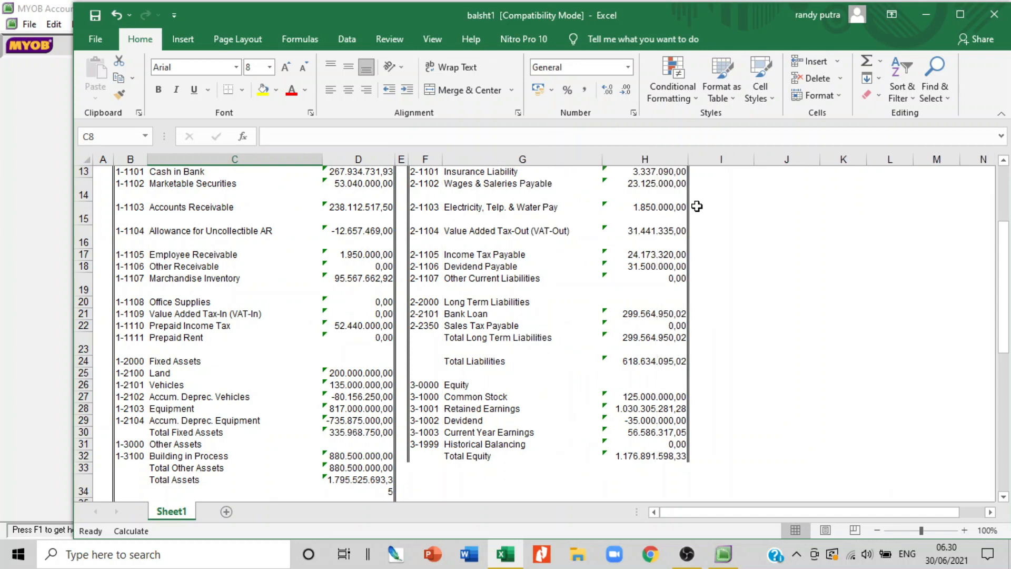
- Auto-fit all row heights so the account rows become single-line height under the widened name columns
click(86, 161)
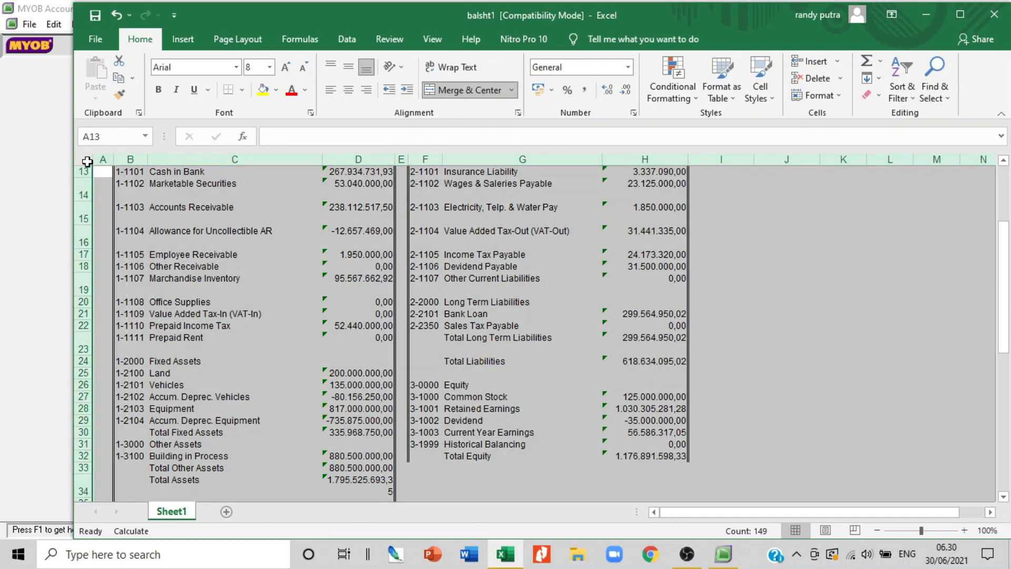
drag(89, 225, 81, 224)
click(85, 221)
click(87, 161)
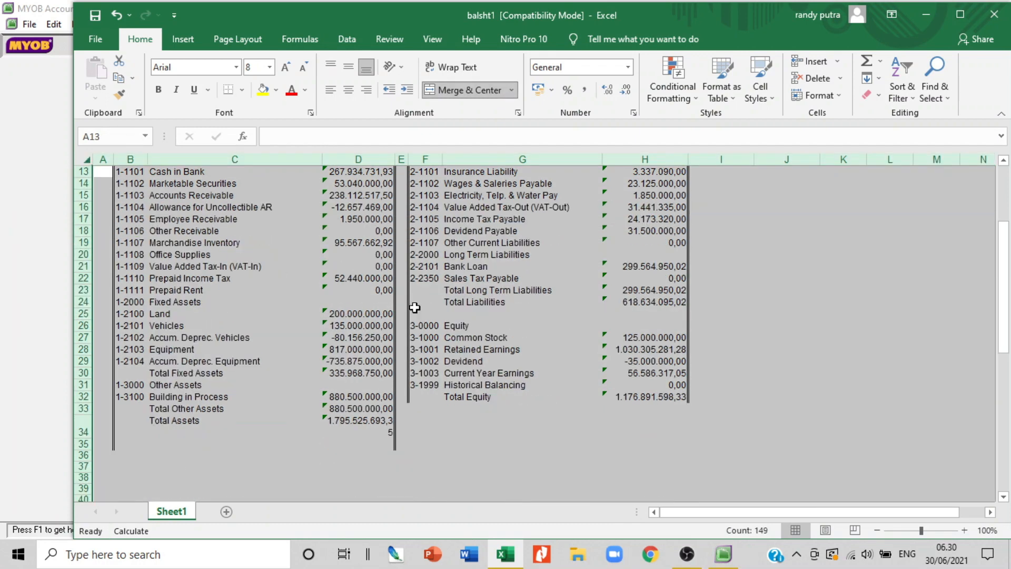
- Review the side-by-side asset and liability rows down to the Total Assets amount in D34
scroll(442, 316, up, 2)
scroll(763, 310, down, 2)
click(687, 263)
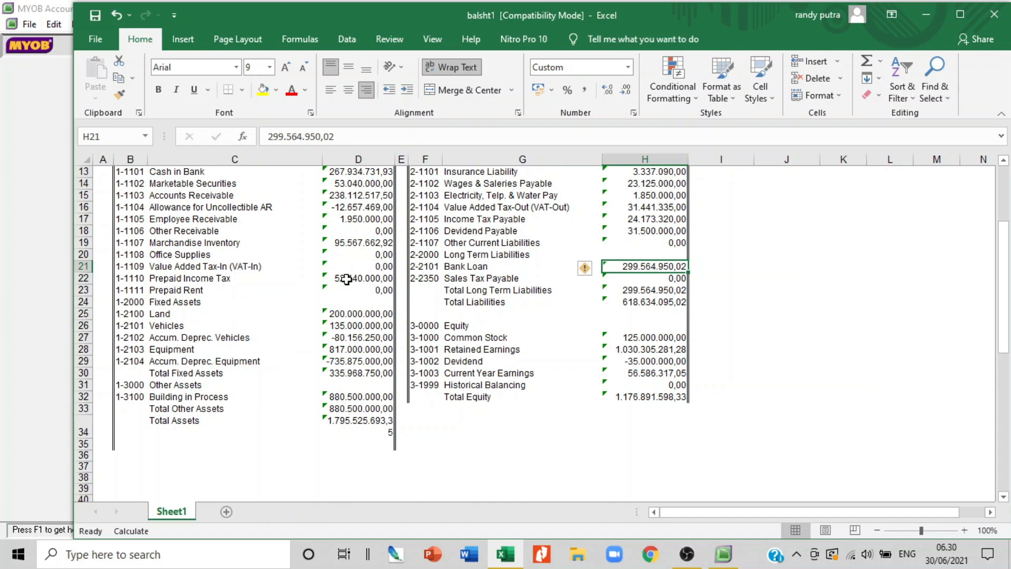
click(369, 292)
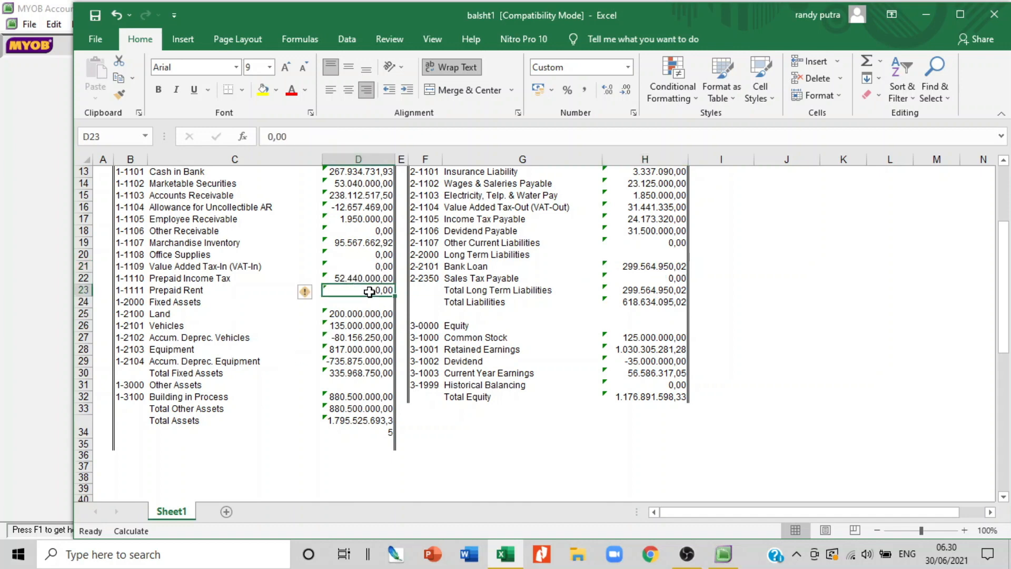
click(177, 304)
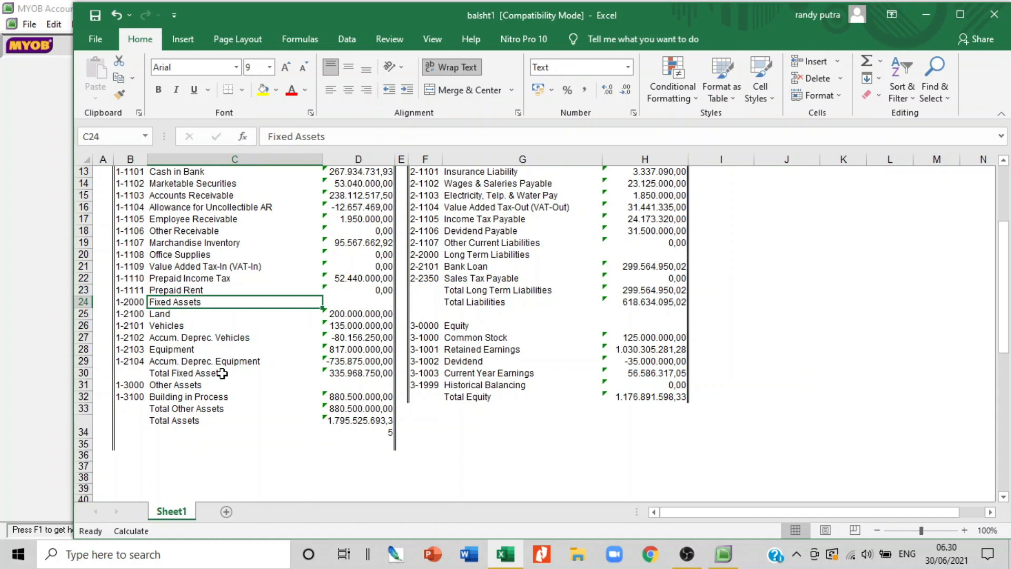
scroll(381, 381, down, 1)
click(341, 395)
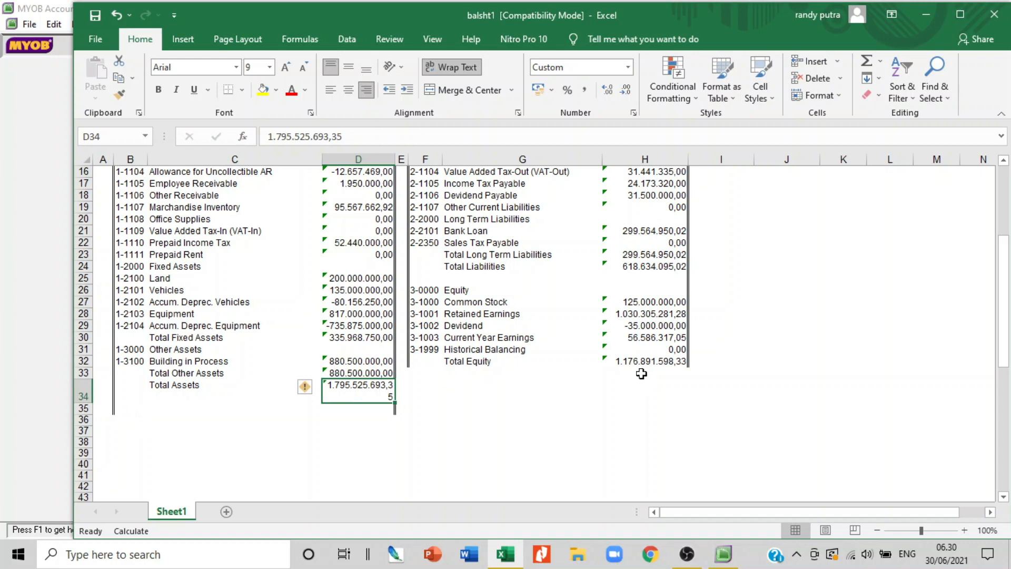
- Add the label "Total Liability + Equity" in F34 and enter the formula =D34 in H34
click(440, 391)
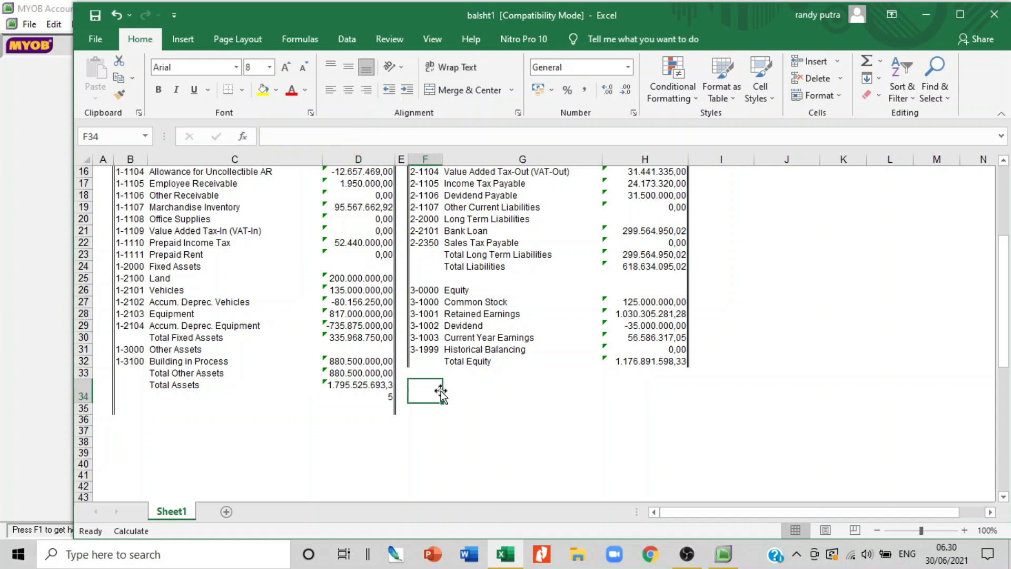
text(Total)
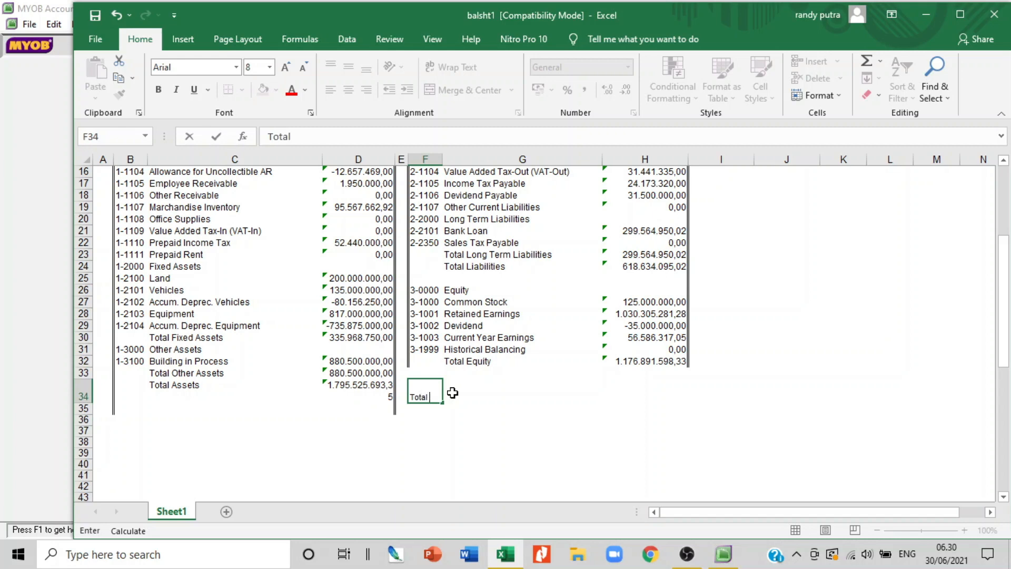
text( Liability + Equit)
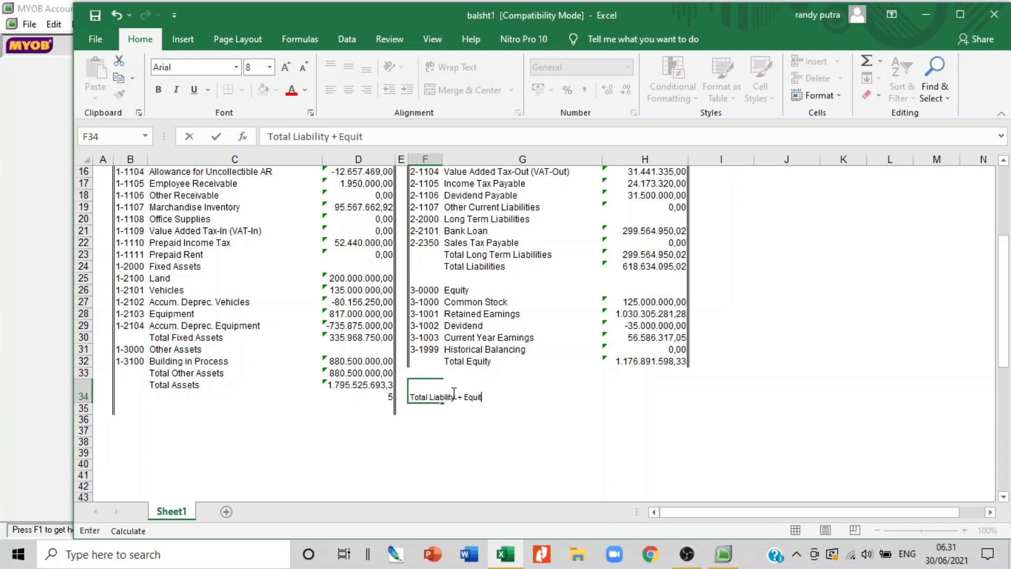
key(Tab)
key(Tab)
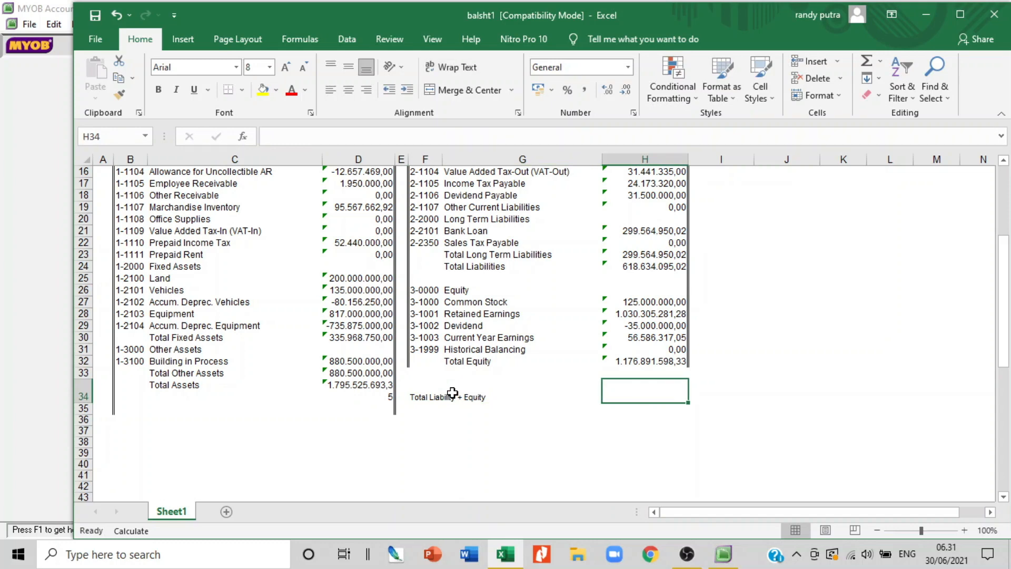
text(=)
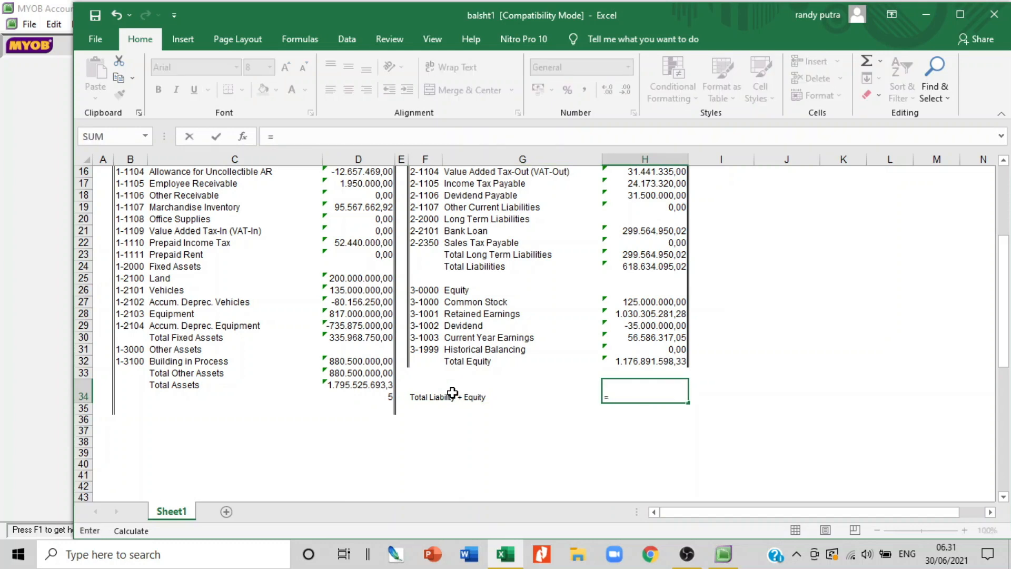
click(358, 381)
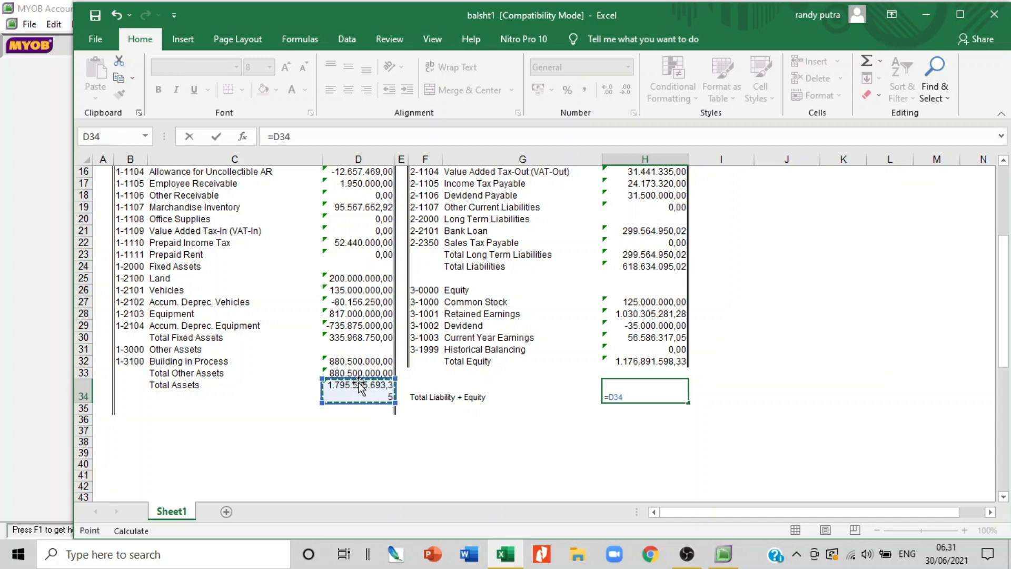
key(Return)
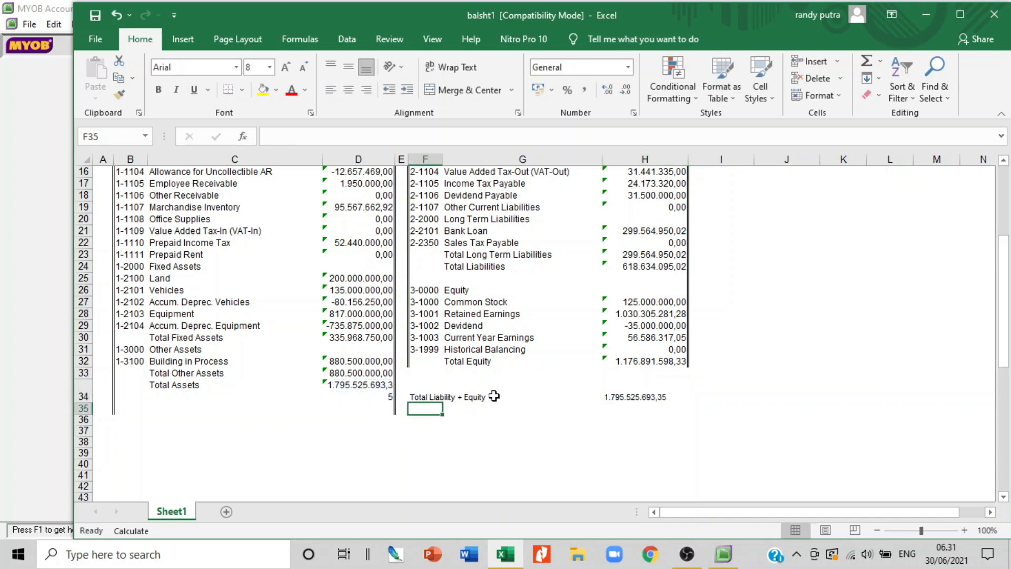
- Widen column D so the Total Assets amount fits on one line, and reduce row 34 to single-line height
drag(418, 397, 656, 382)
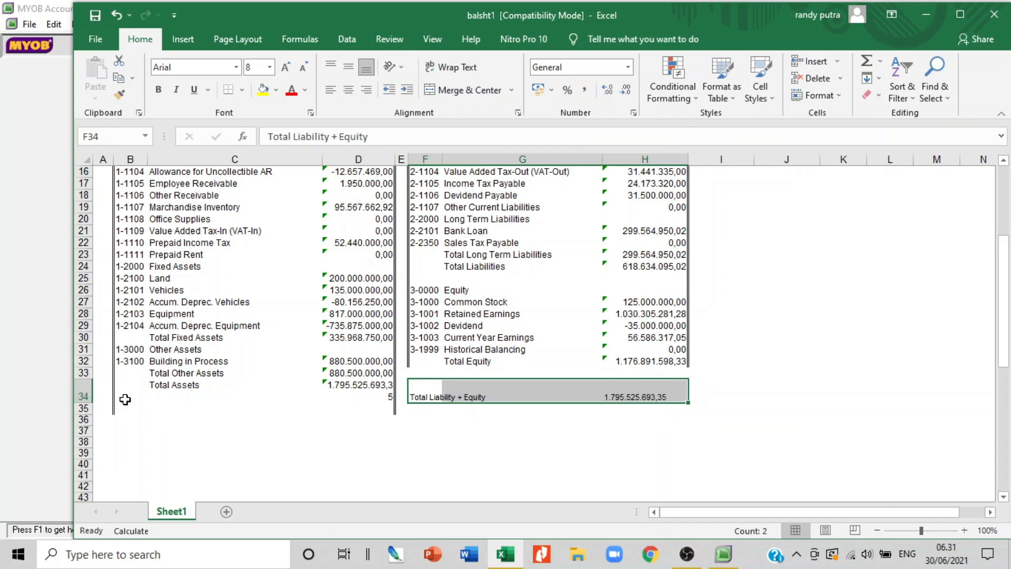
click(141, 389)
click(84, 401)
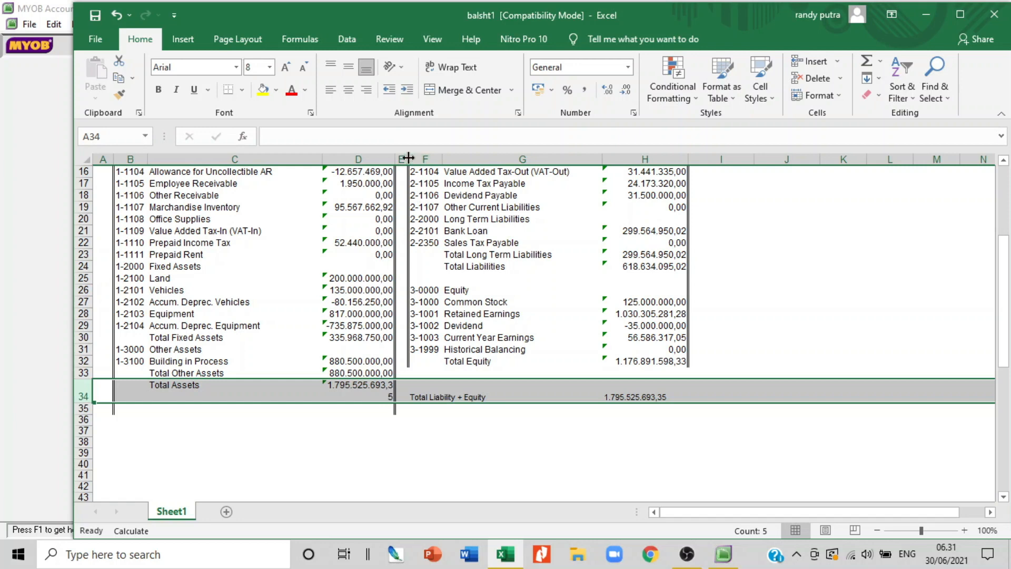
drag(390, 164, 411, 163)
click(370, 159)
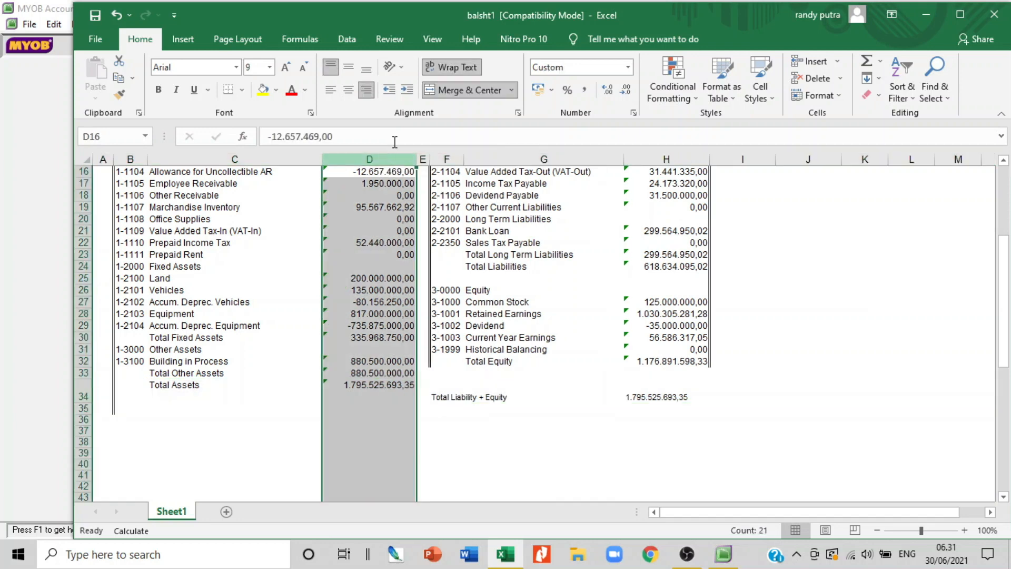
click(525, 362)
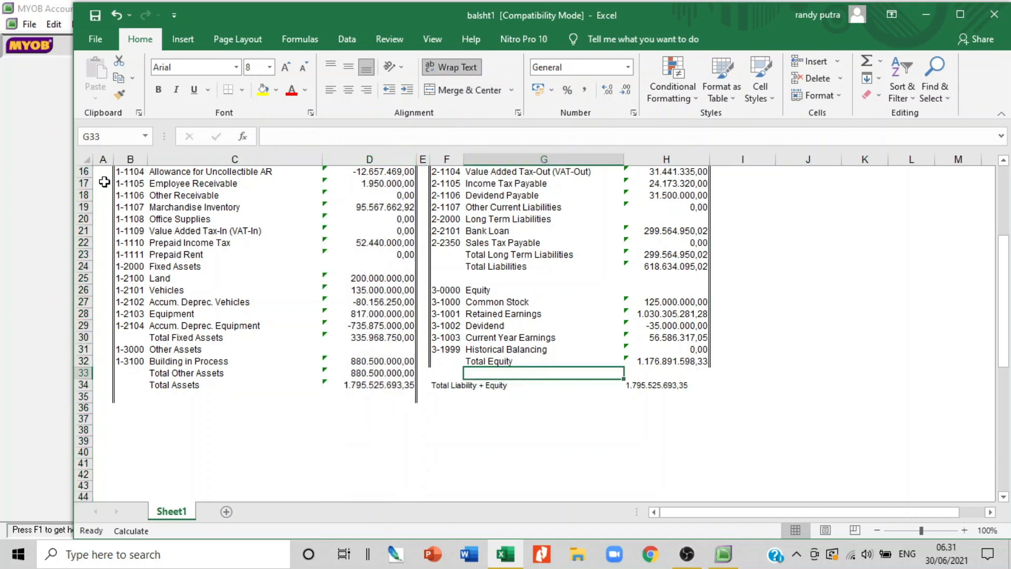
click(86, 159)
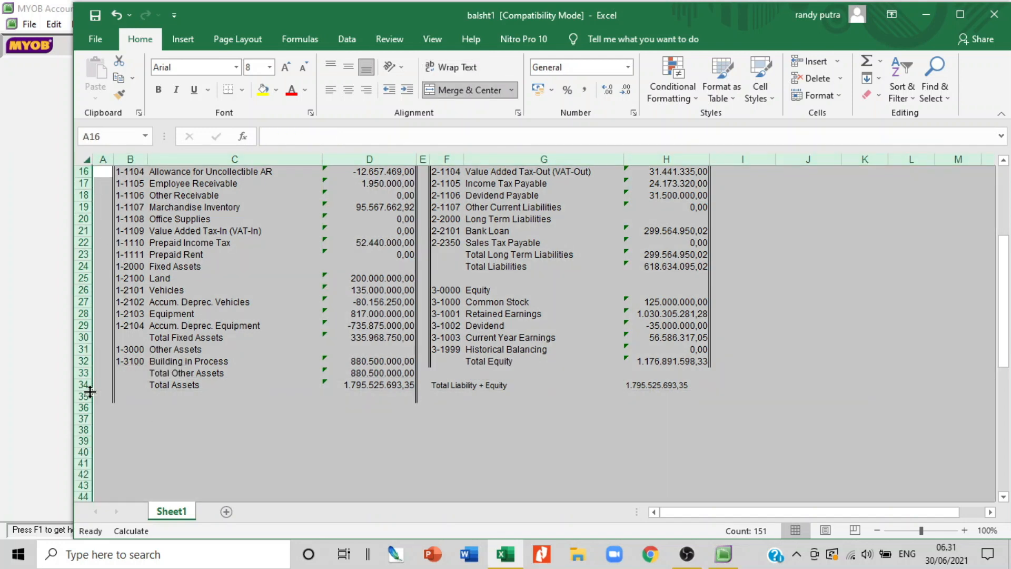
click(474, 374)
click(360, 386)
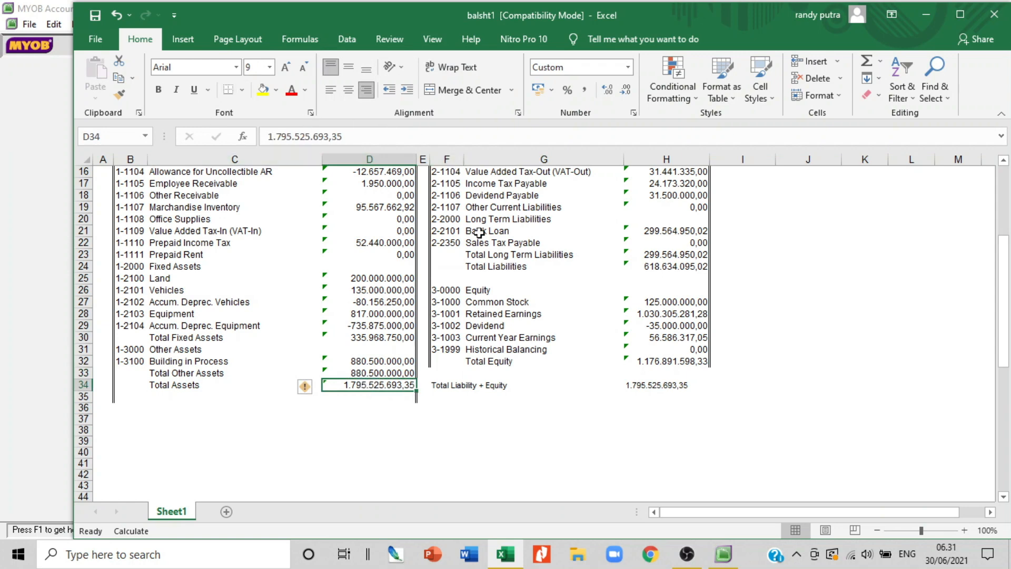
- Apply a bottom border to the Total Assets amount in D34 and the Total Liability + Equity amount in H34
click(642, 389)
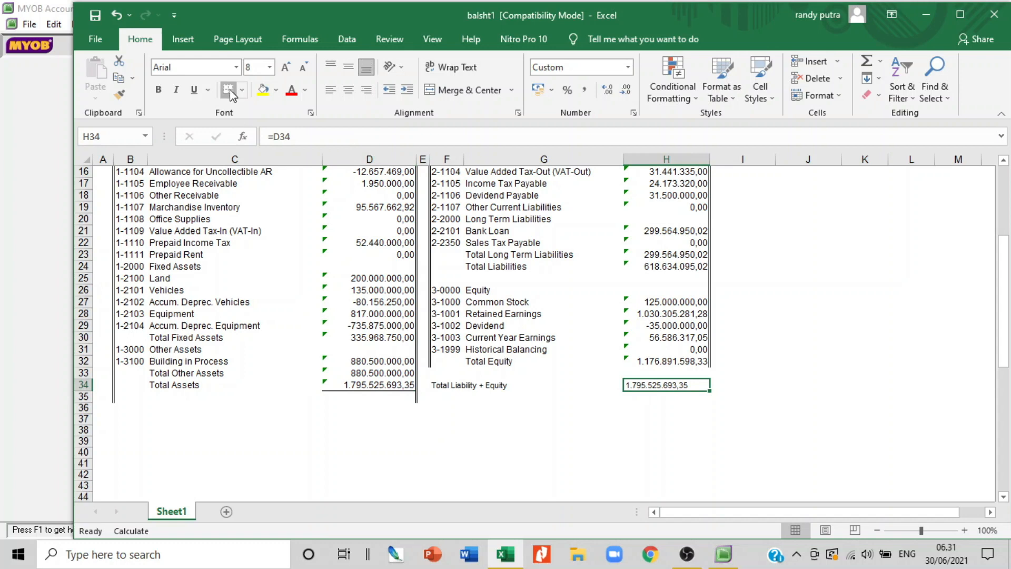
click(507, 442)
- Reduce the sheet zoom to 80% and review the whole side-by-side balance sheet from its header to below the totals
scroll(507, 443, up, 3)
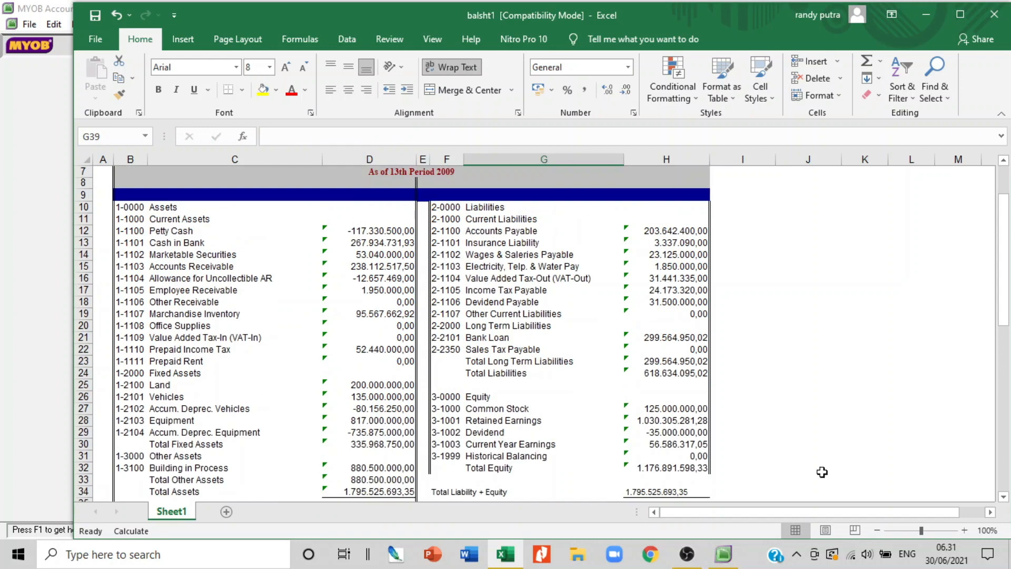
click(877, 530)
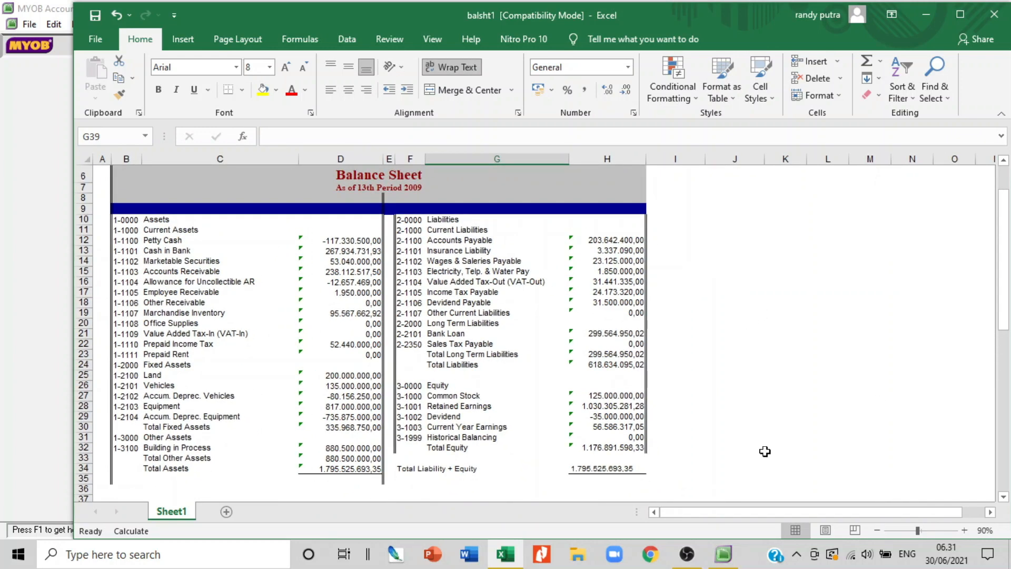
click(877, 530)
scroll(790, 387, up, 2)
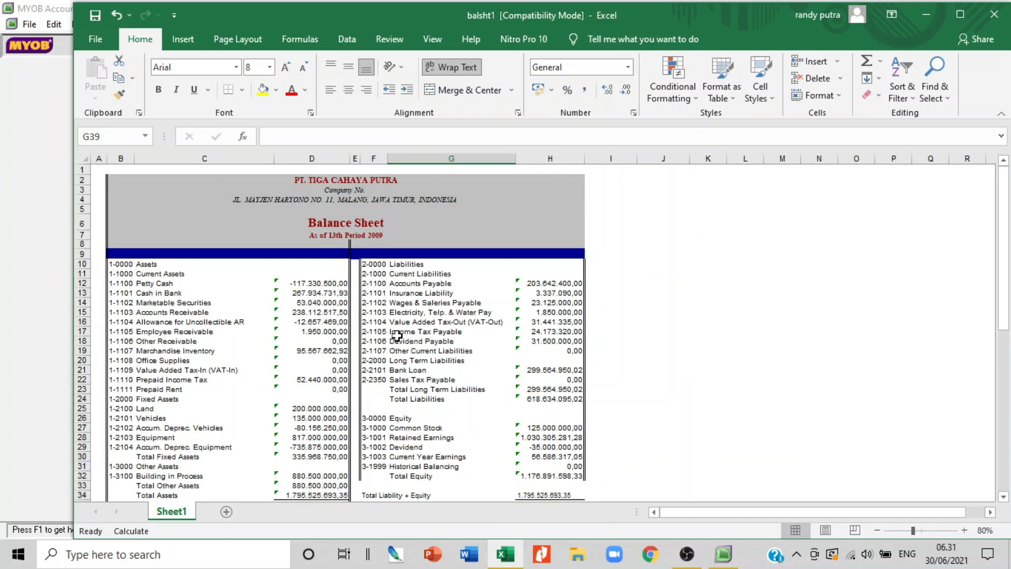
scroll(397, 336, down, 1)
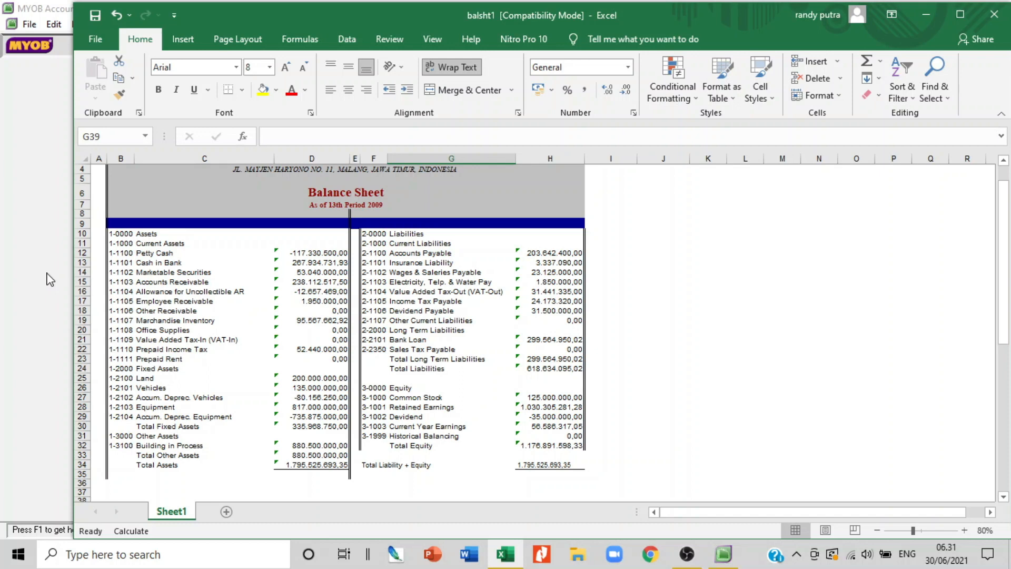
scroll(262, 364, up, 1)
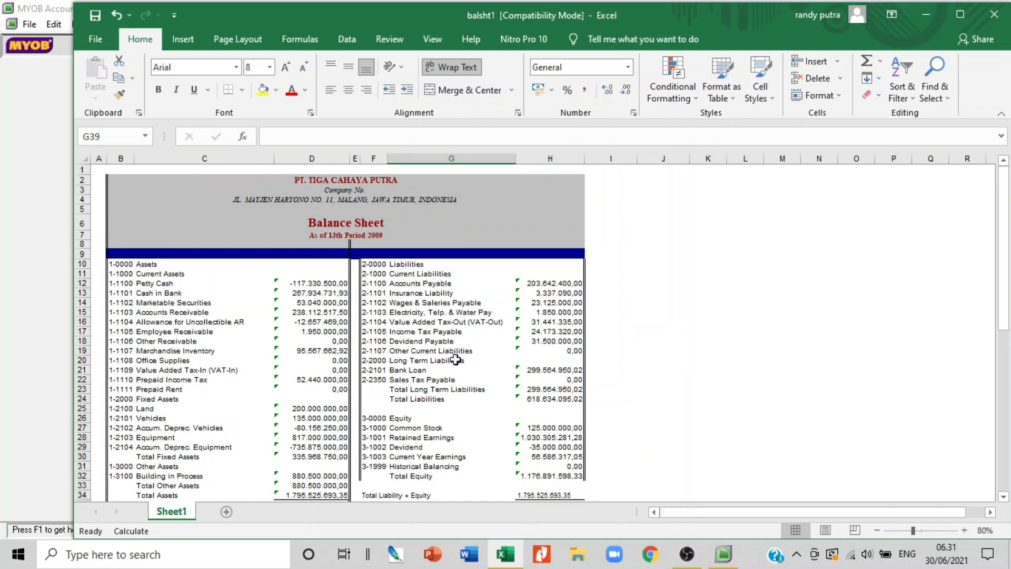
scroll(458, 358, down, 15)
scroll(460, 369, up, 7)
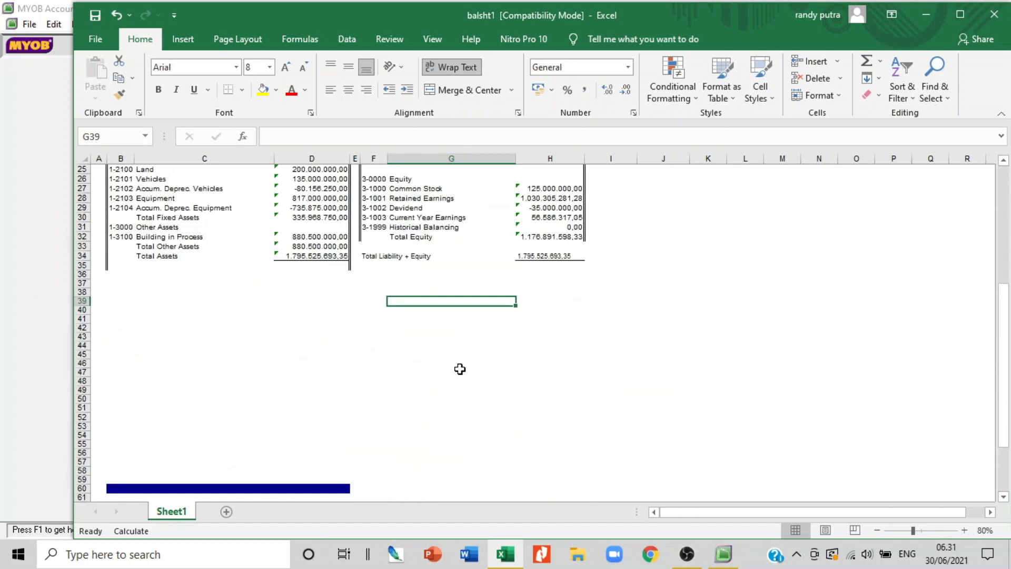
scroll(460, 369, up, 8)
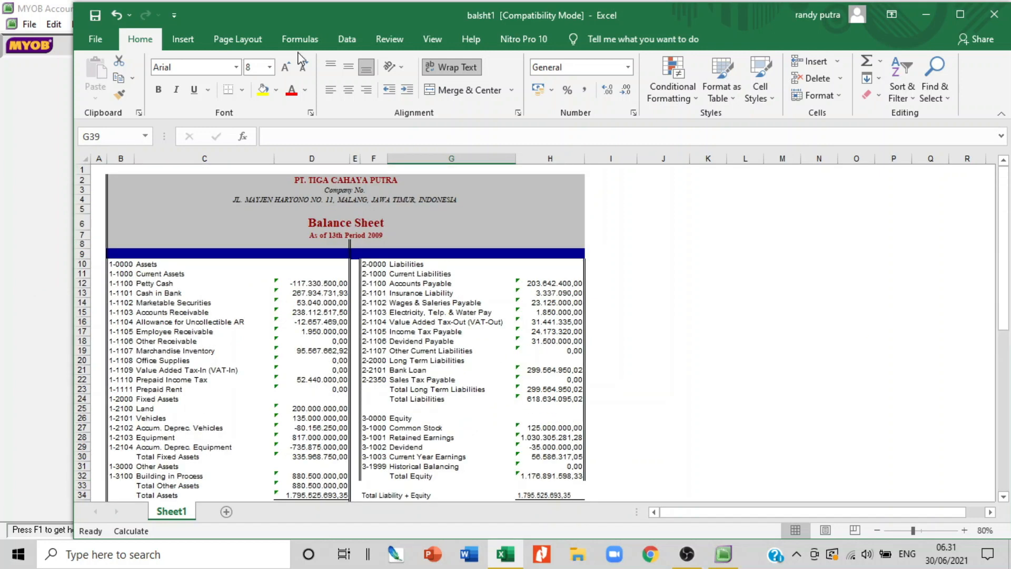
- Minimise the balance sheet workbook to return to MYOB, then restore the Command Centre from full size and move it to the workspace's left edge
drag(755, 10, 694, 13)
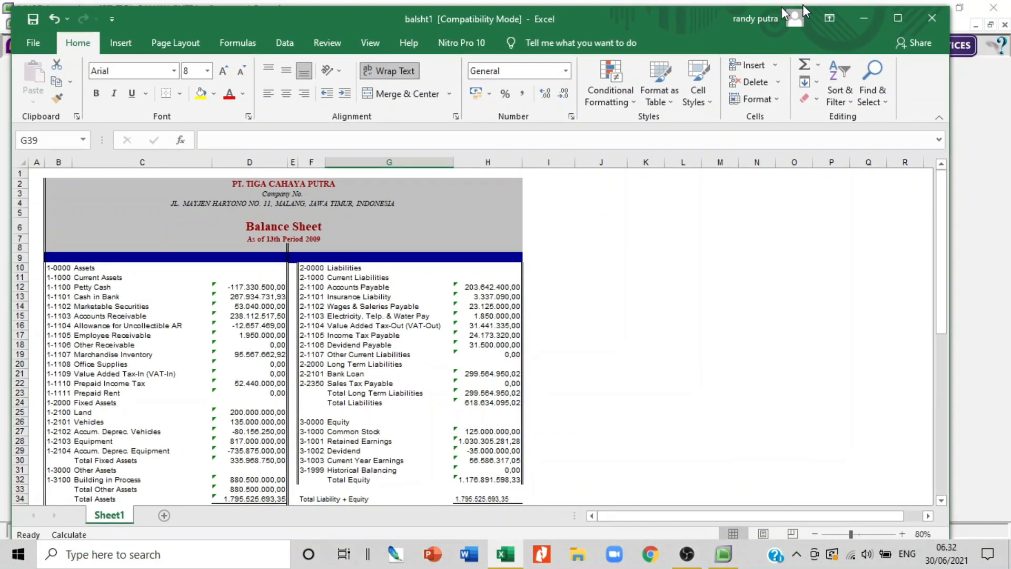
click(863, 18)
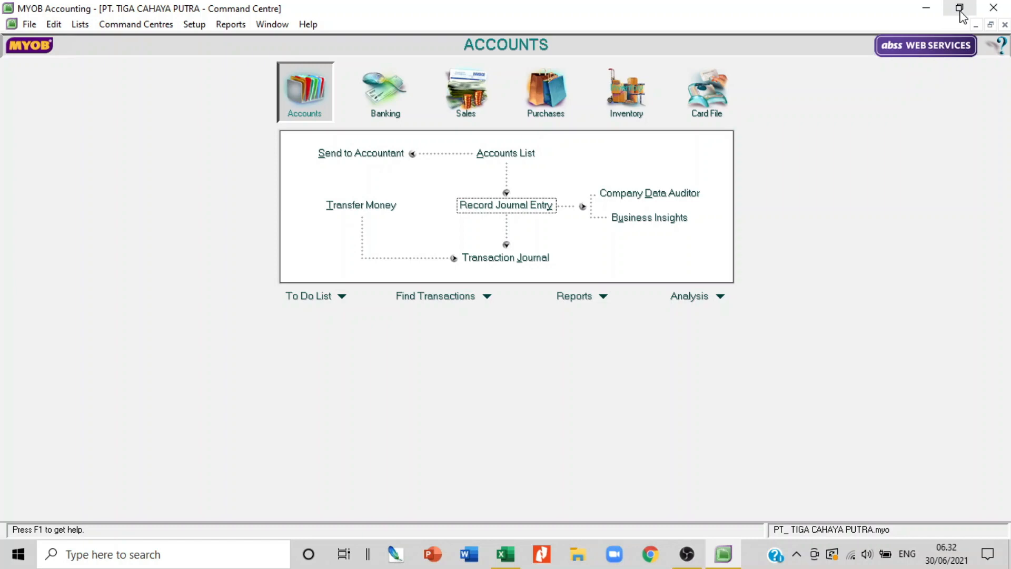
click(990, 24)
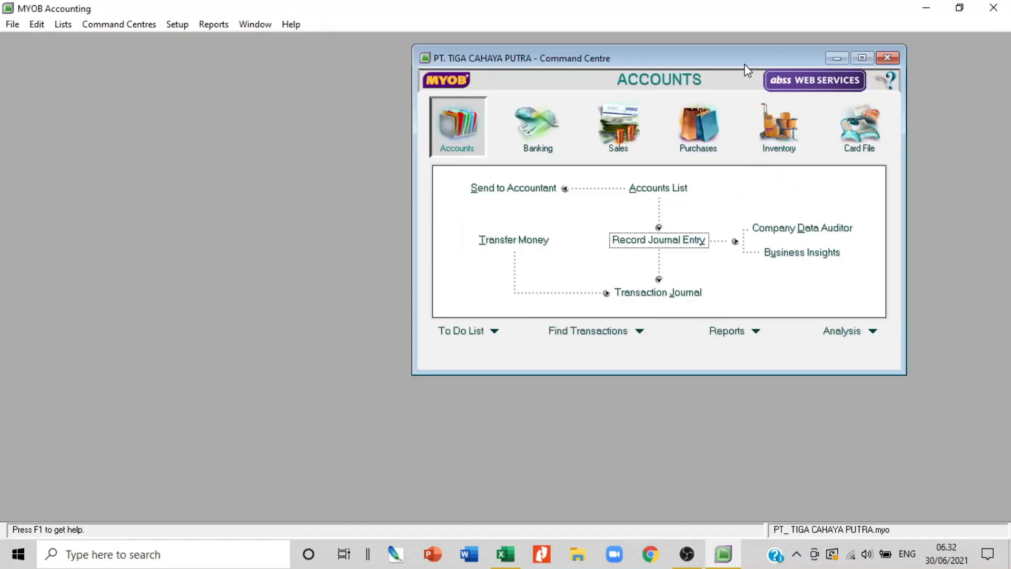
drag(745, 64, 338, 64)
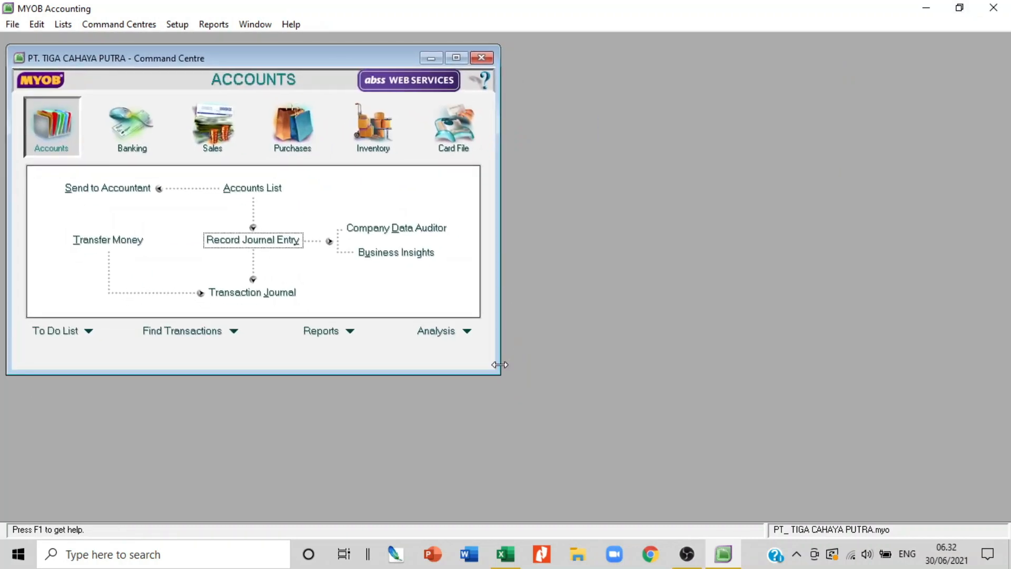